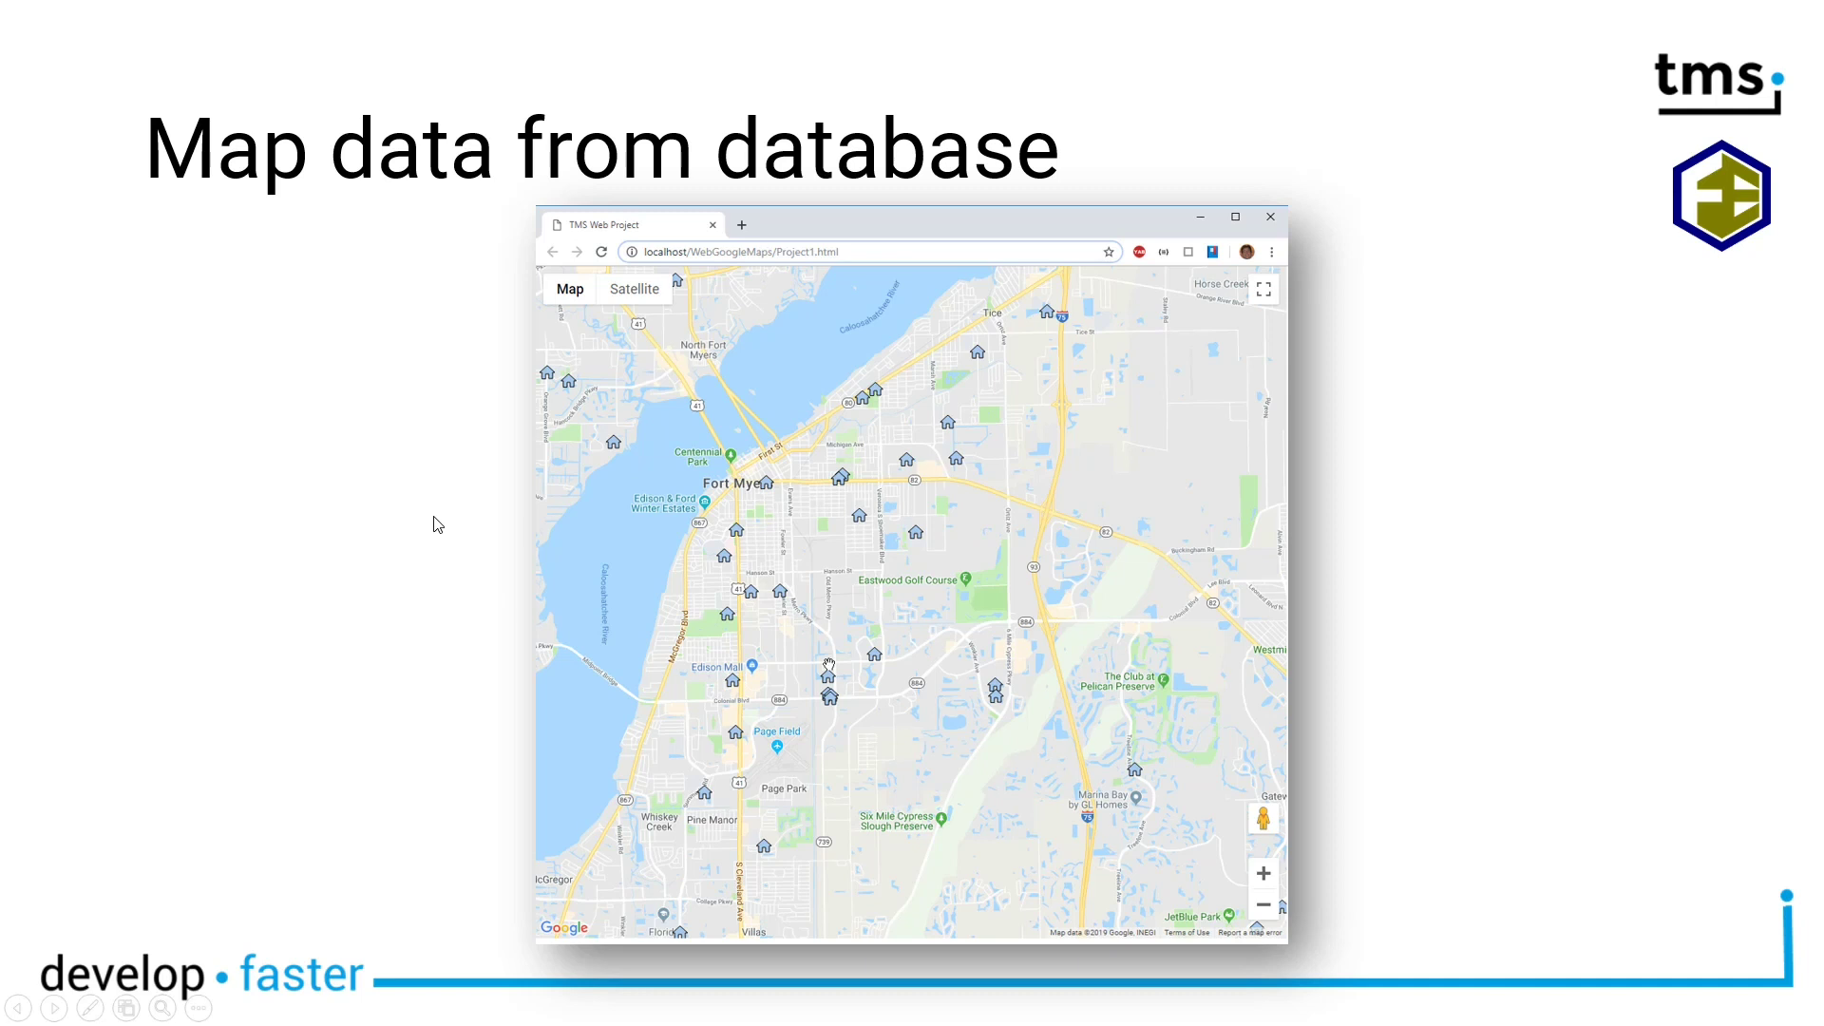
Advance past the map-data slide to the Lee County schools template slide.
key(Right)
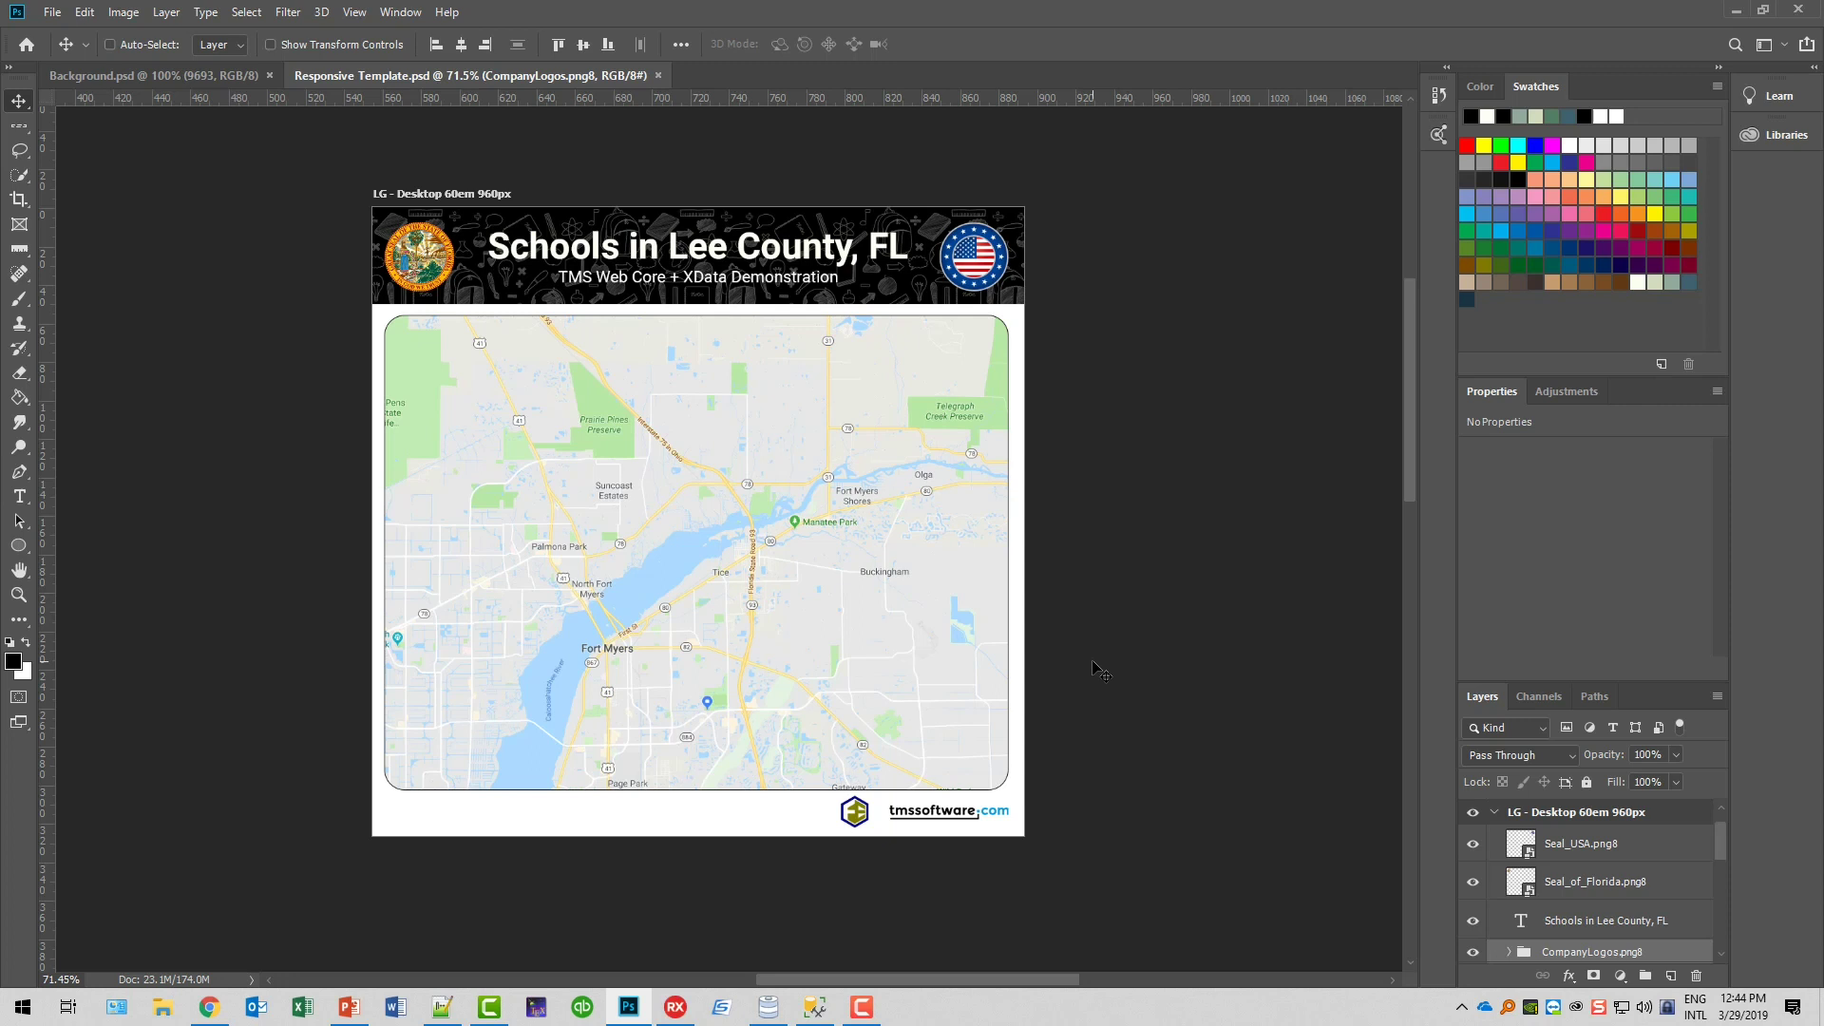
Bring up the Bring Your Own Laptop site in Chrome and list its Web Design courses.
click(208, 1008)
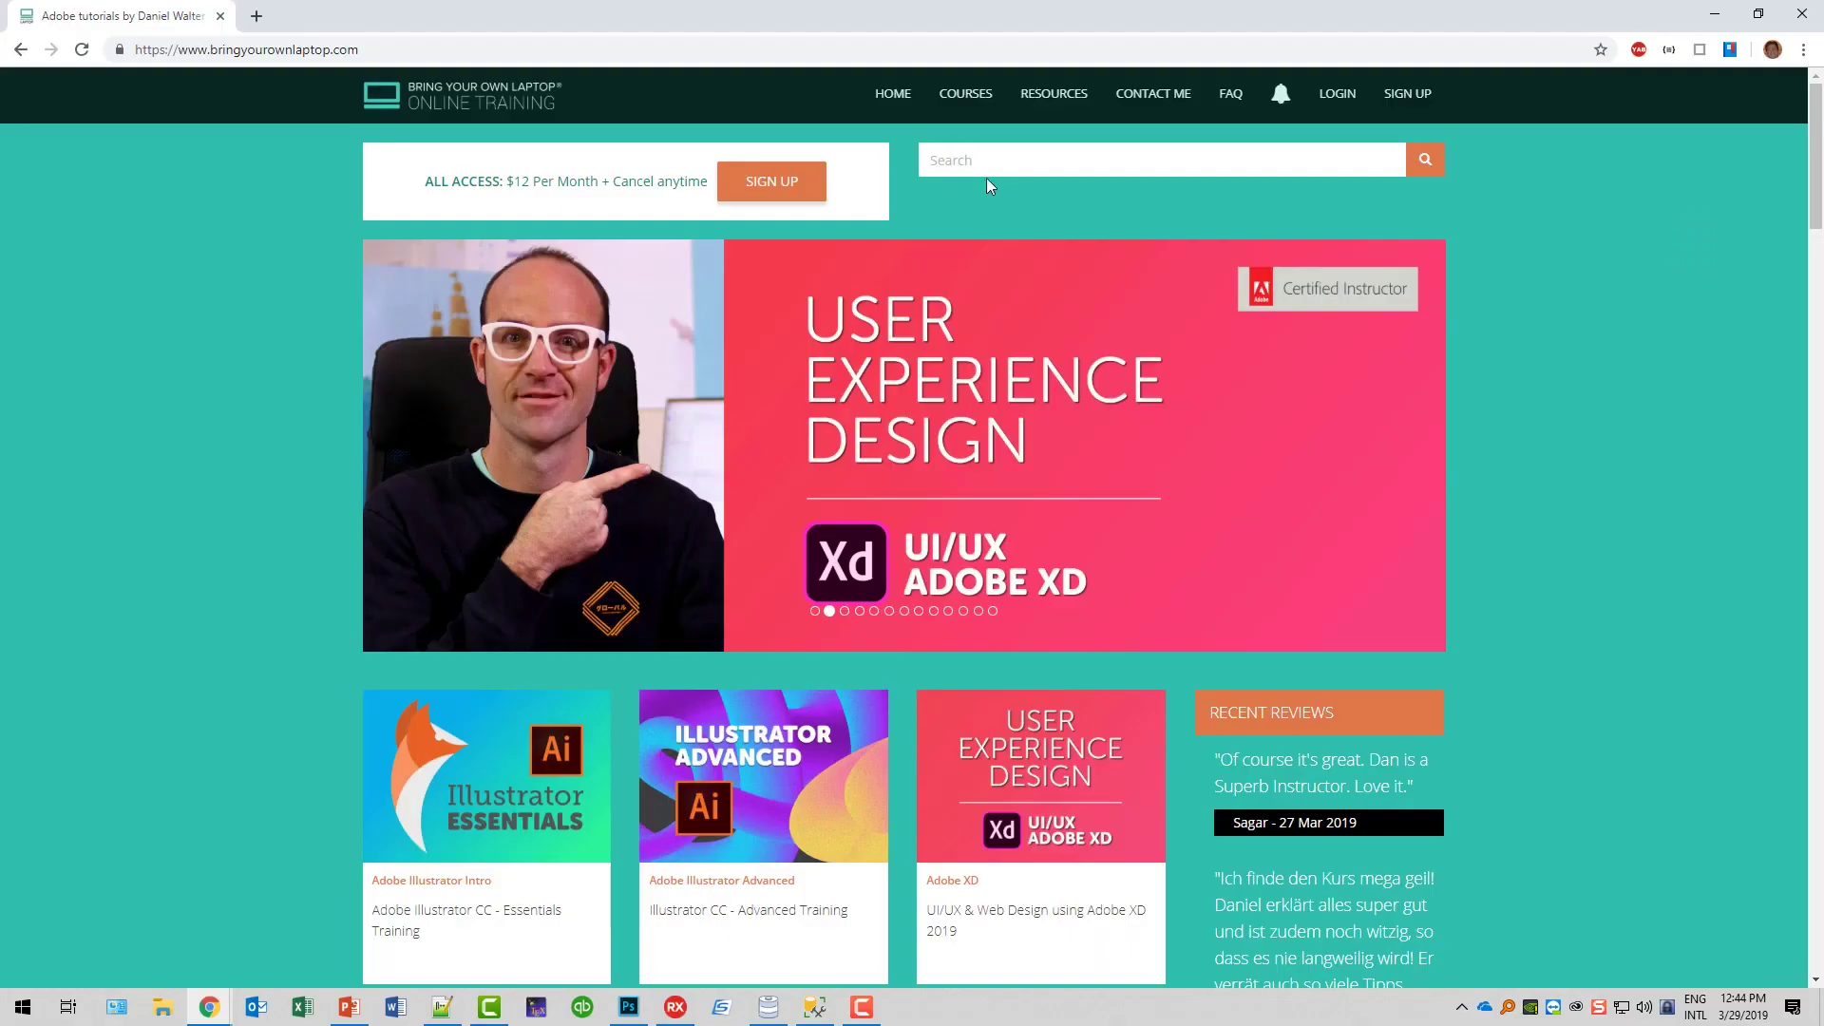
mouse_move(965, 93)
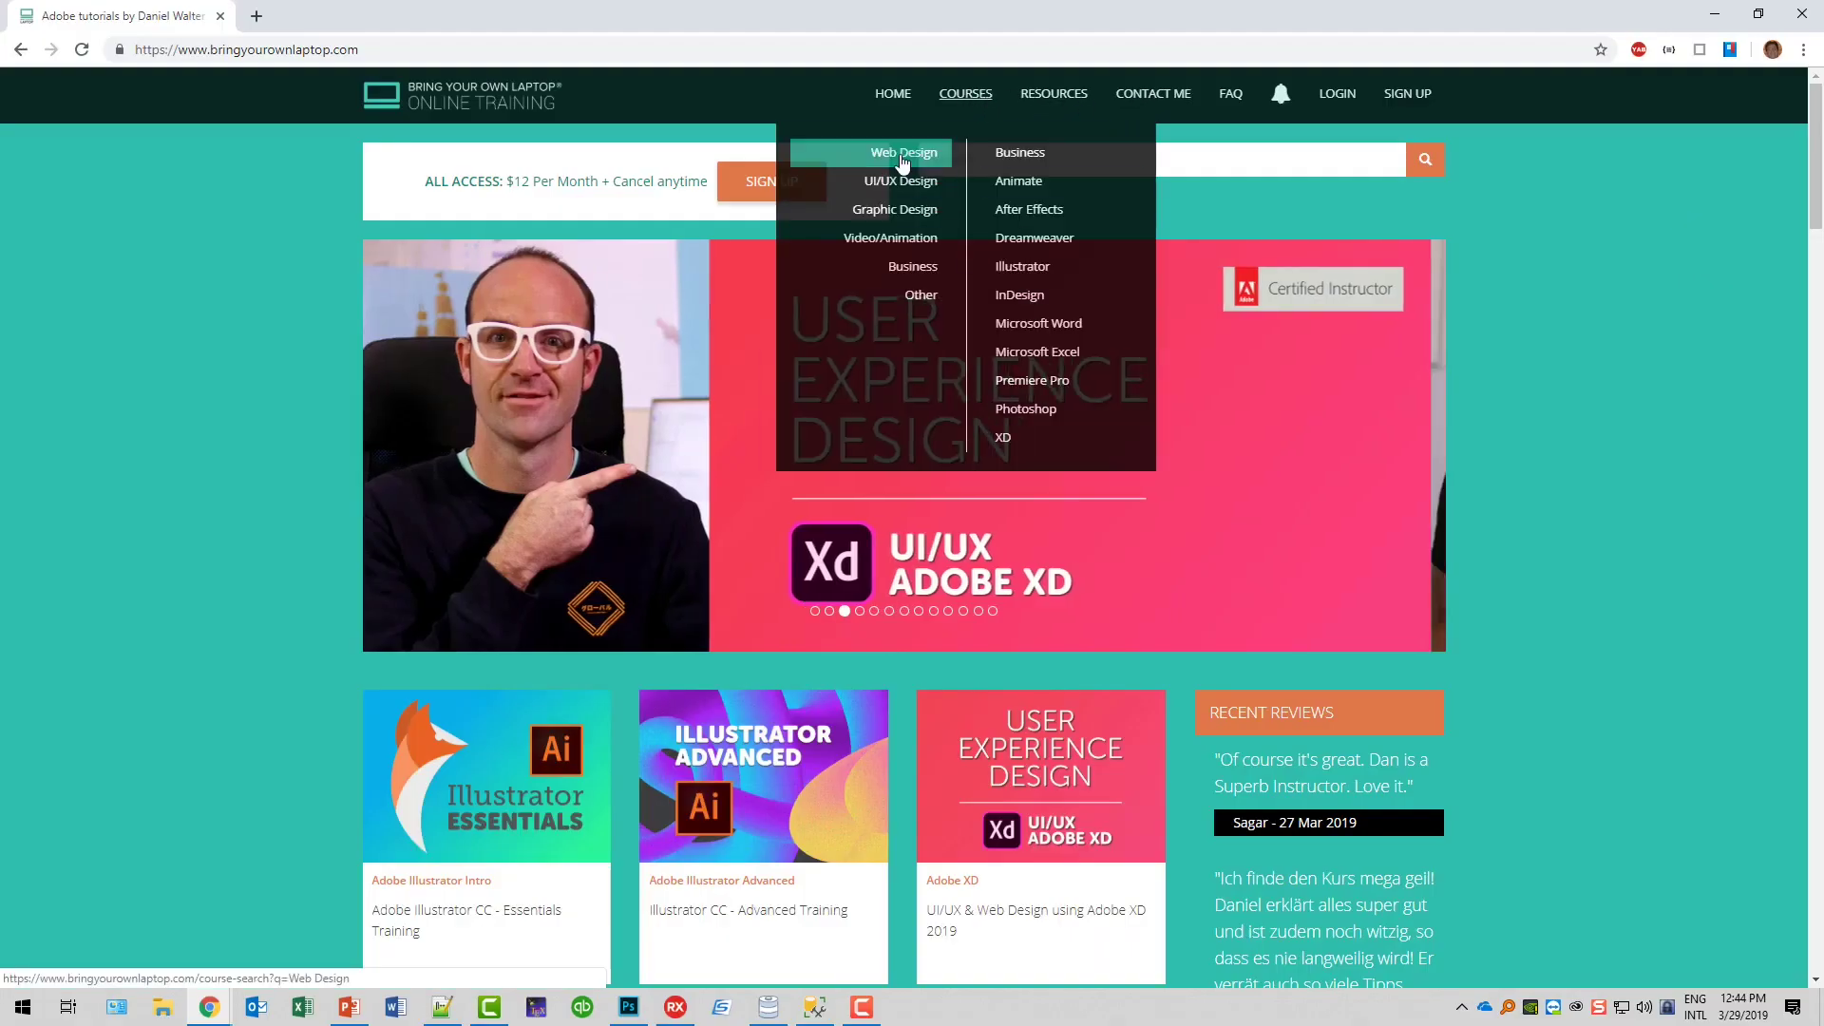
click(902, 153)
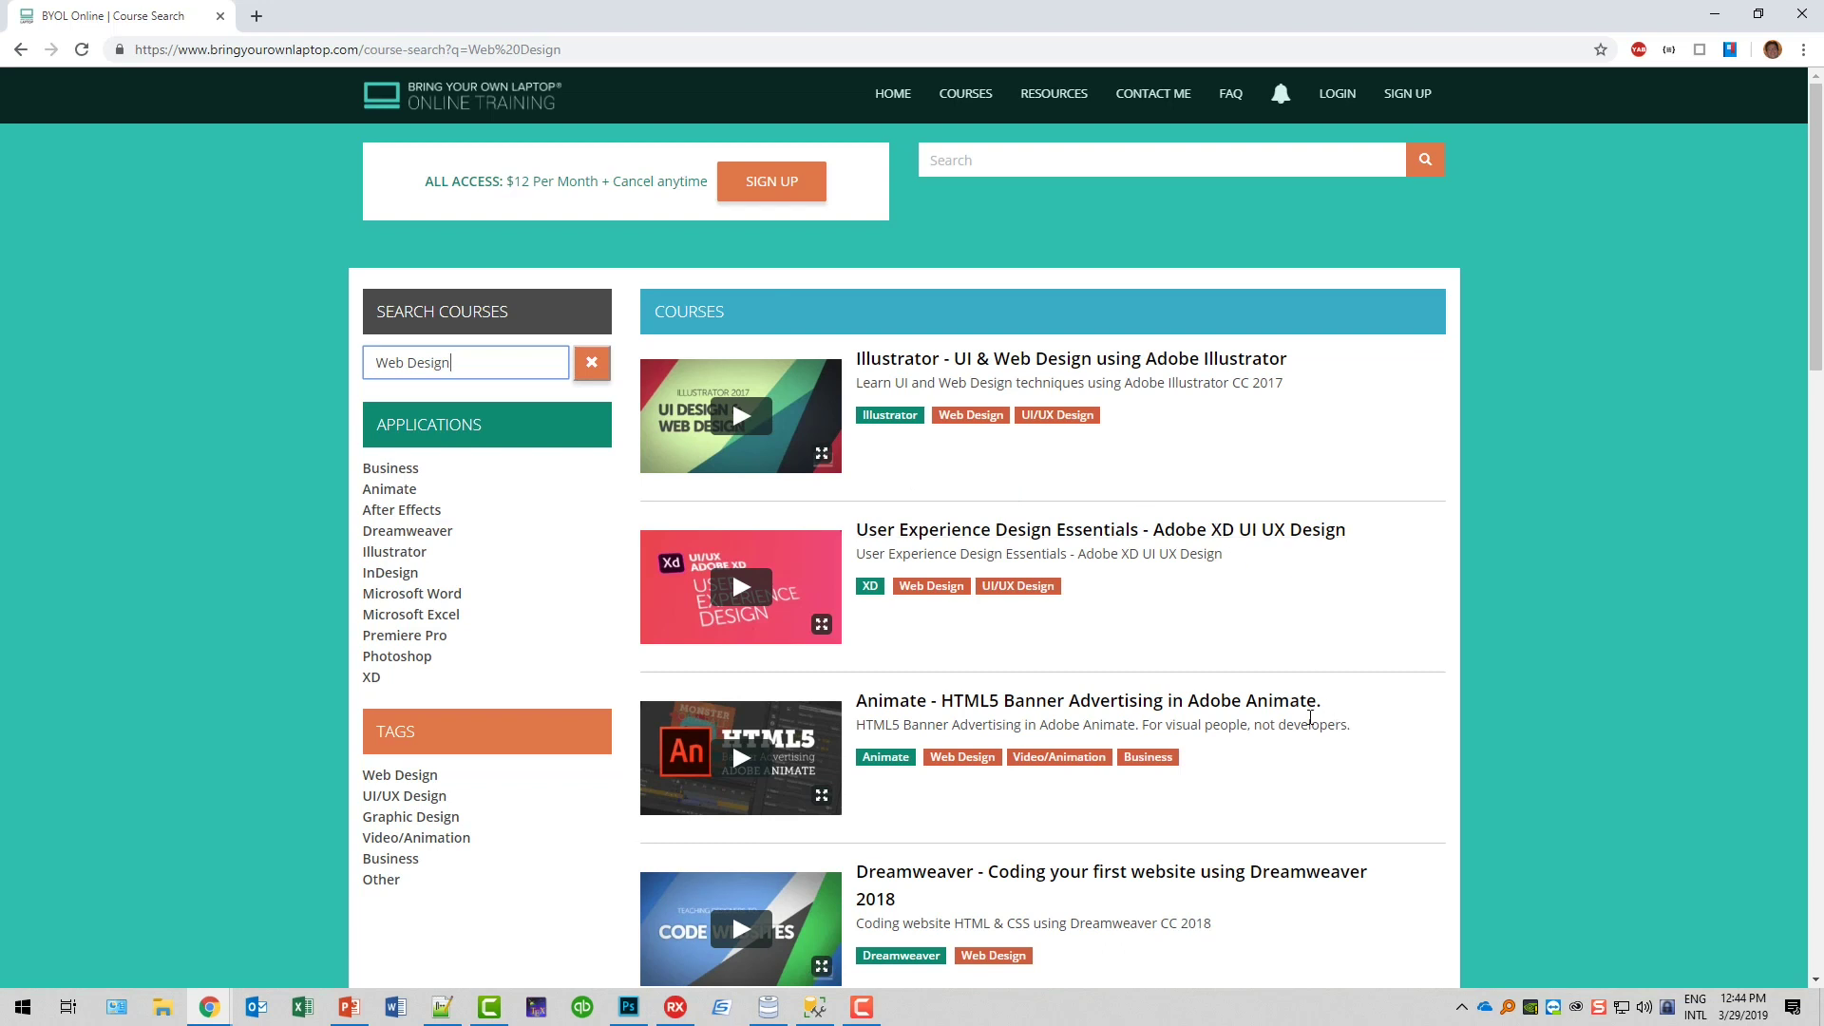
scroll(1267, 682, down, 1)
scroll(1266, 683, down, 2)
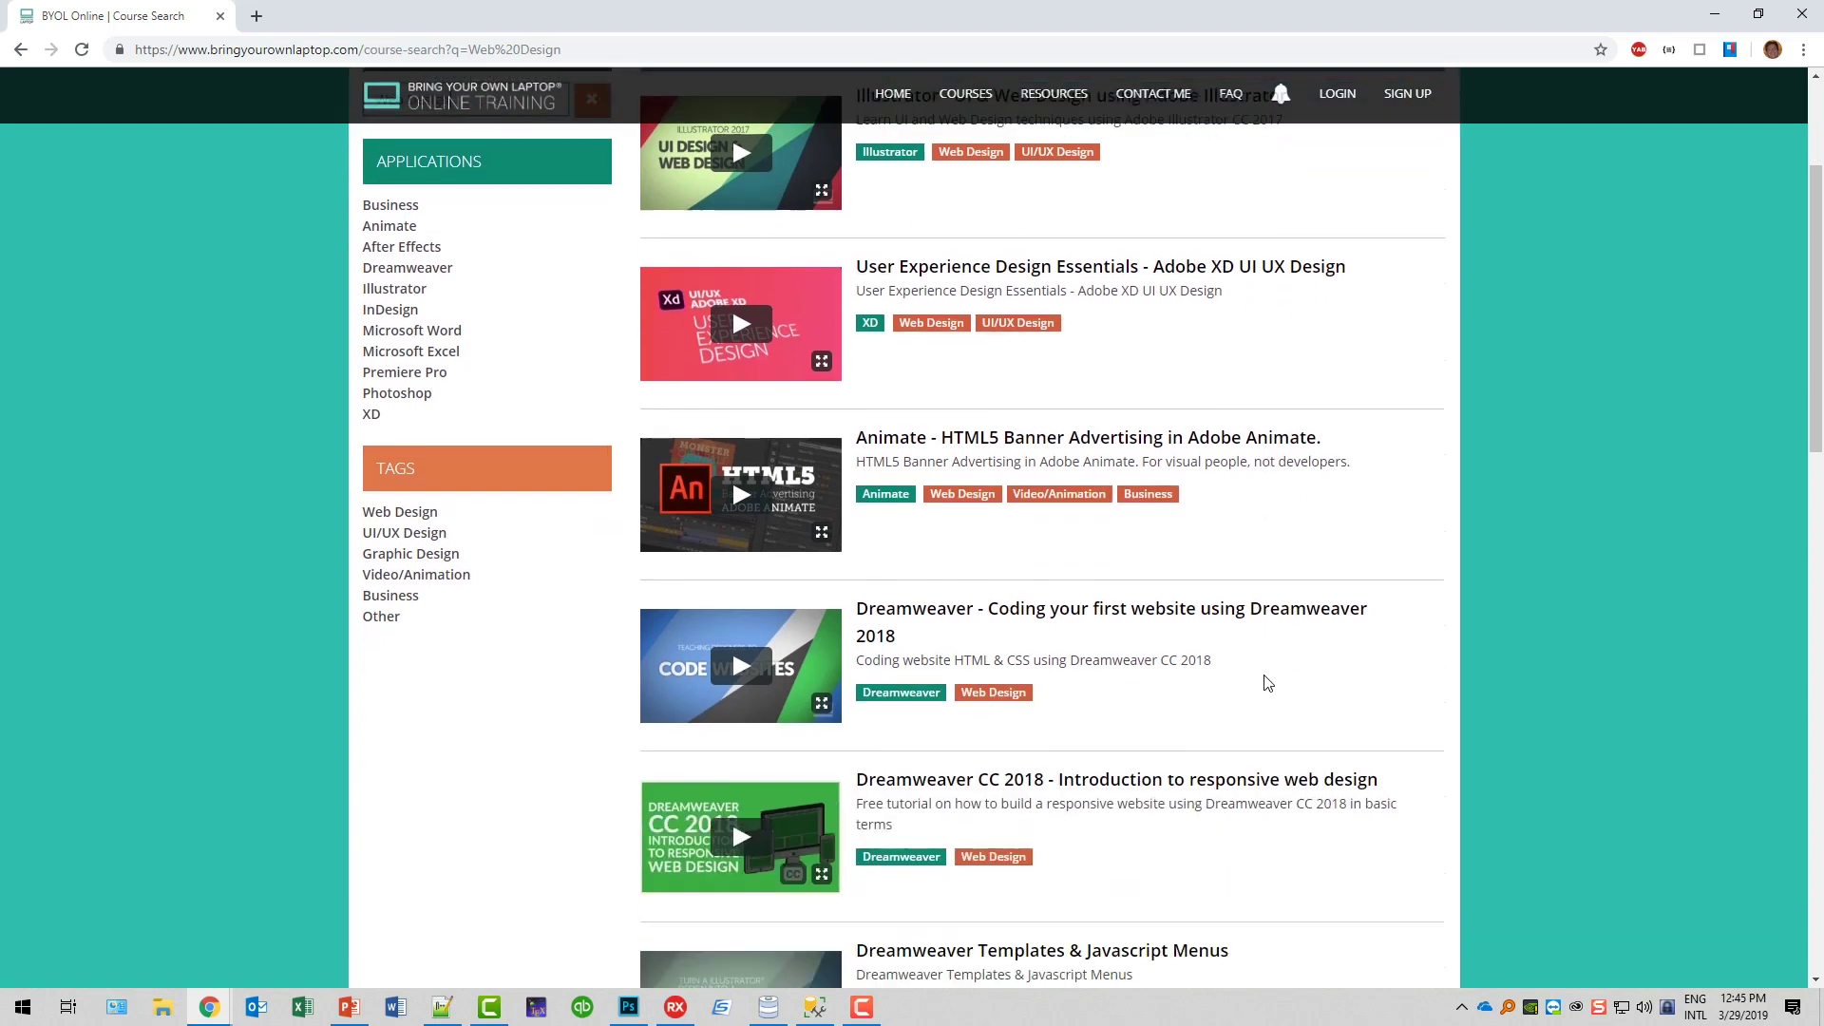
scroll(1324, 773, down, 3)
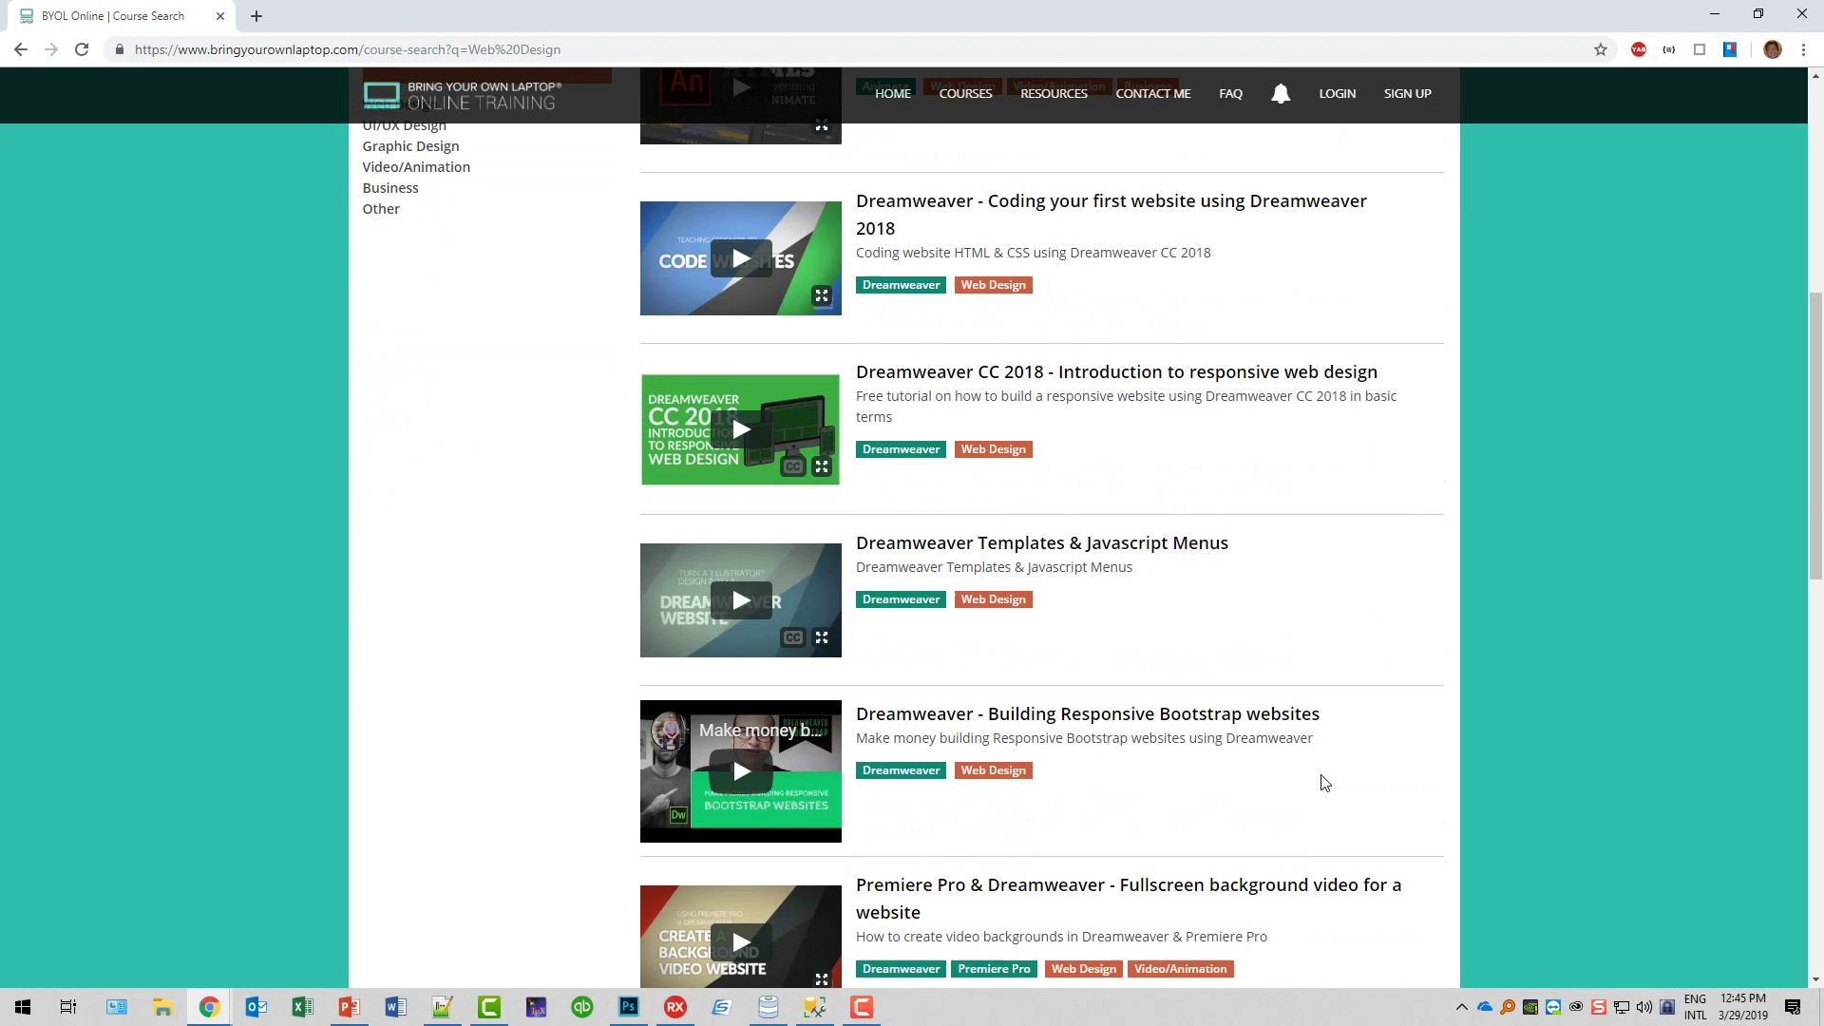
scroll(1323, 782, down, 2)
scroll(1325, 783, down, 2)
scroll(1323, 782, down, 1)
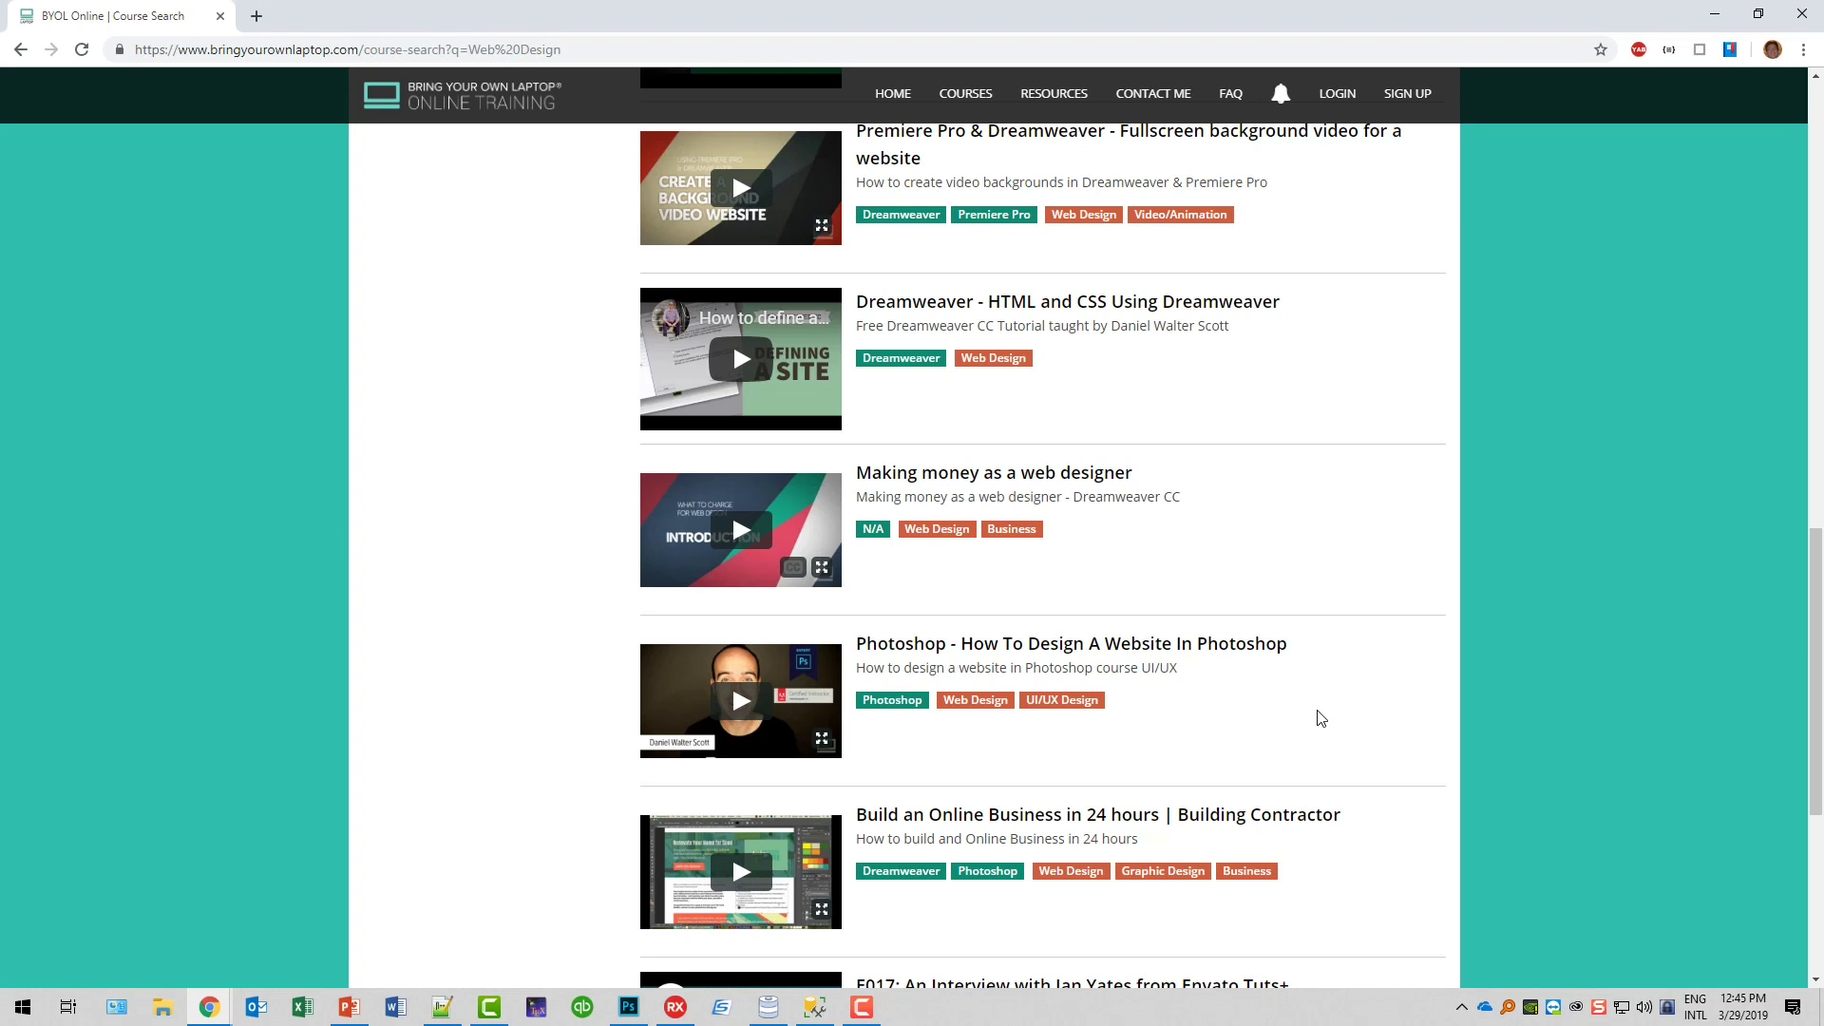
scroll(1321, 719, up, 2)
scroll(1318, 711, up, 2)
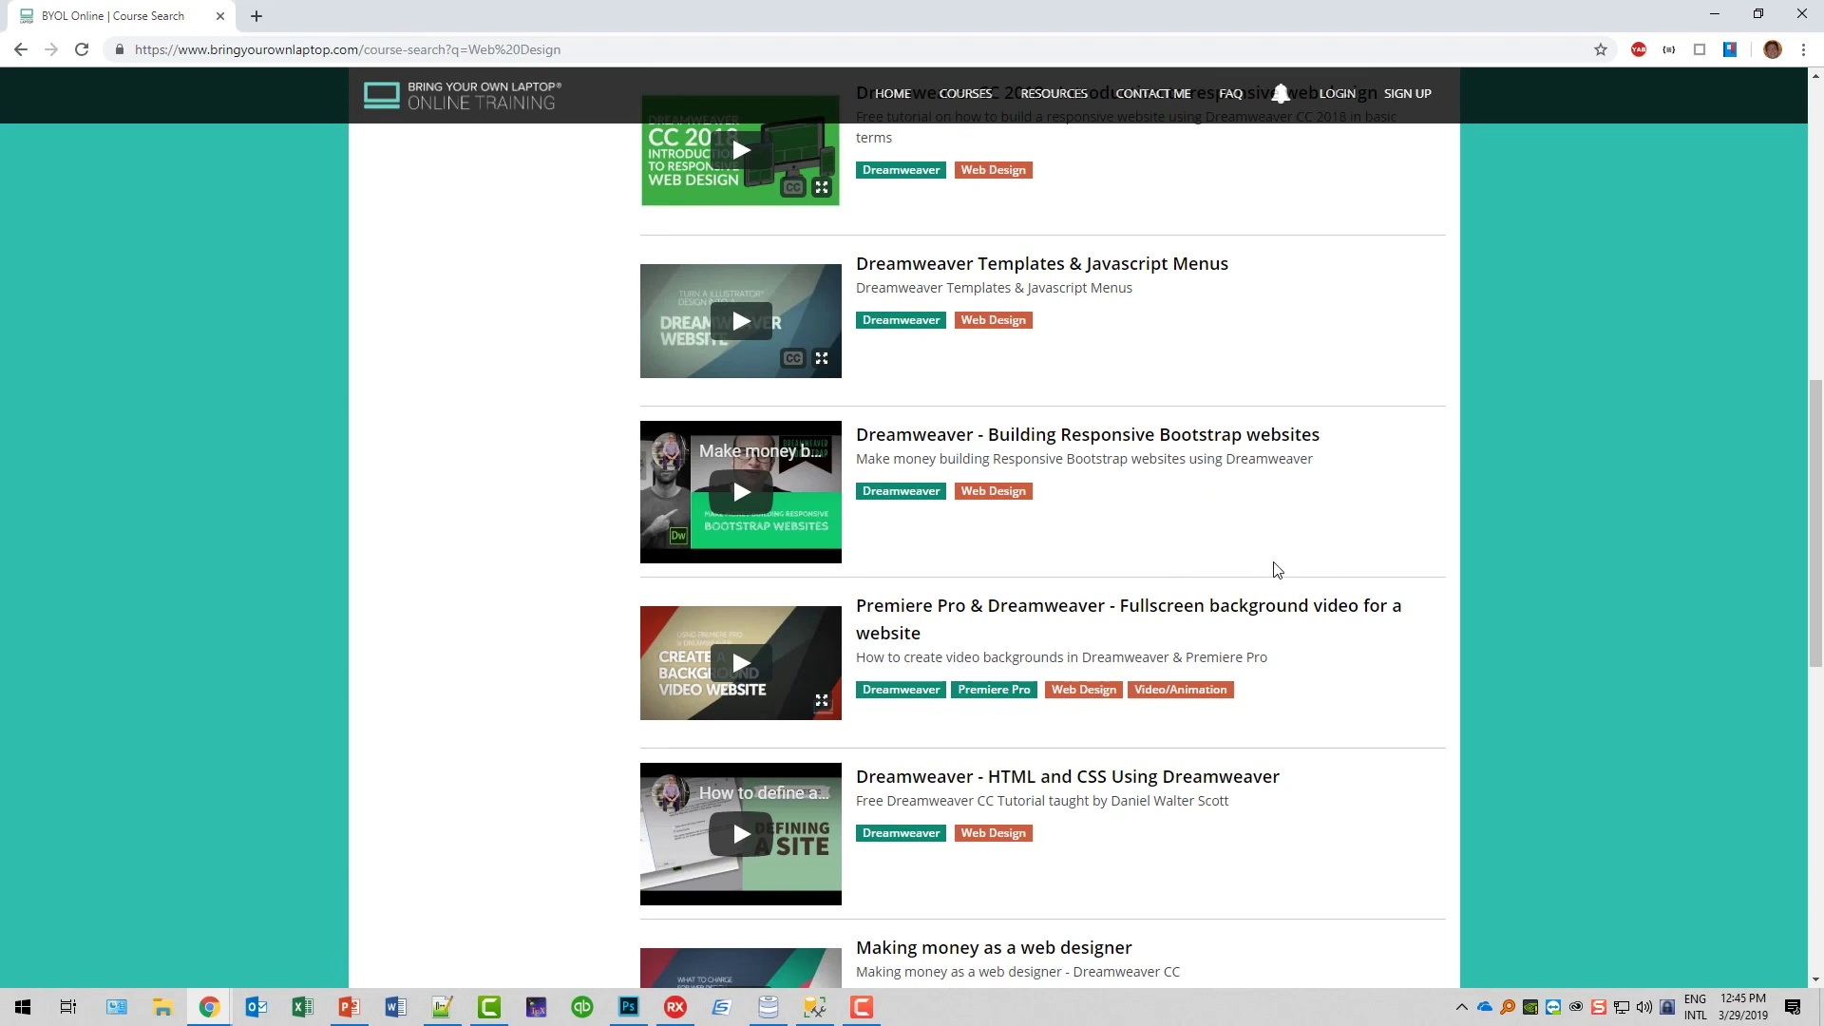
scroll(1274, 570, up, 2)
scroll(1251, 546, up, 2)
scroll(1205, 529, up, 3)
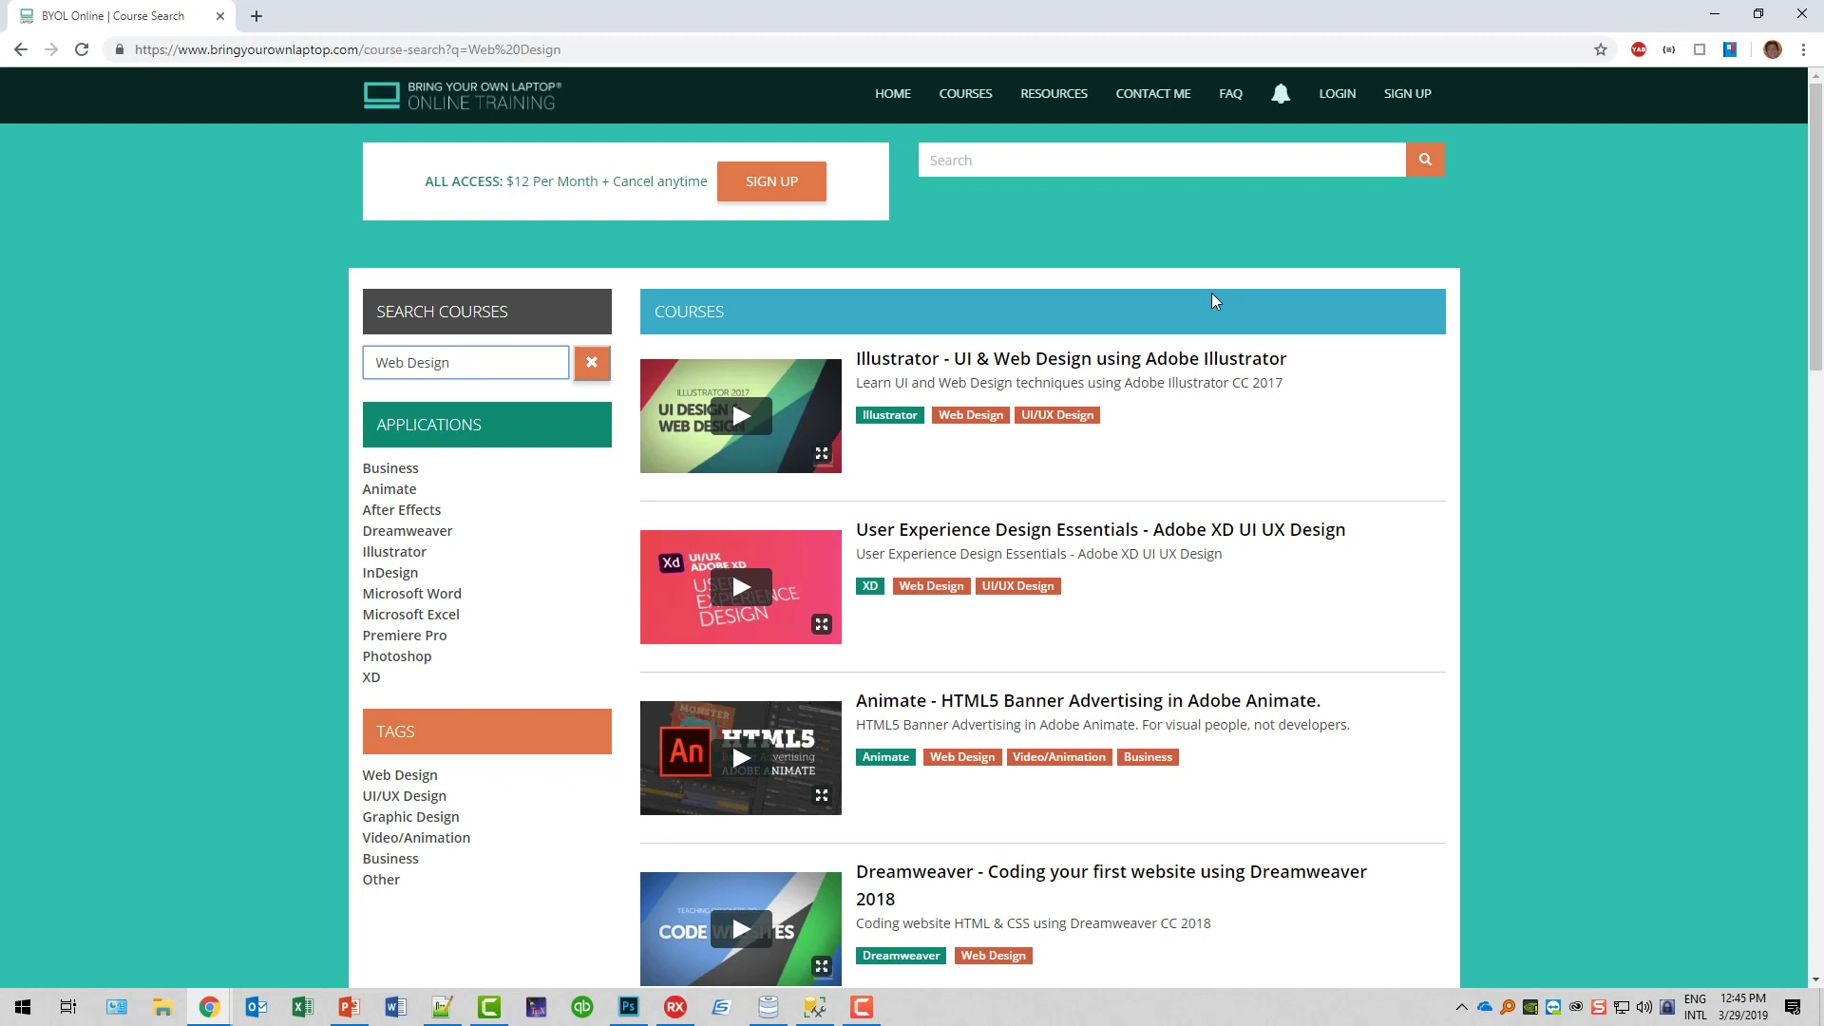
Minimize Chrome to reveal the Responsive Template mock-up behind it.
click(1717, 17)
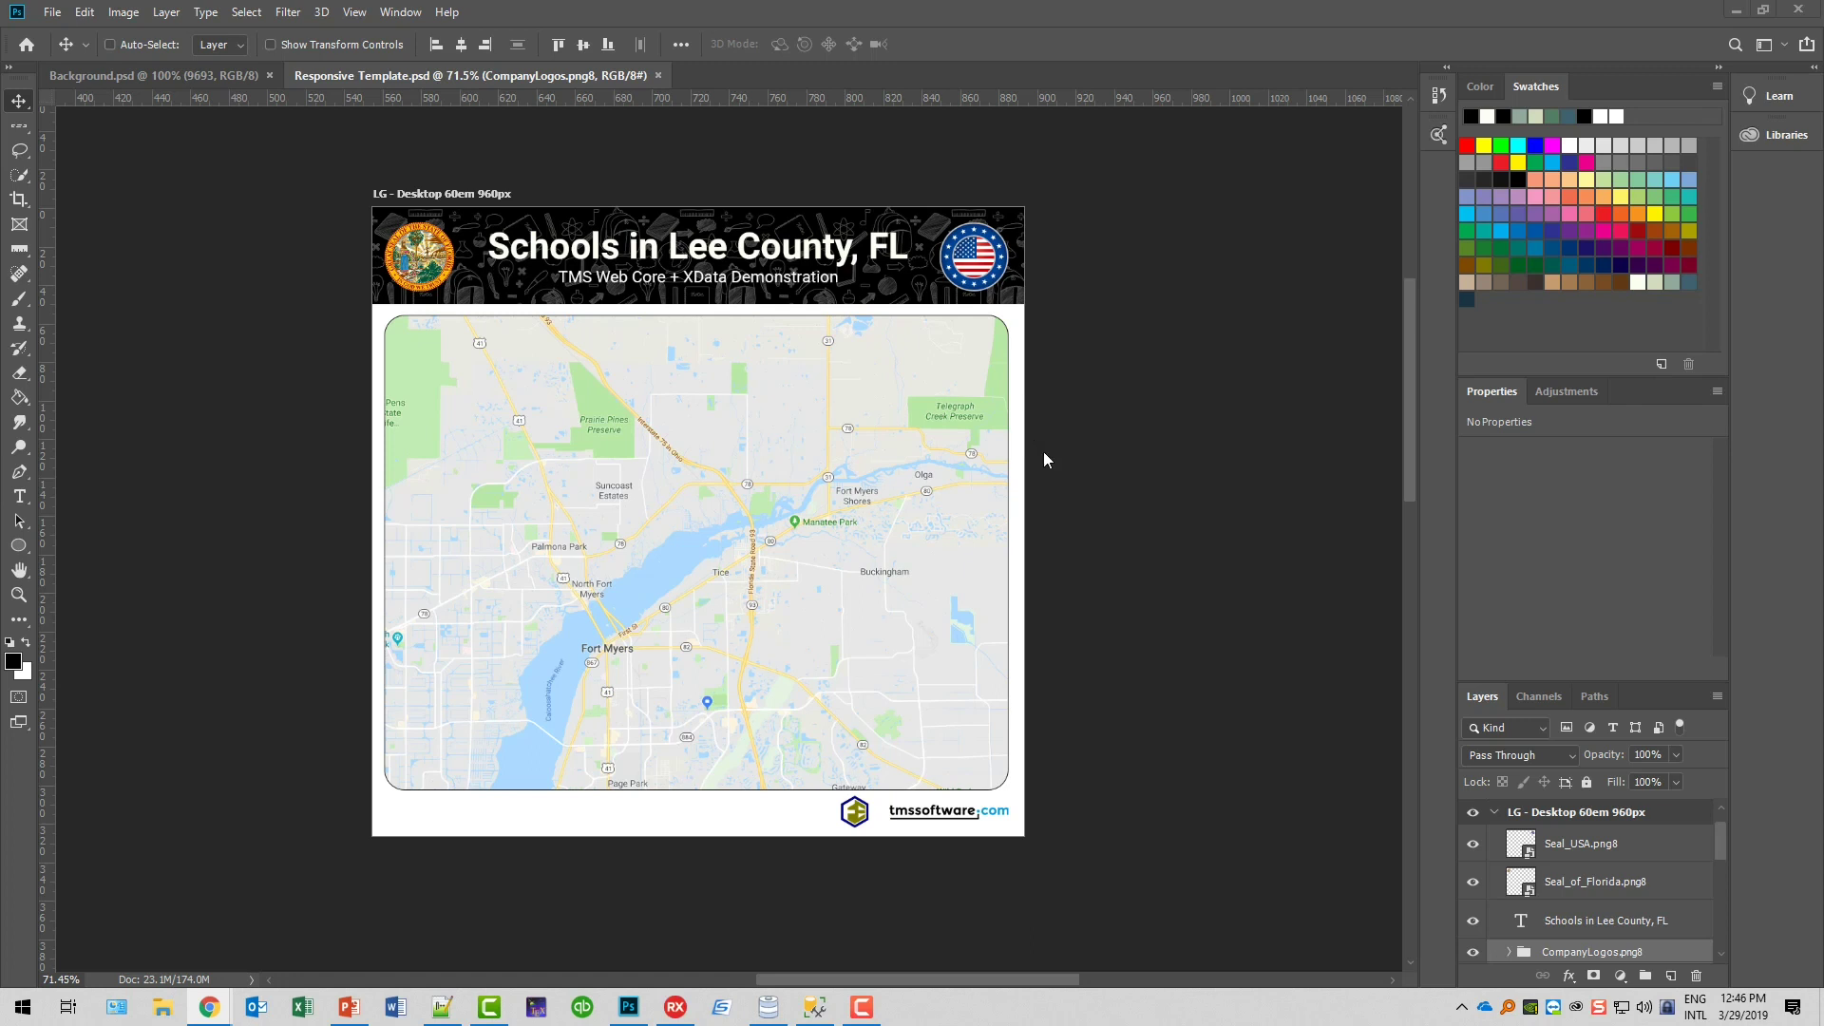
scroll(1607, 878, up, 1)
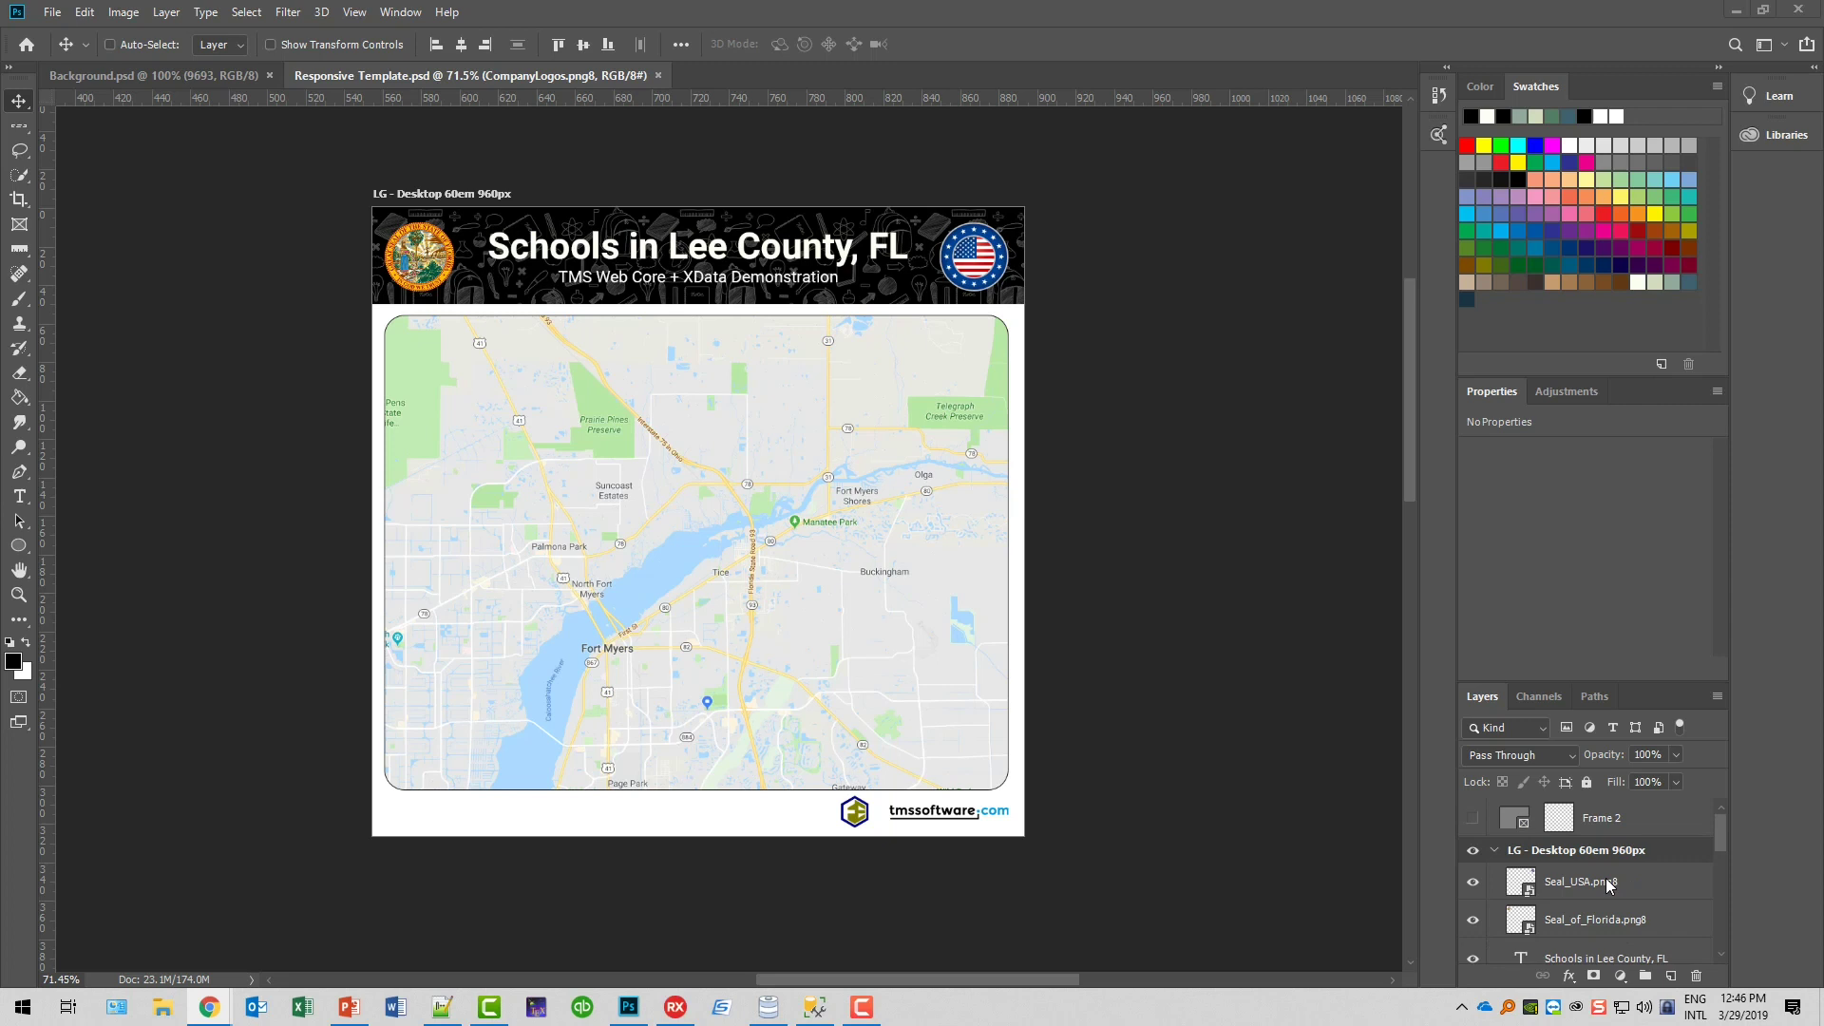
scroll(1601, 877, down, 1)
scroll(1568, 888, down, 1)
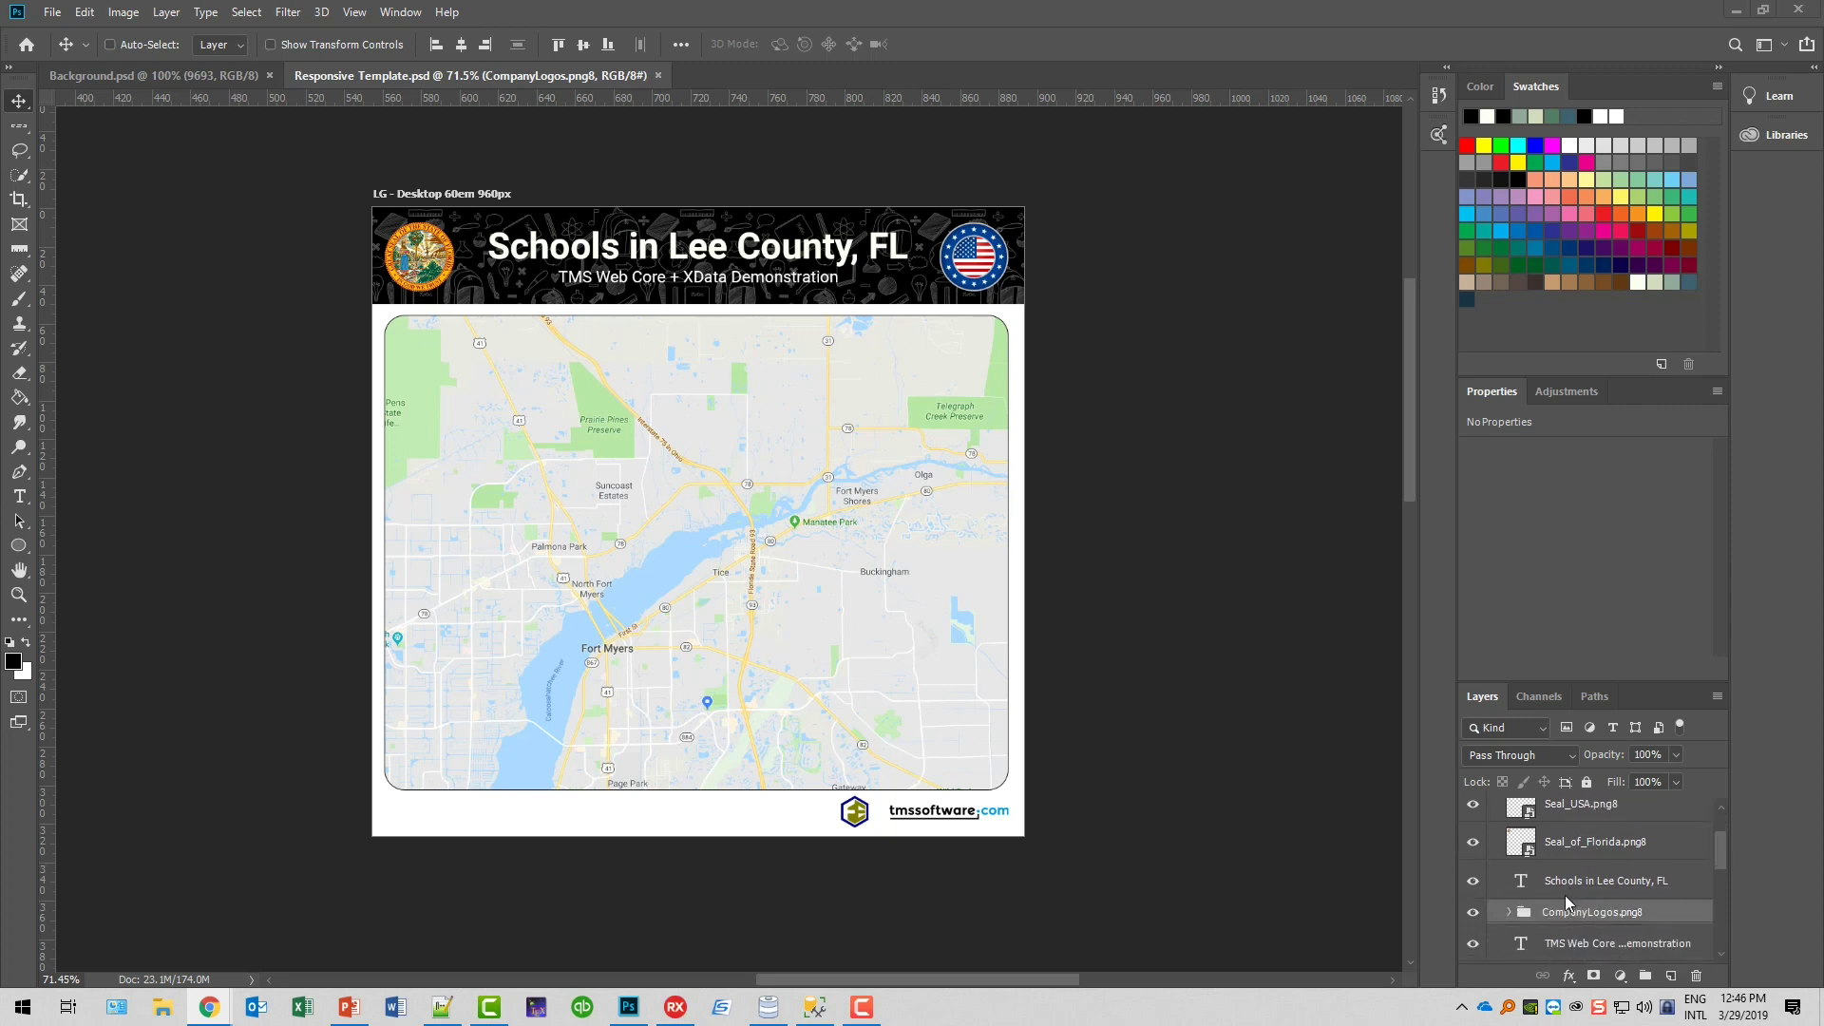
scroll(1565, 895, down, 1)
scroll(1525, 891, down, 1)
scroll(1524, 891, down, 1)
scroll(1528, 891, down, 1)
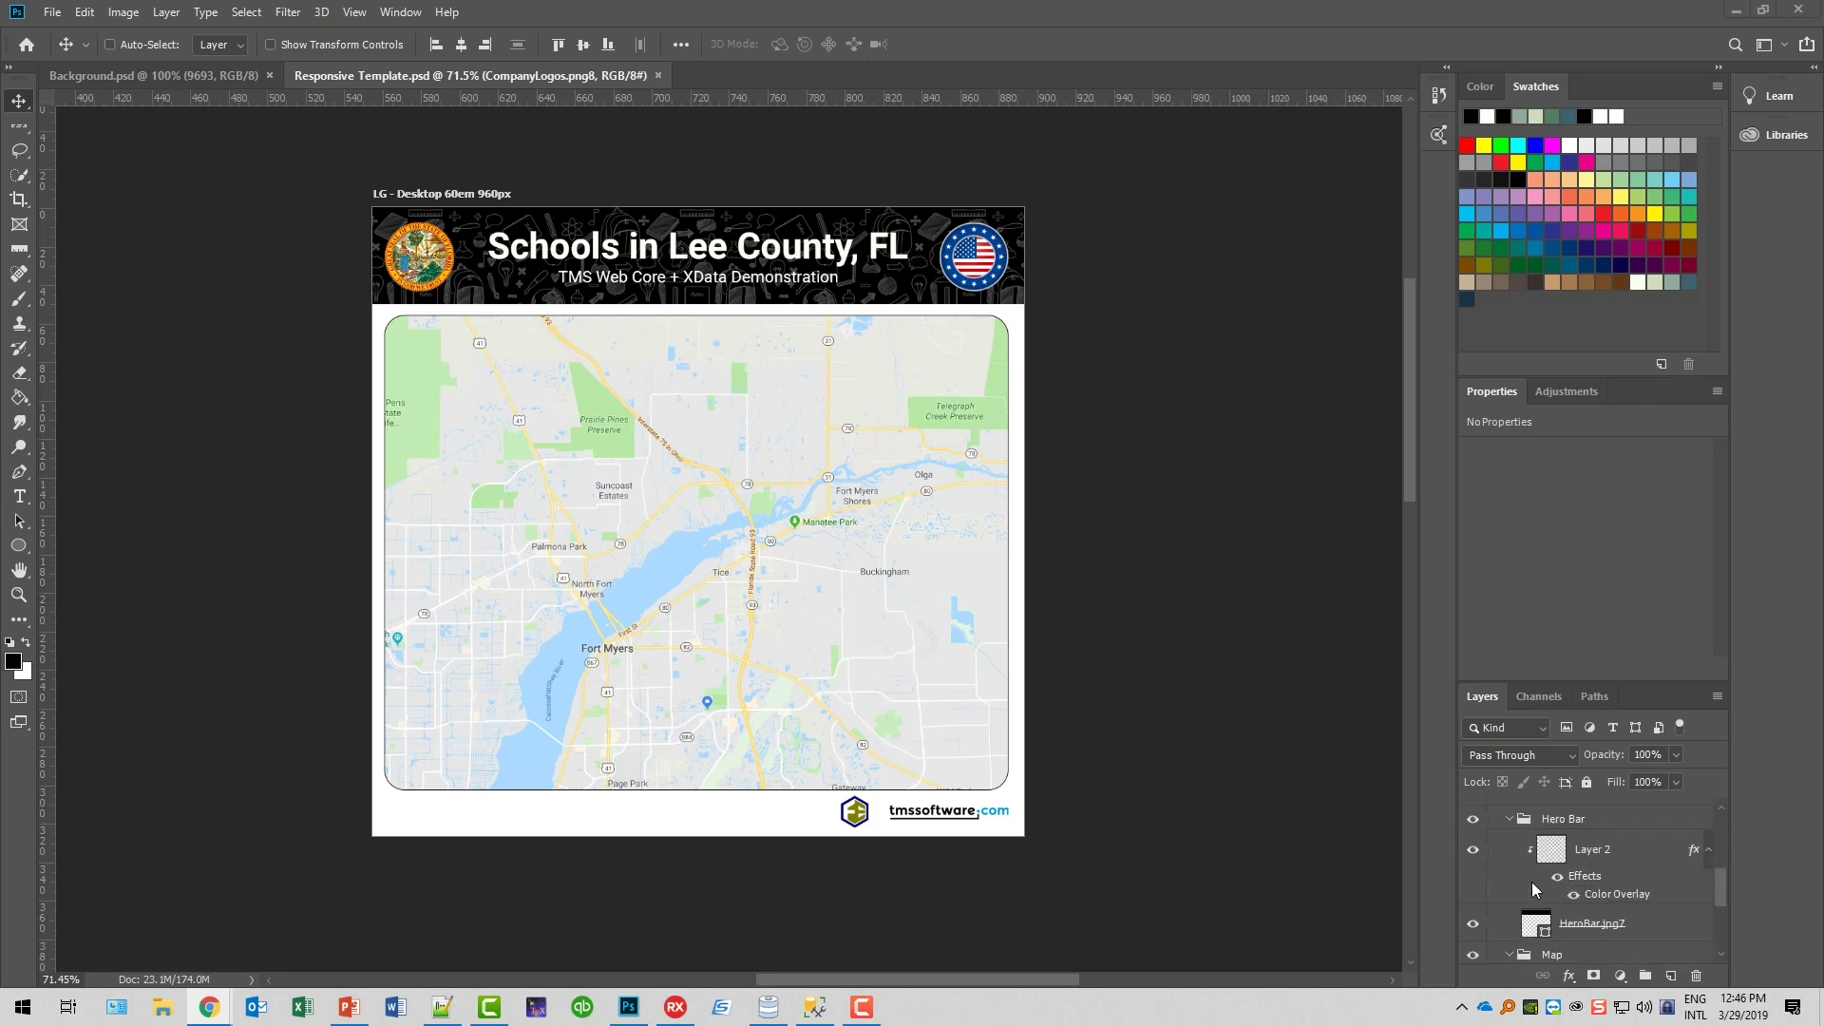
scroll(1537, 891, down, 2)
scroll(1543, 890, down, 1)
scroll(1546, 889, down, 2)
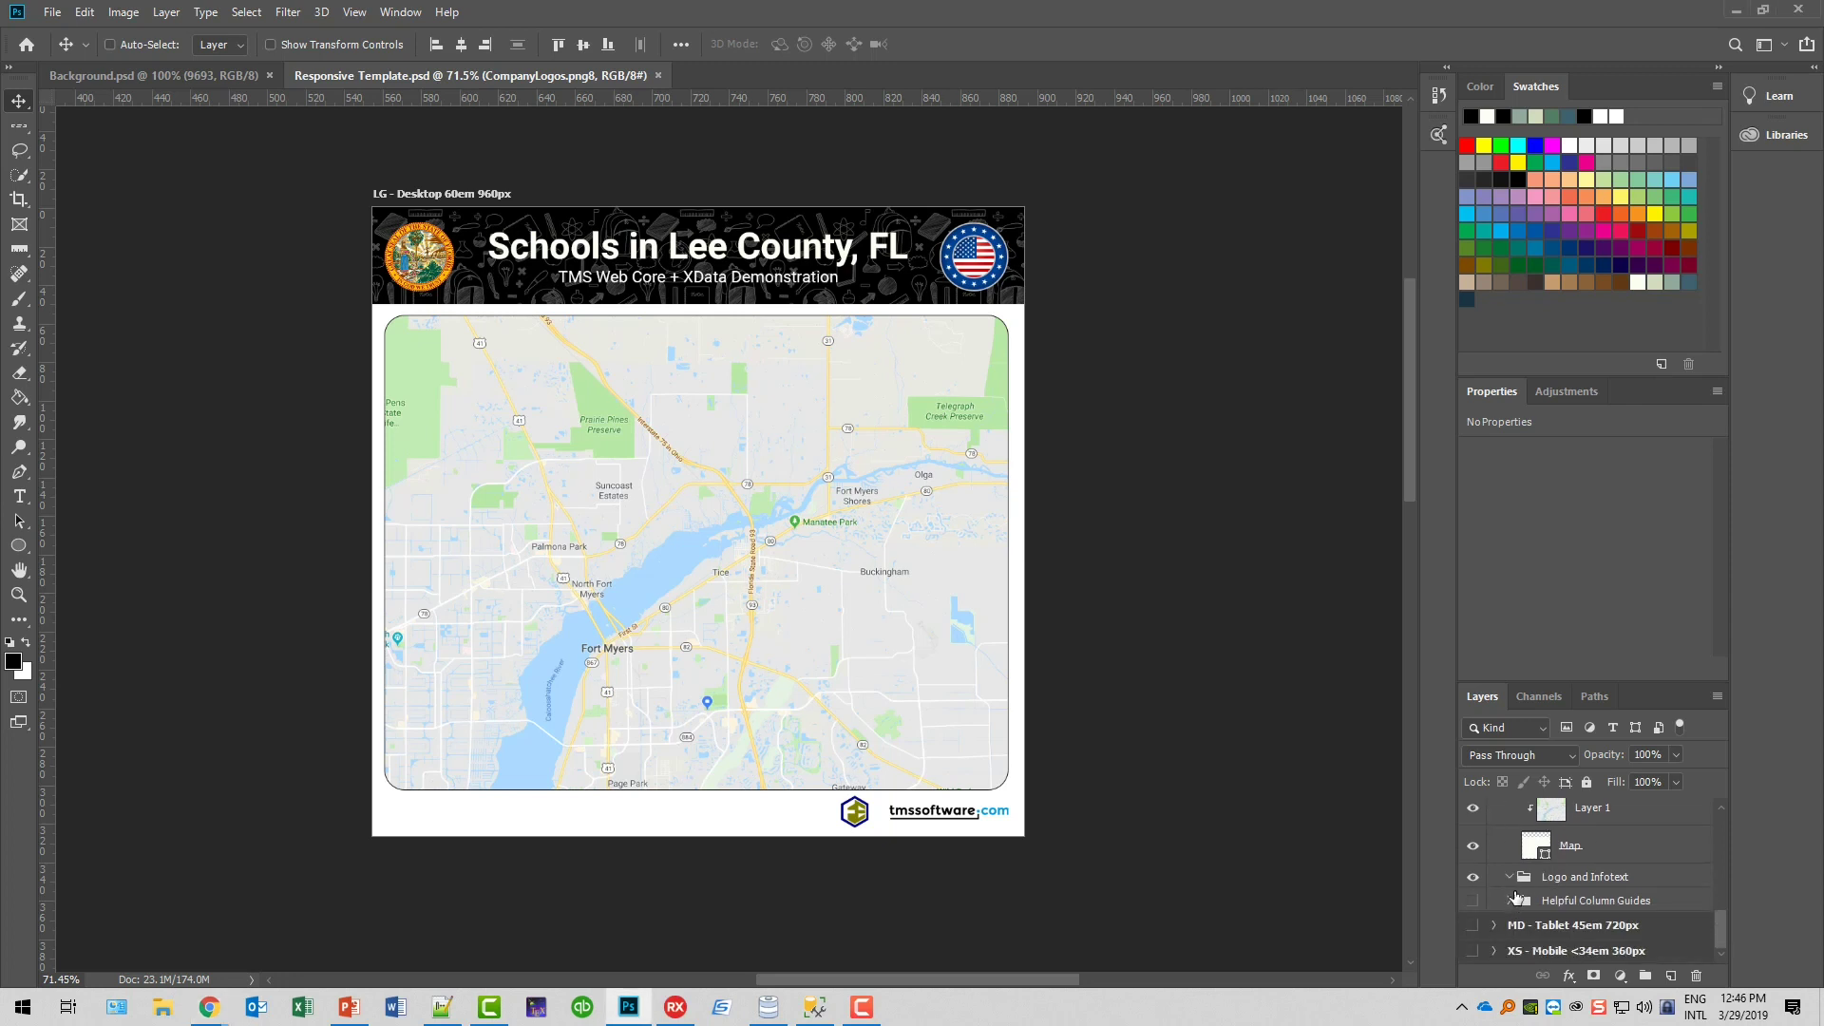
Expand Helpful Column Guides and toggle the 3 Columns guide on and off twice.
click(1510, 904)
scroll(1513, 898, down, 2)
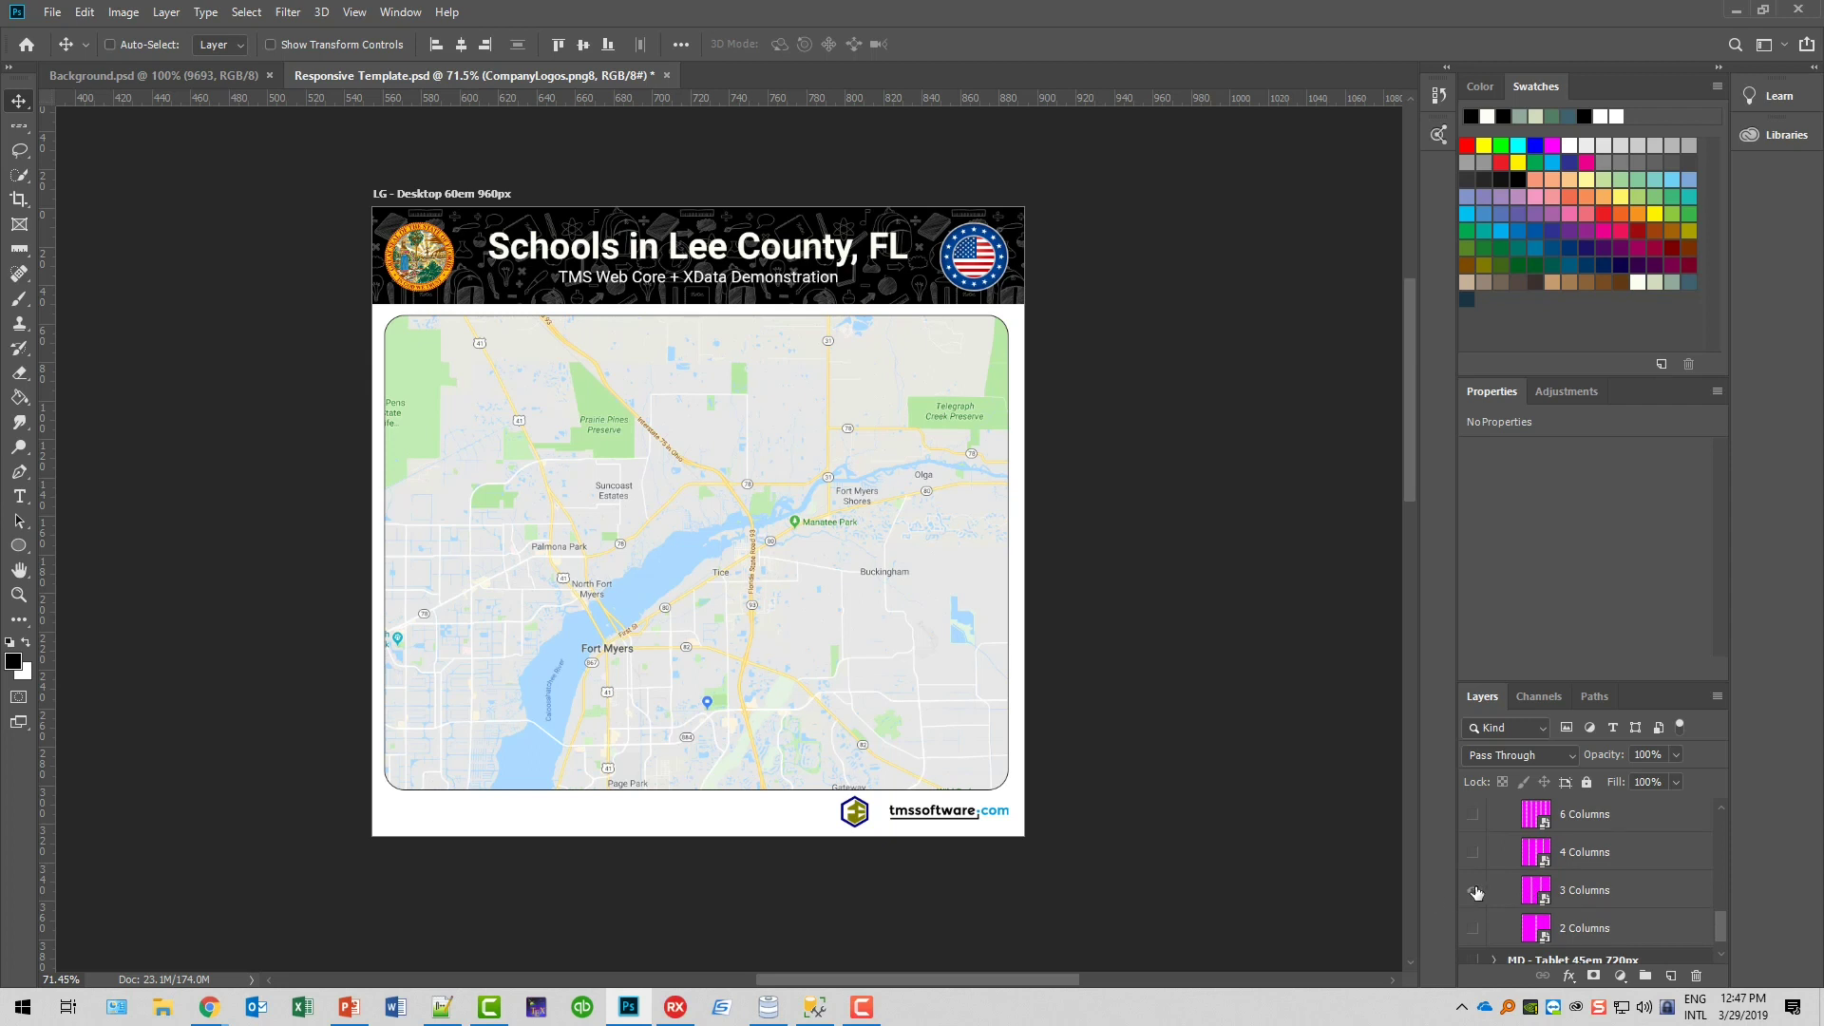
click(1475, 892)
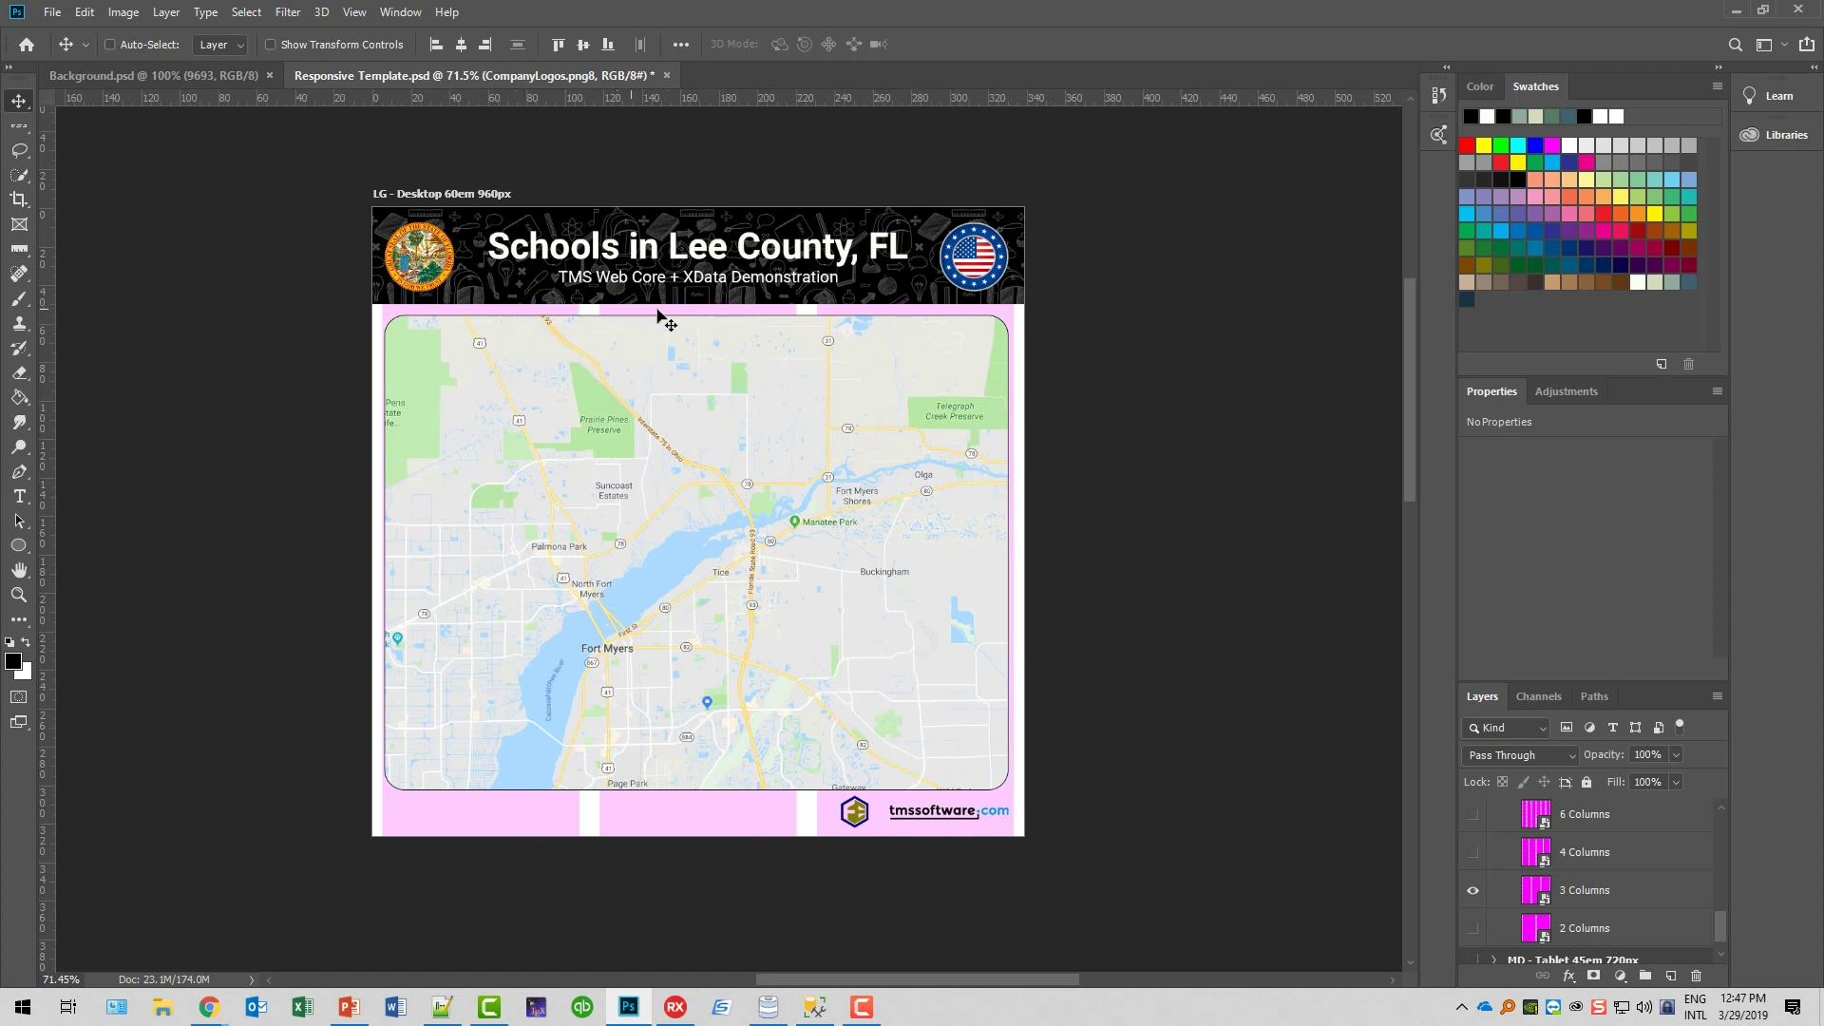
click(1475, 891)
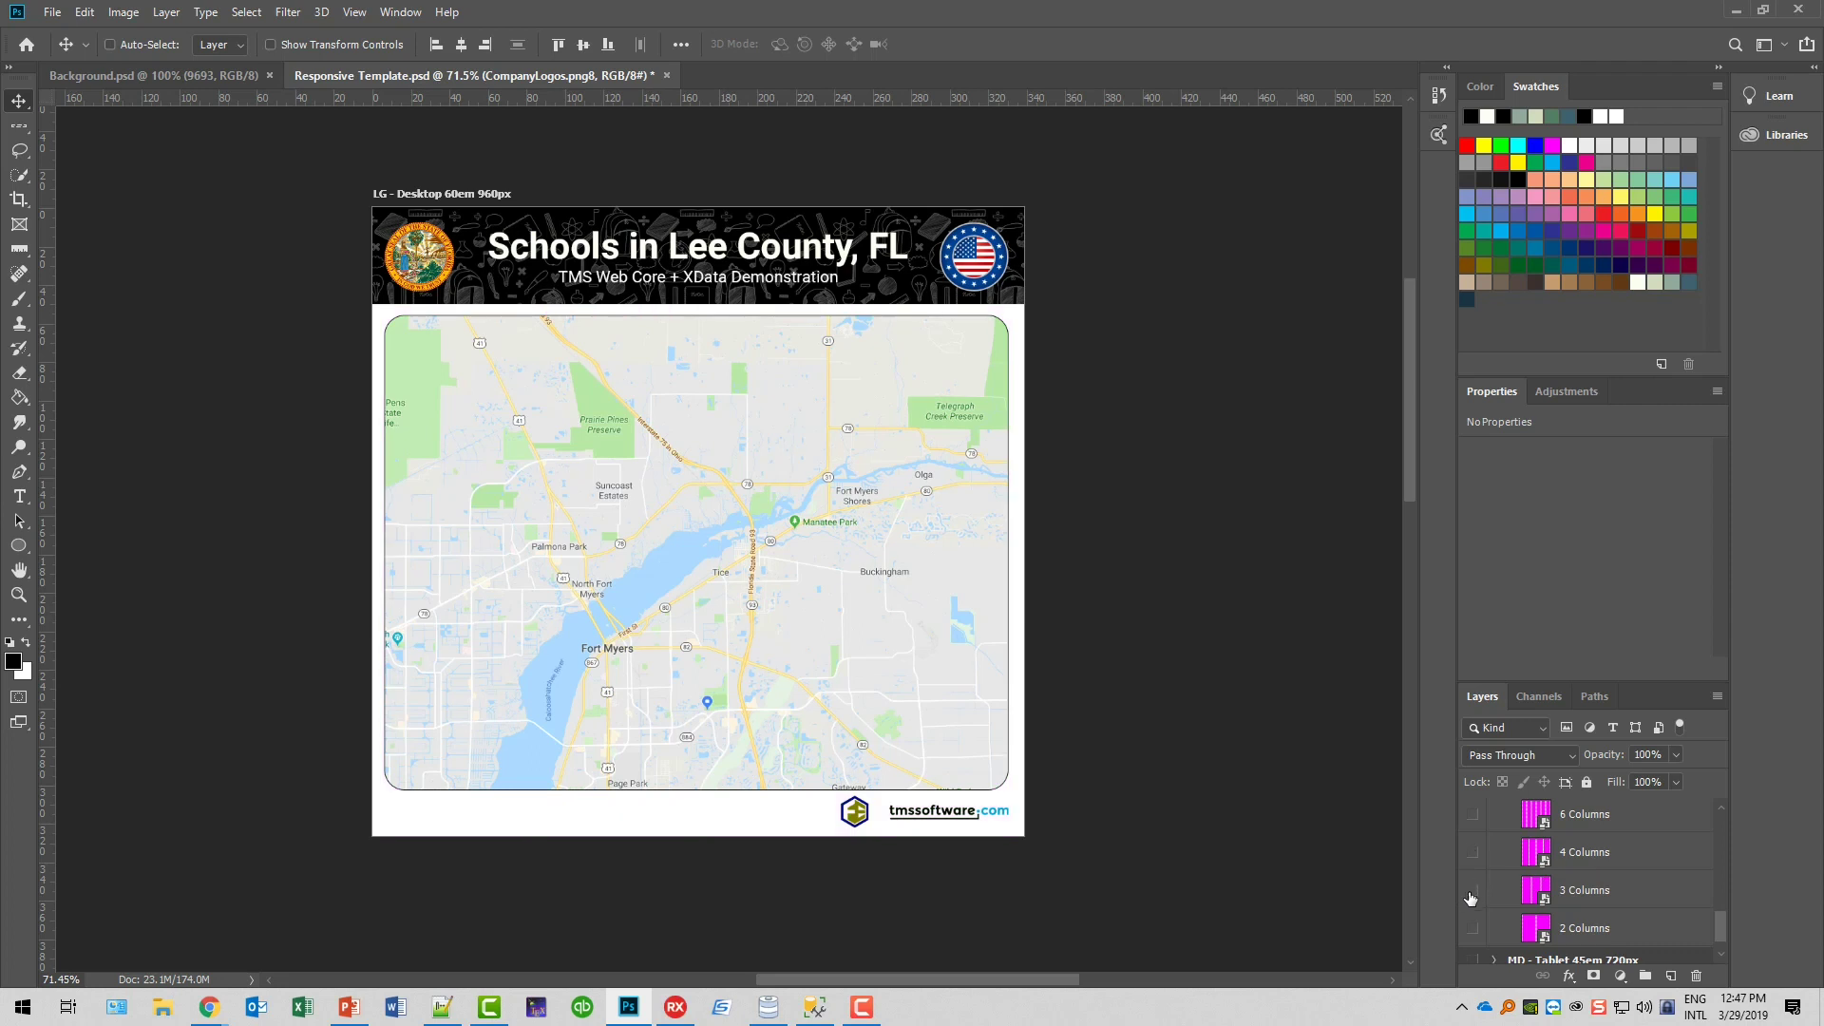
click(1473, 891)
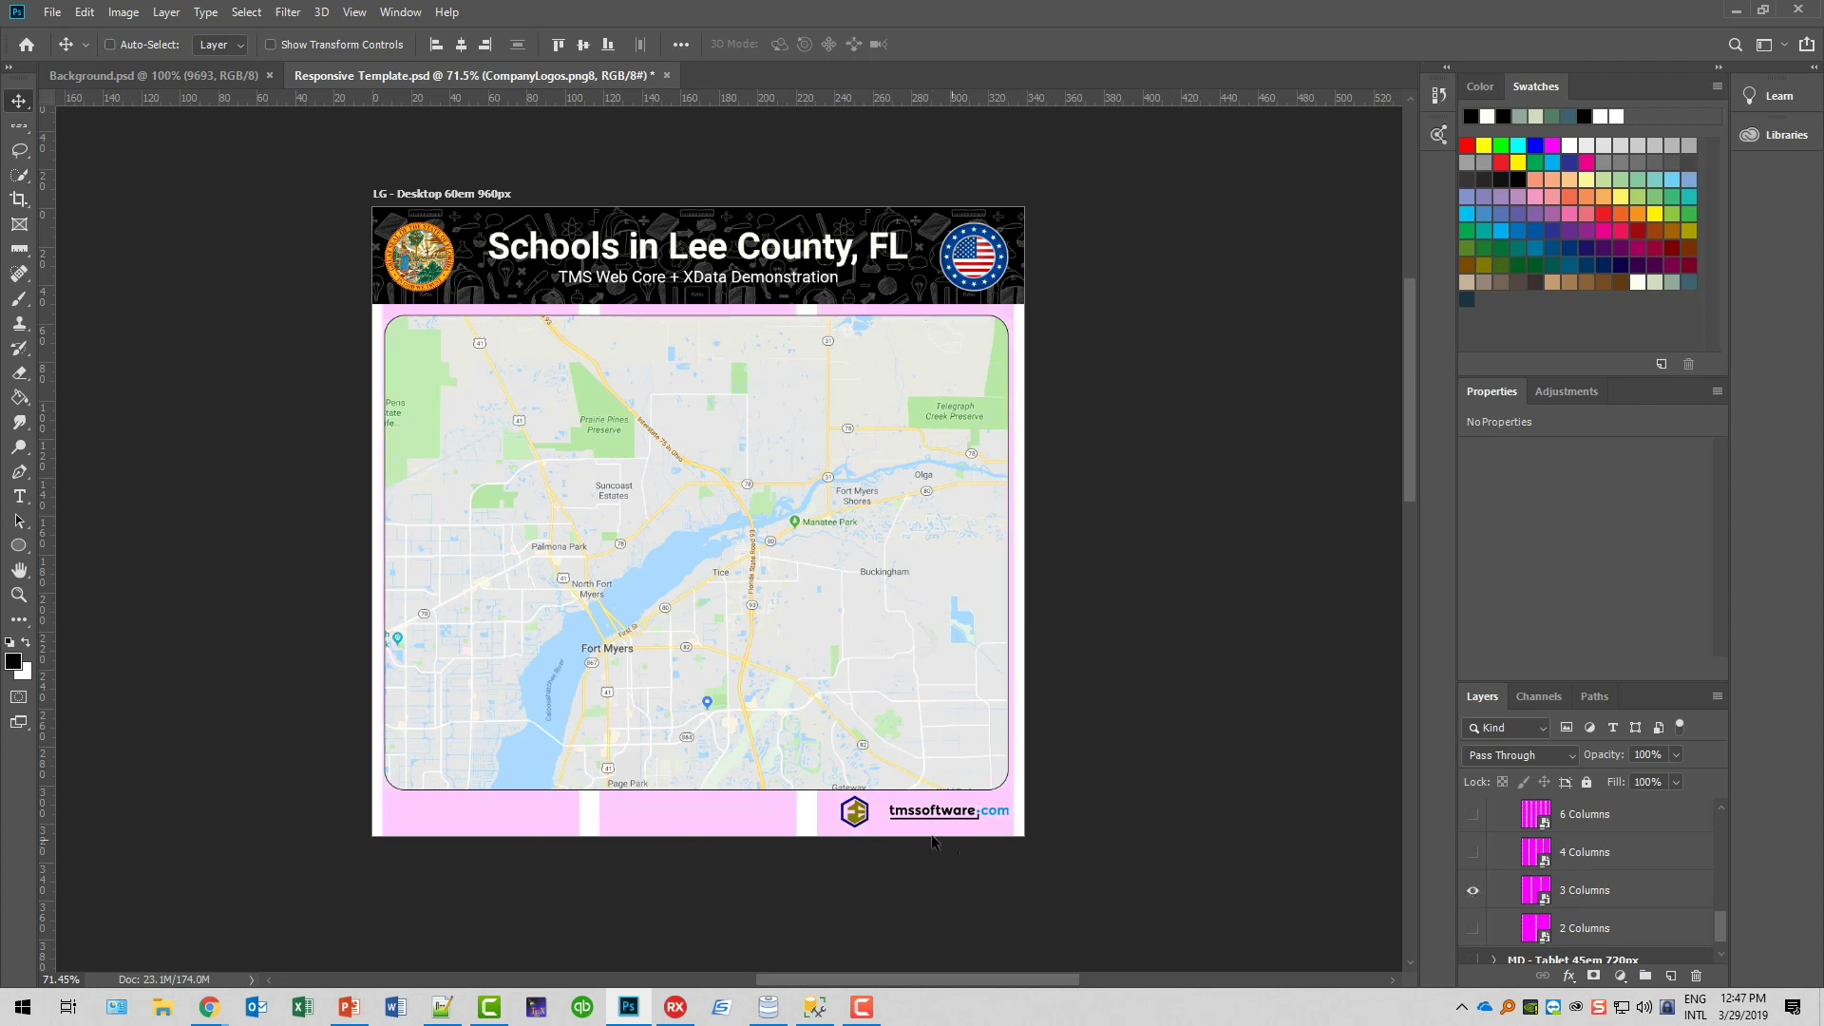
click(1474, 892)
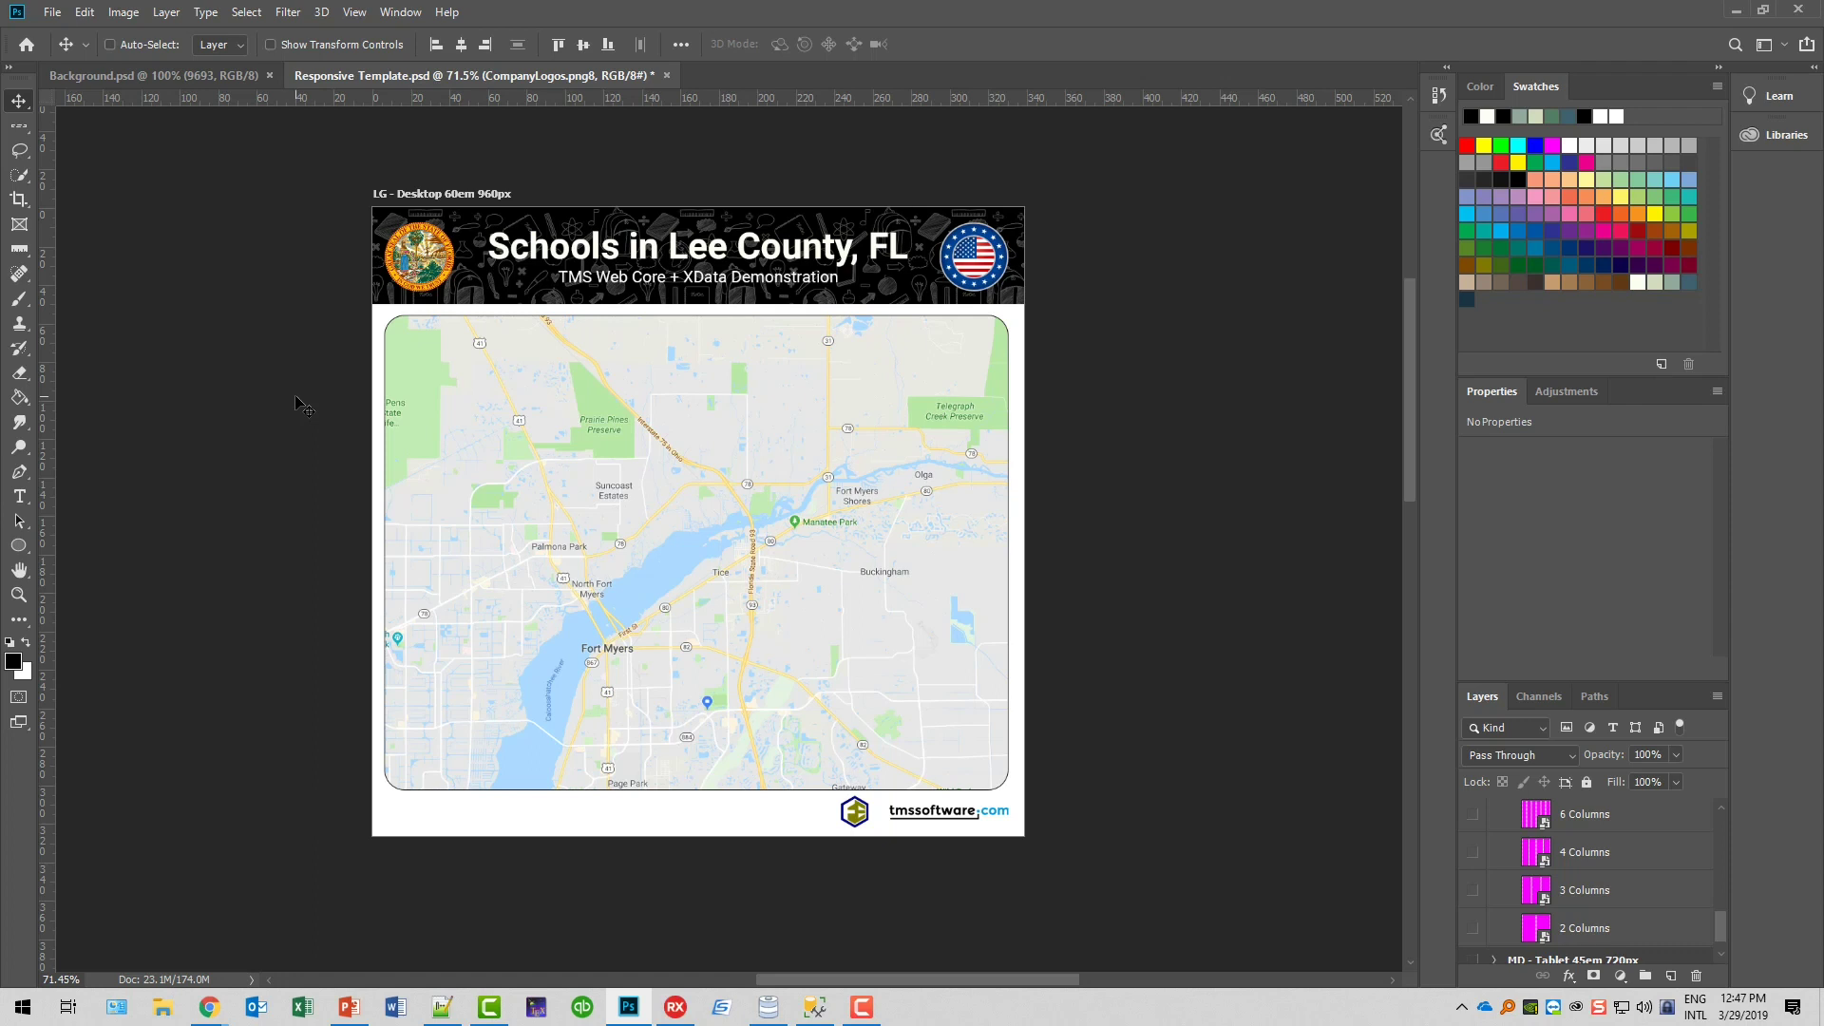
scroll(1494, 891, up, 1)
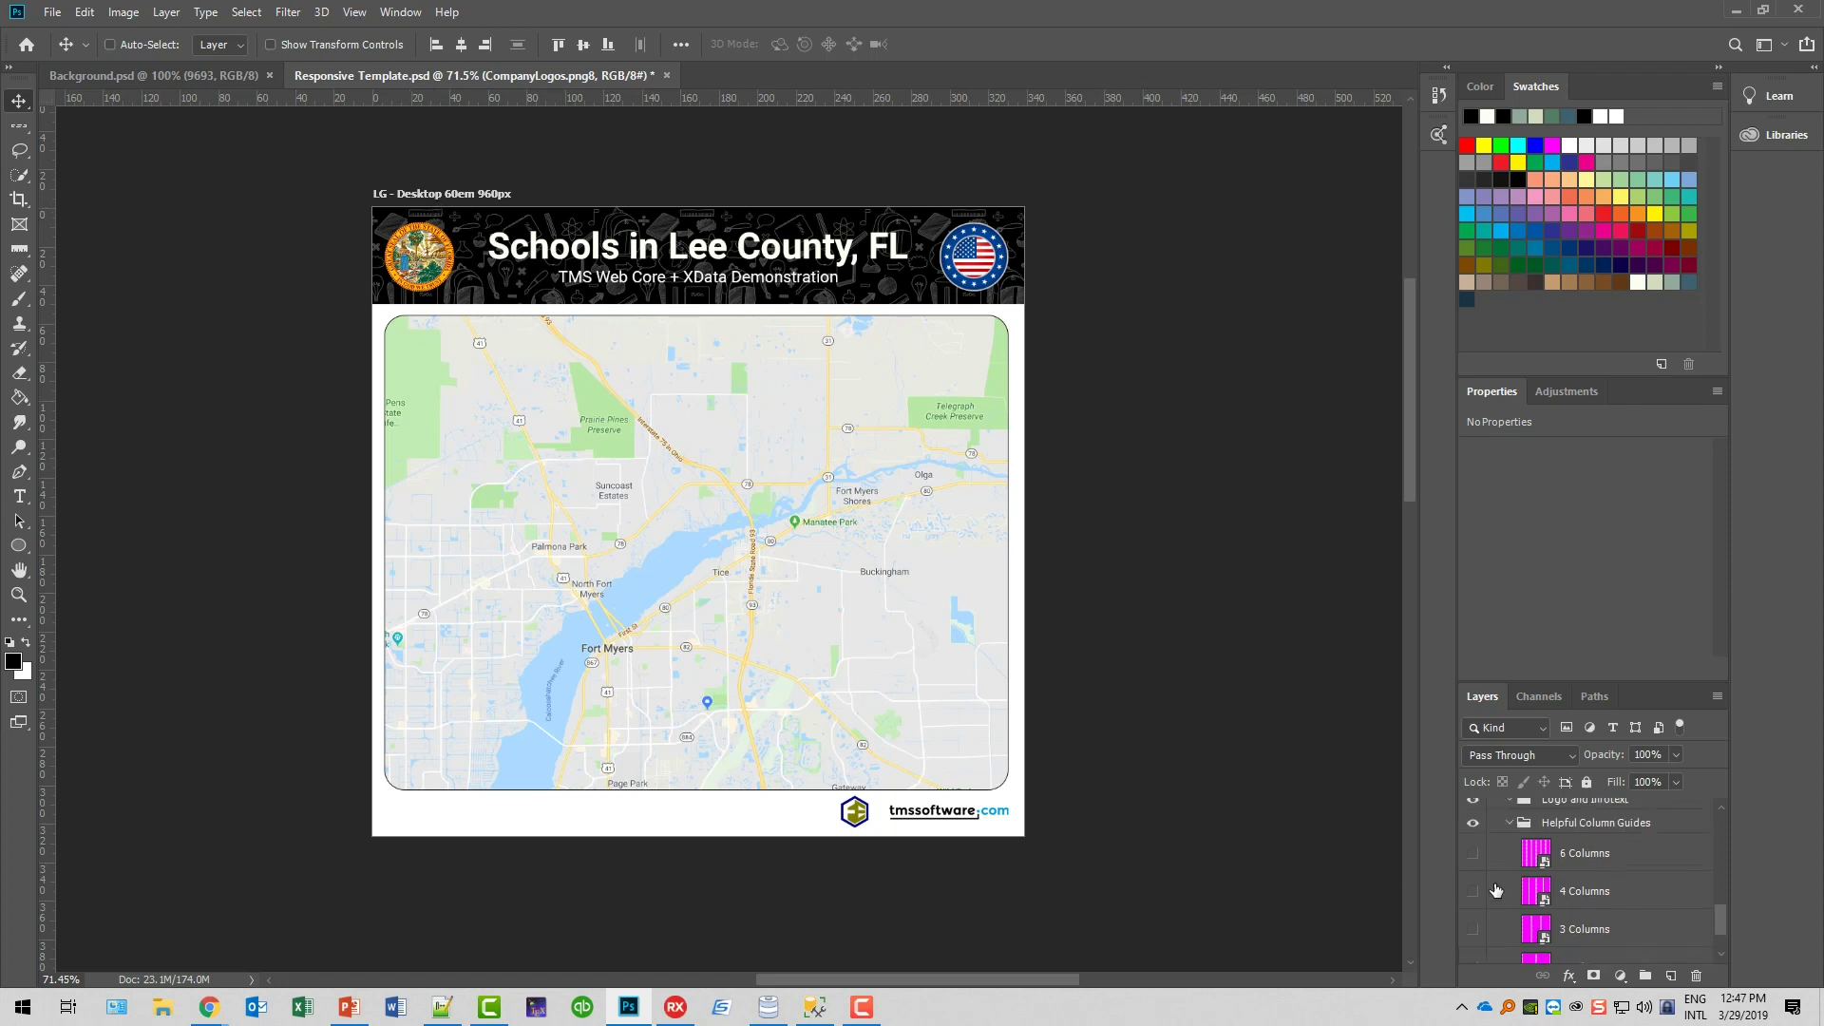
scroll(1495, 891, up, 3)
scroll(1495, 891, up, 3)
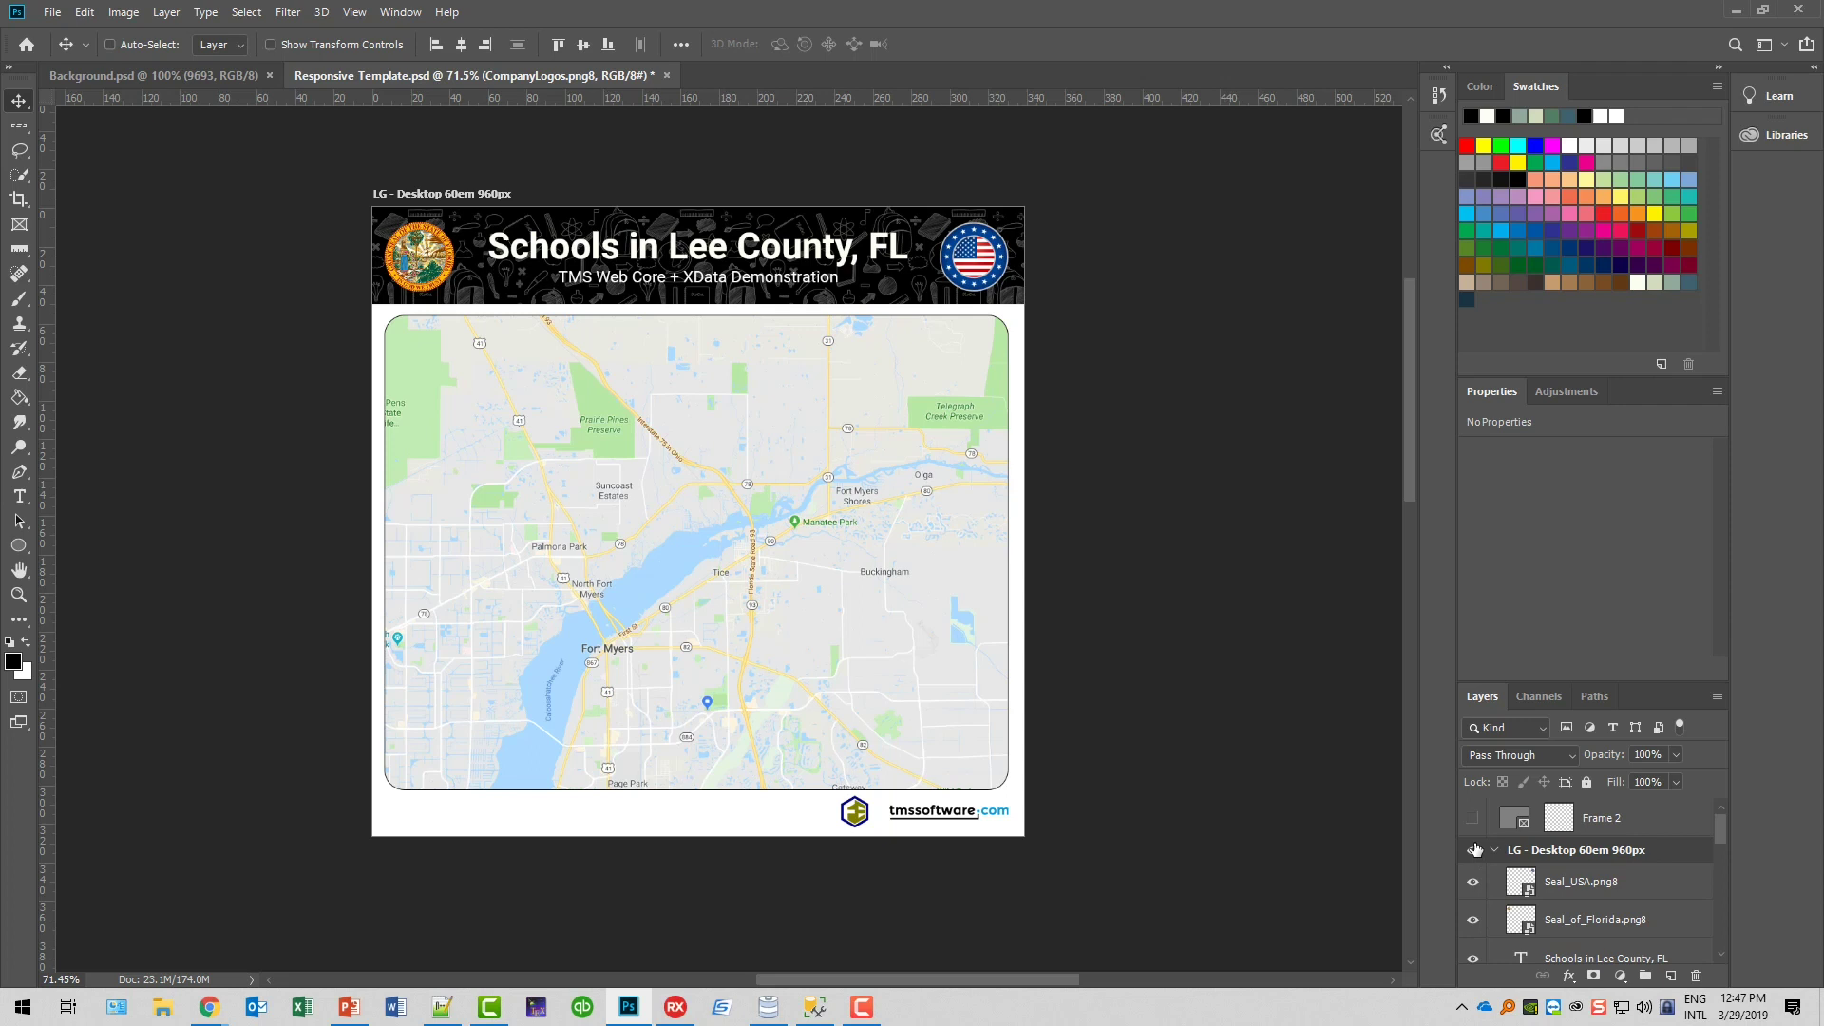
scroll(1476, 863, down, 3)
scroll(1478, 866, down, 2)
scroll(1479, 872, down, 2)
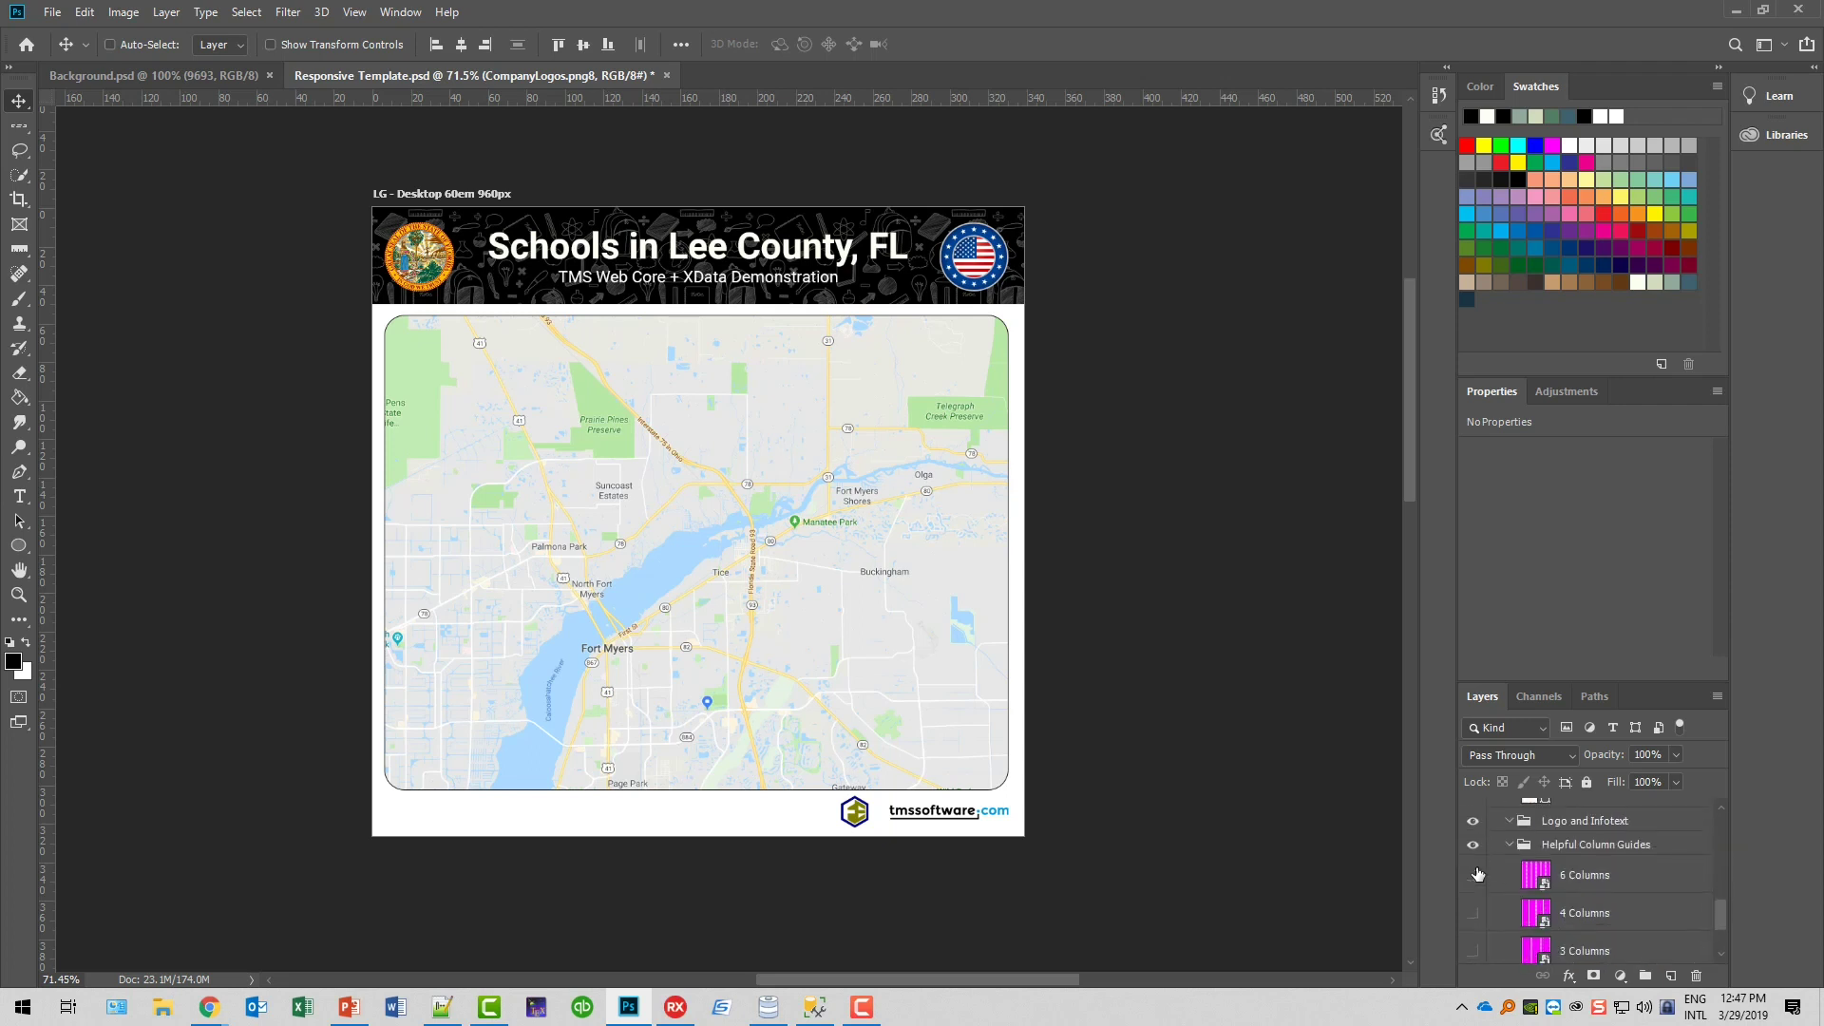
scroll(1477, 877, down, 3)
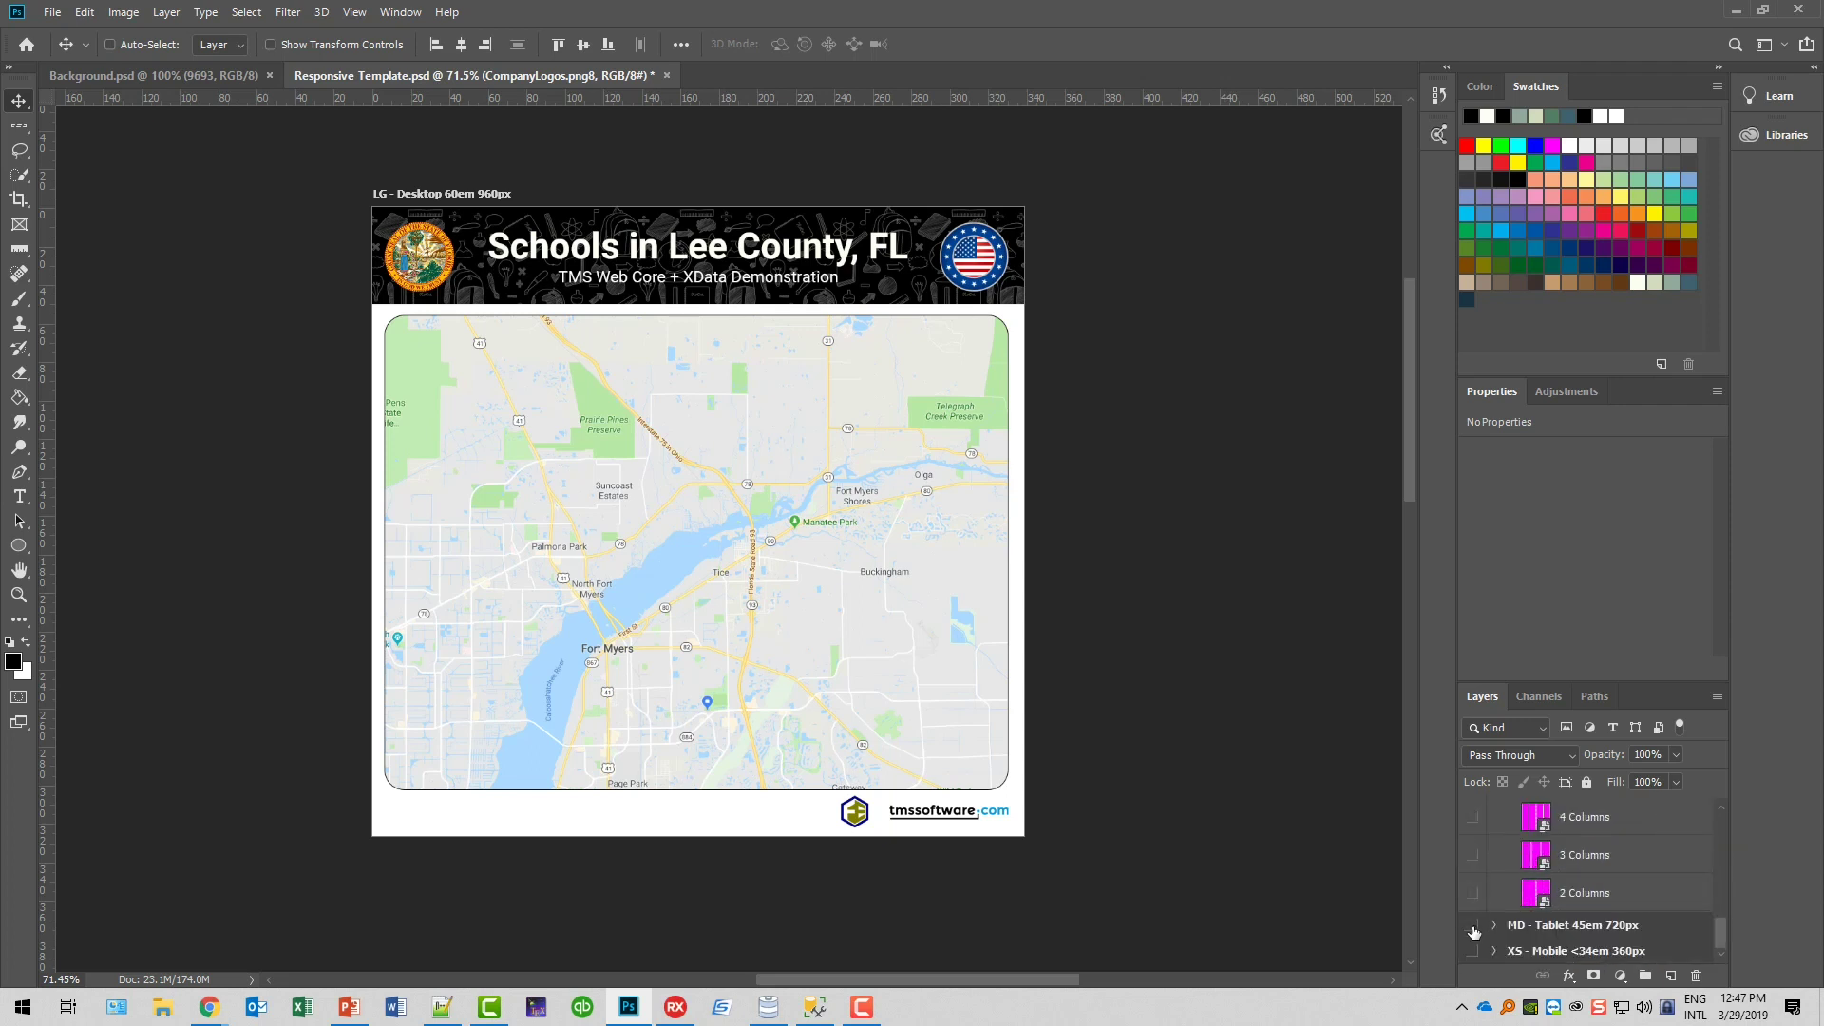
Make the MD - Tablet and XS - Mobile artboards visible.
click(1474, 928)
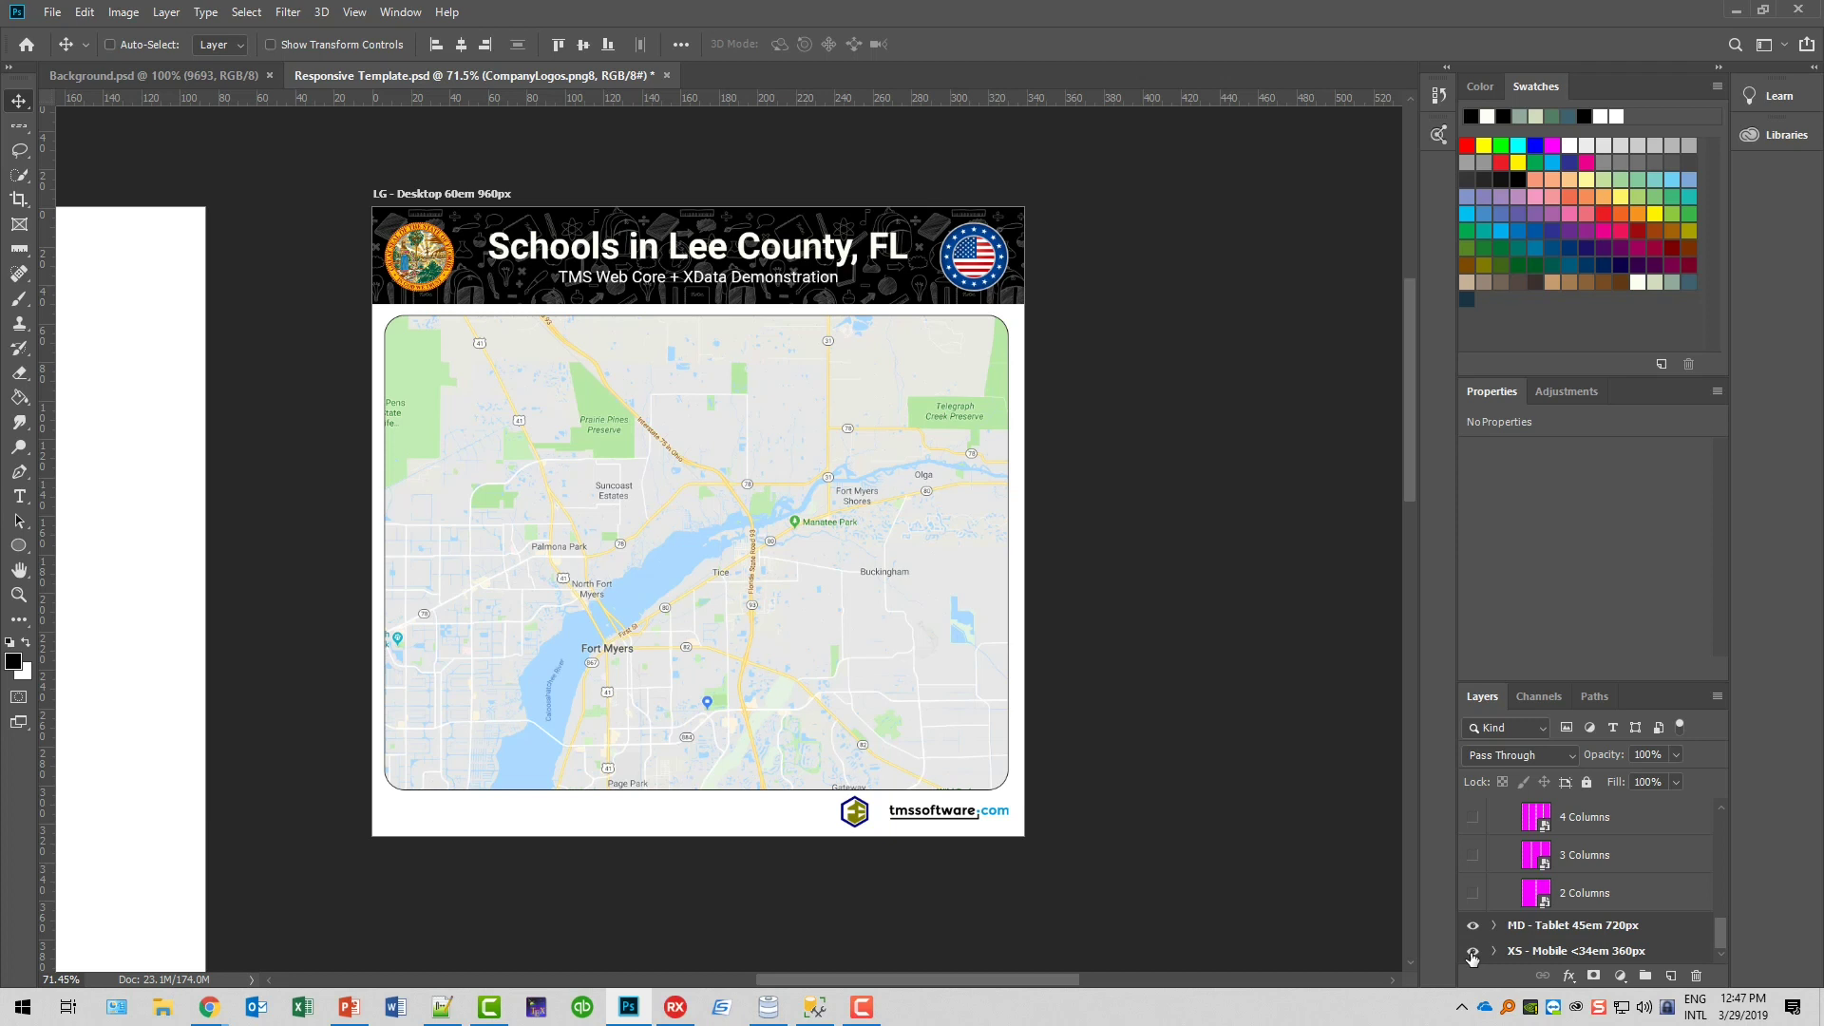
click(1471, 952)
drag(1070, 982, 851, 982)
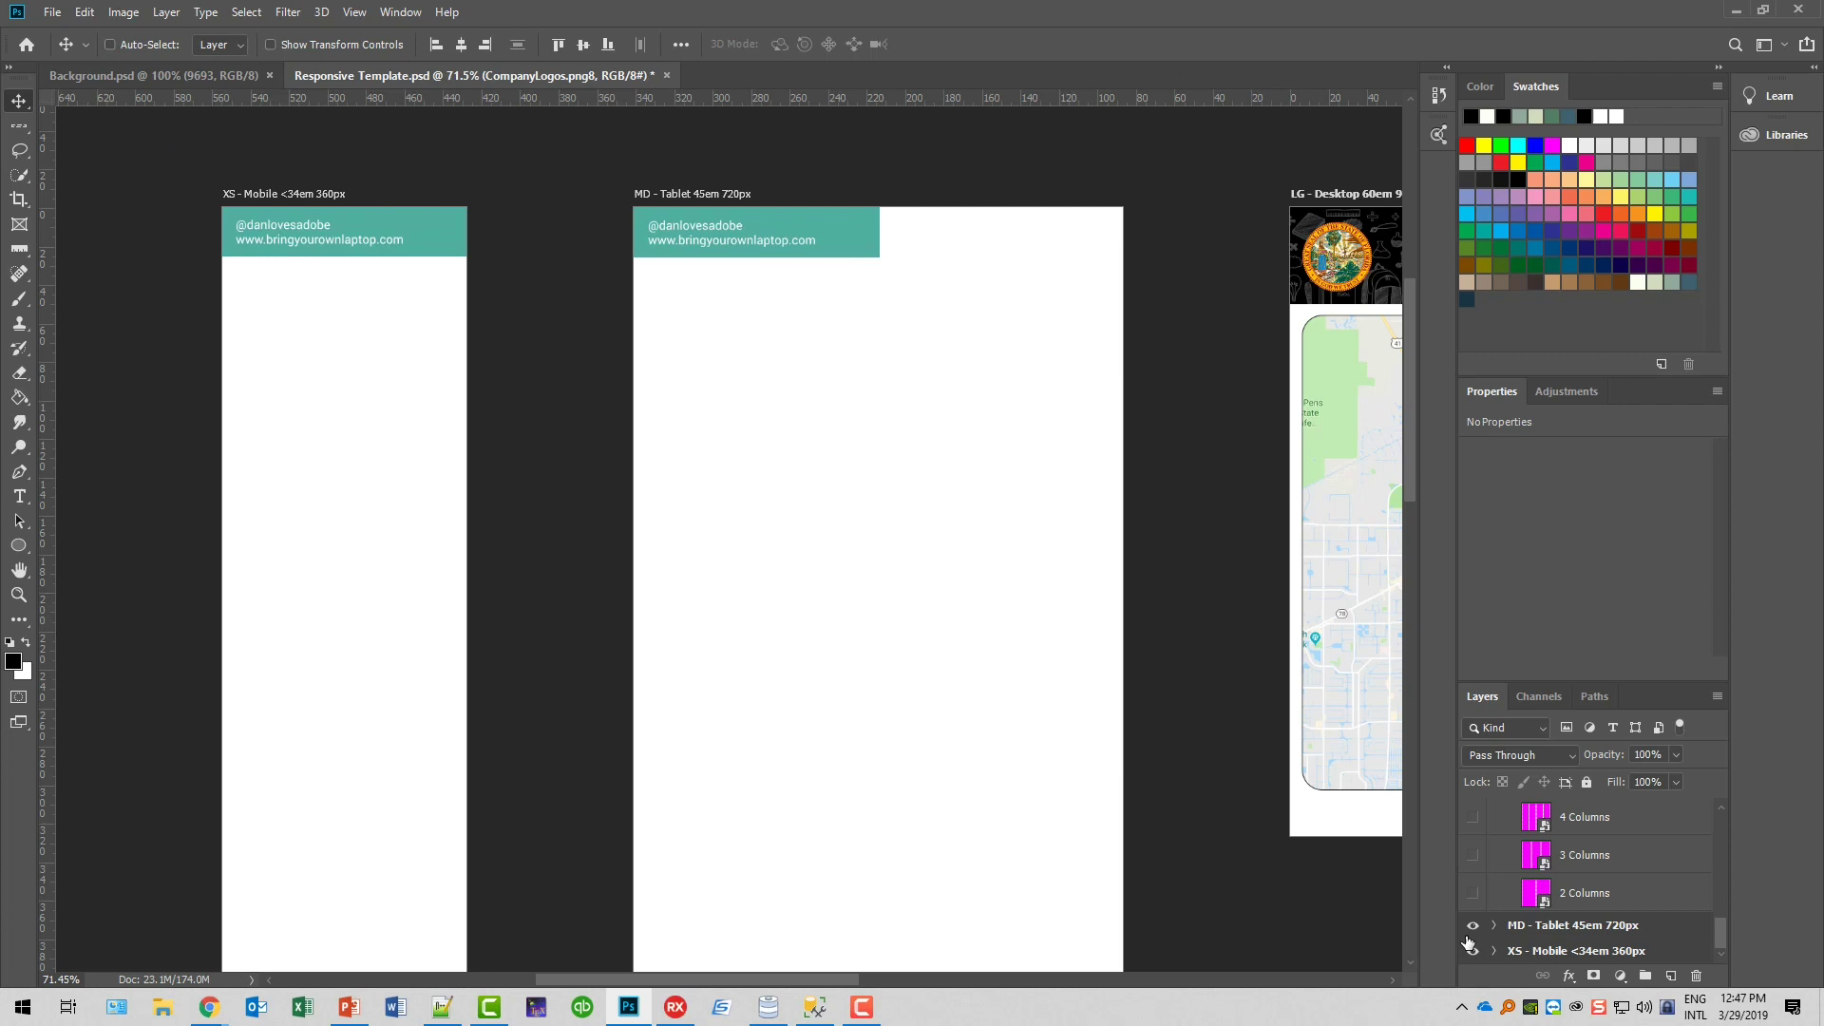
drag(767, 979, 959, 958)
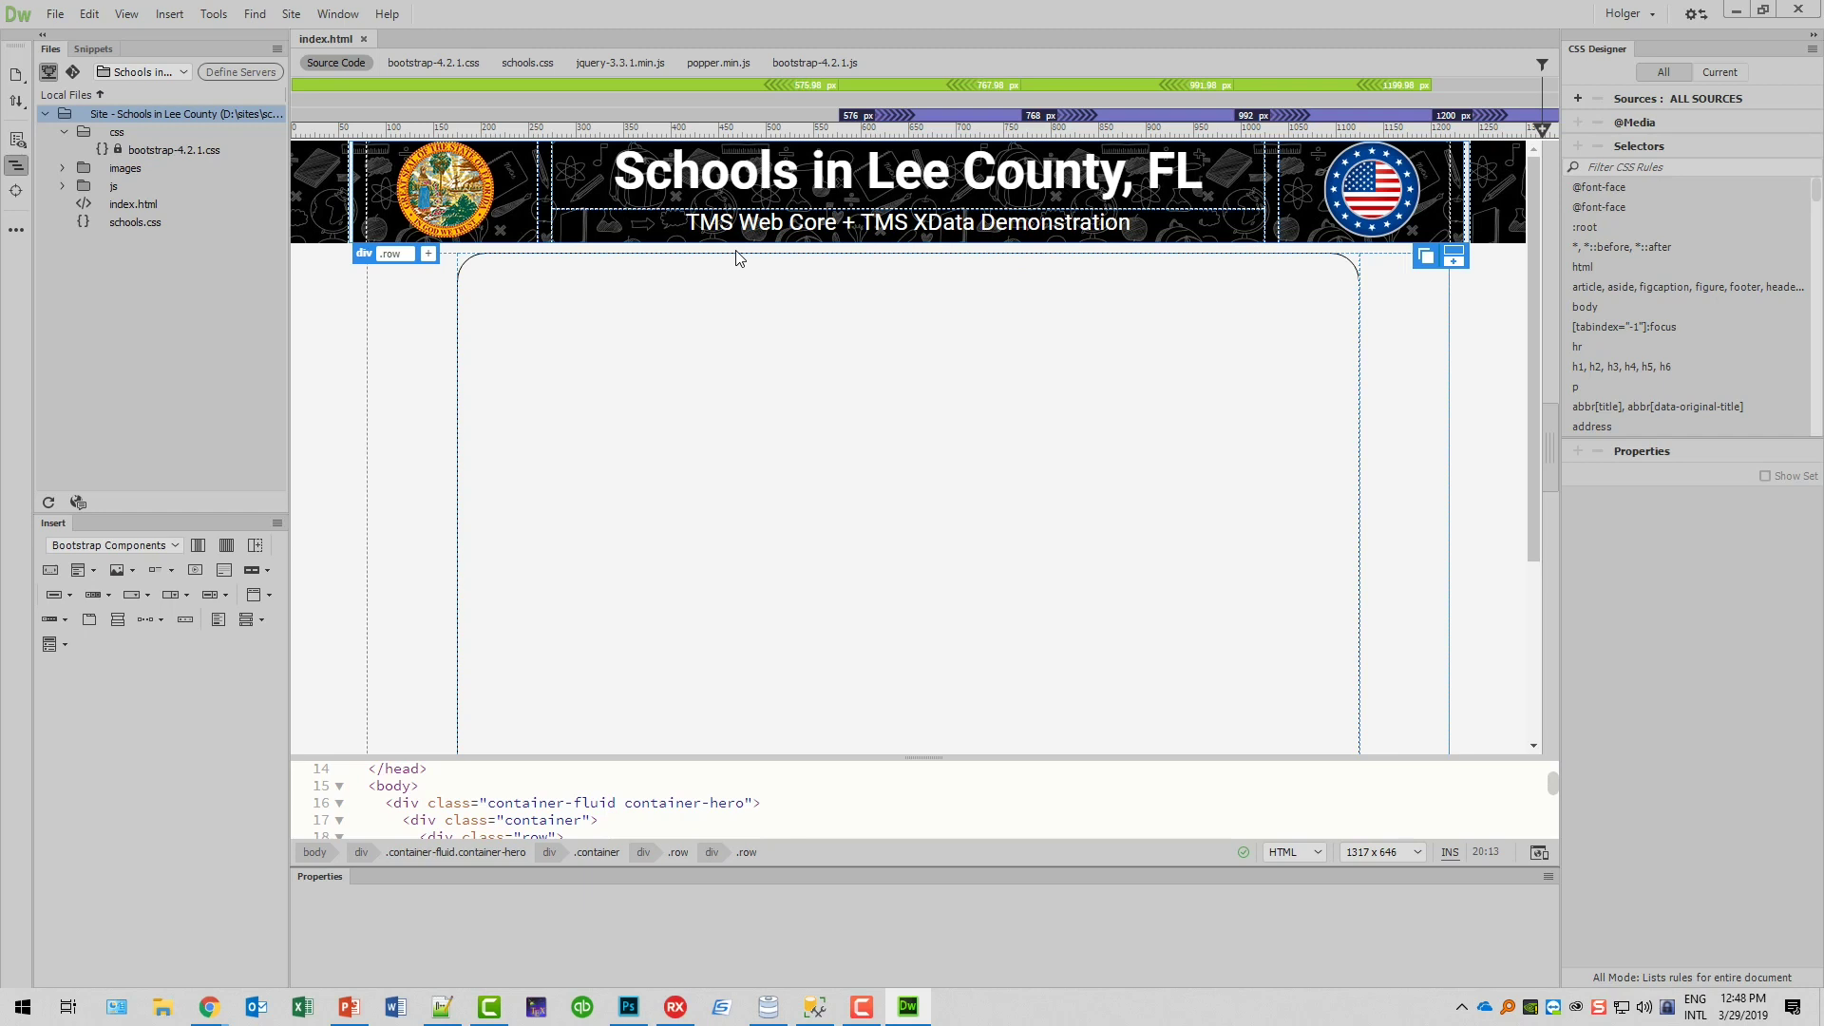
Inspect the two seal columns and the title and subtitle headings, then switch to RAD Studio.
click(525, 193)
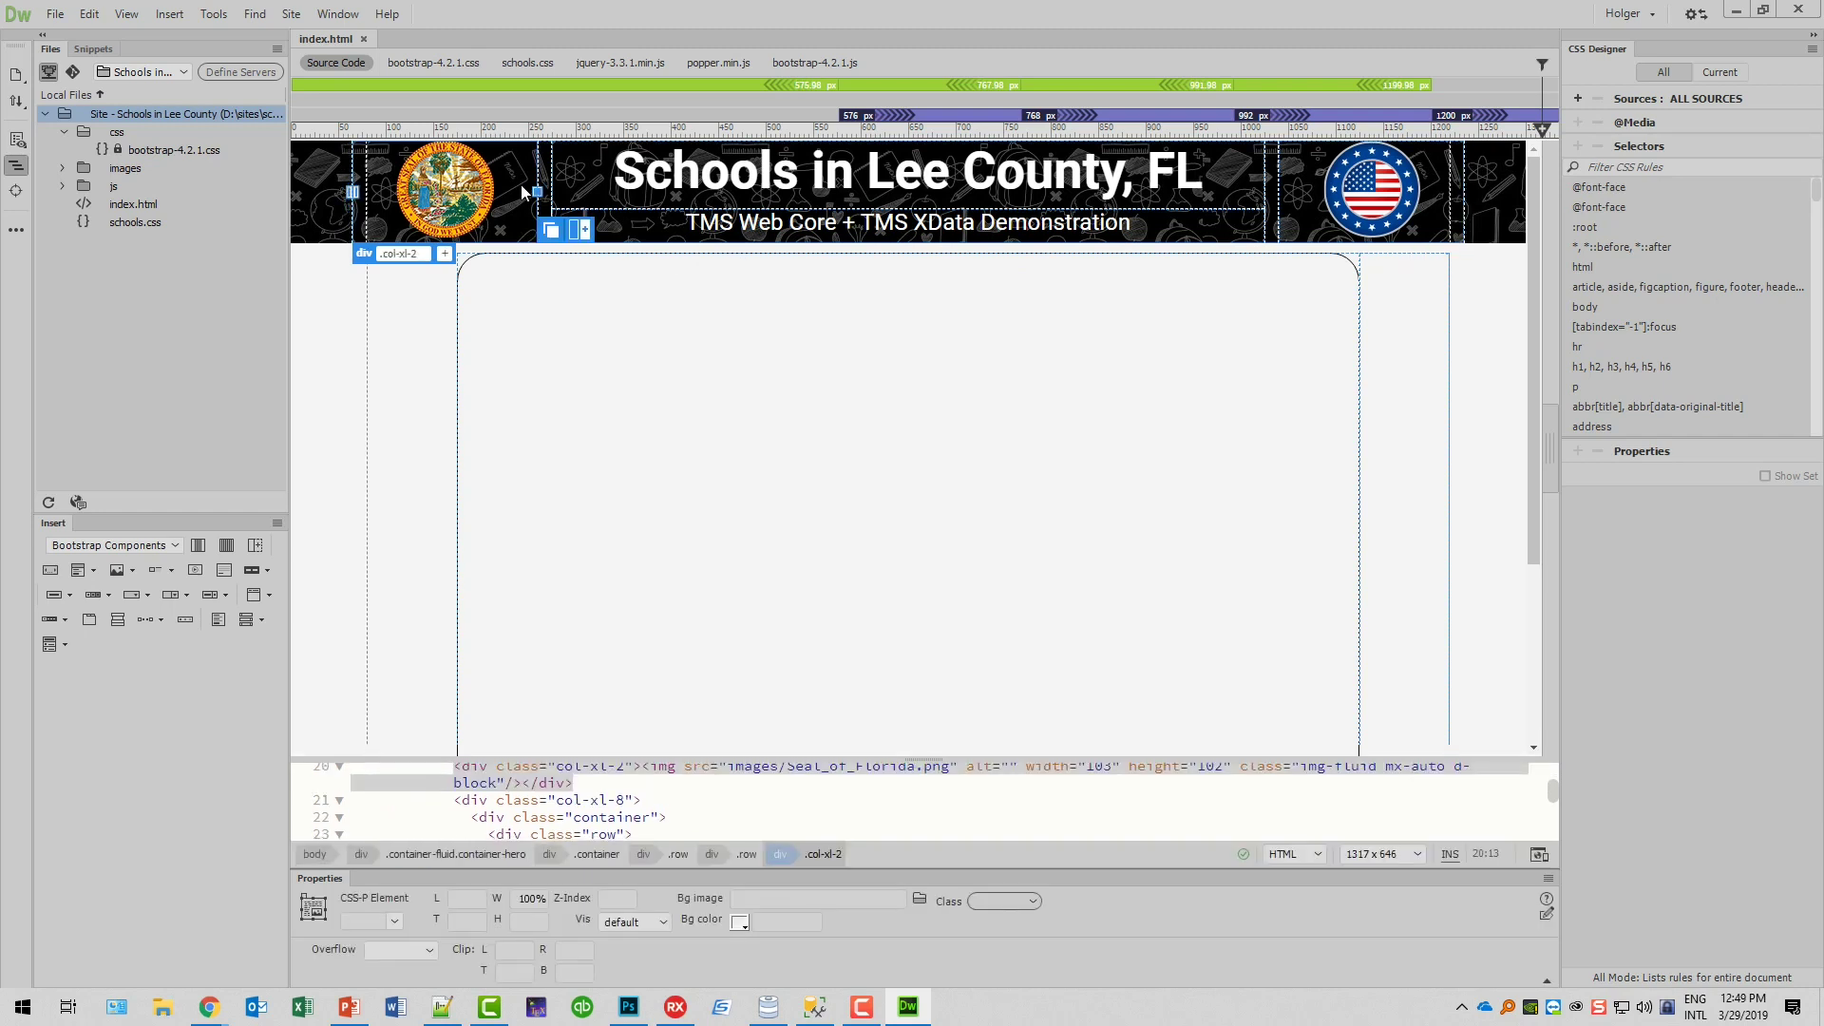
click(1434, 182)
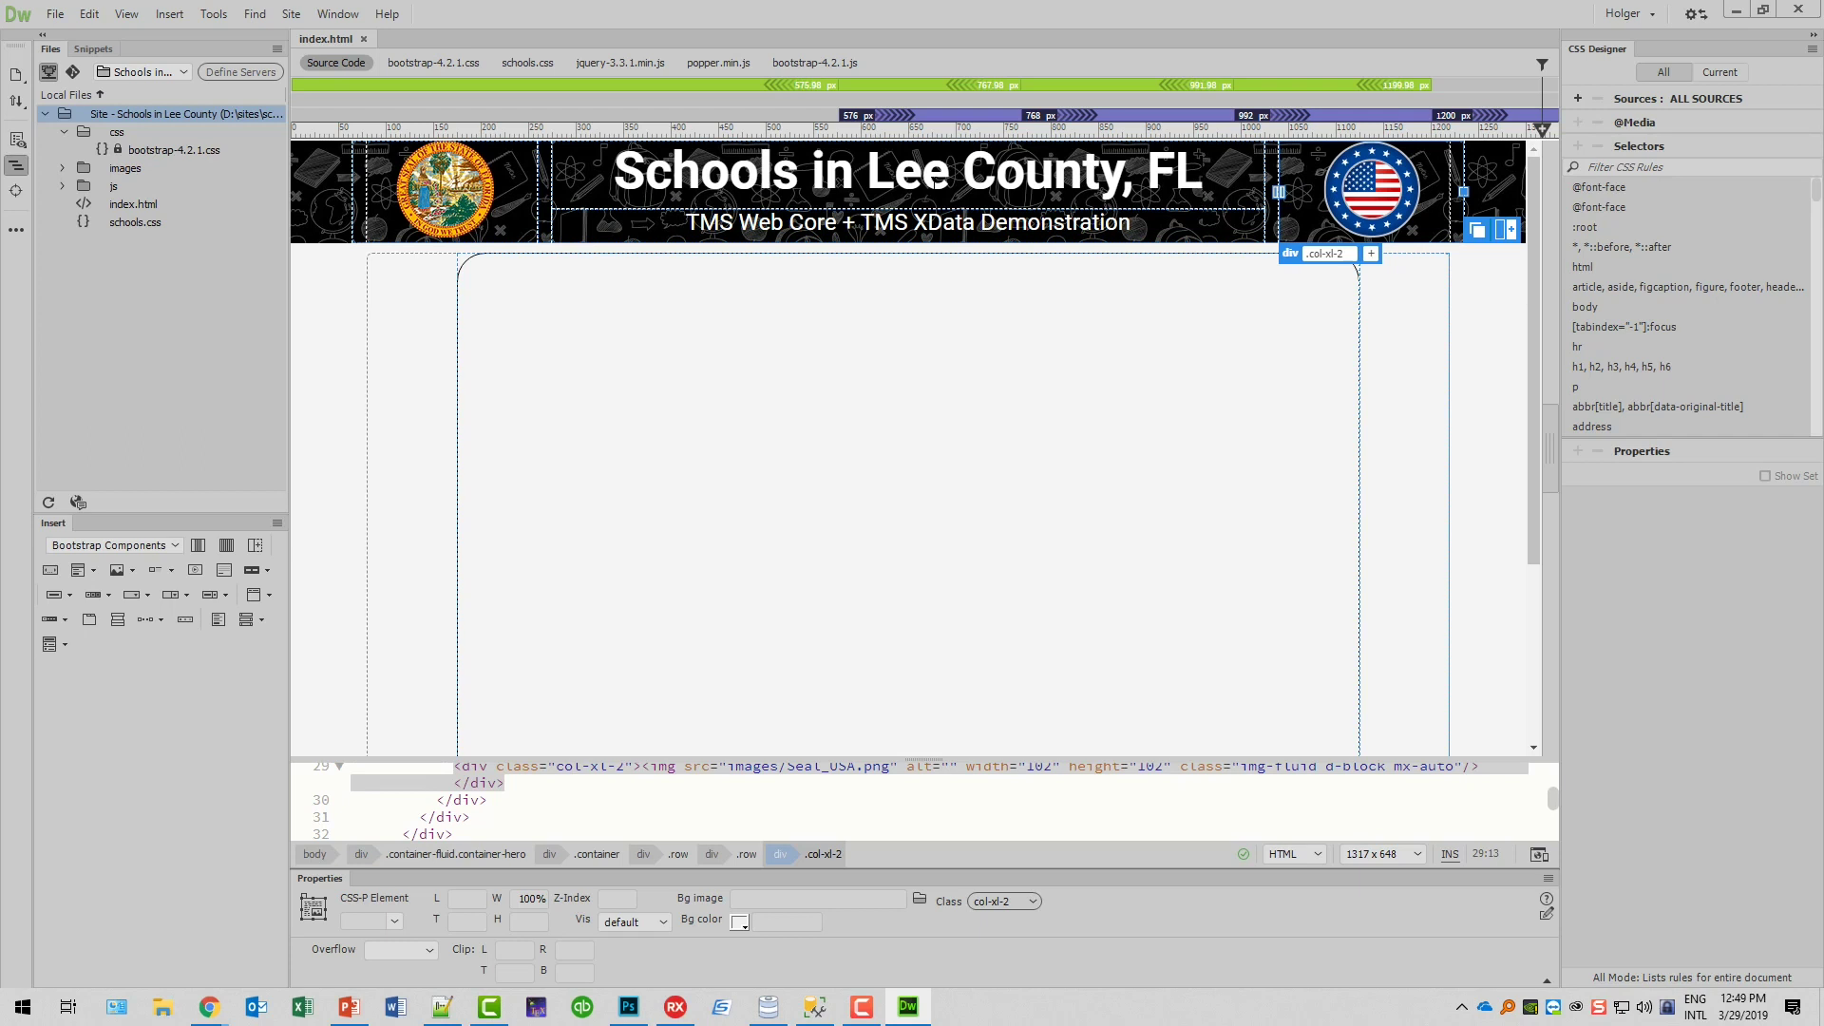
click(744, 172)
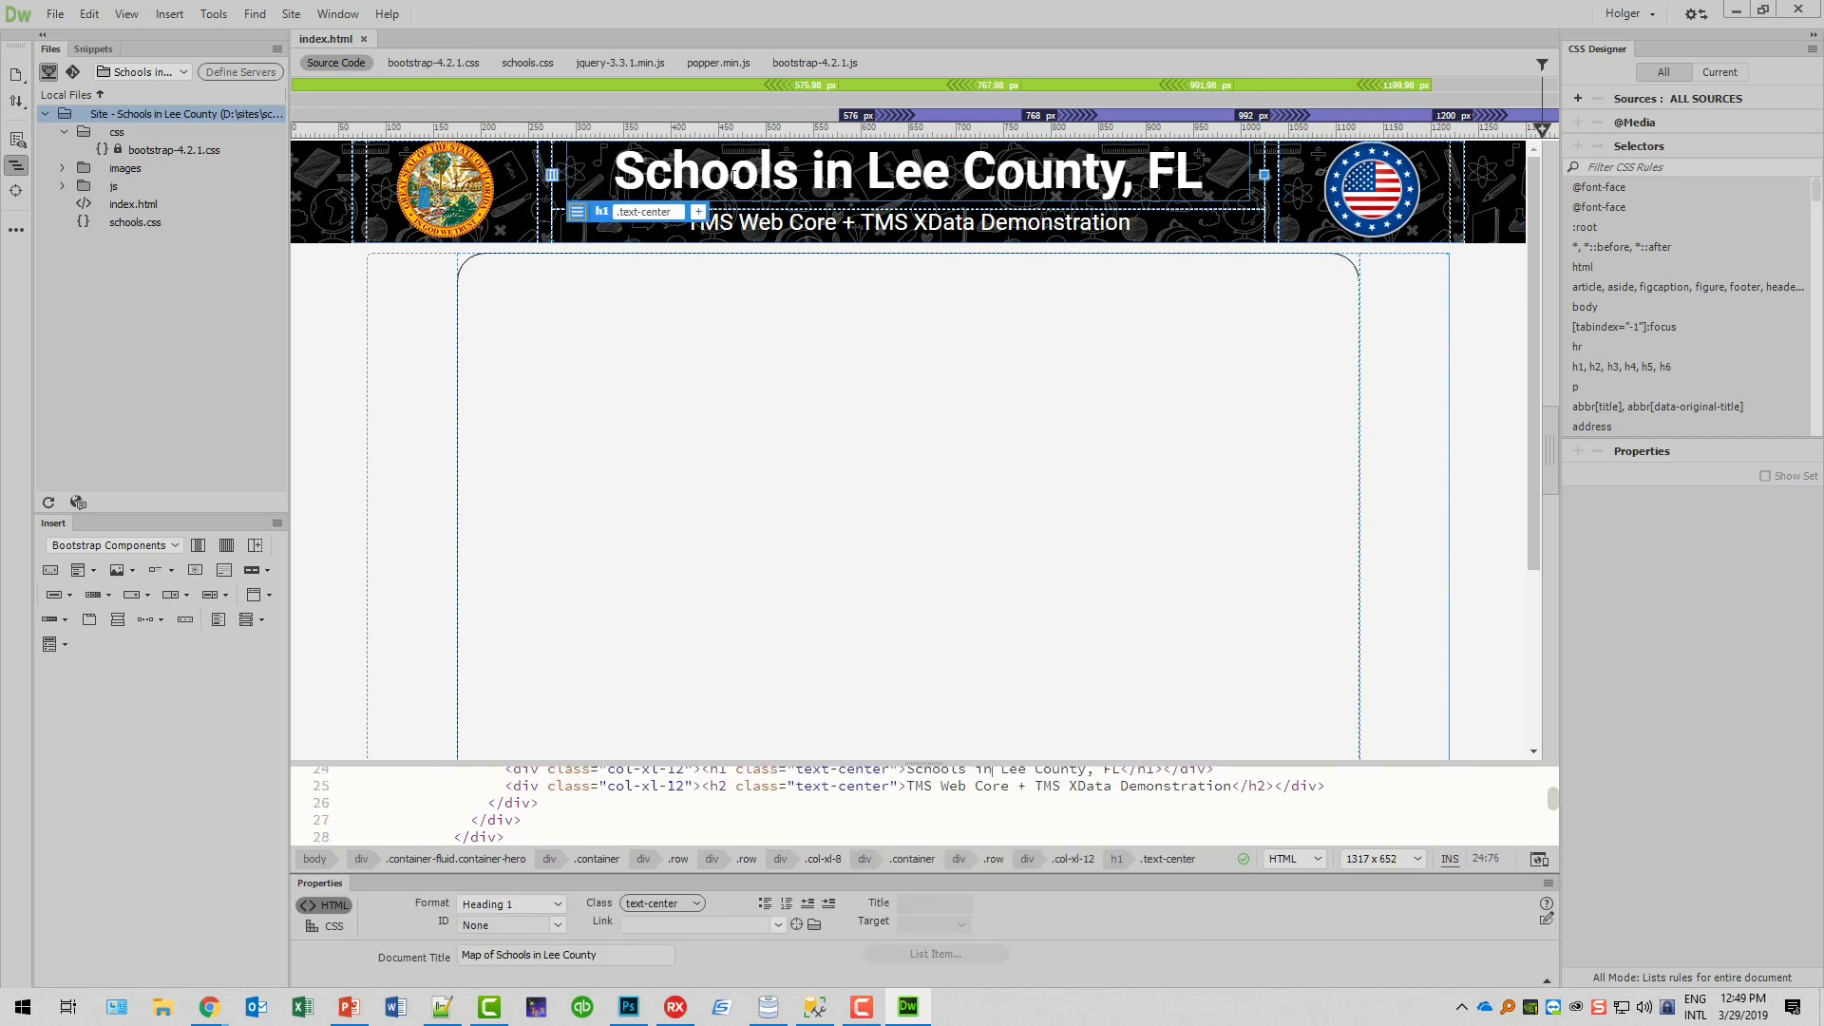
click(757, 224)
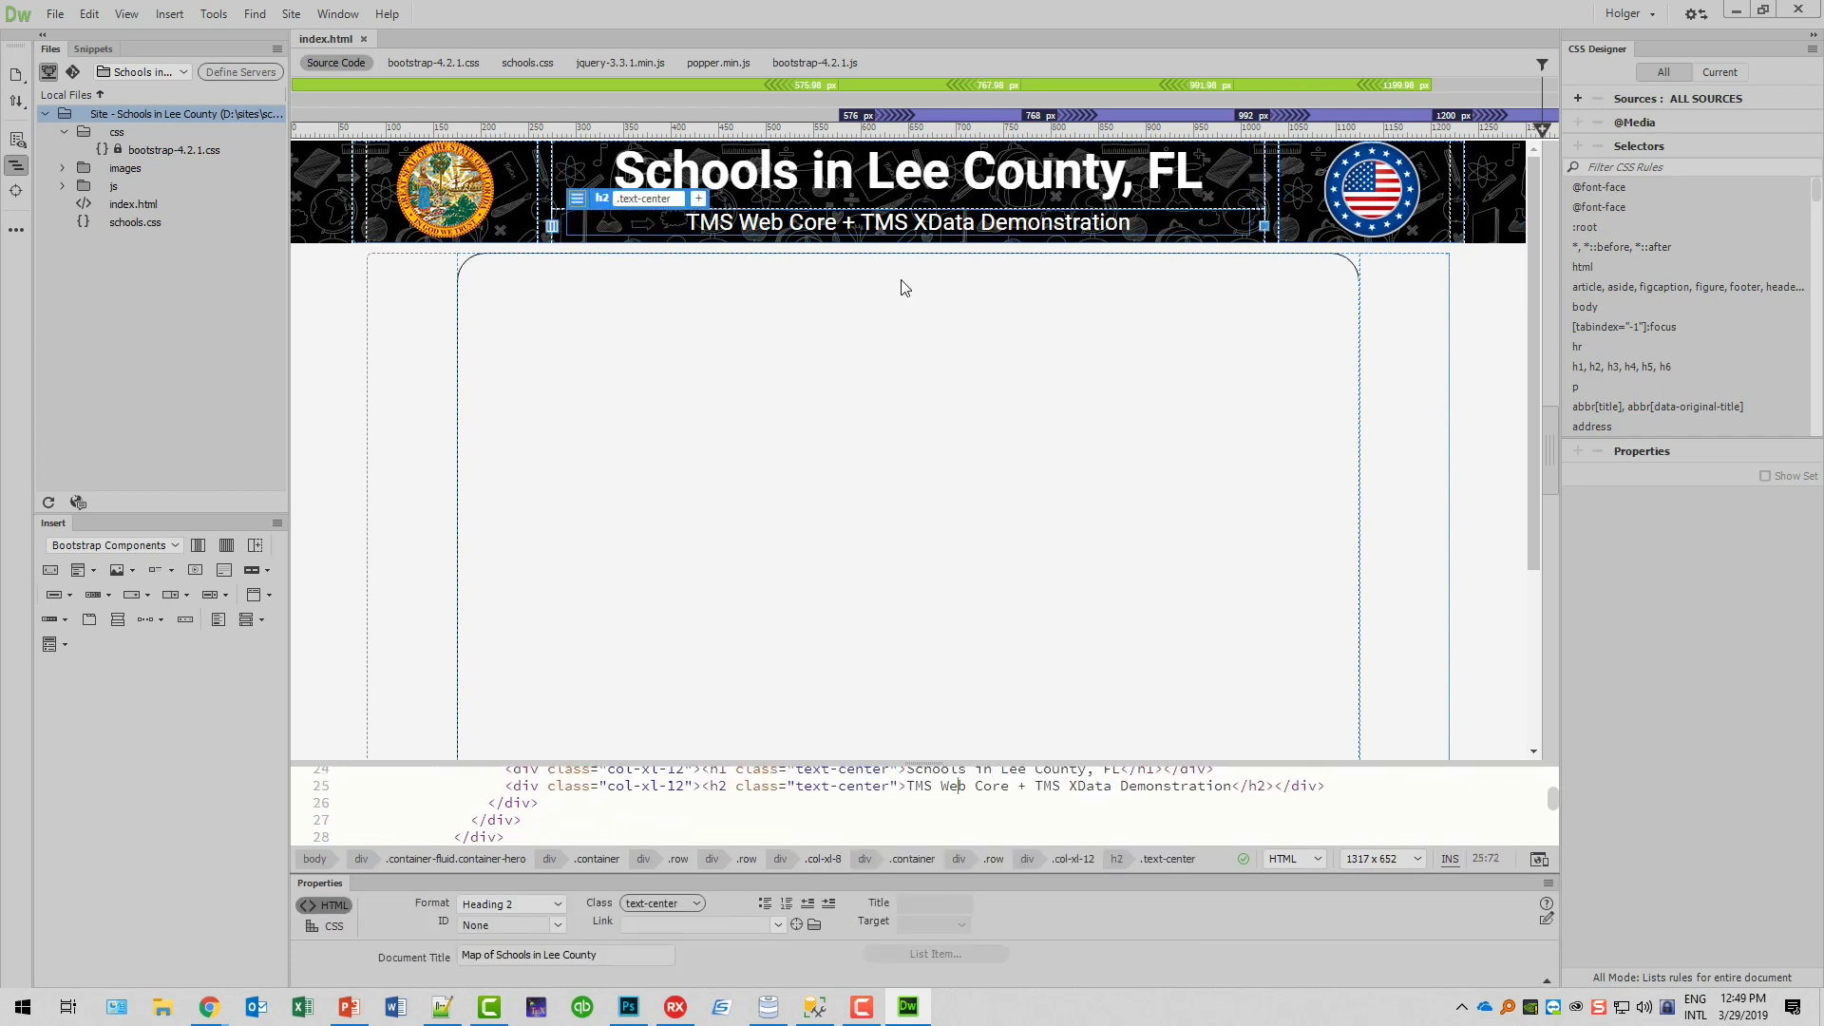
scroll(875, 481, down, 3)
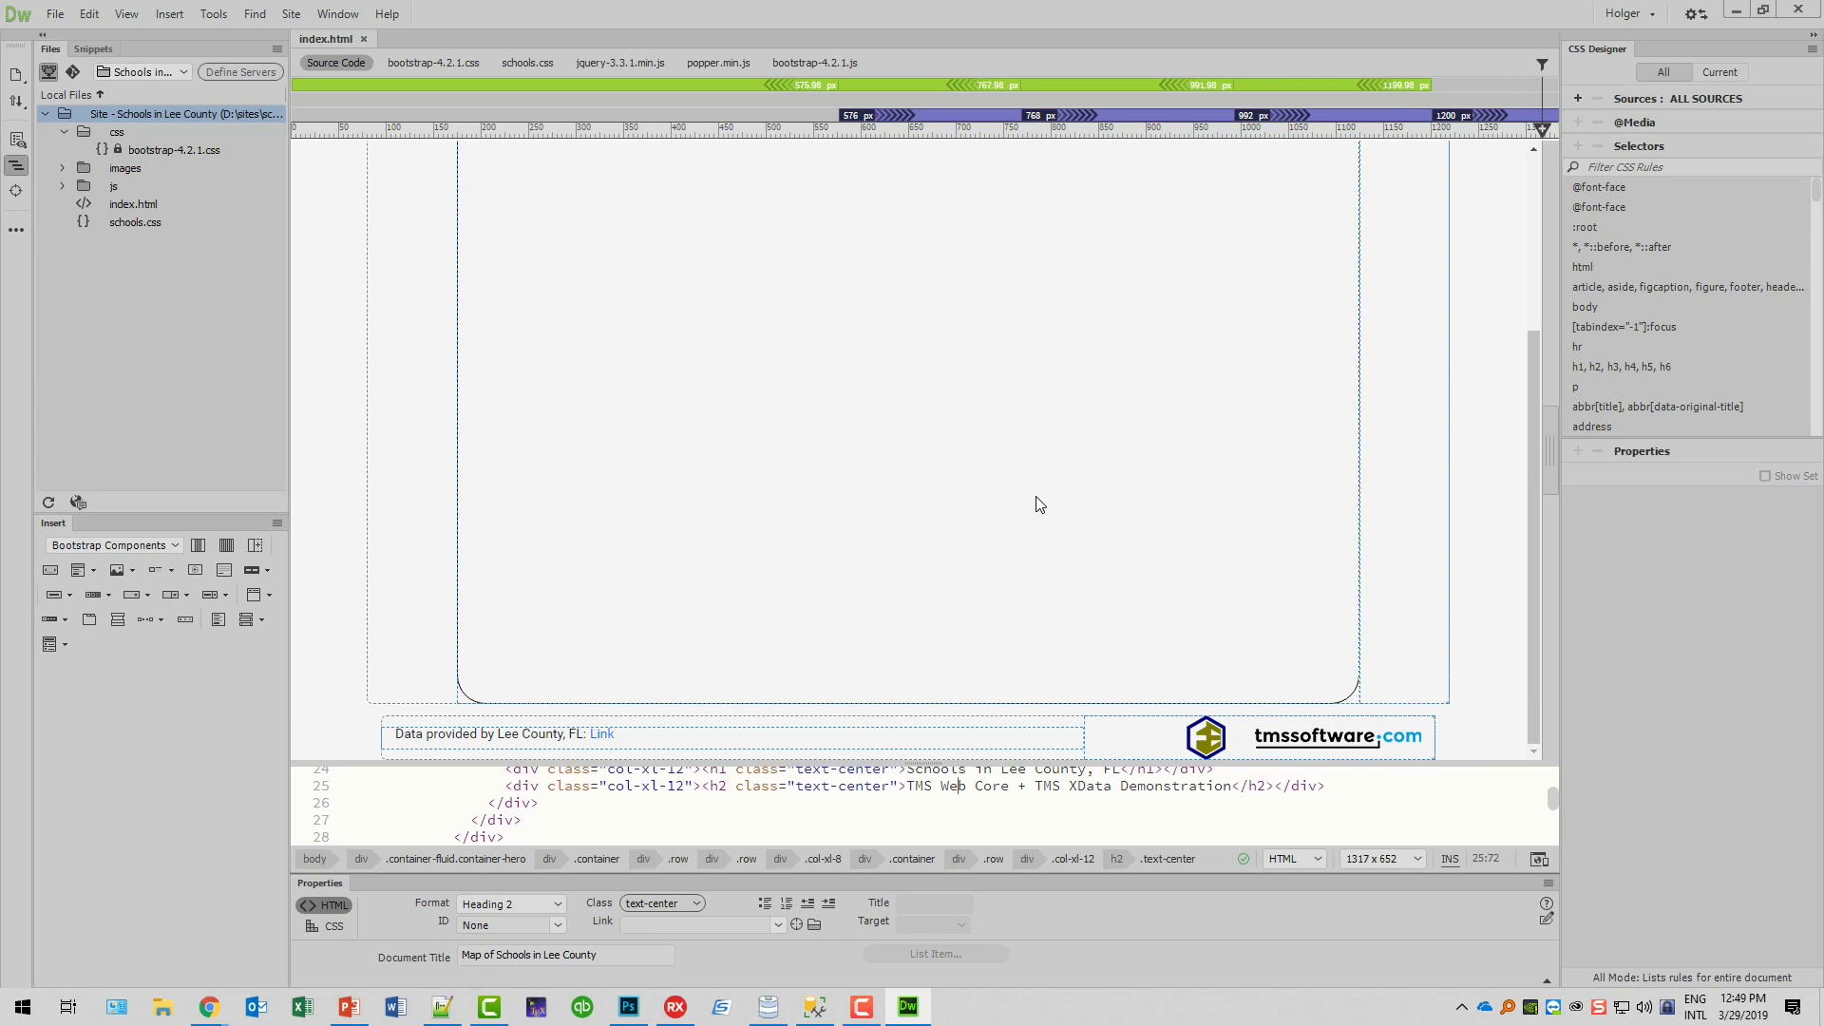
scroll(1039, 504, up, 5)
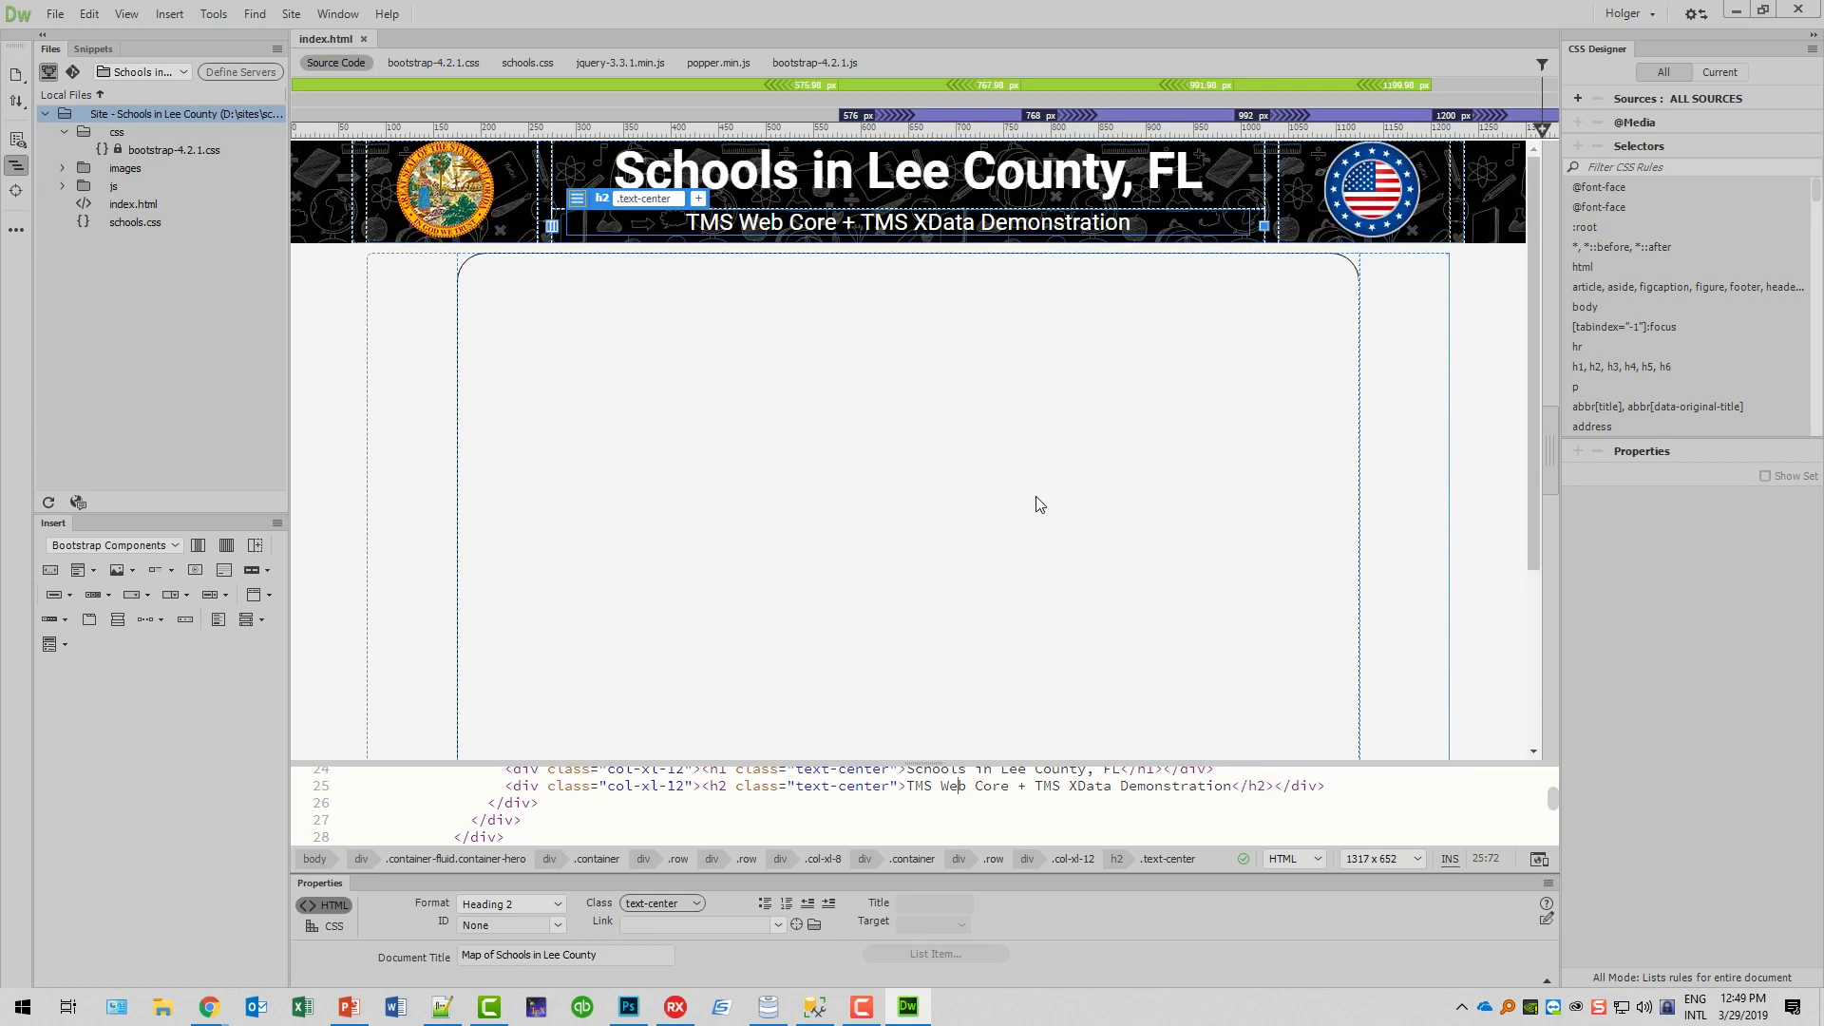
scroll(1039, 506, down, 5)
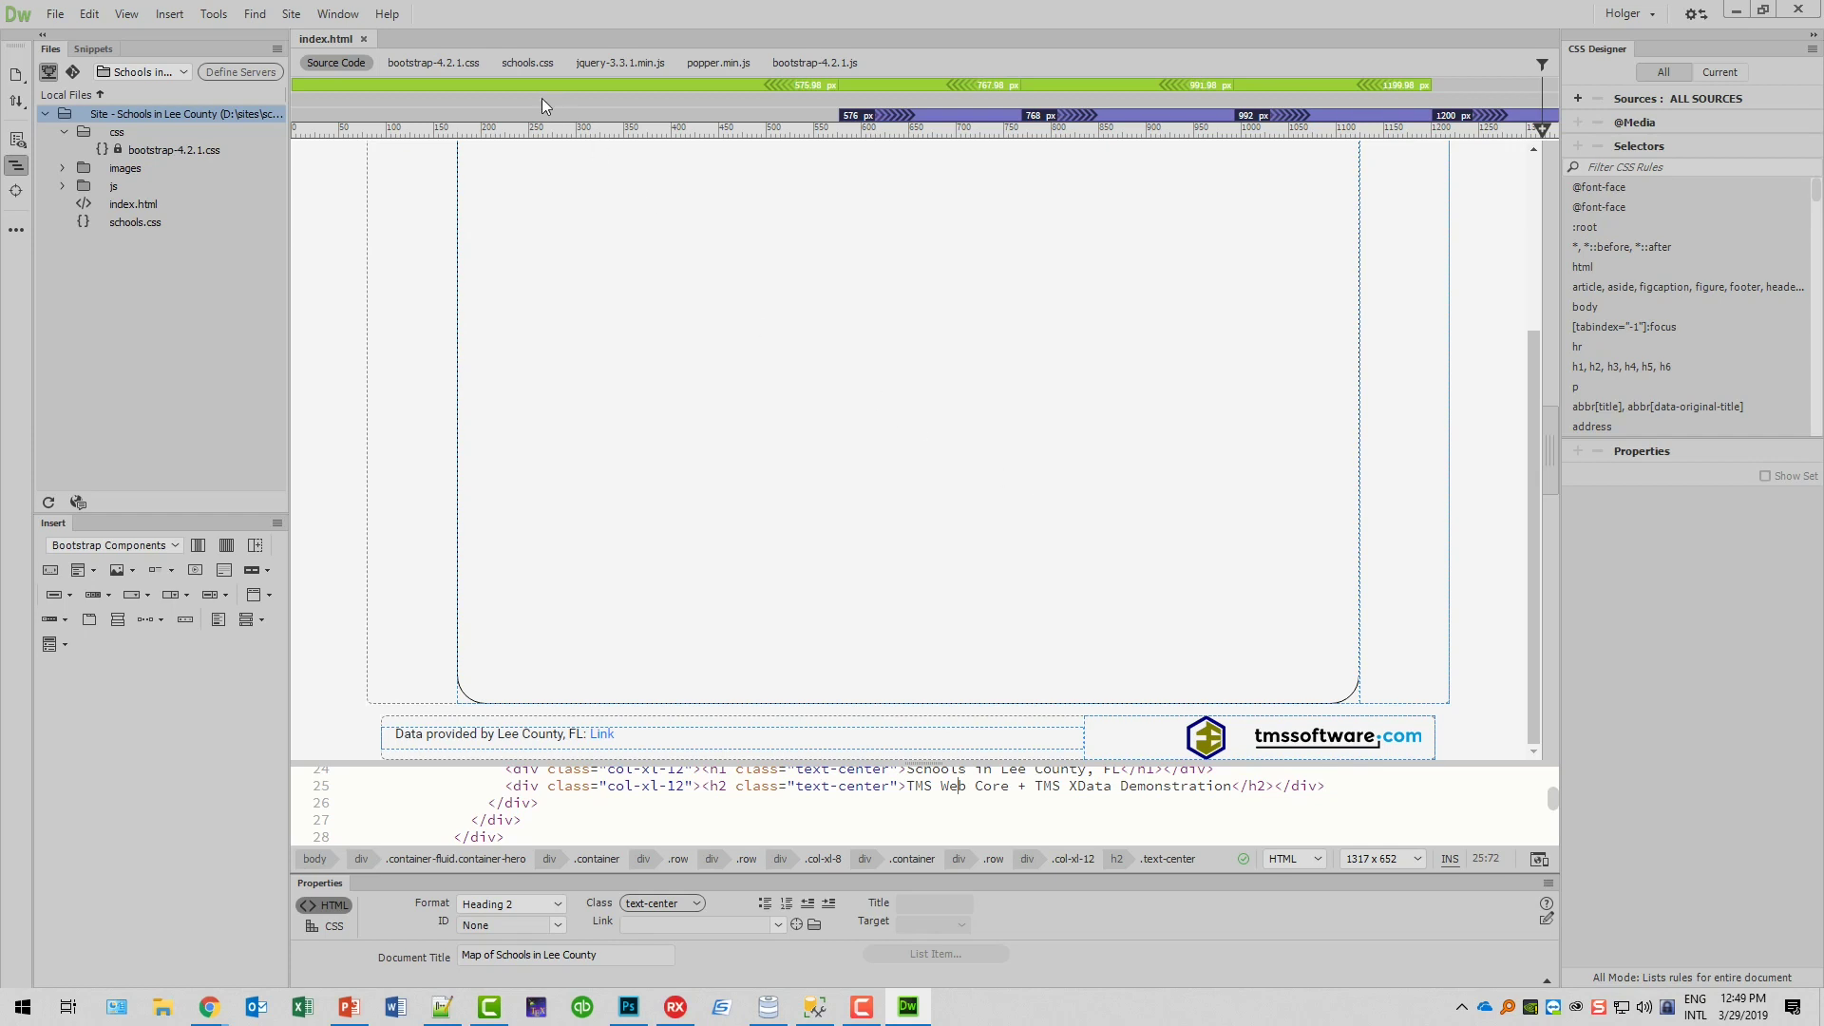
scroll(541, 397, up, 5)
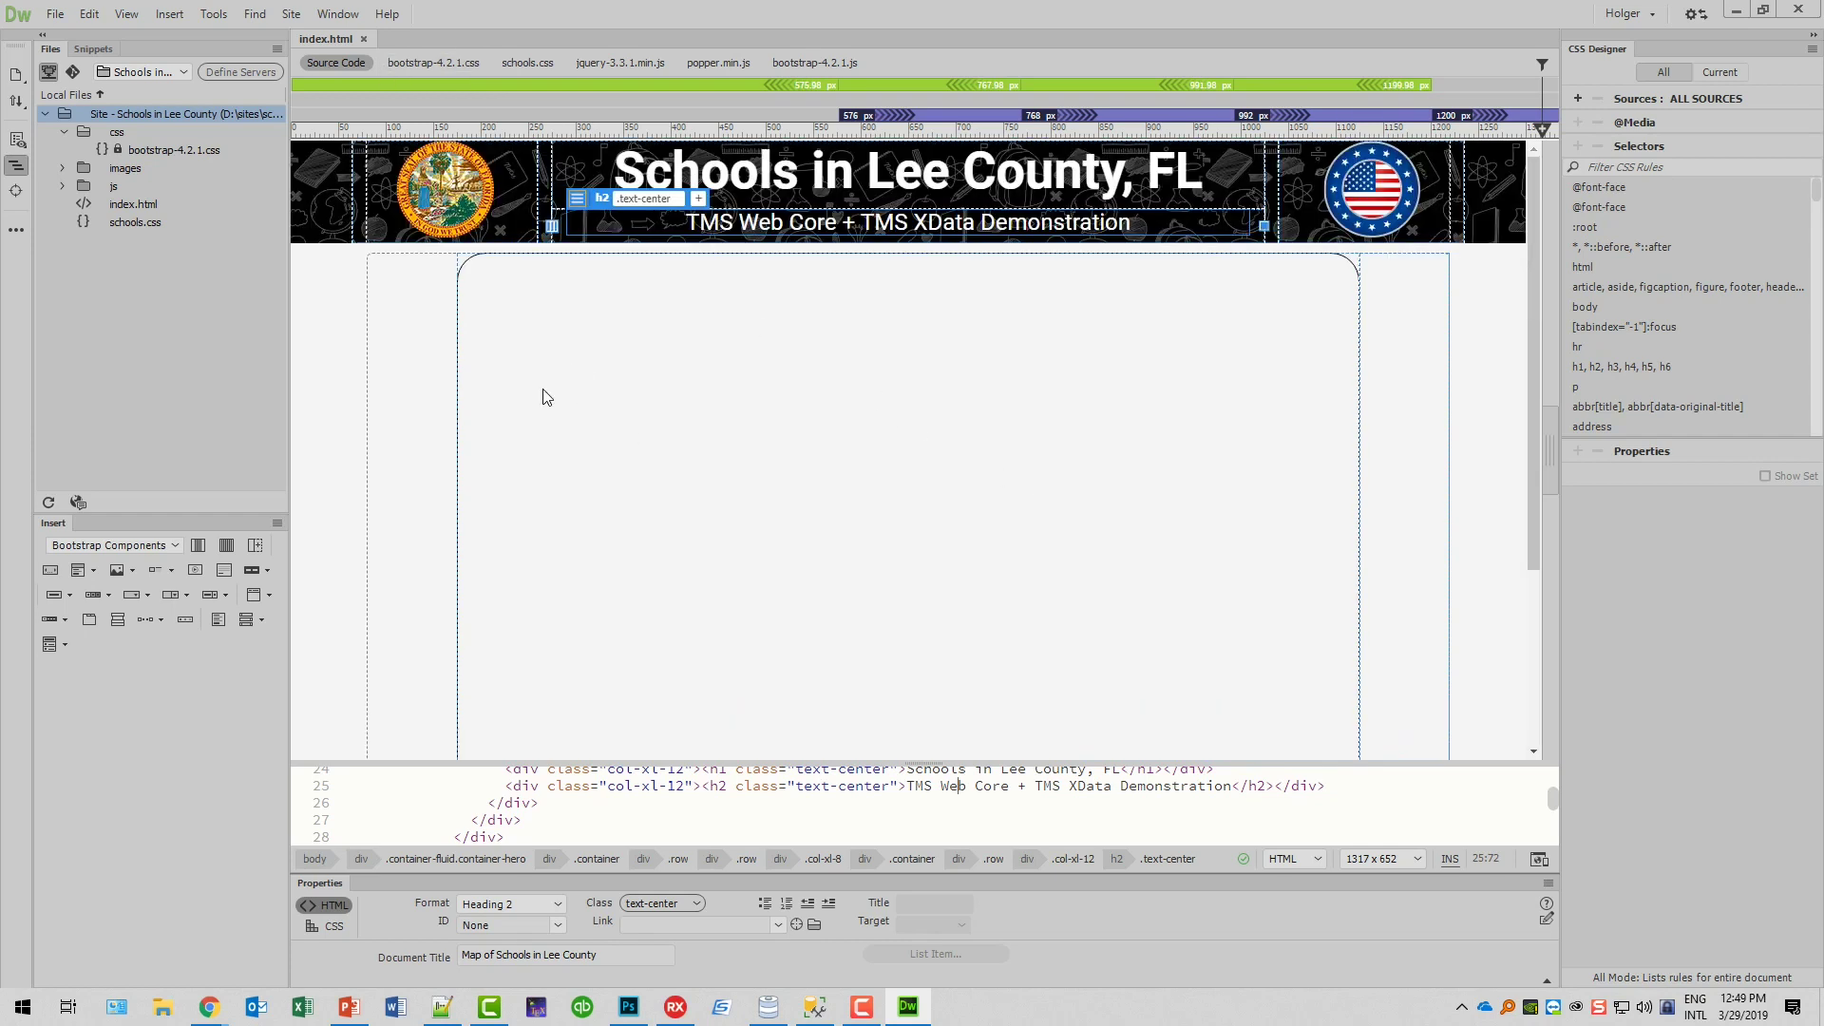
click(676, 1006)
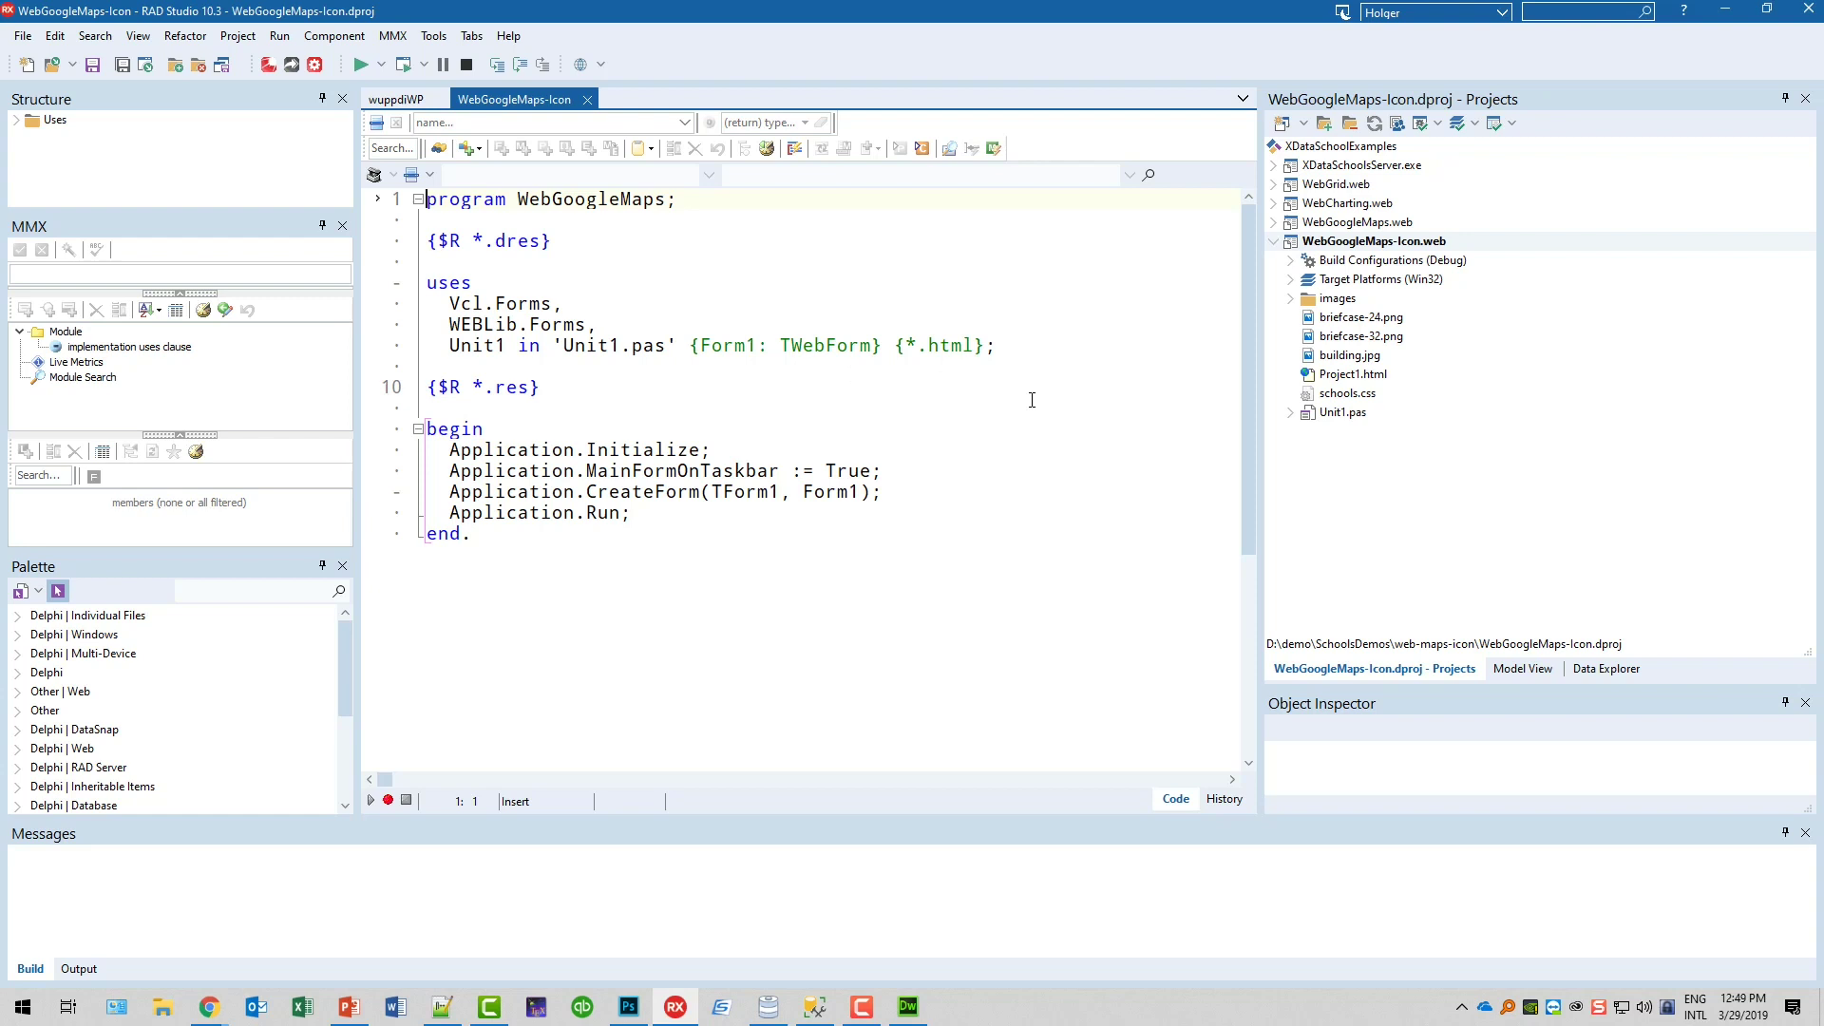
click(1359, 397)
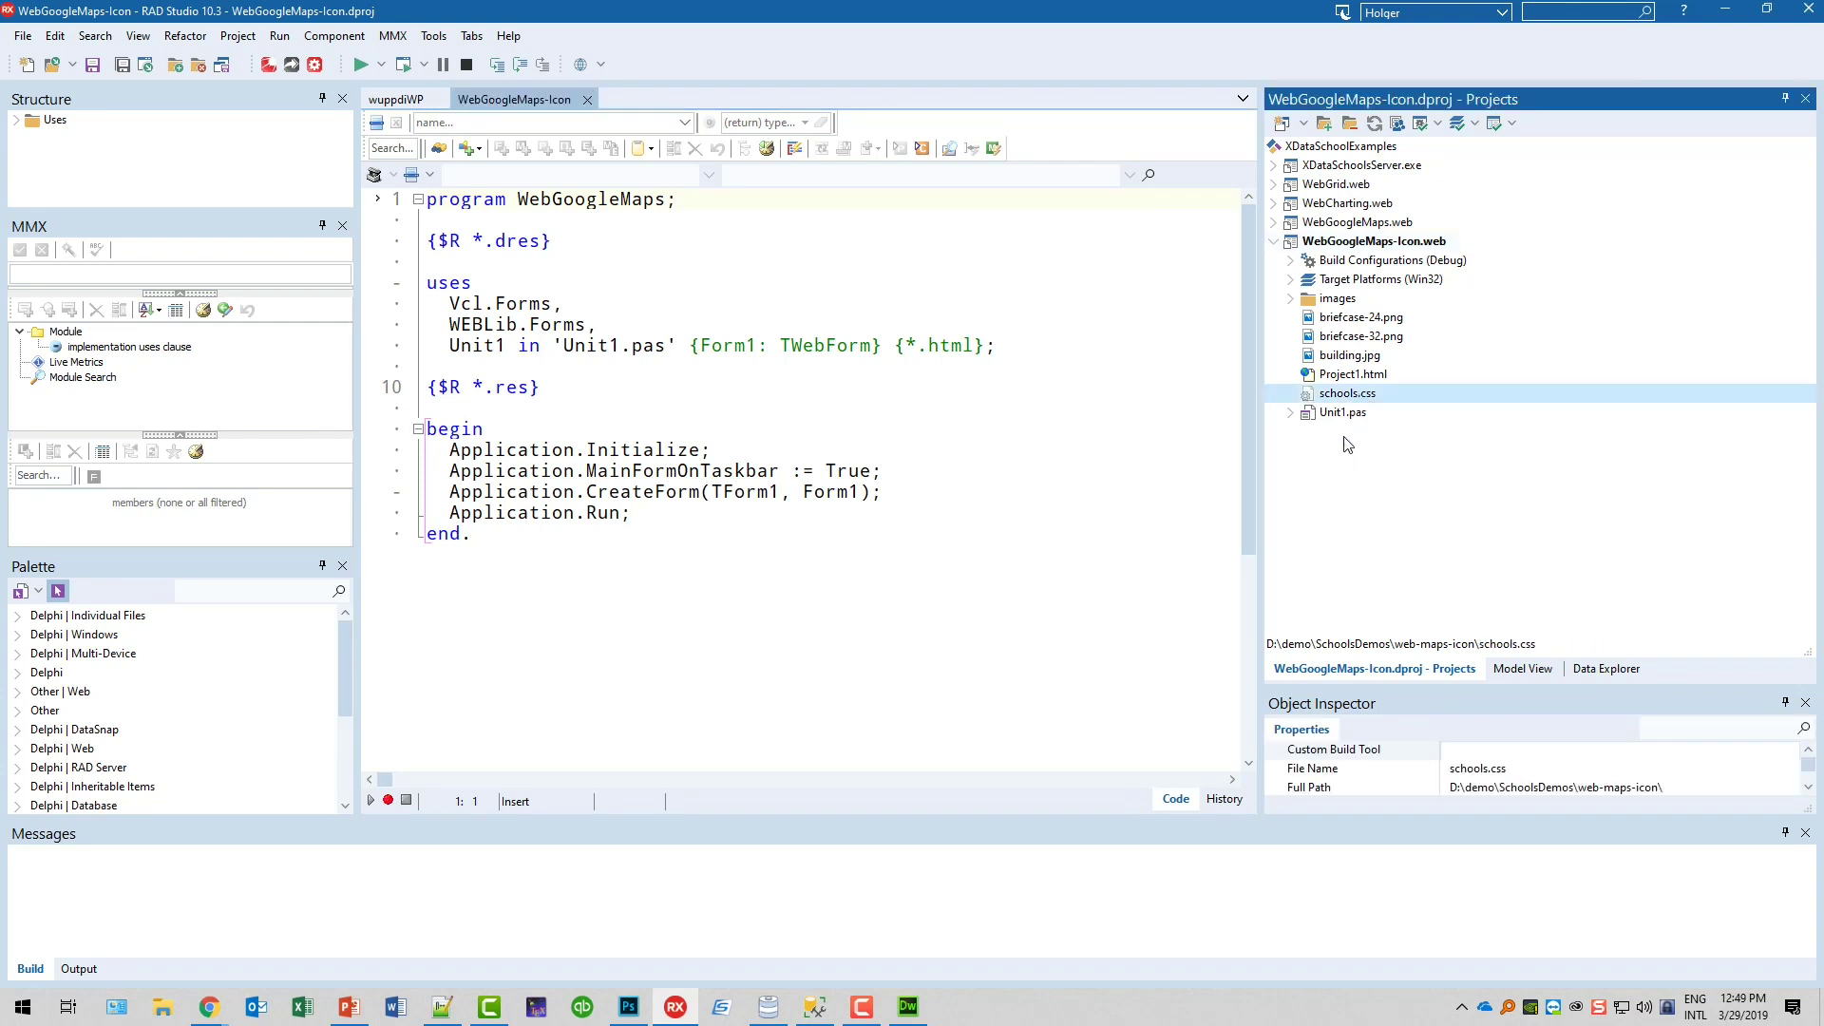
right_click(1324, 246)
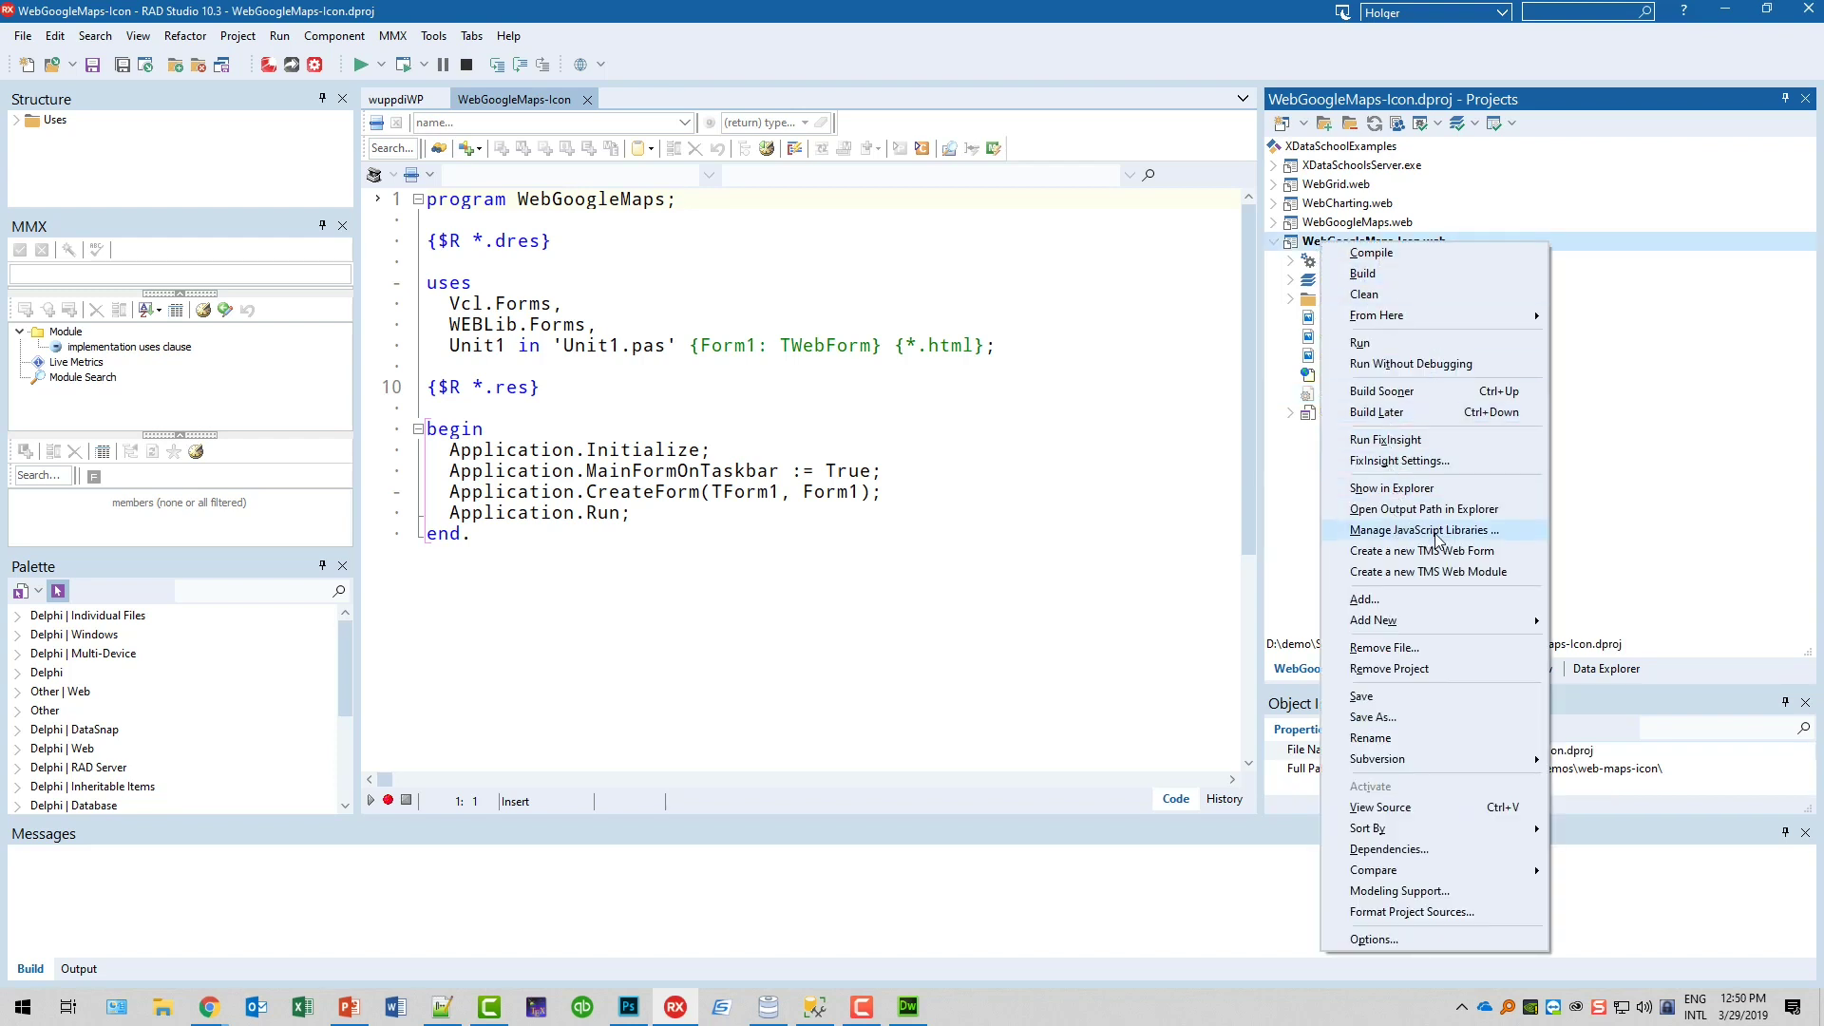
click(1466, 535)
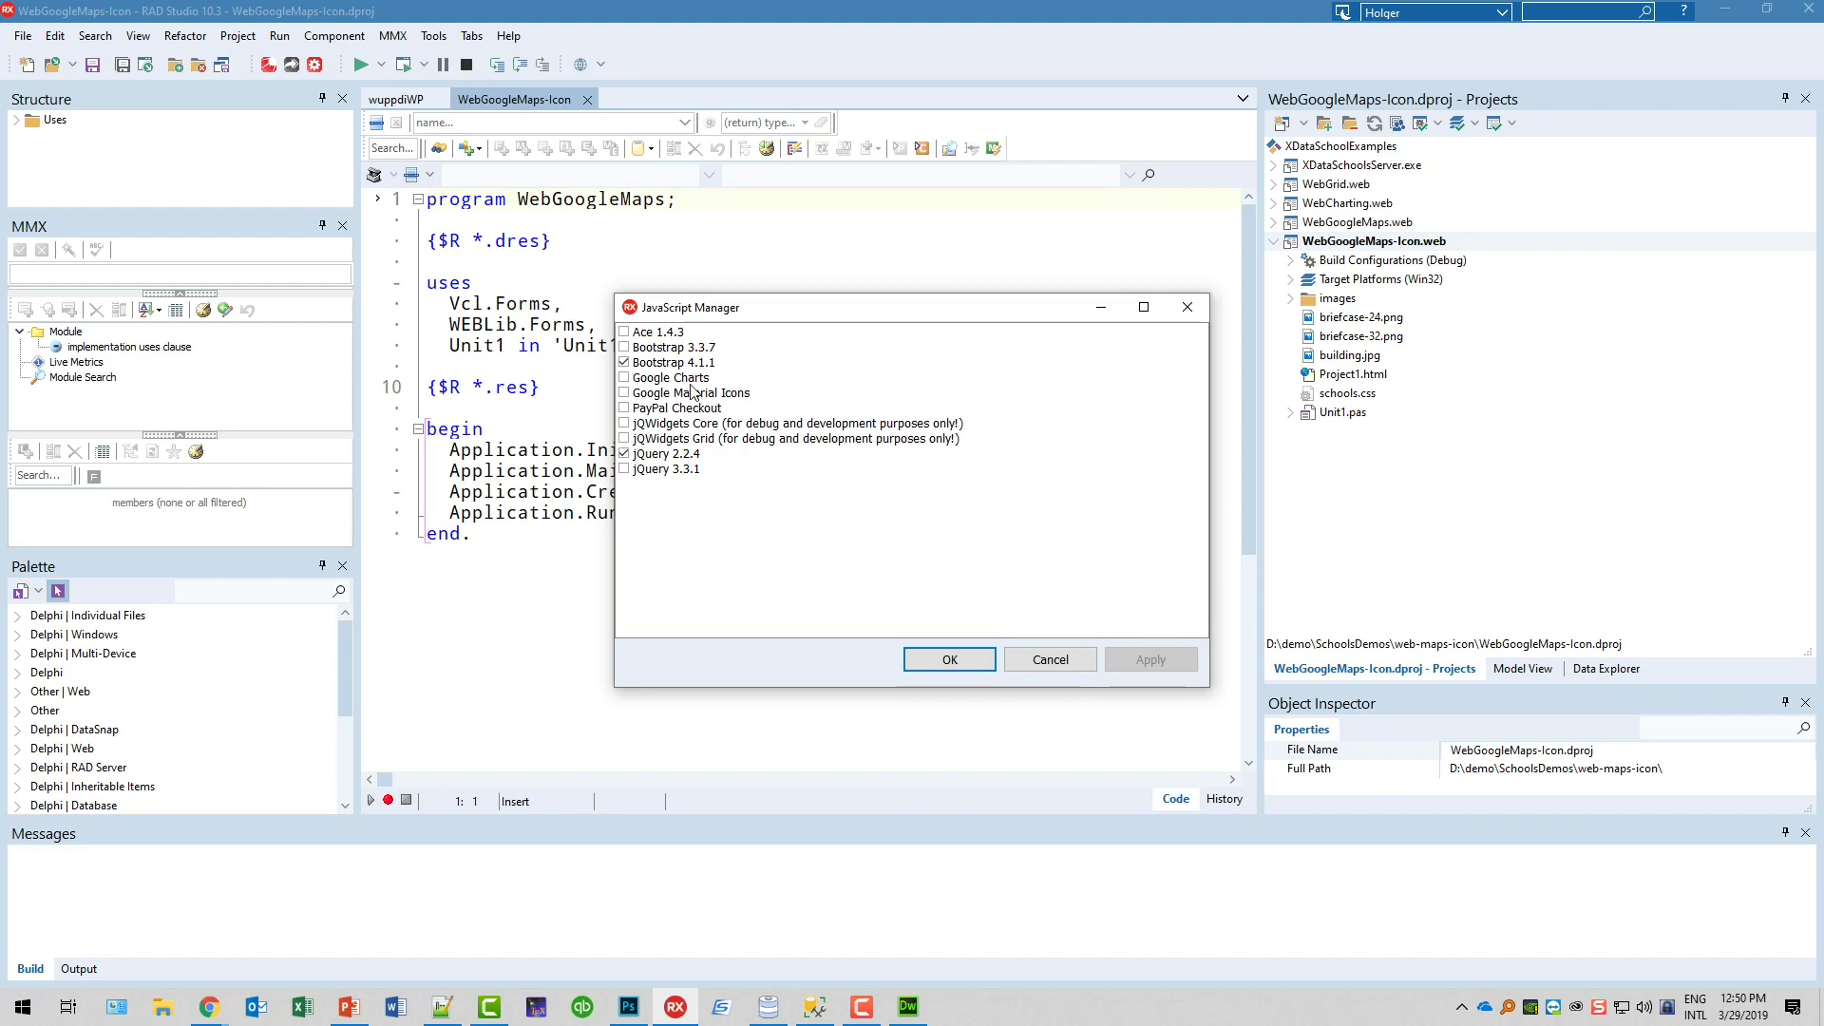
key(Escape)
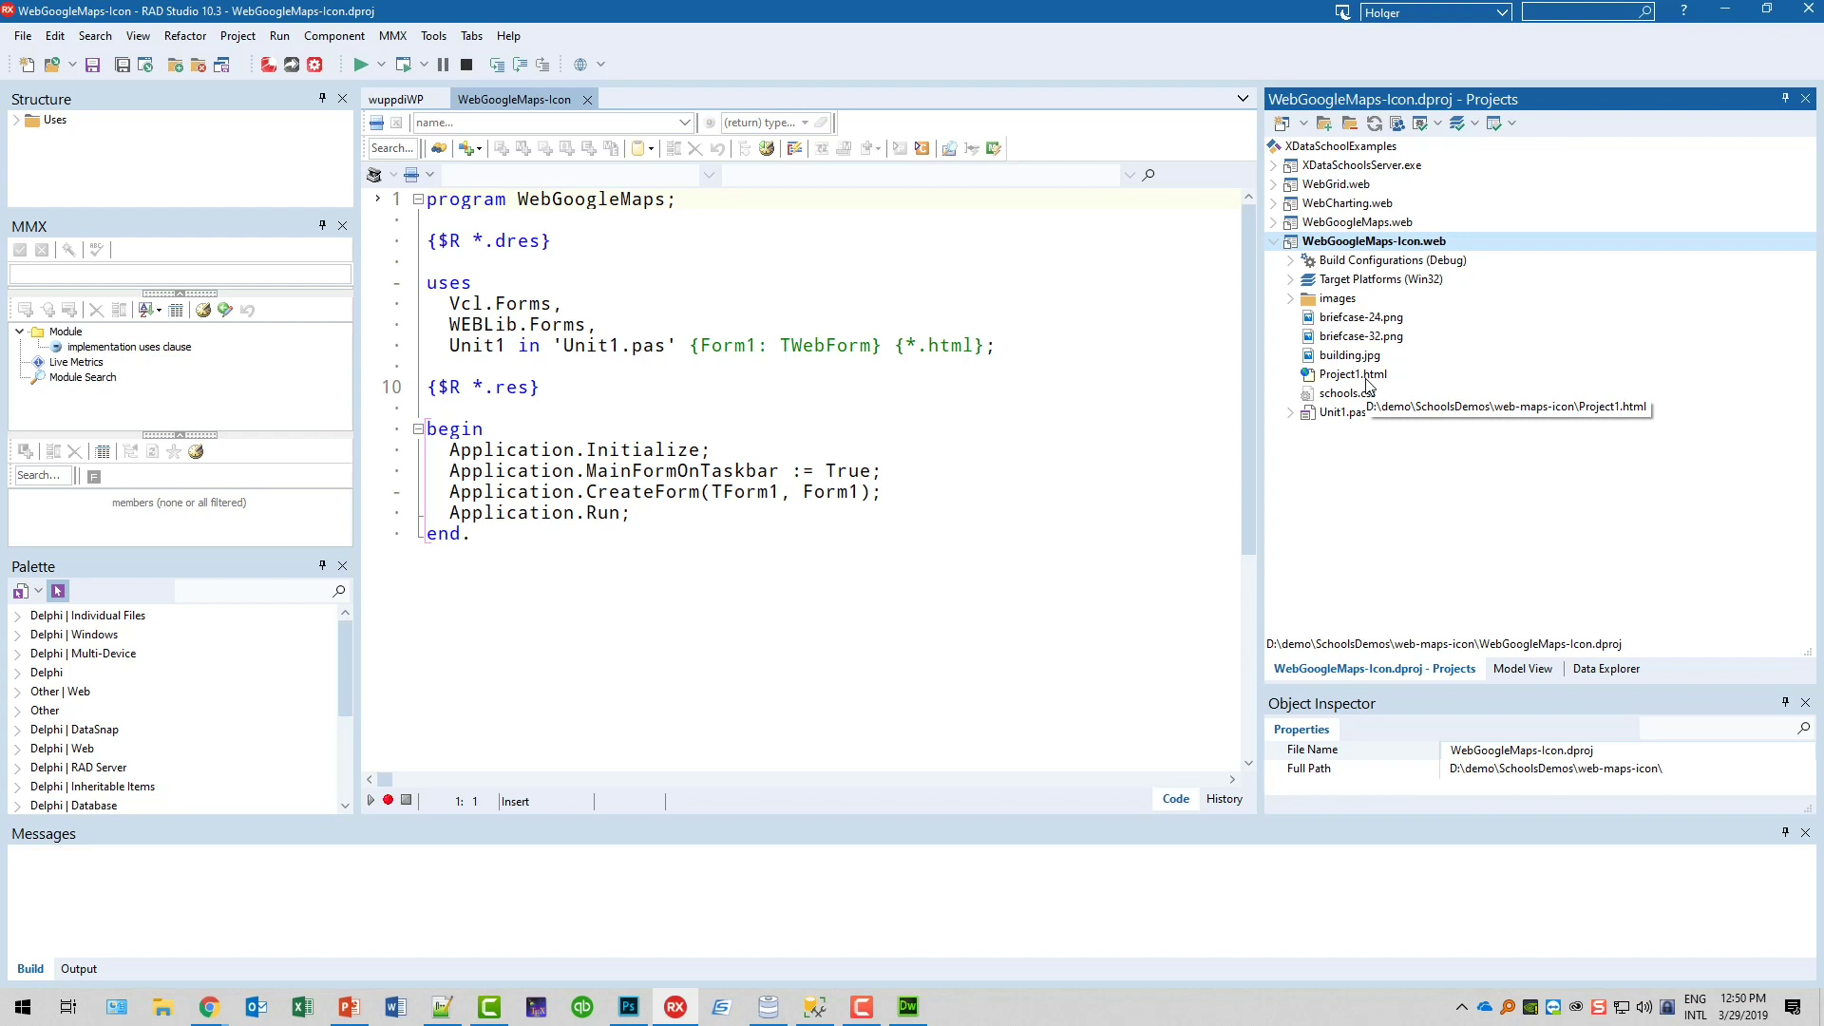
Review the bootstrapcdn link in Project1.html's source, then open Unit1's form.
double_click(1366, 378)
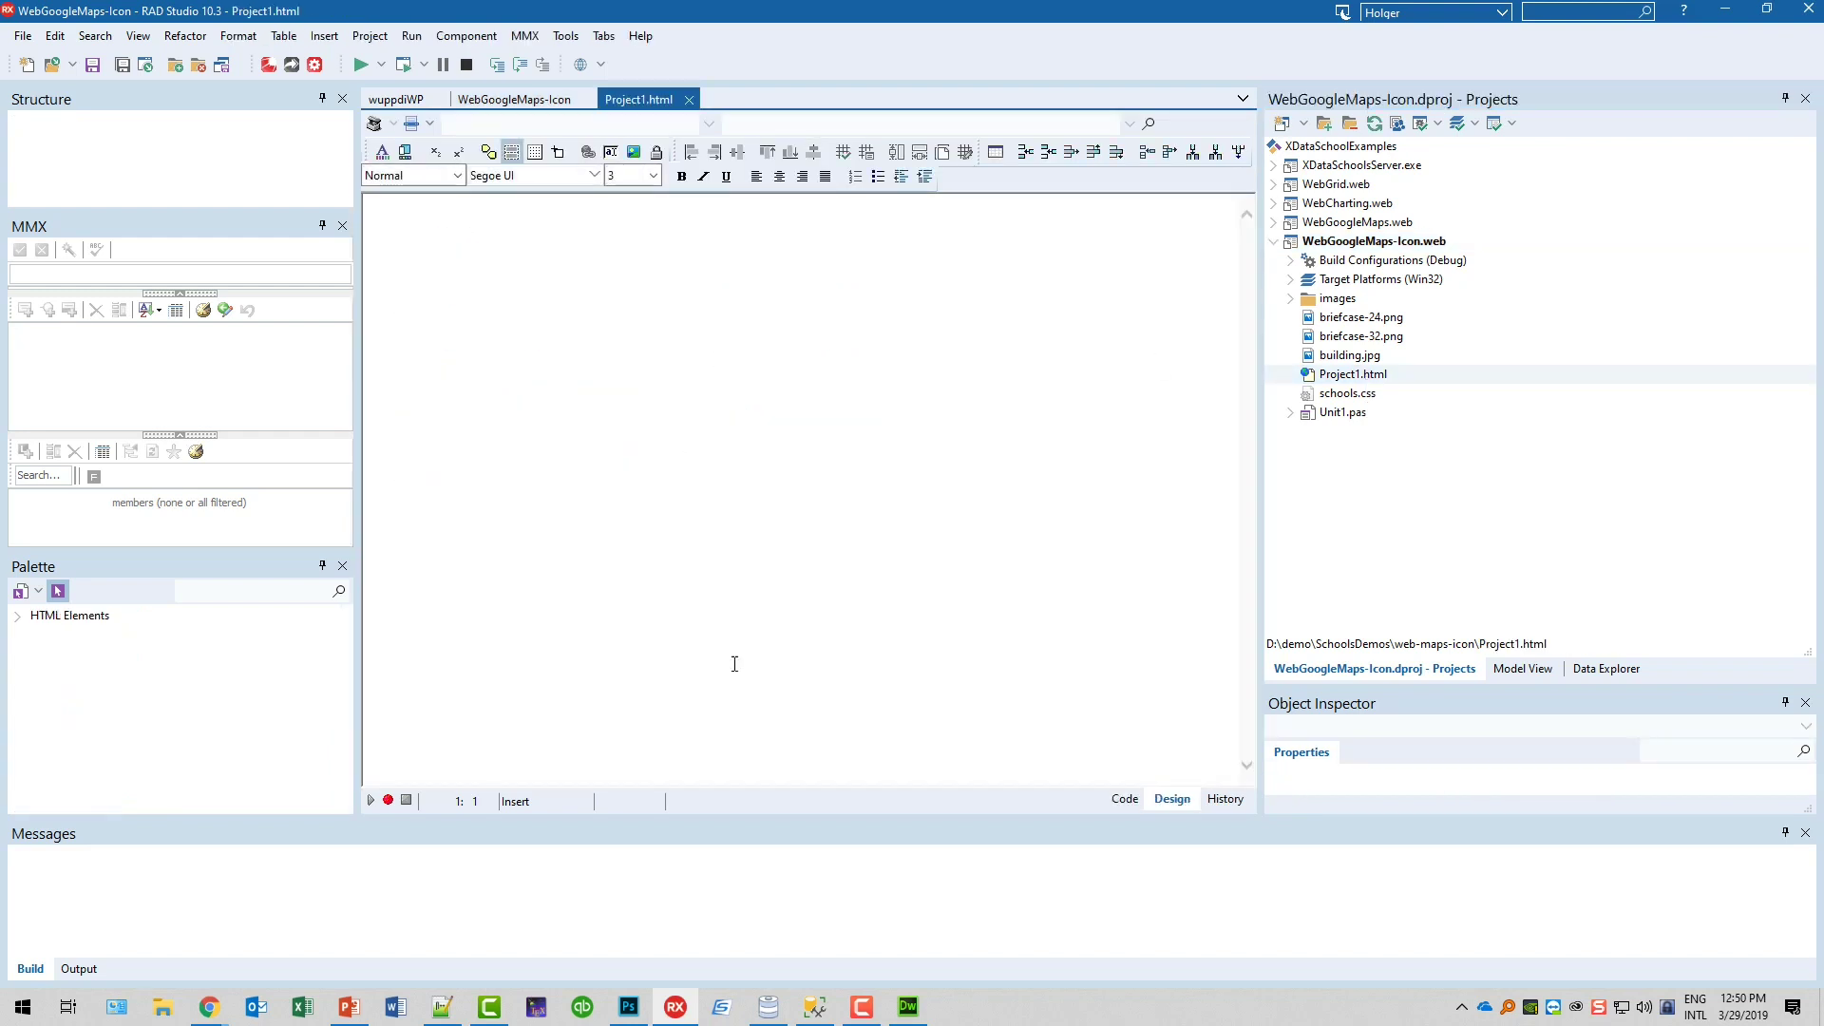
click(1125, 798)
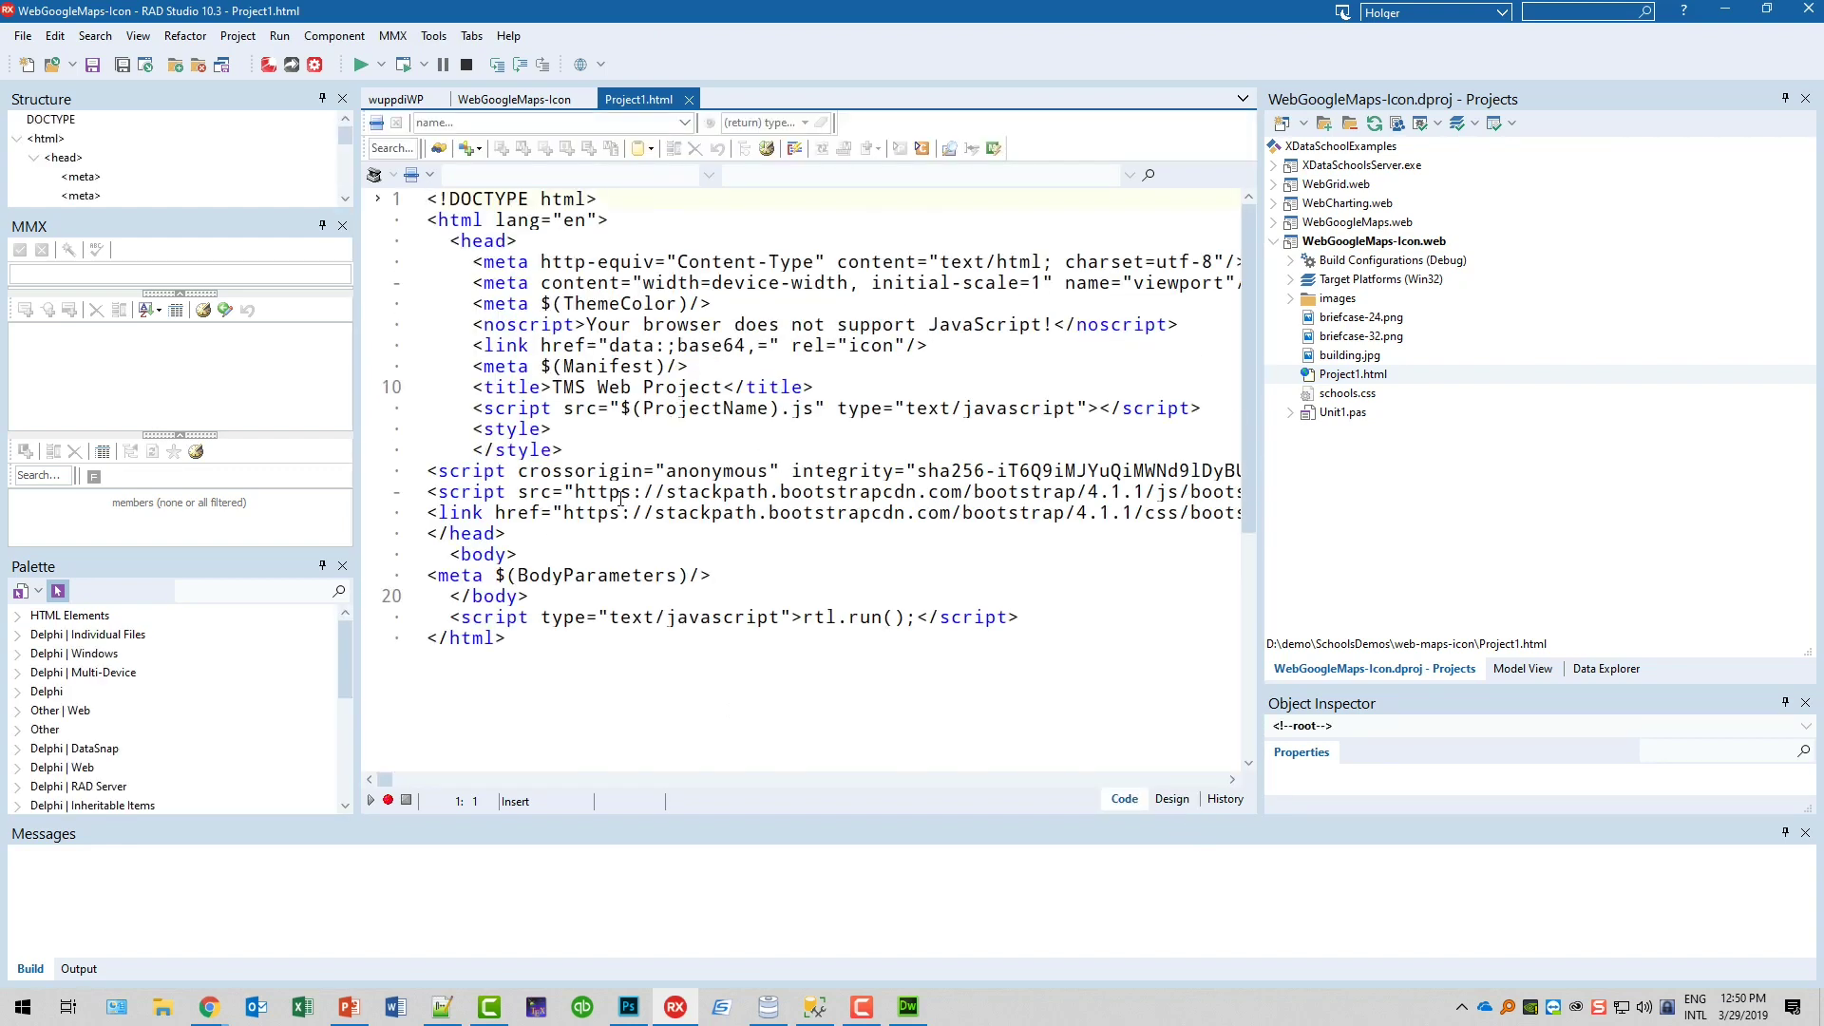
double_click(783, 492)
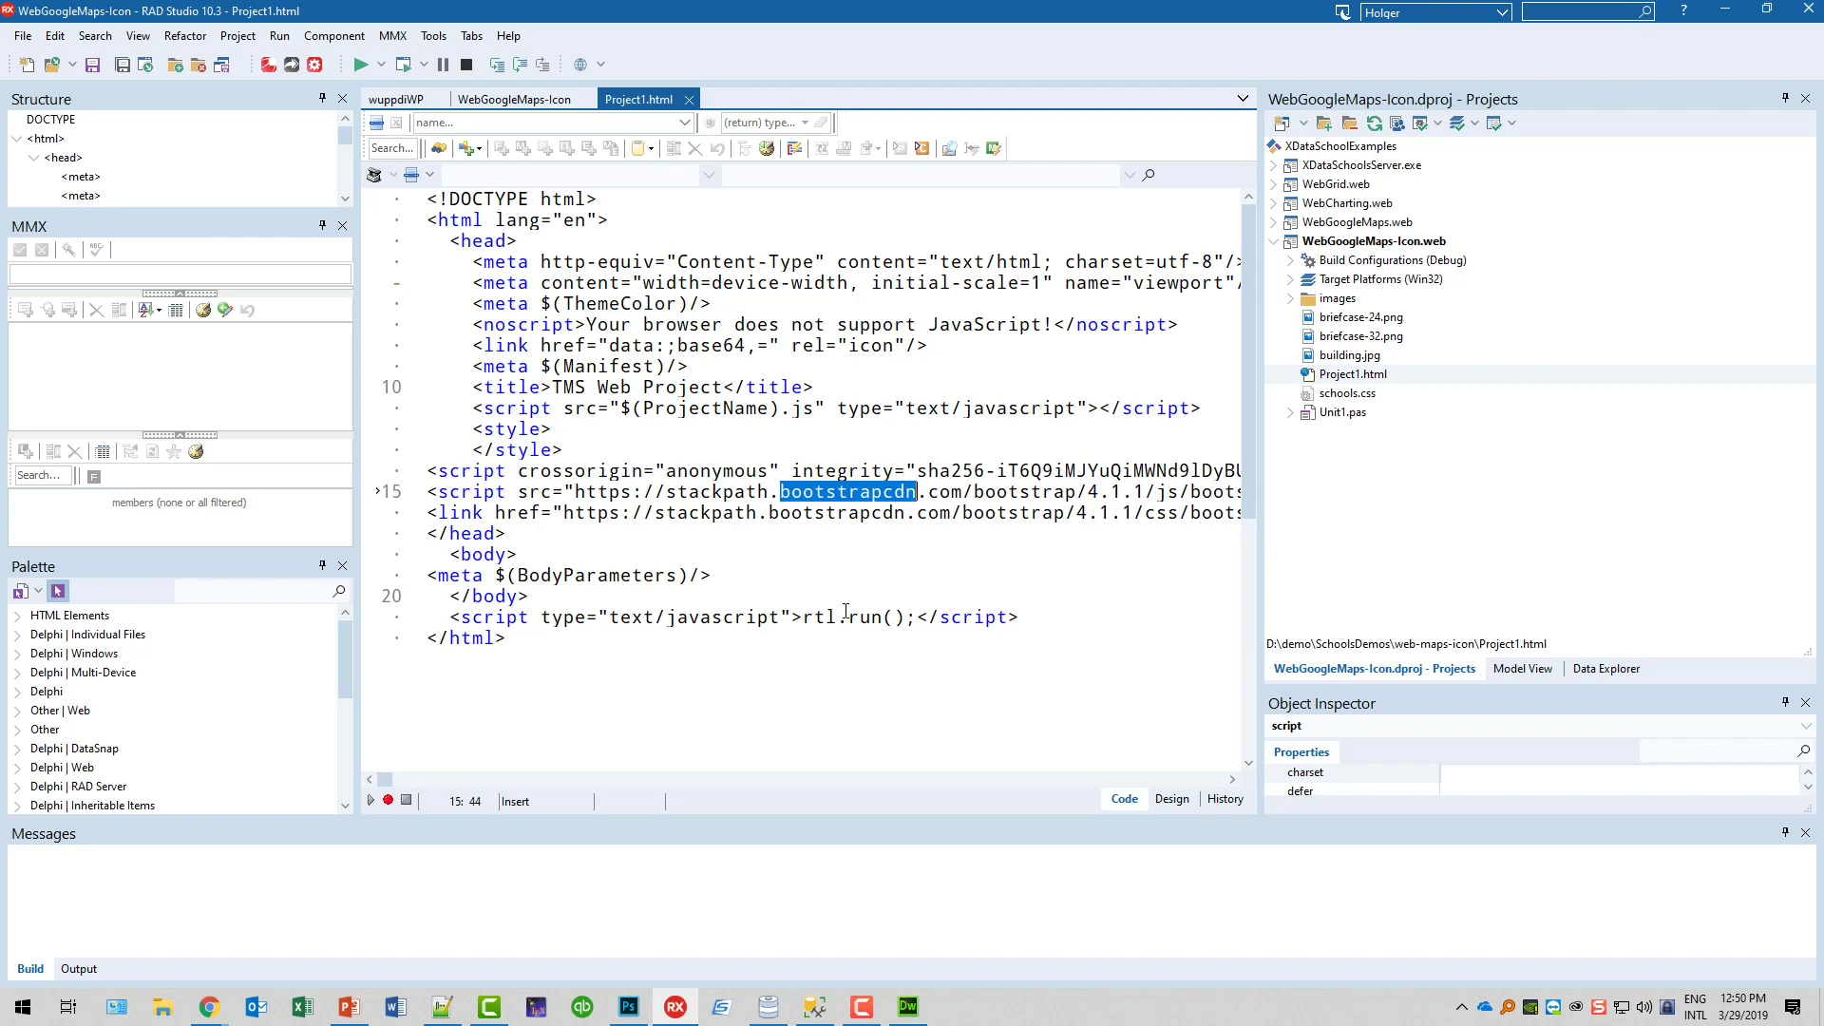
click(688, 100)
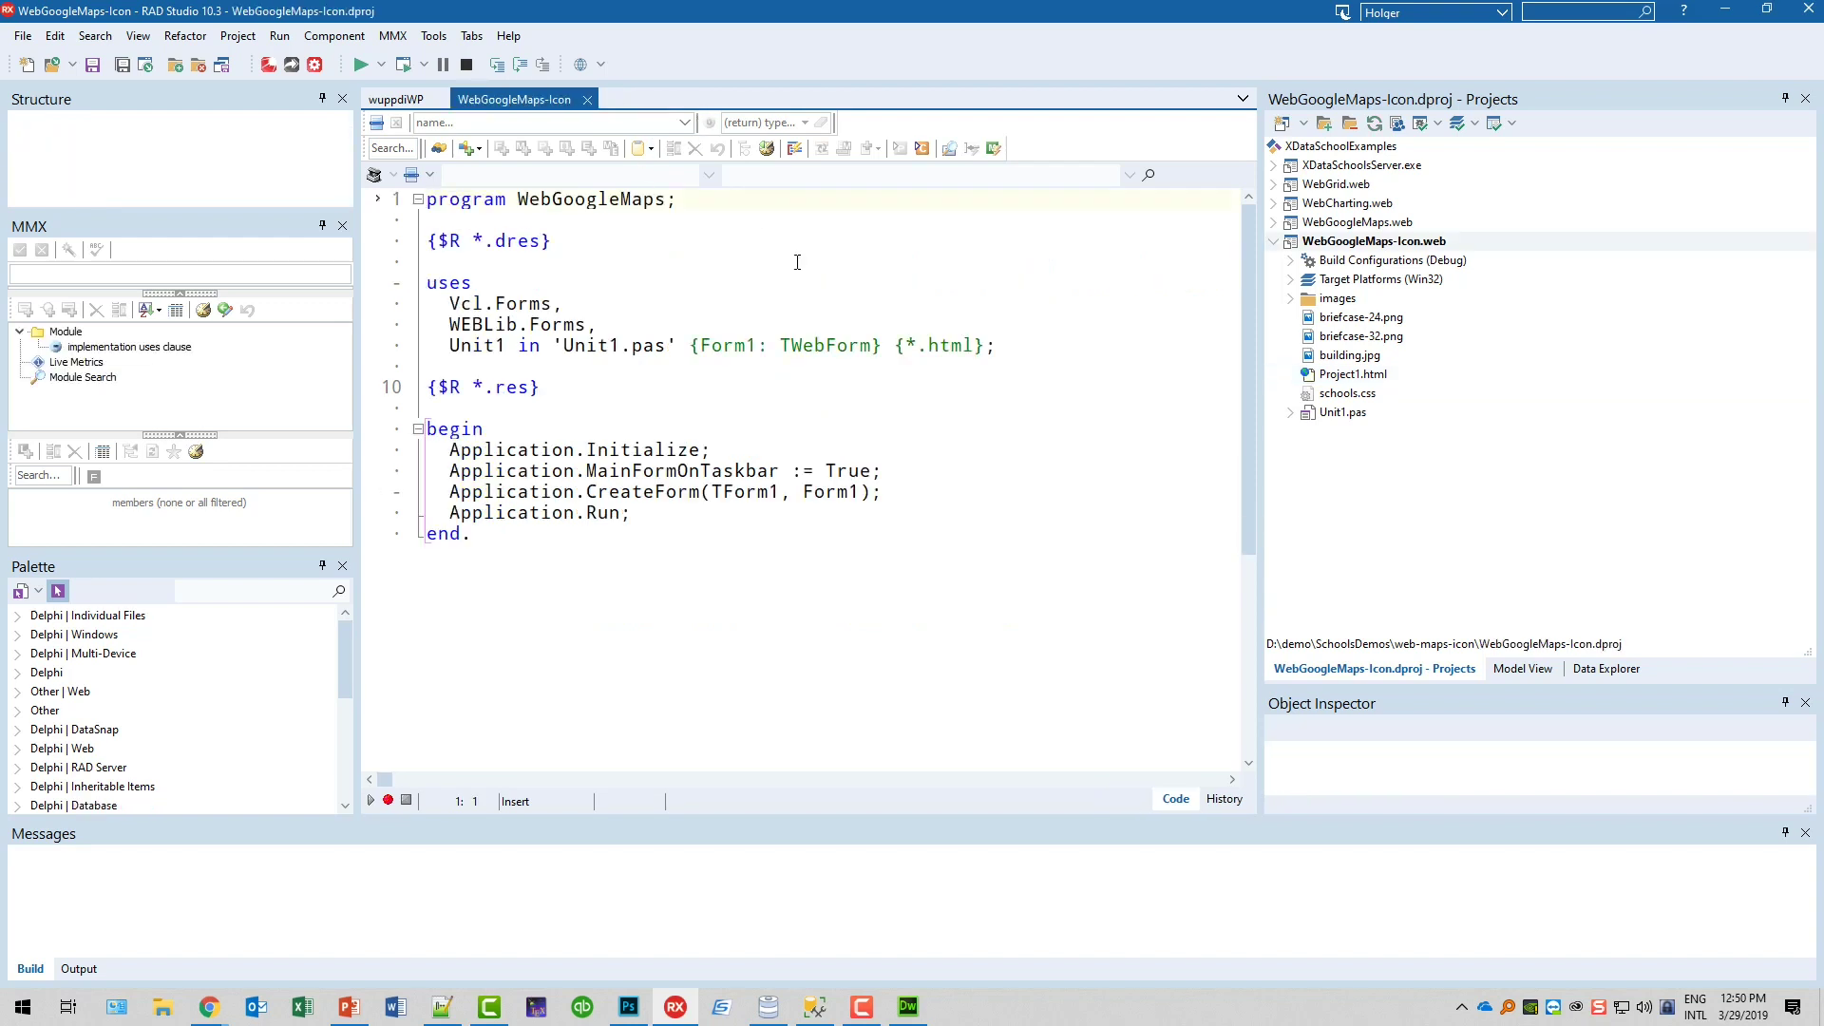
double_click(1341, 416)
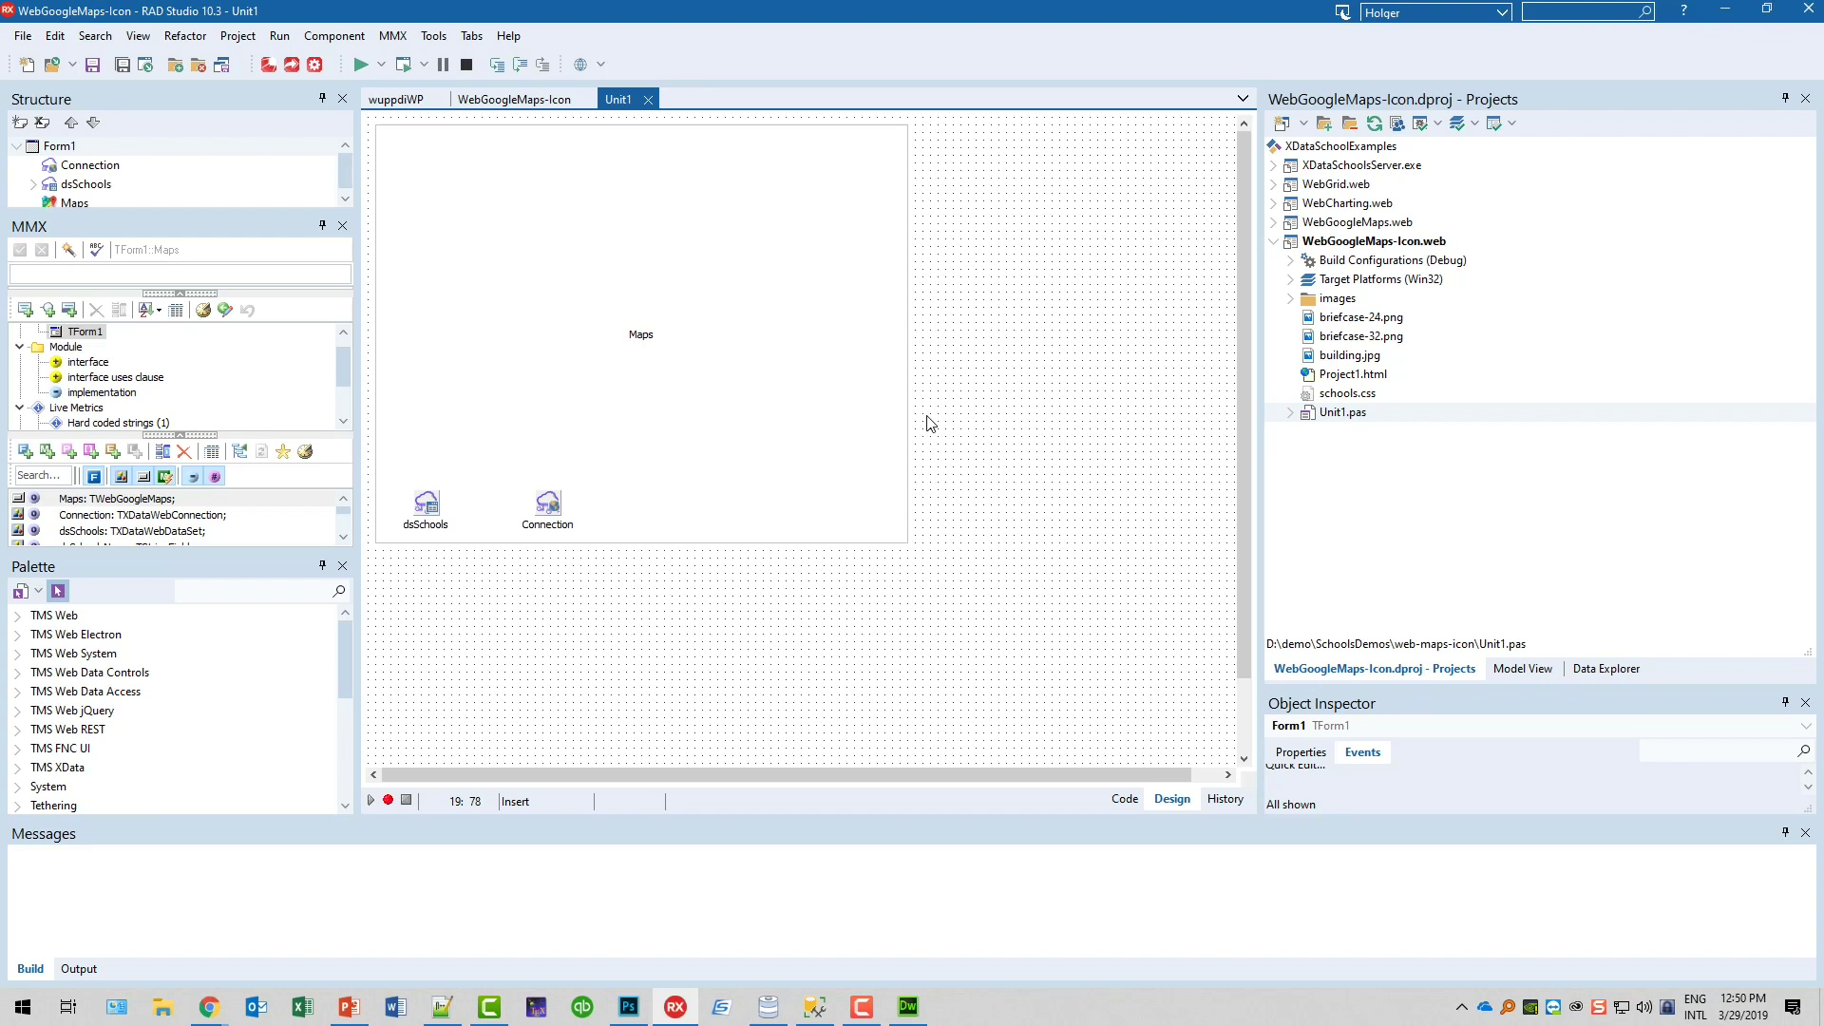
Select the Maps and Connection components, then compile and run WebGoogleMaps-Icon.
click(850, 382)
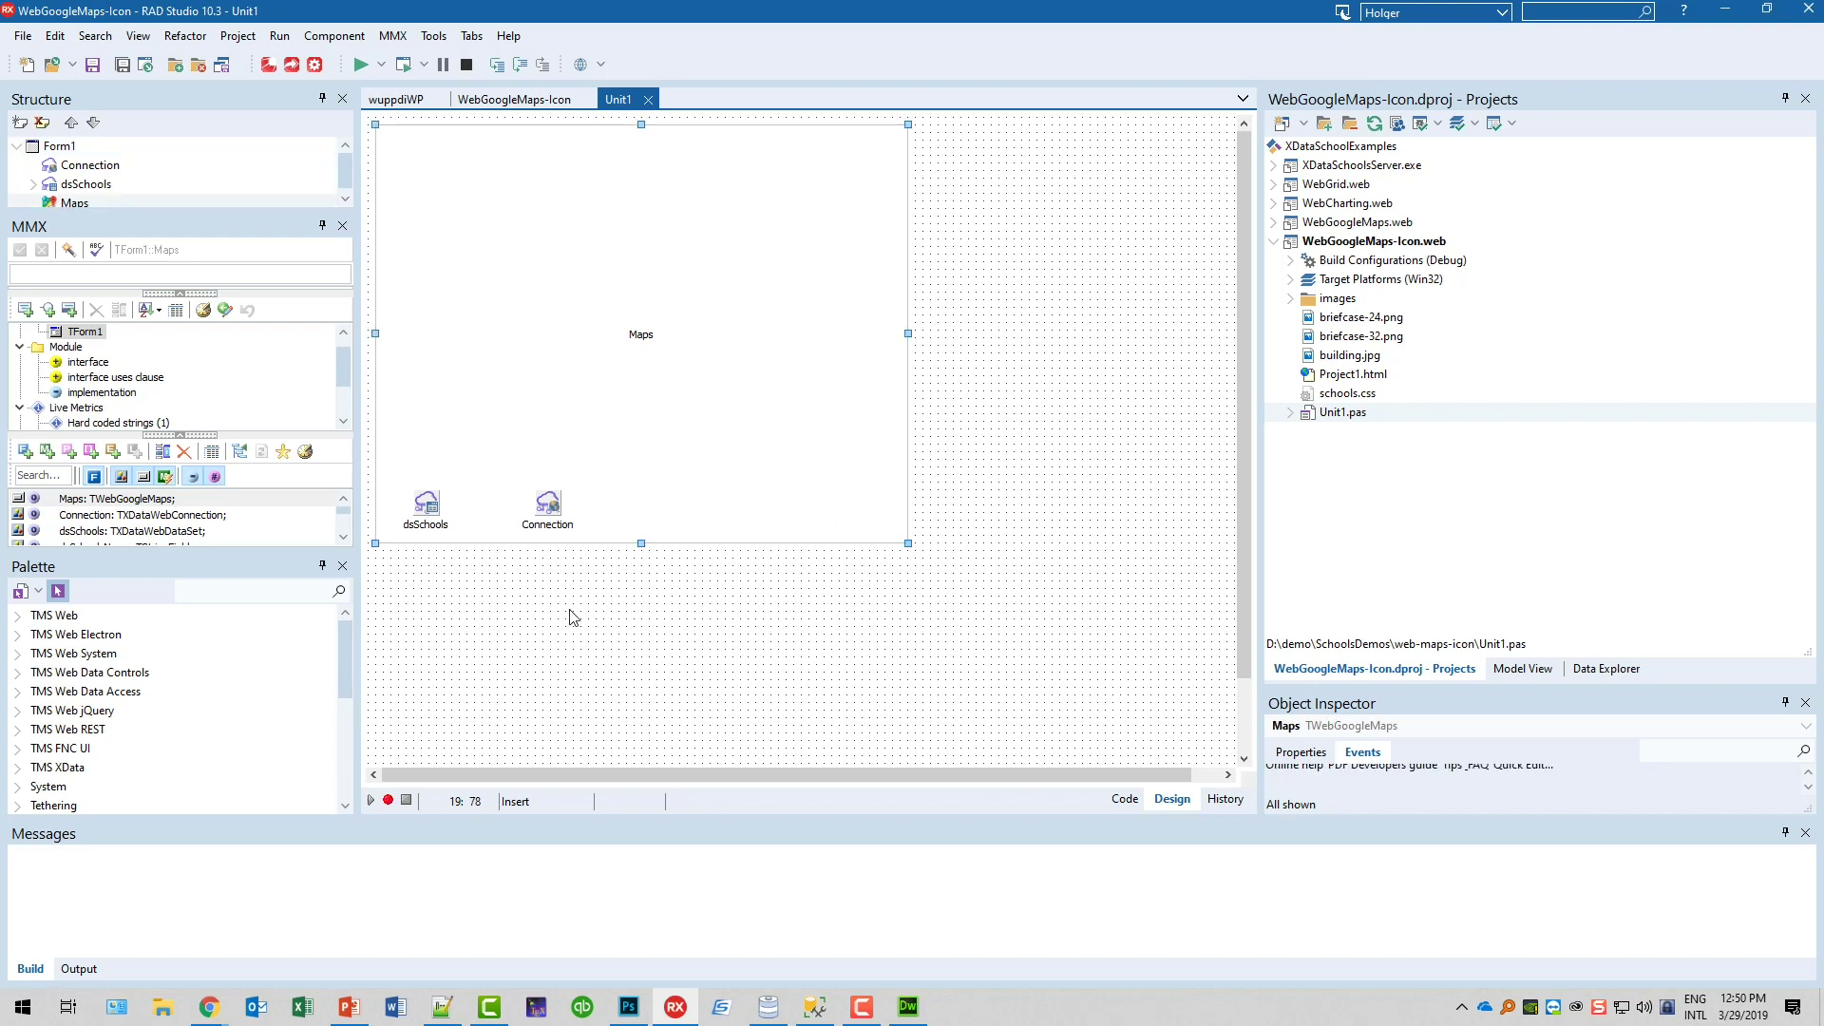
click(427, 510)
click(547, 504)
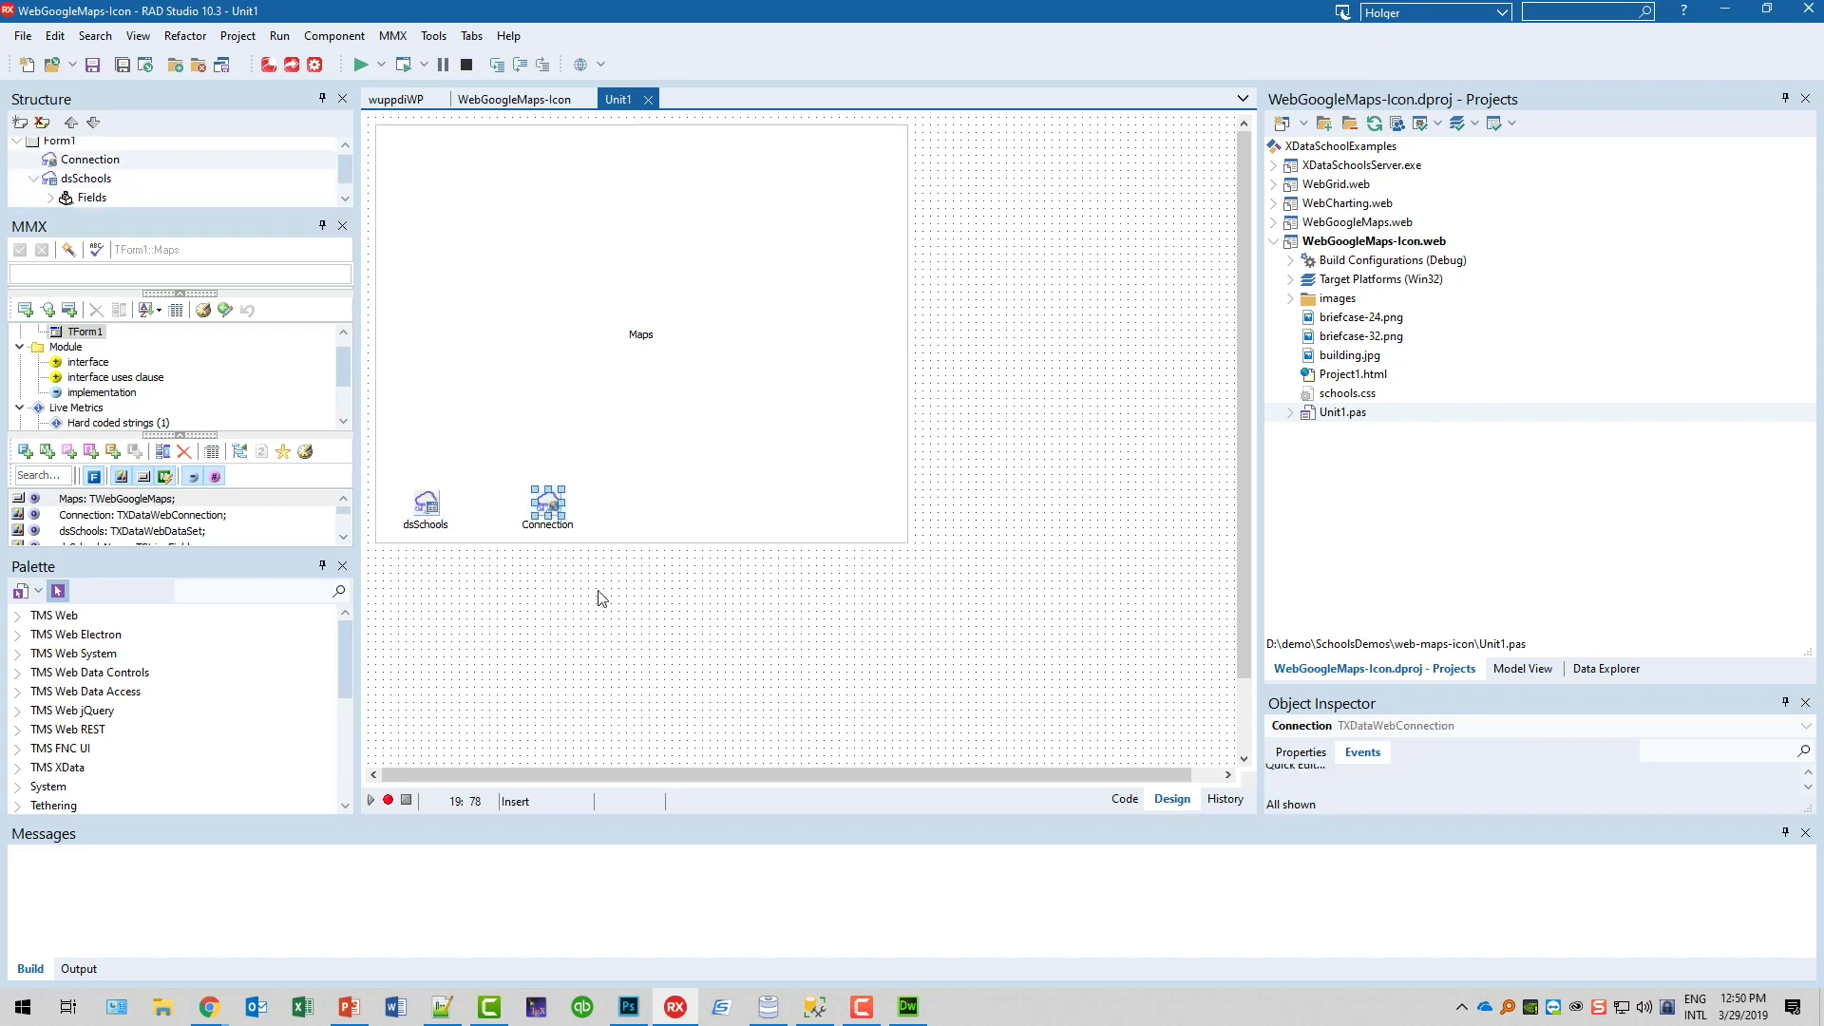
click(599, 597)
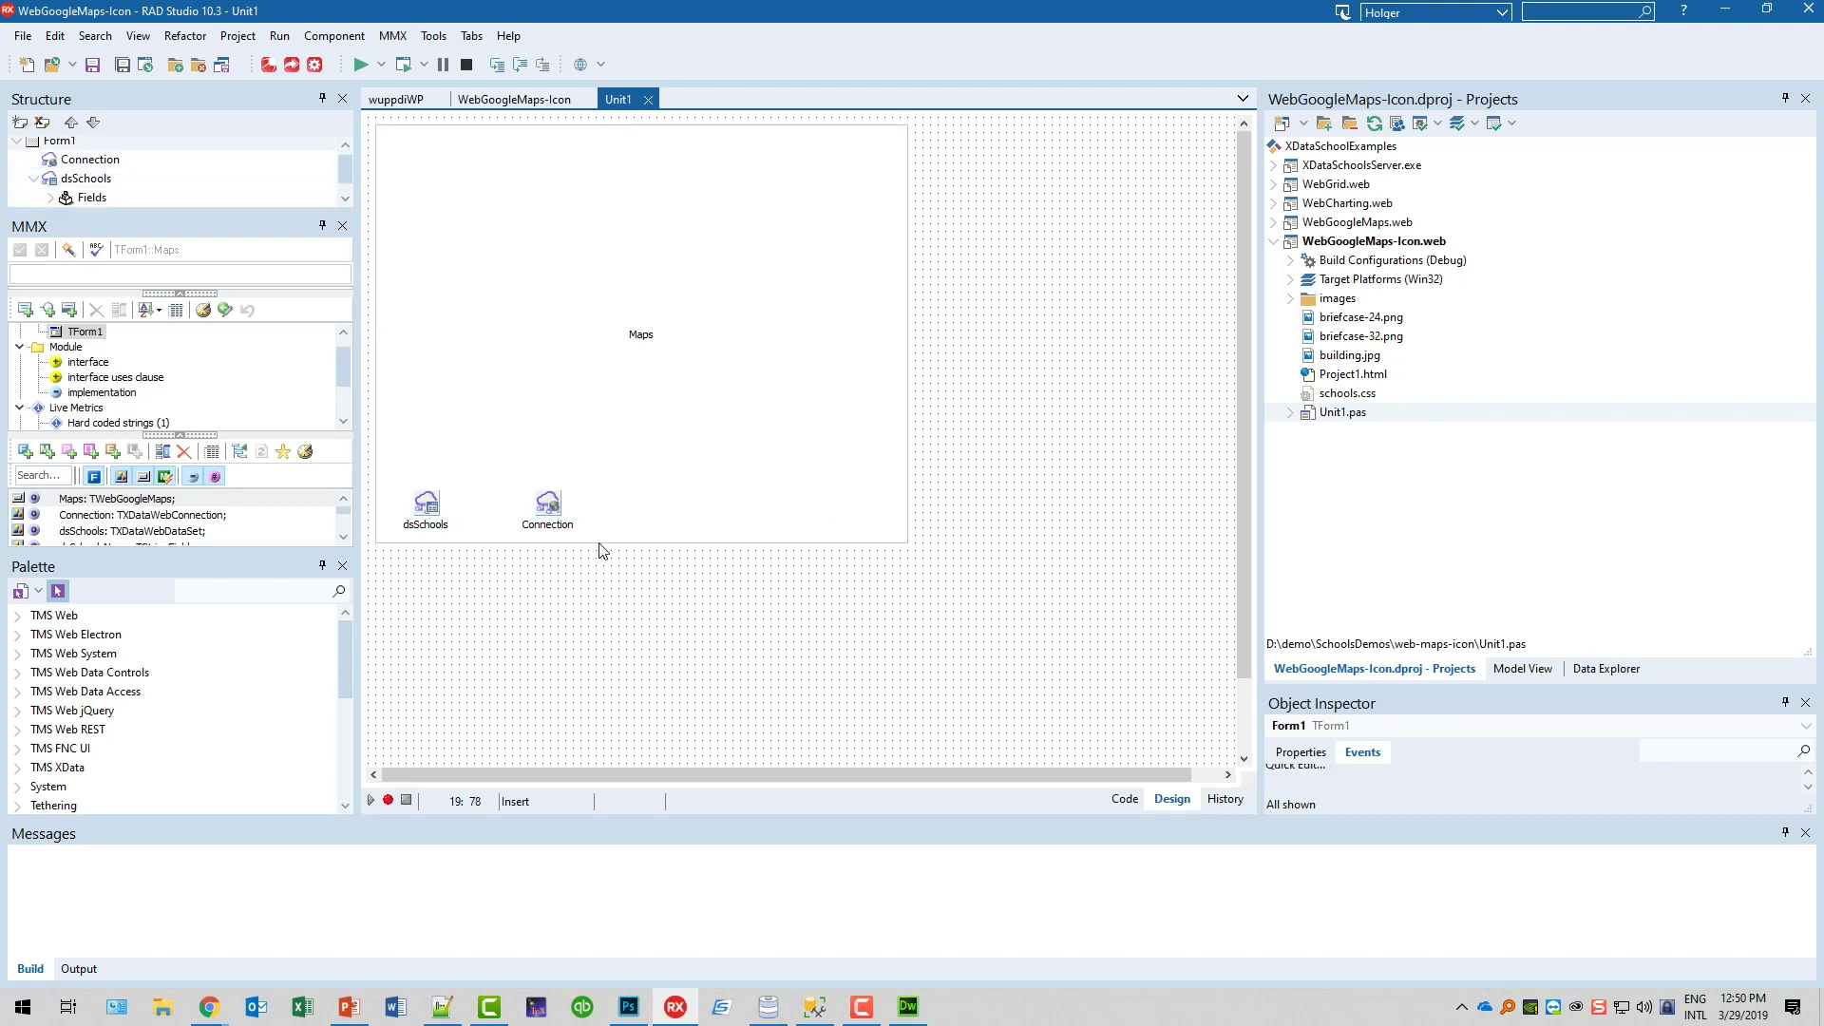
click(362, 67)
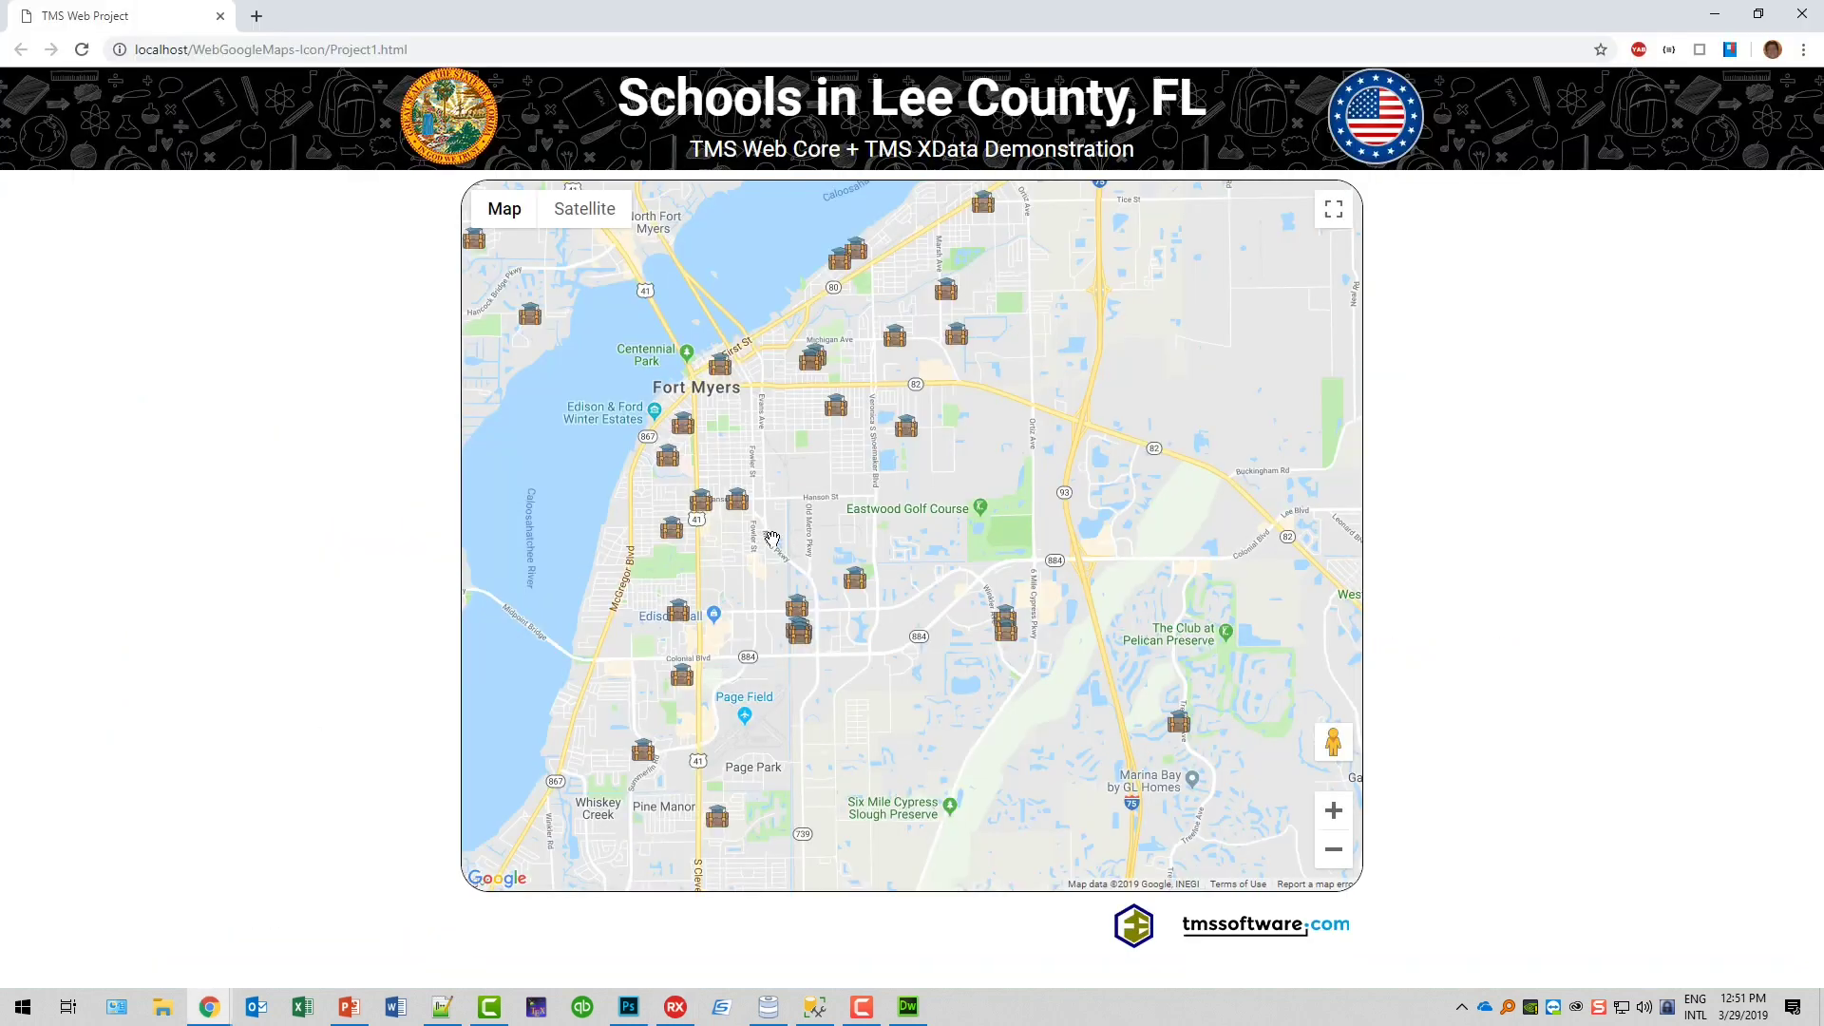
Pan the Lee County map around the briefcase markers, then close Chrome.
mouse_move(777, 537)
mouse_down()
mouse_move(827, 559)
mouse_move(787, 572)
mouse_up()
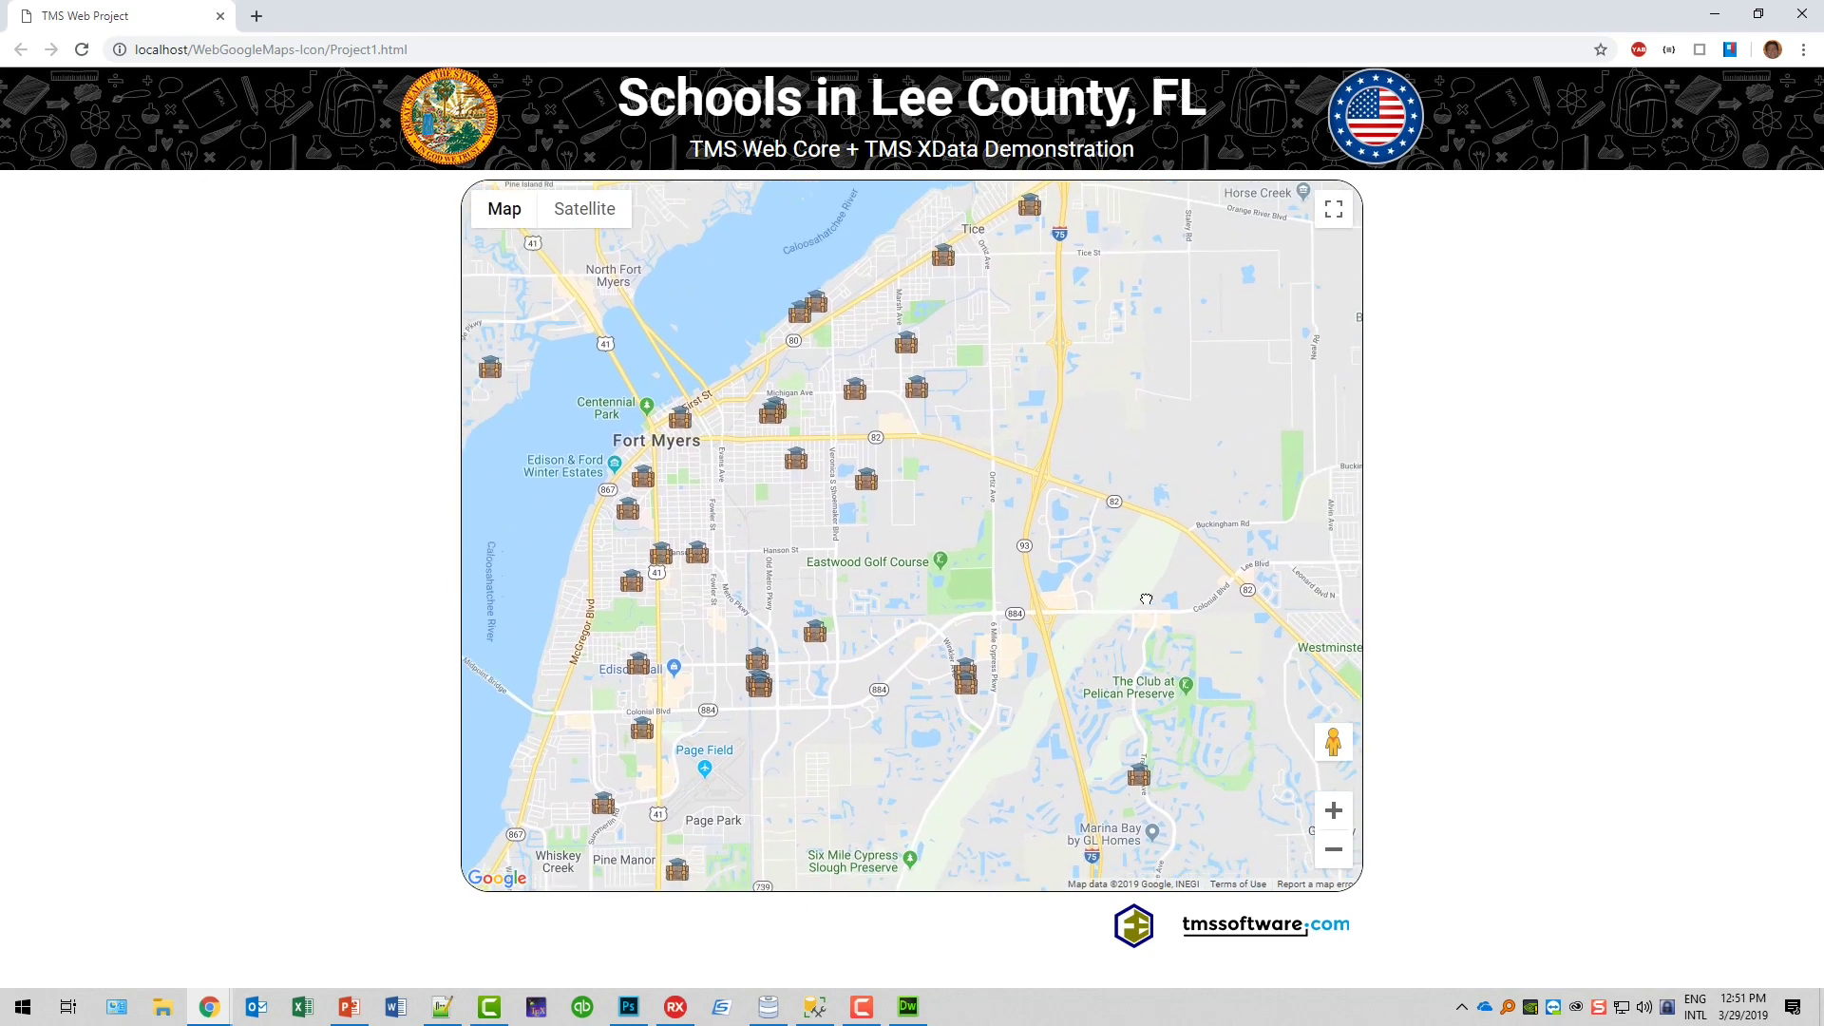
drag(1093, 511, 1079, 517)
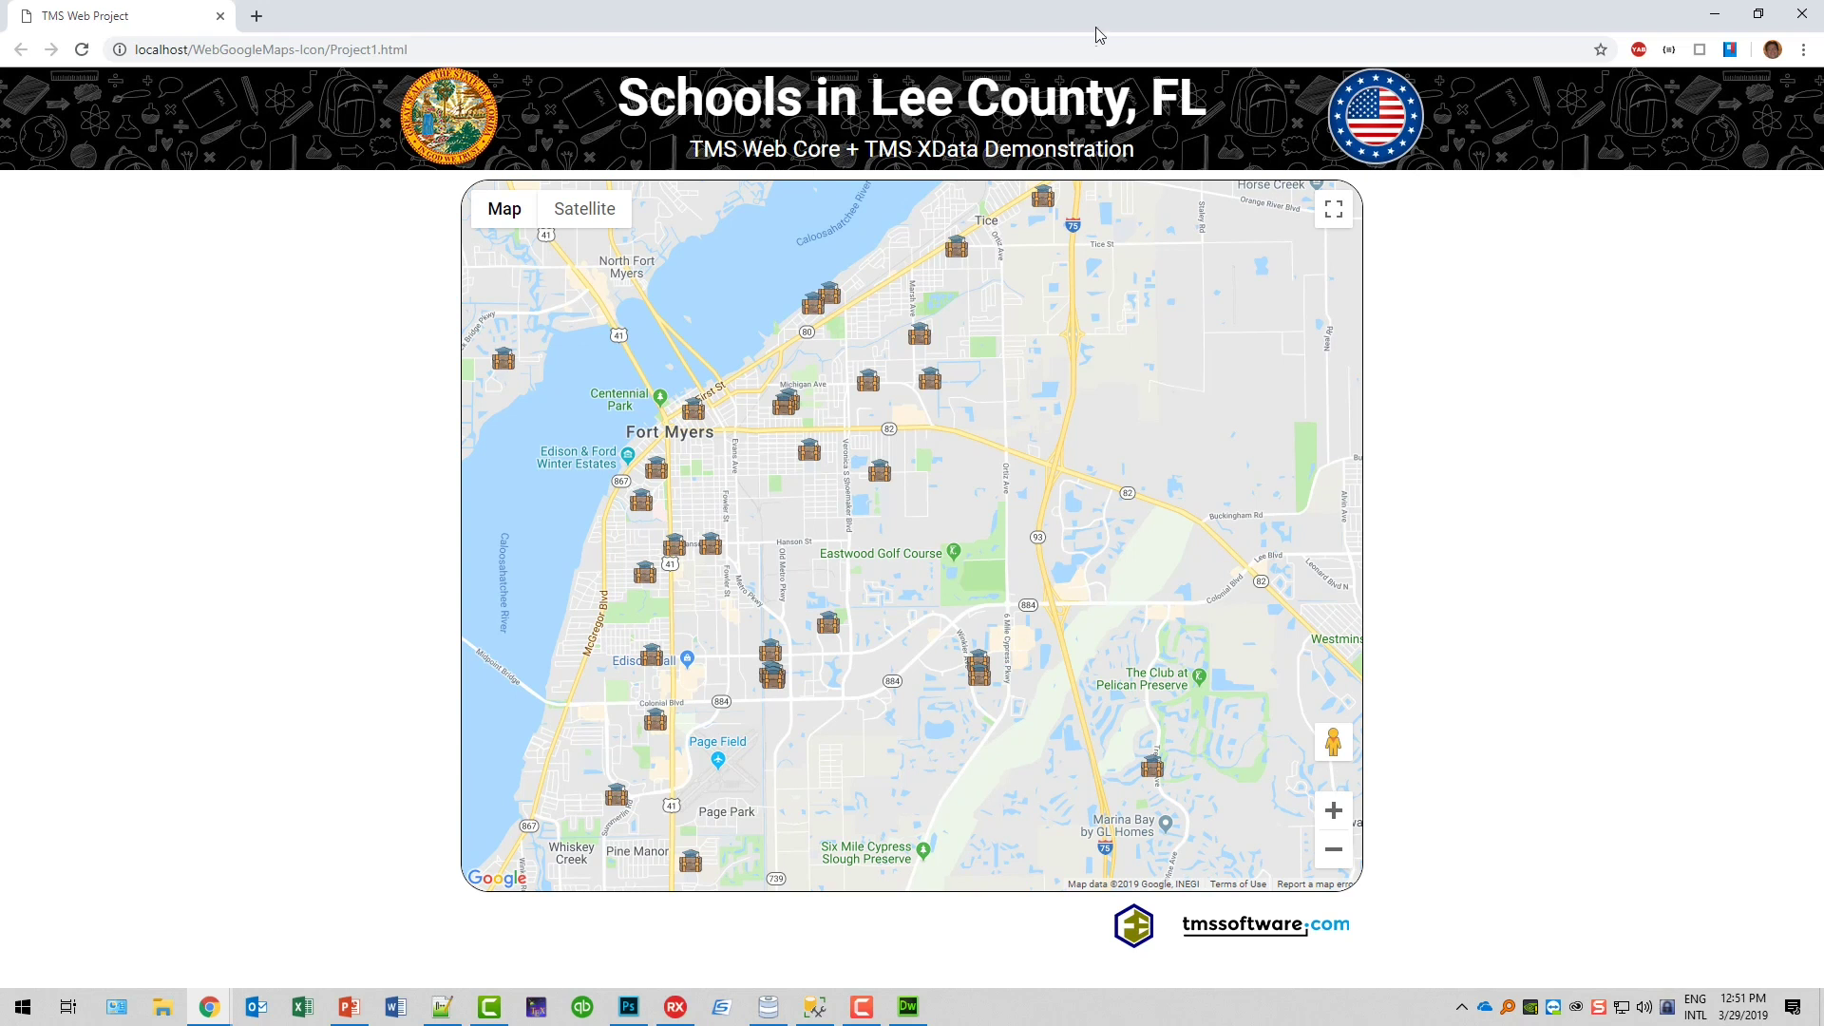
click(1800, 17)
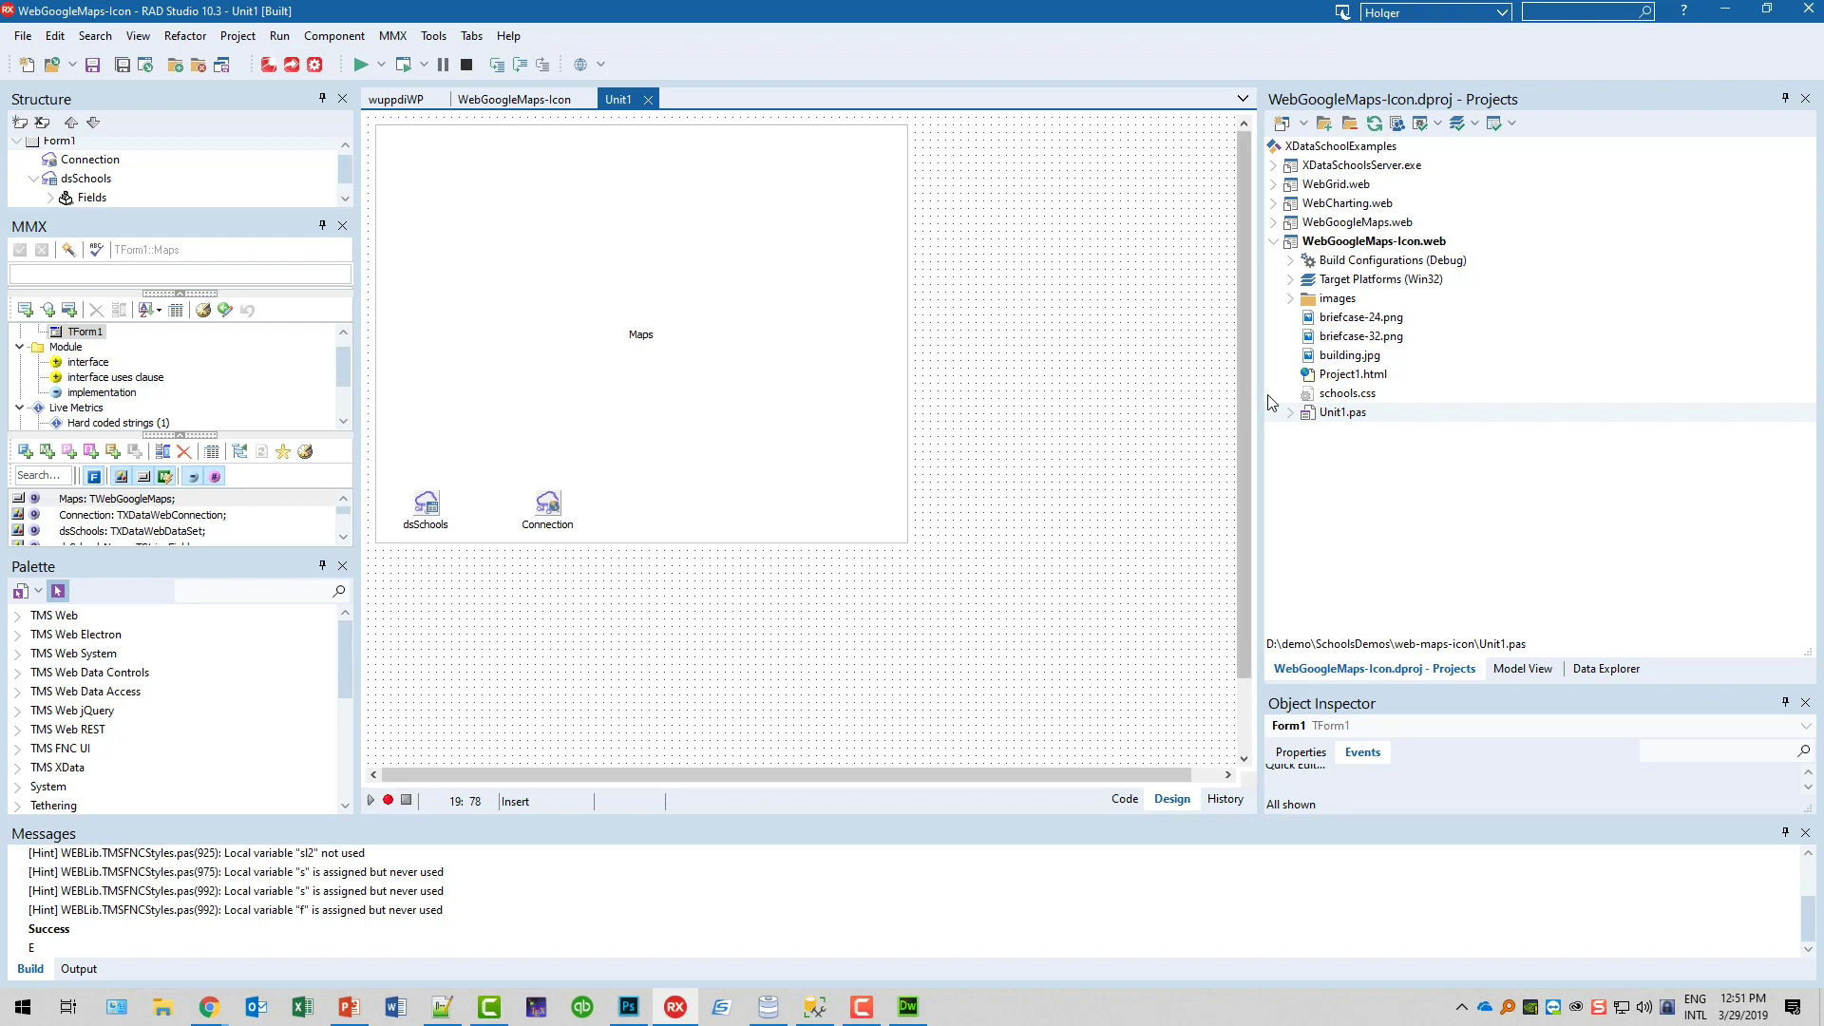
click(759, 392)
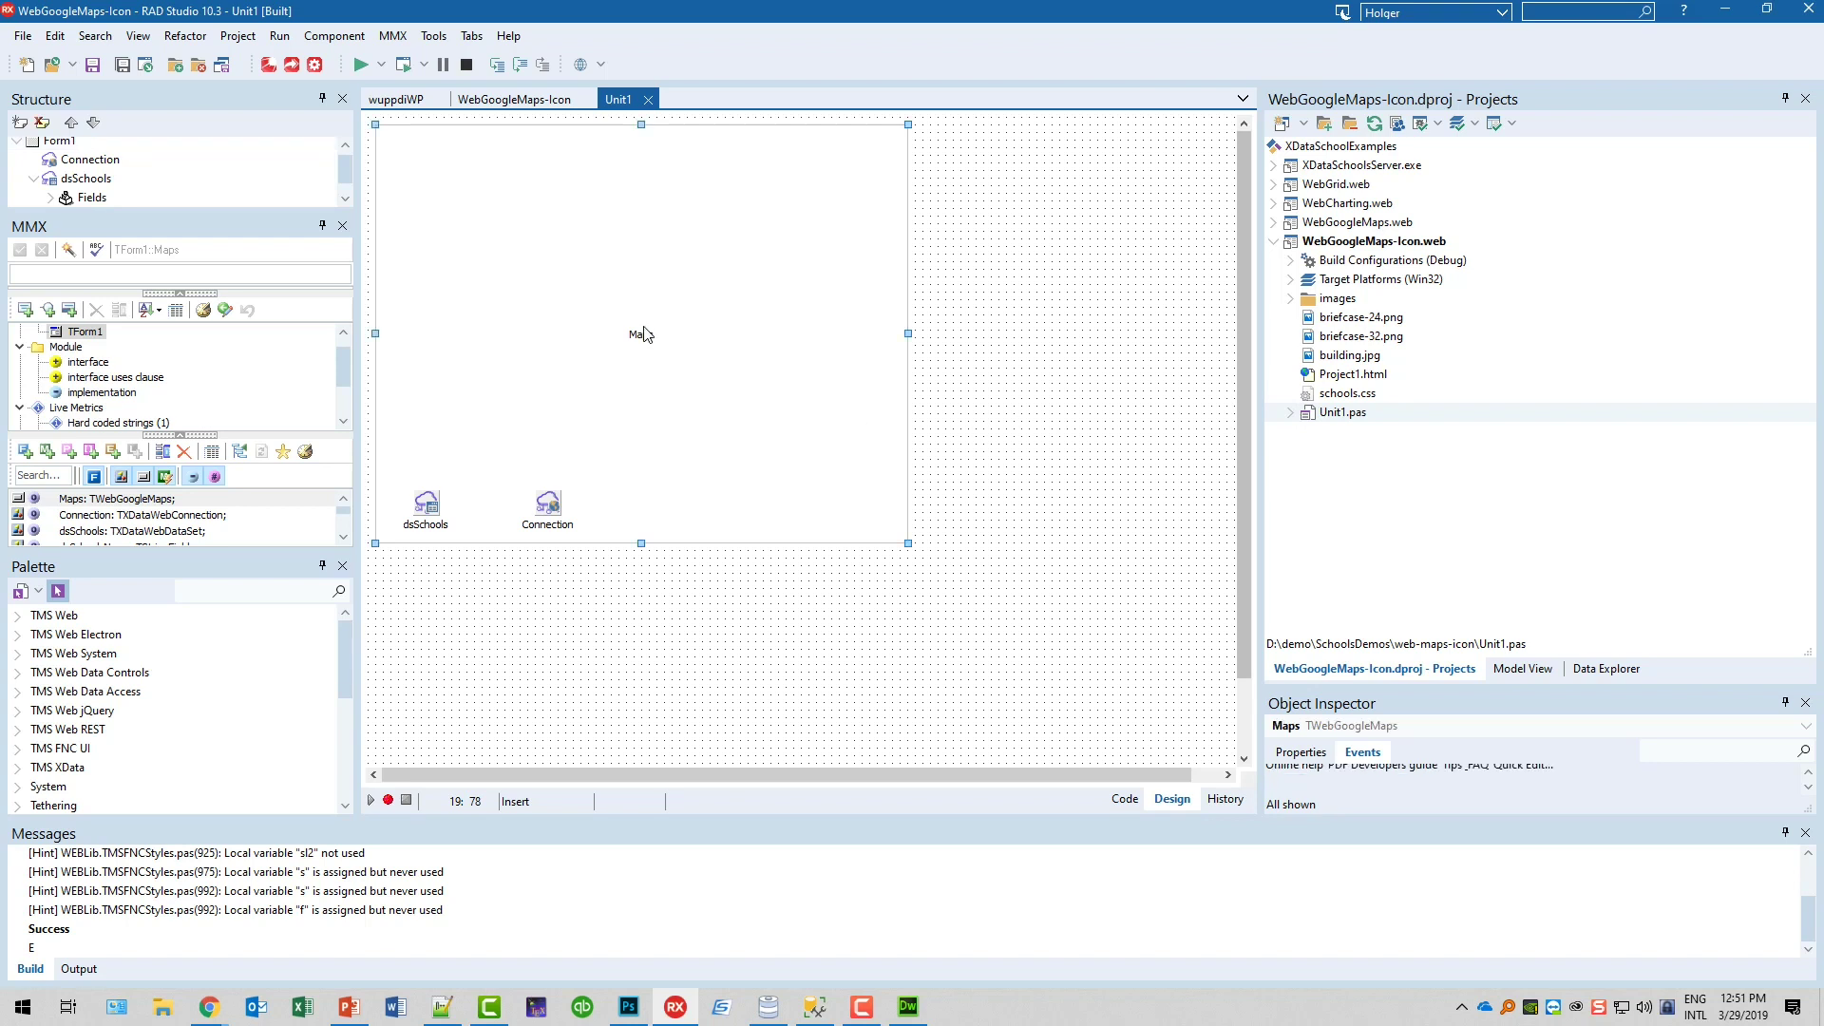
drag(1254, 586, 1114, 586)
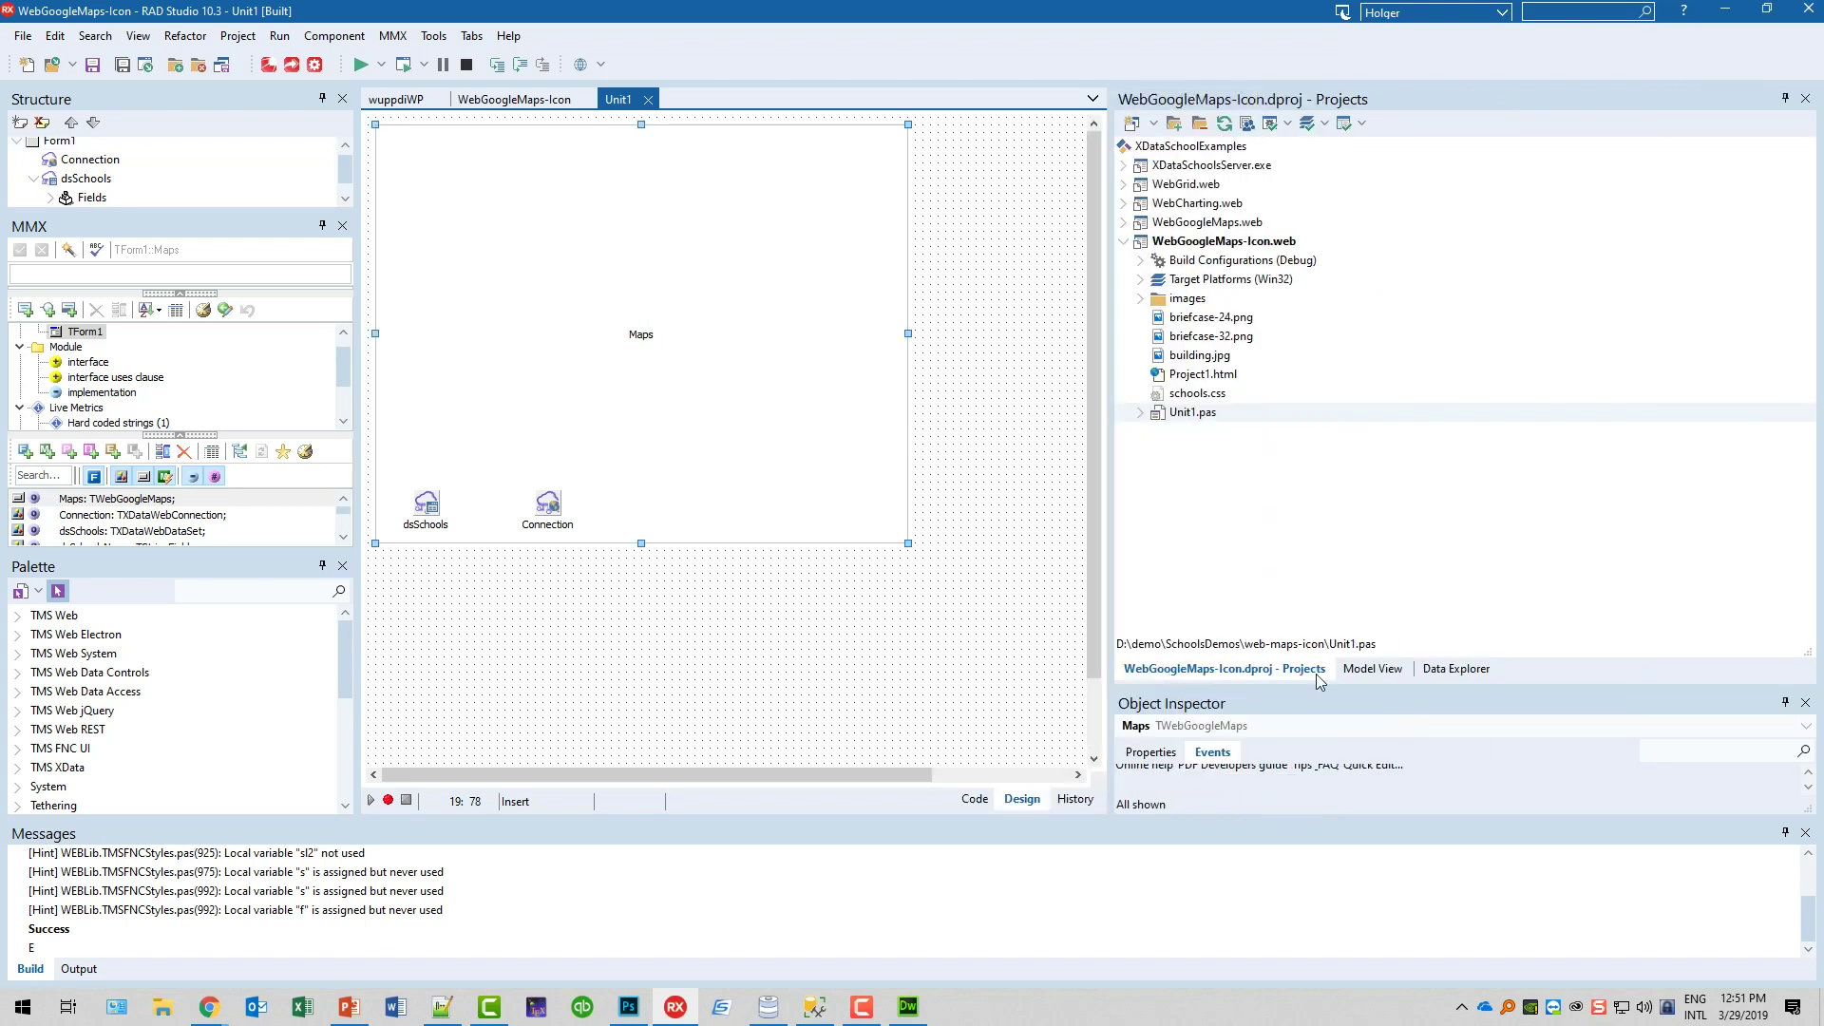
drag(1314, 687, 1311, 339)
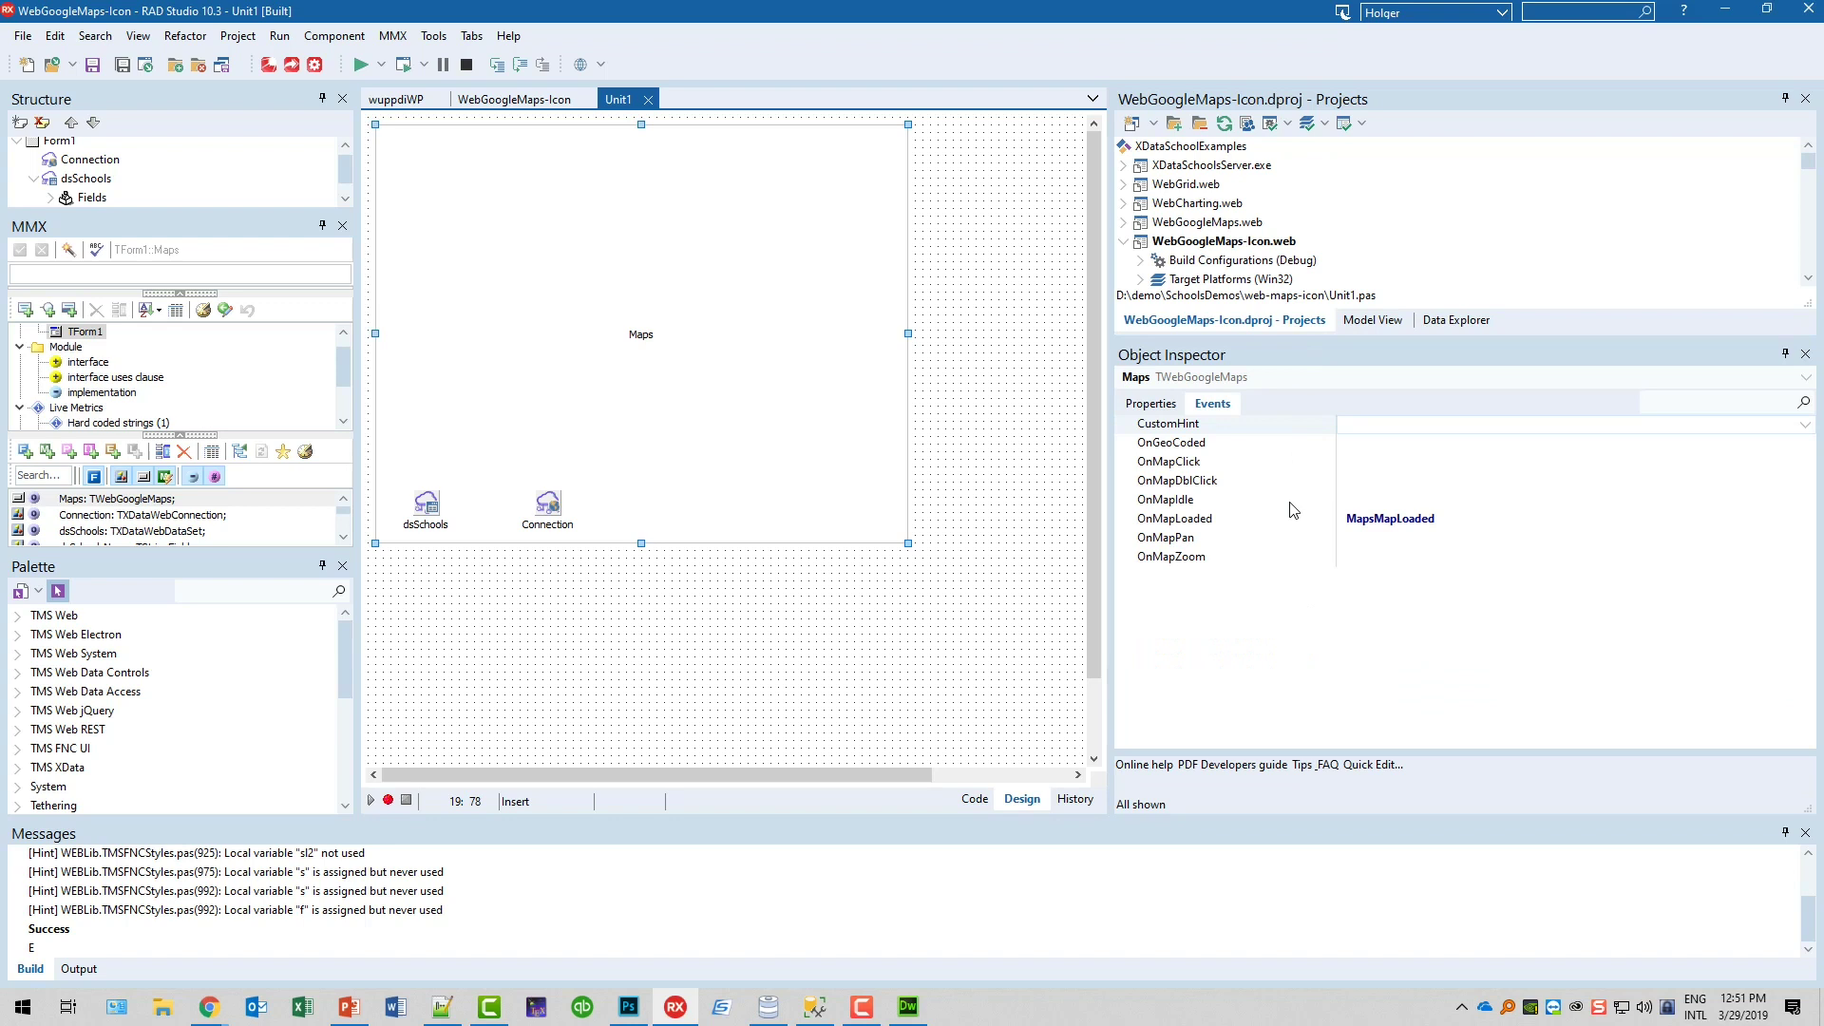
click(1149, 405)
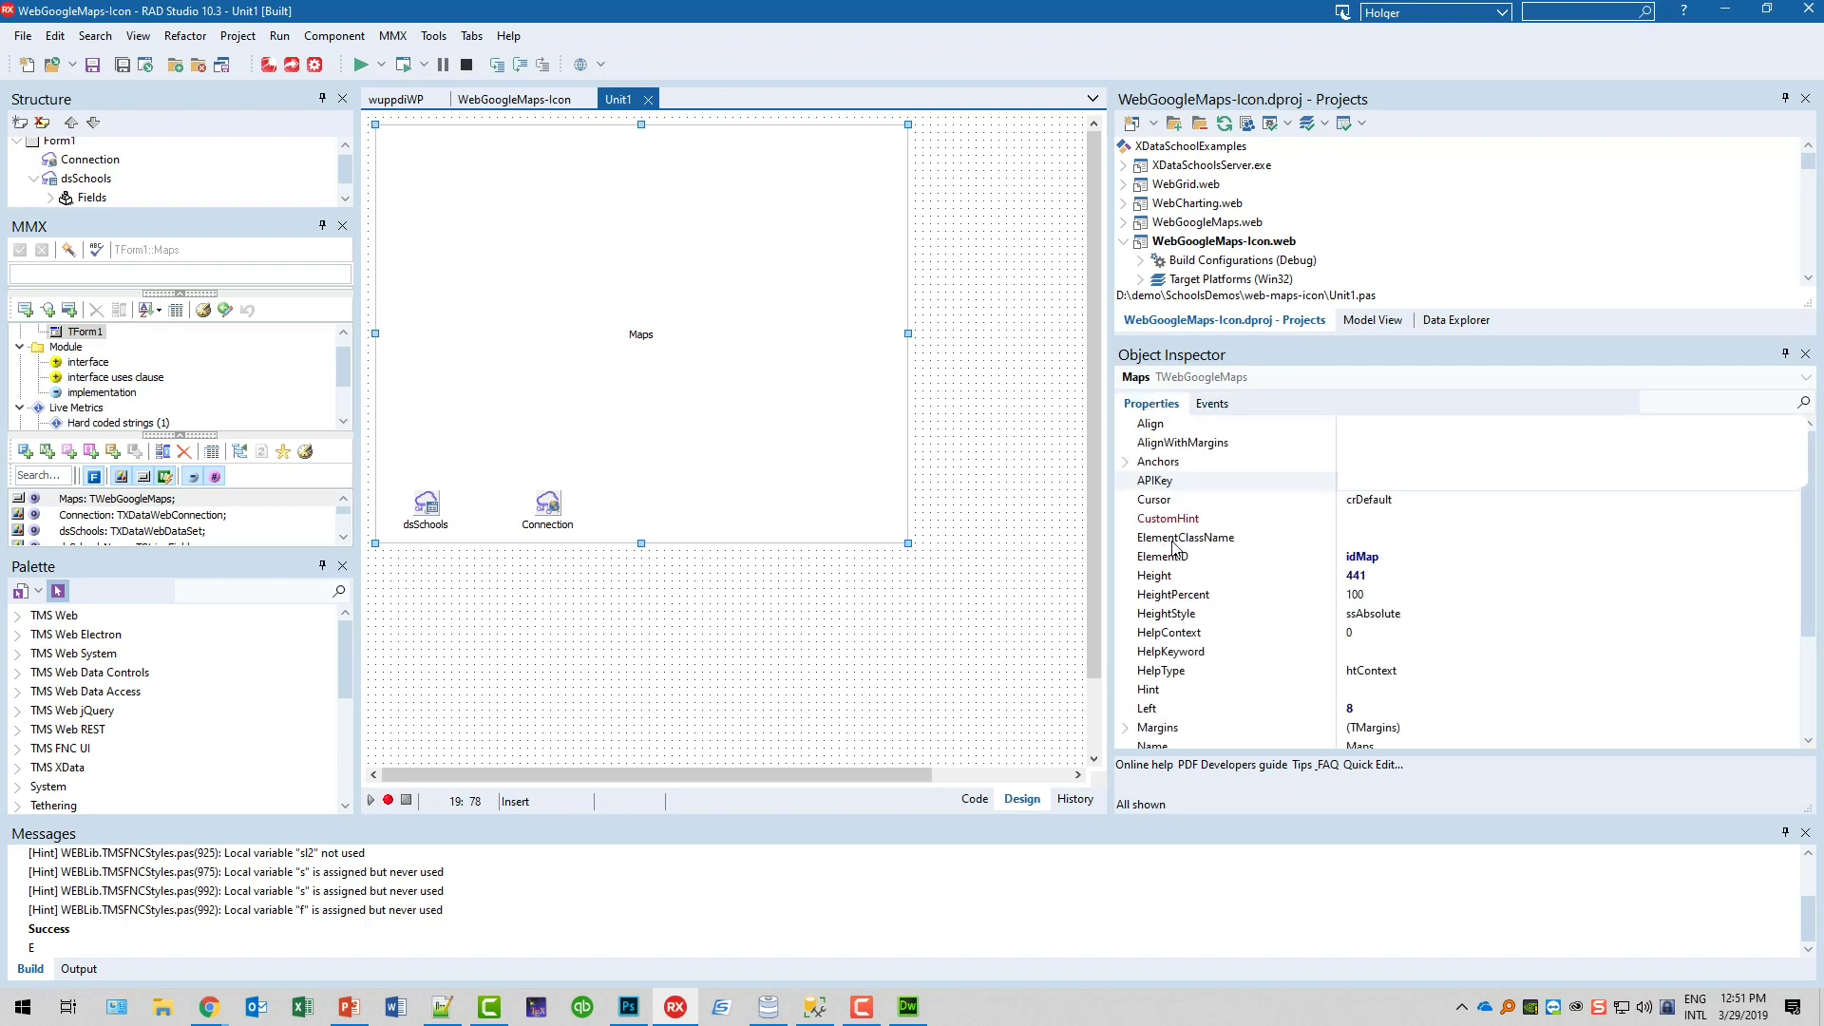
scroll(1176, 549, down, 1)
scroll(1176, 543, down, 1)
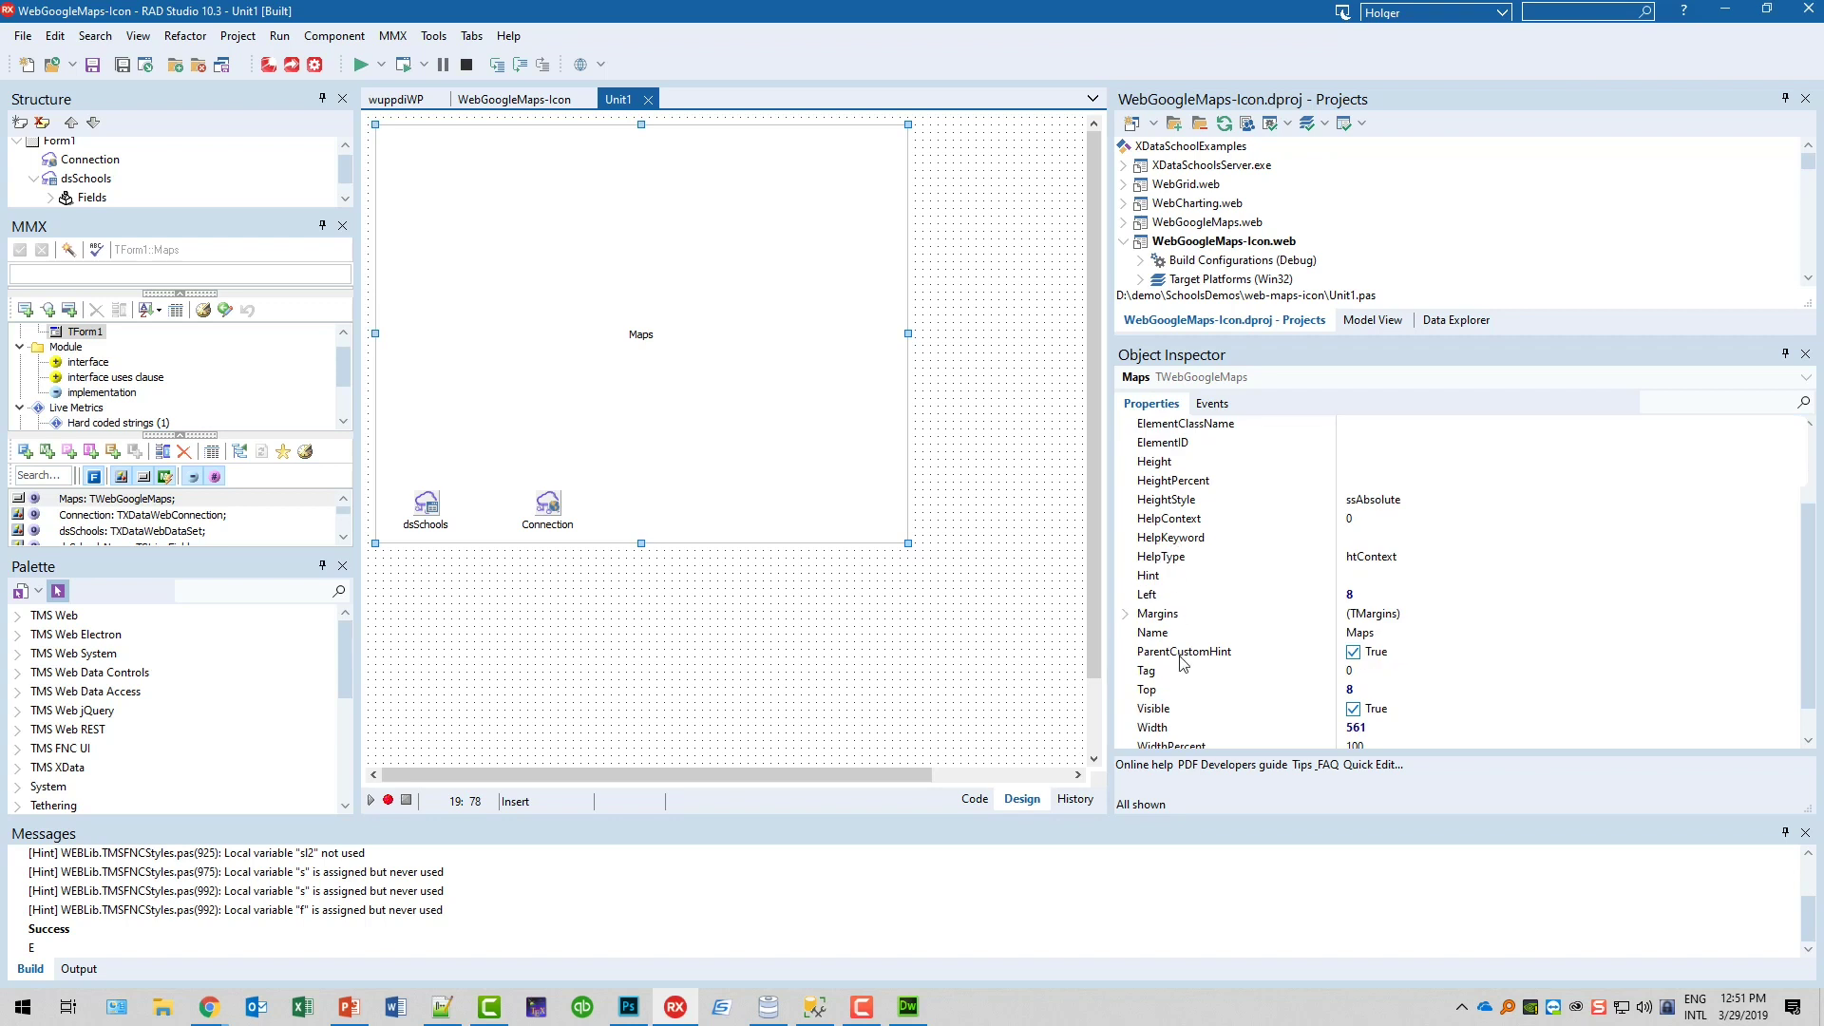
scroll(1170, 557, down, 1)
scroll(1165, 564, up, 2)
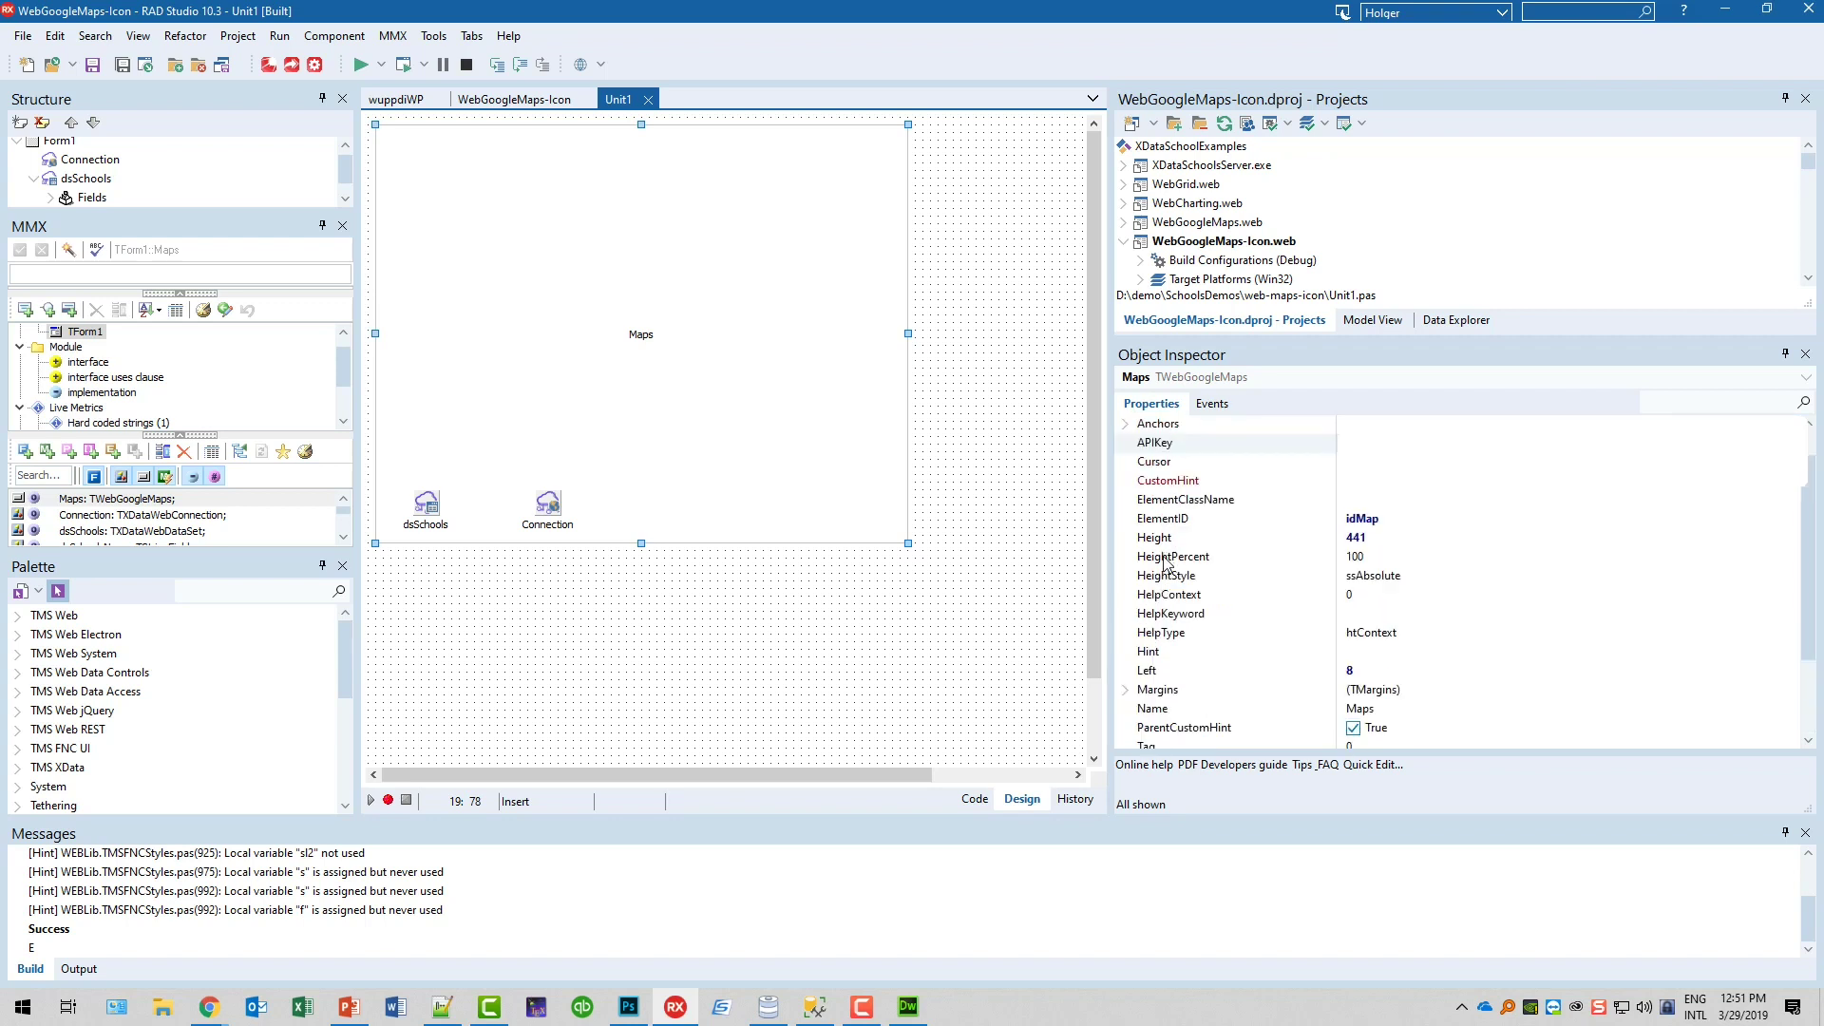
click(1165, 520)
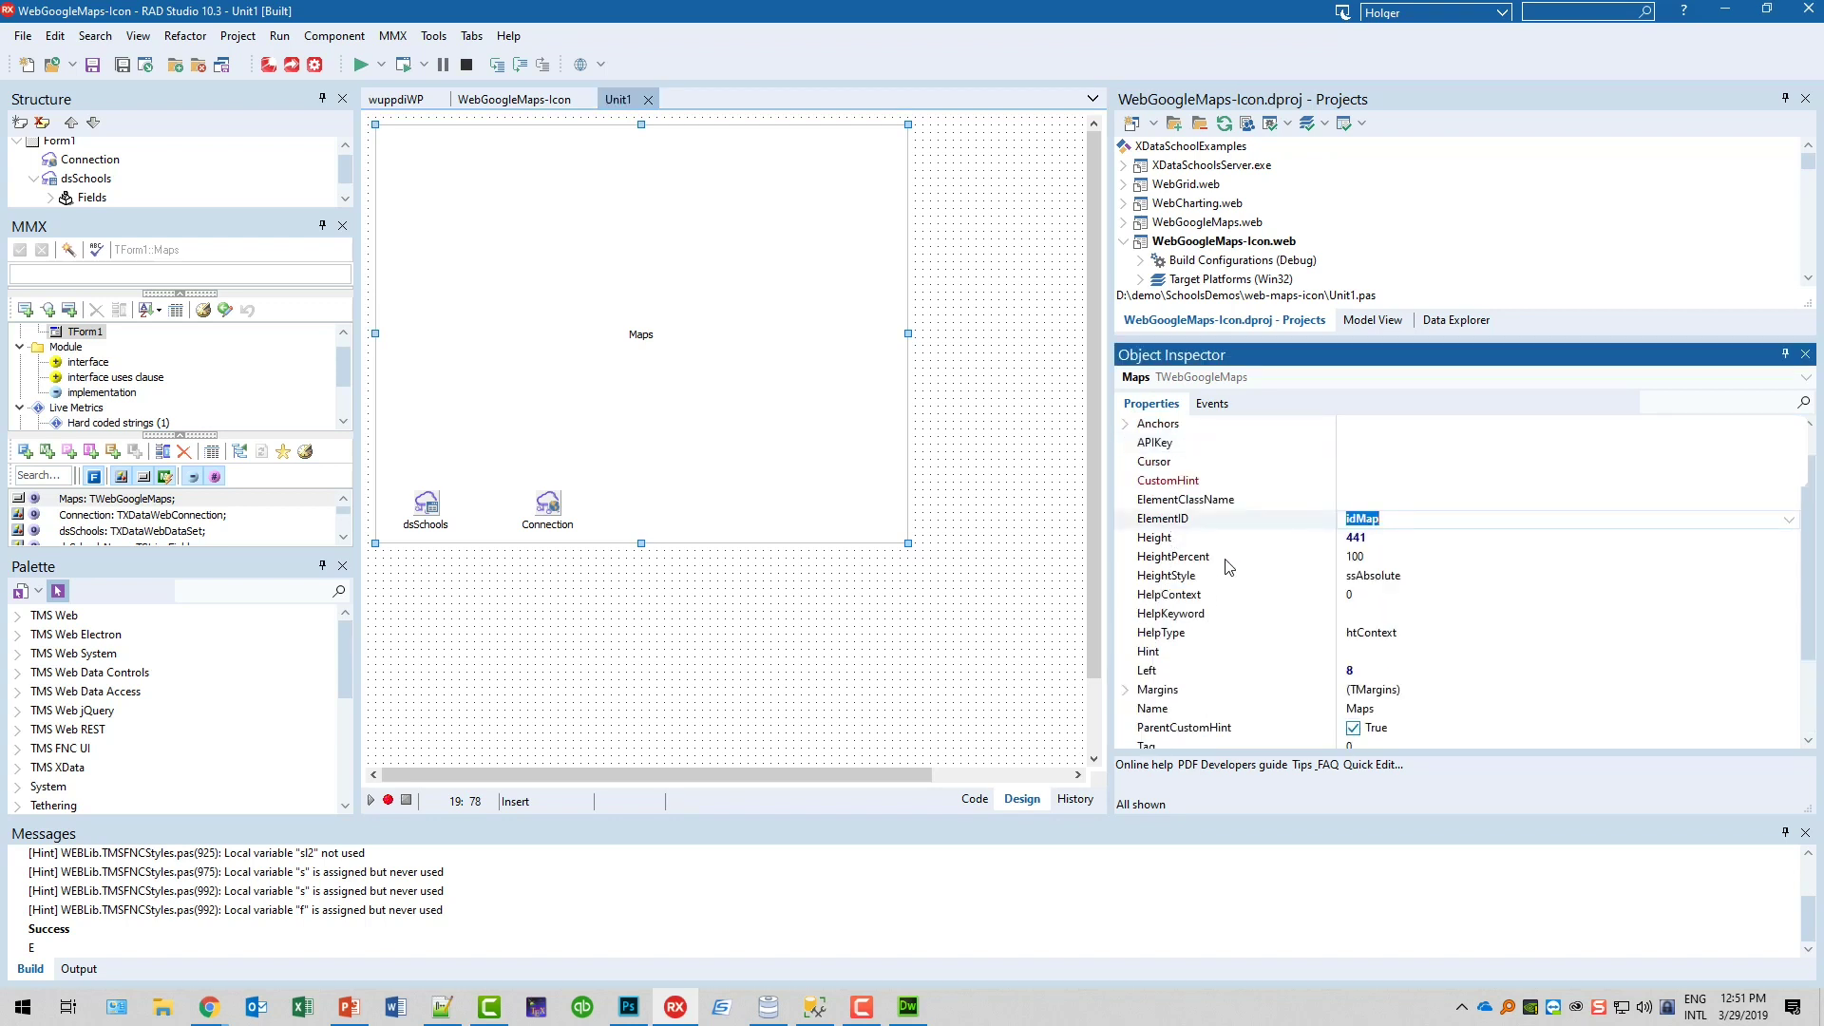
click(1375, 519)
Select the idMap div in Dreamweaver's index.html and enlarge Code view, then return to RAD Studio.
click(908, 1006)
scroll(941, 471, down, 3)
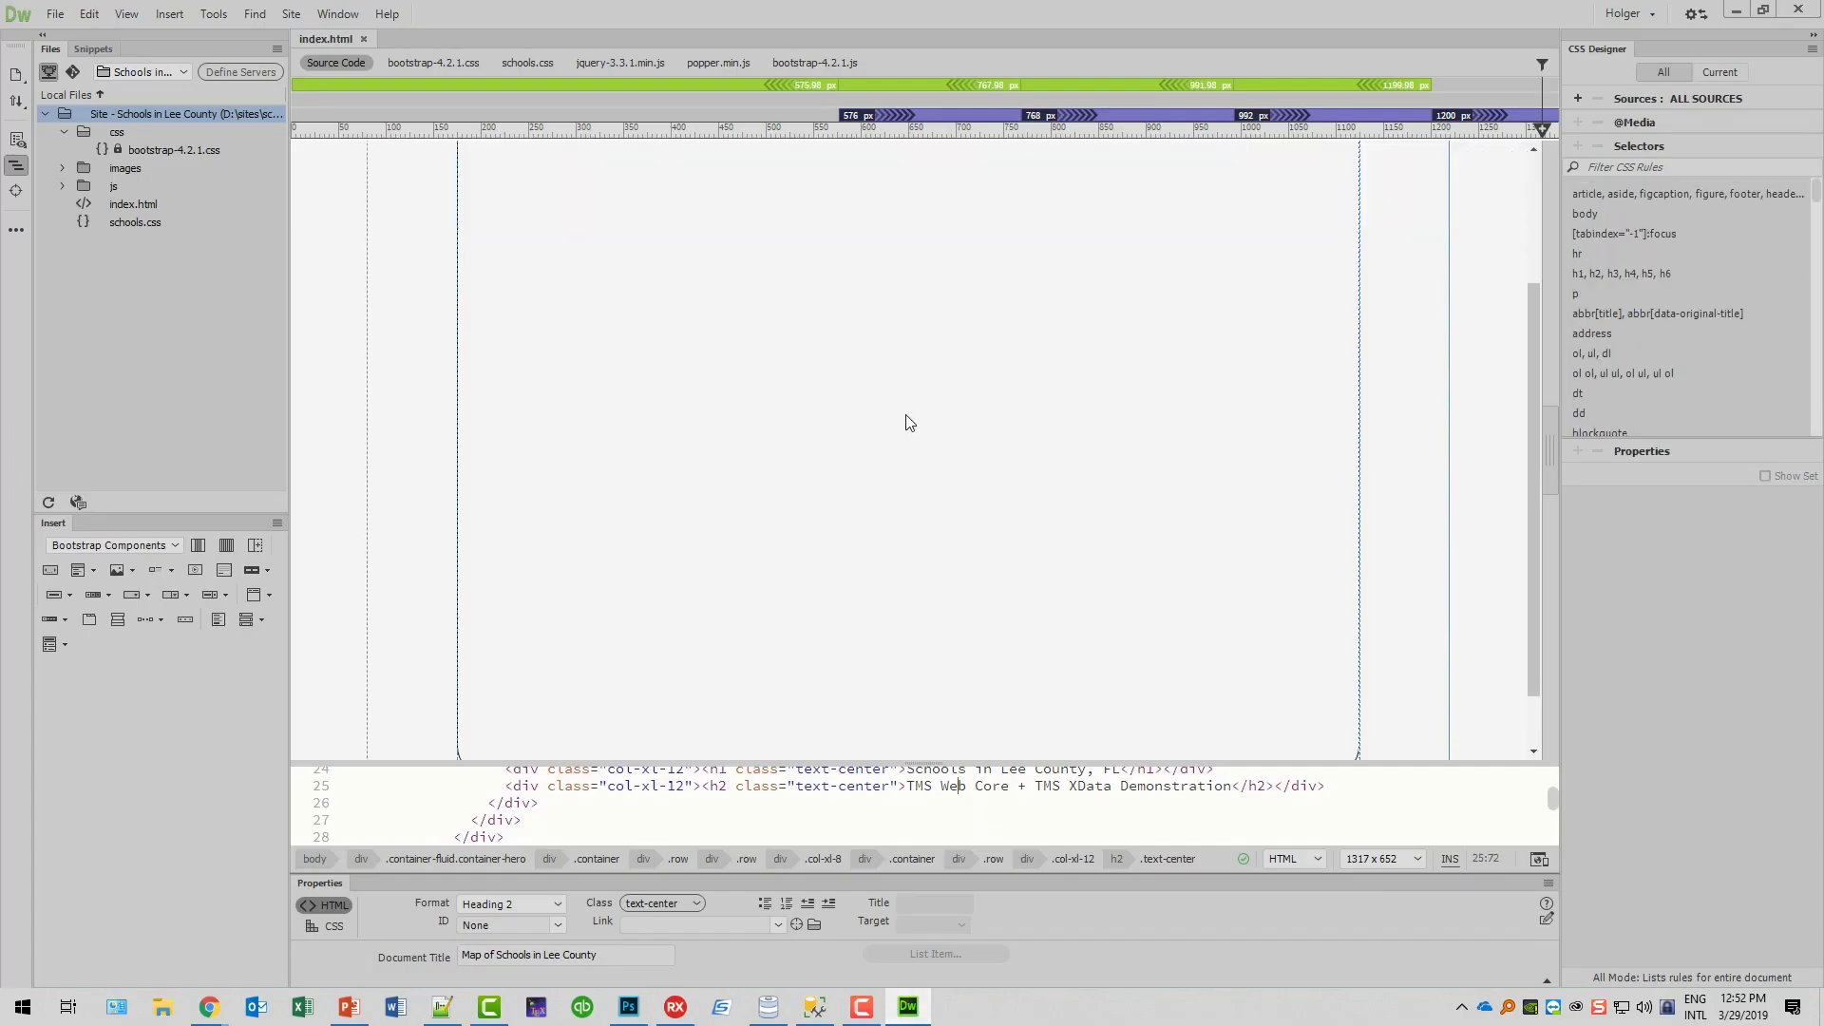
click(878, 360)
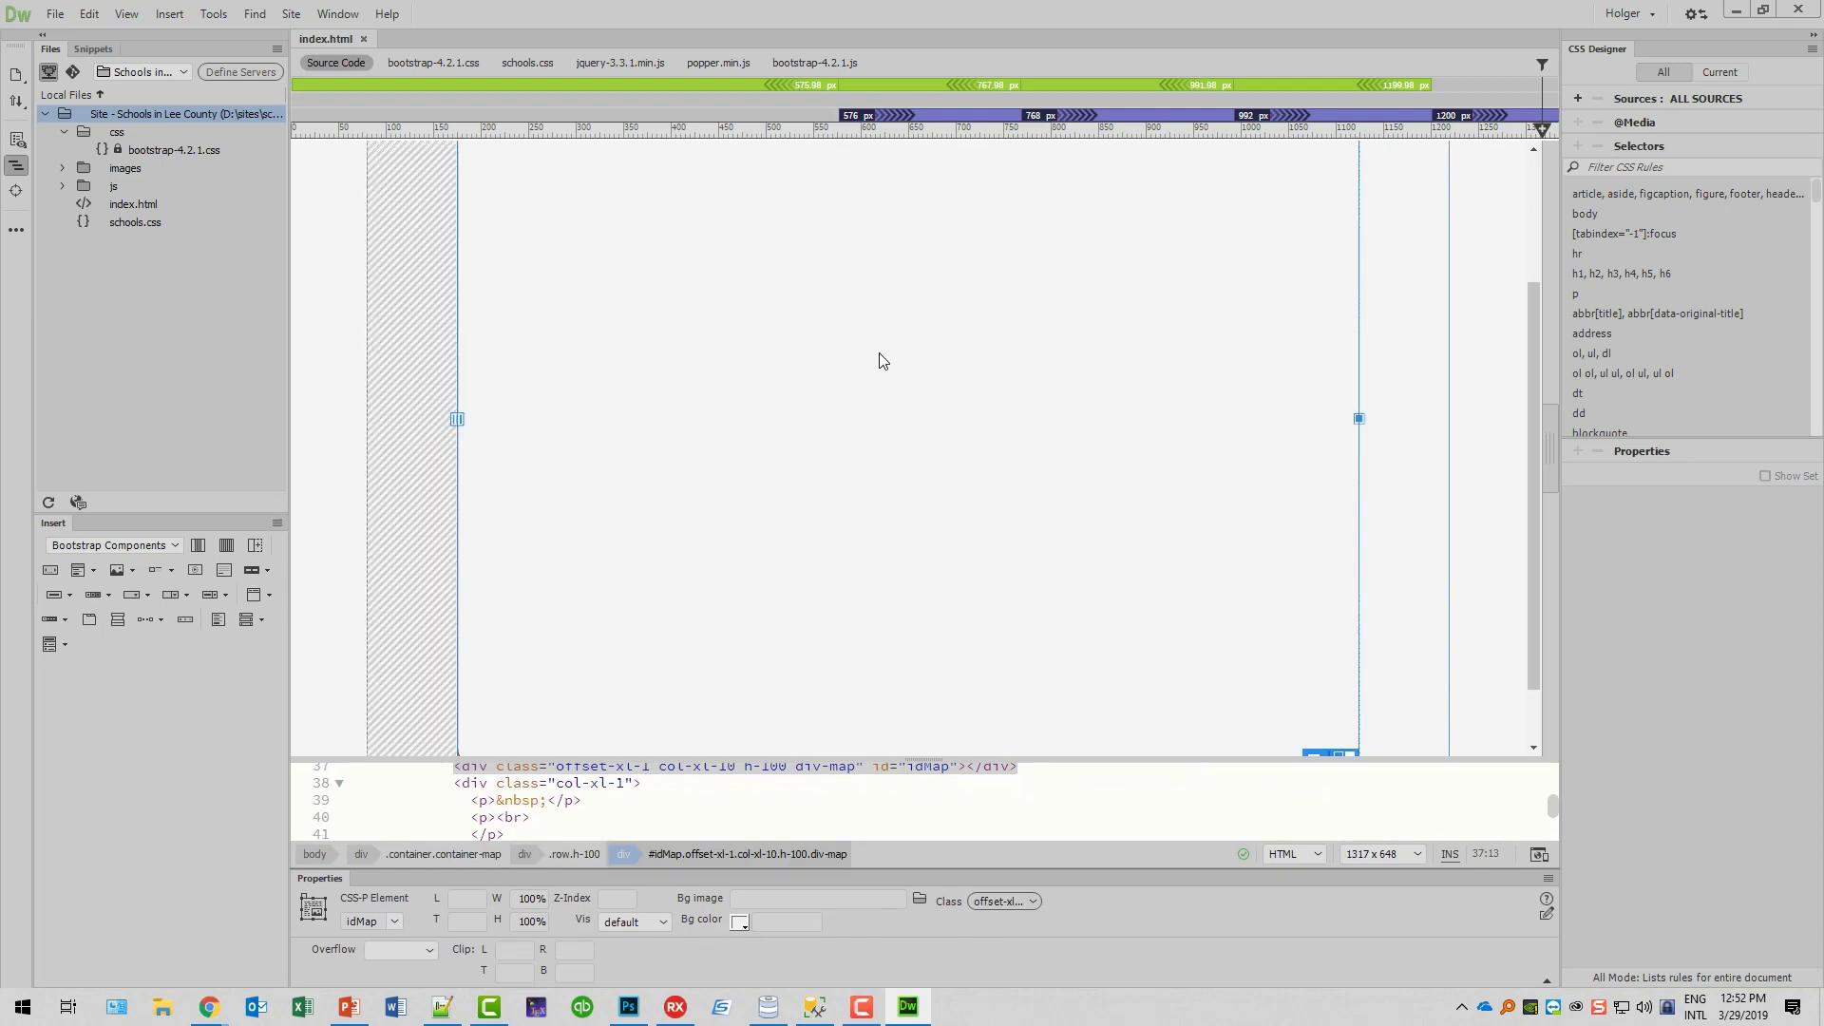
scroll(926, 802, up, 1)
scroll(925, 800, up, 1)
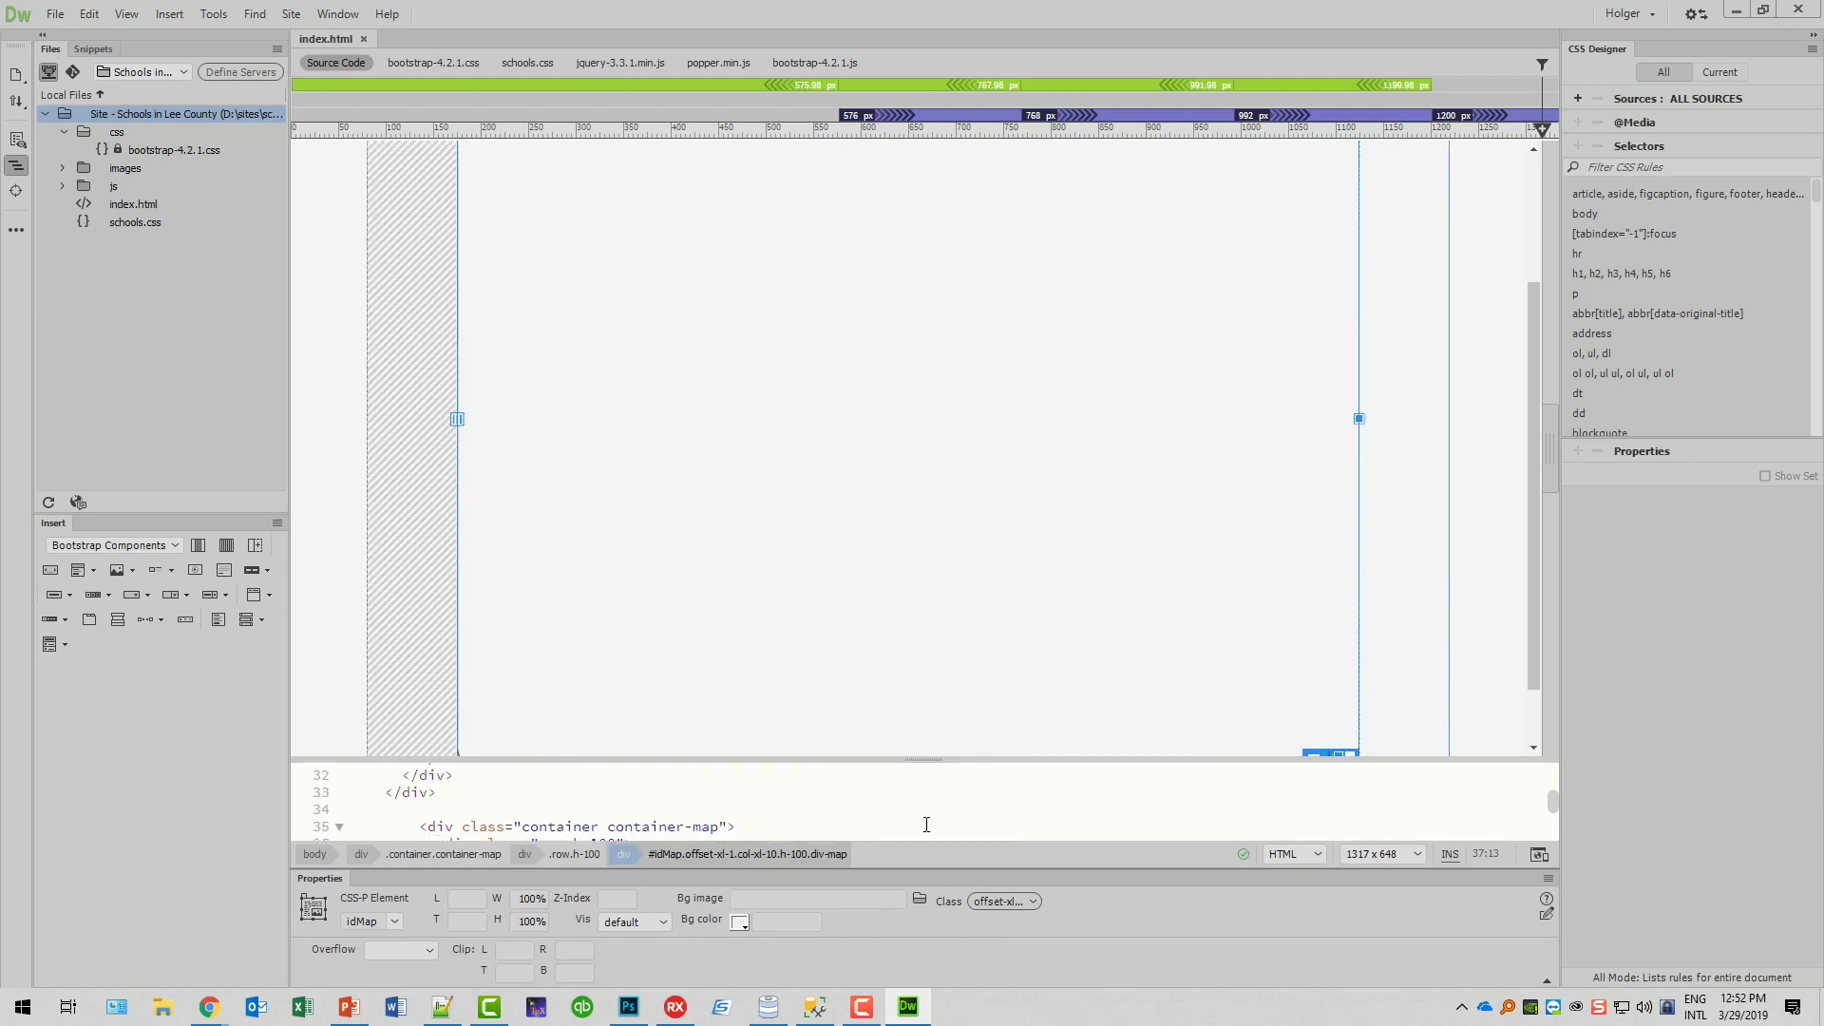
scroll(925, 802, down, 2)
drag(930, 758, 927, 608)
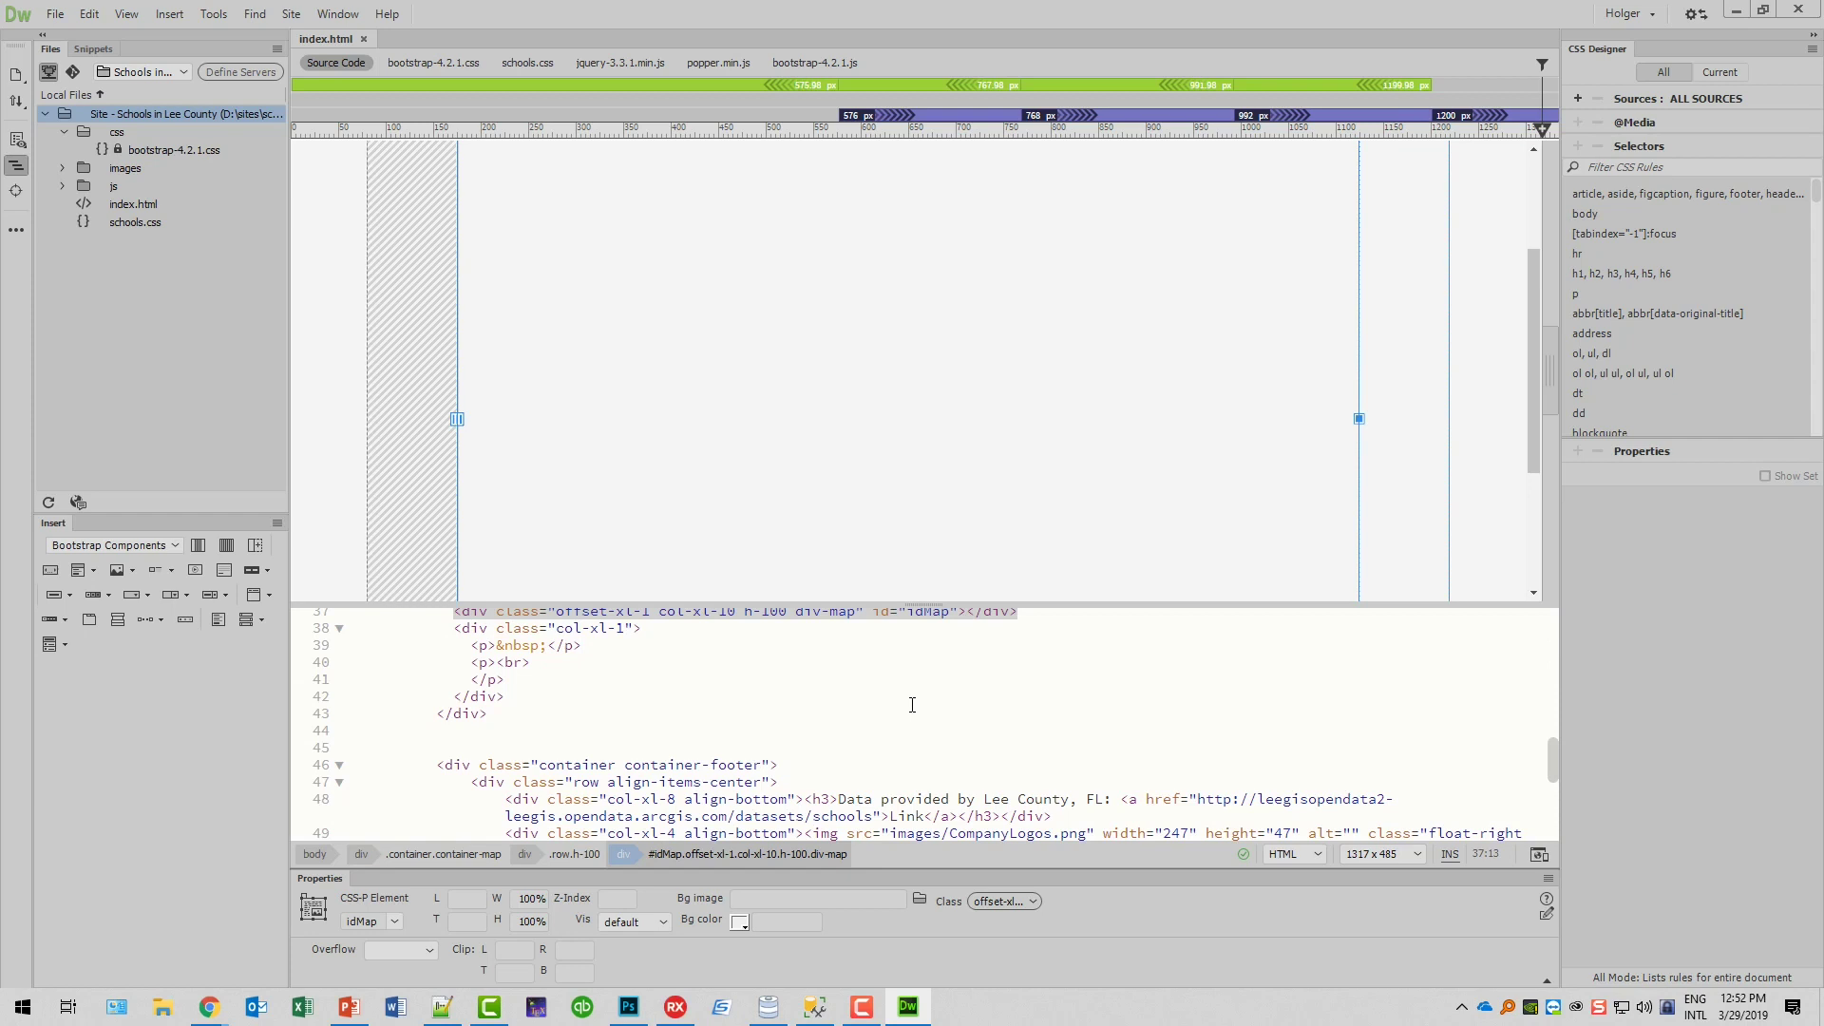
scroll(920, 699, up, 2)
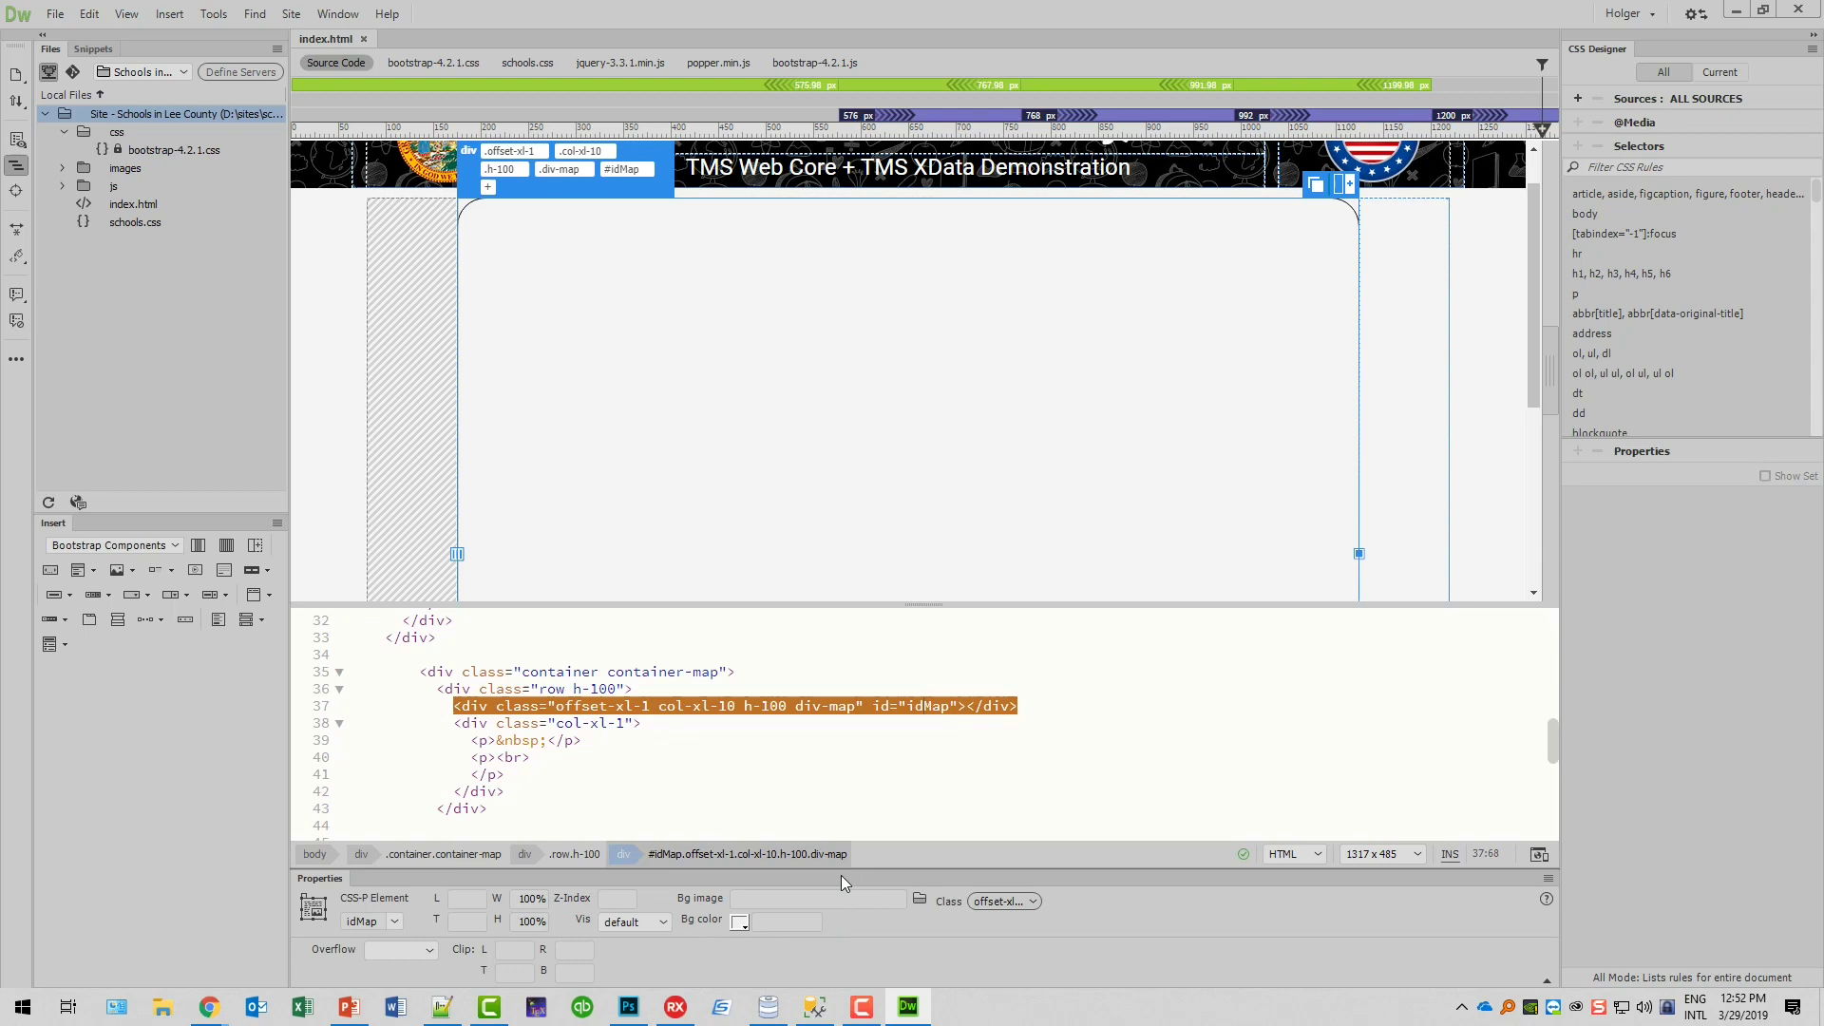
click(675, 1006)
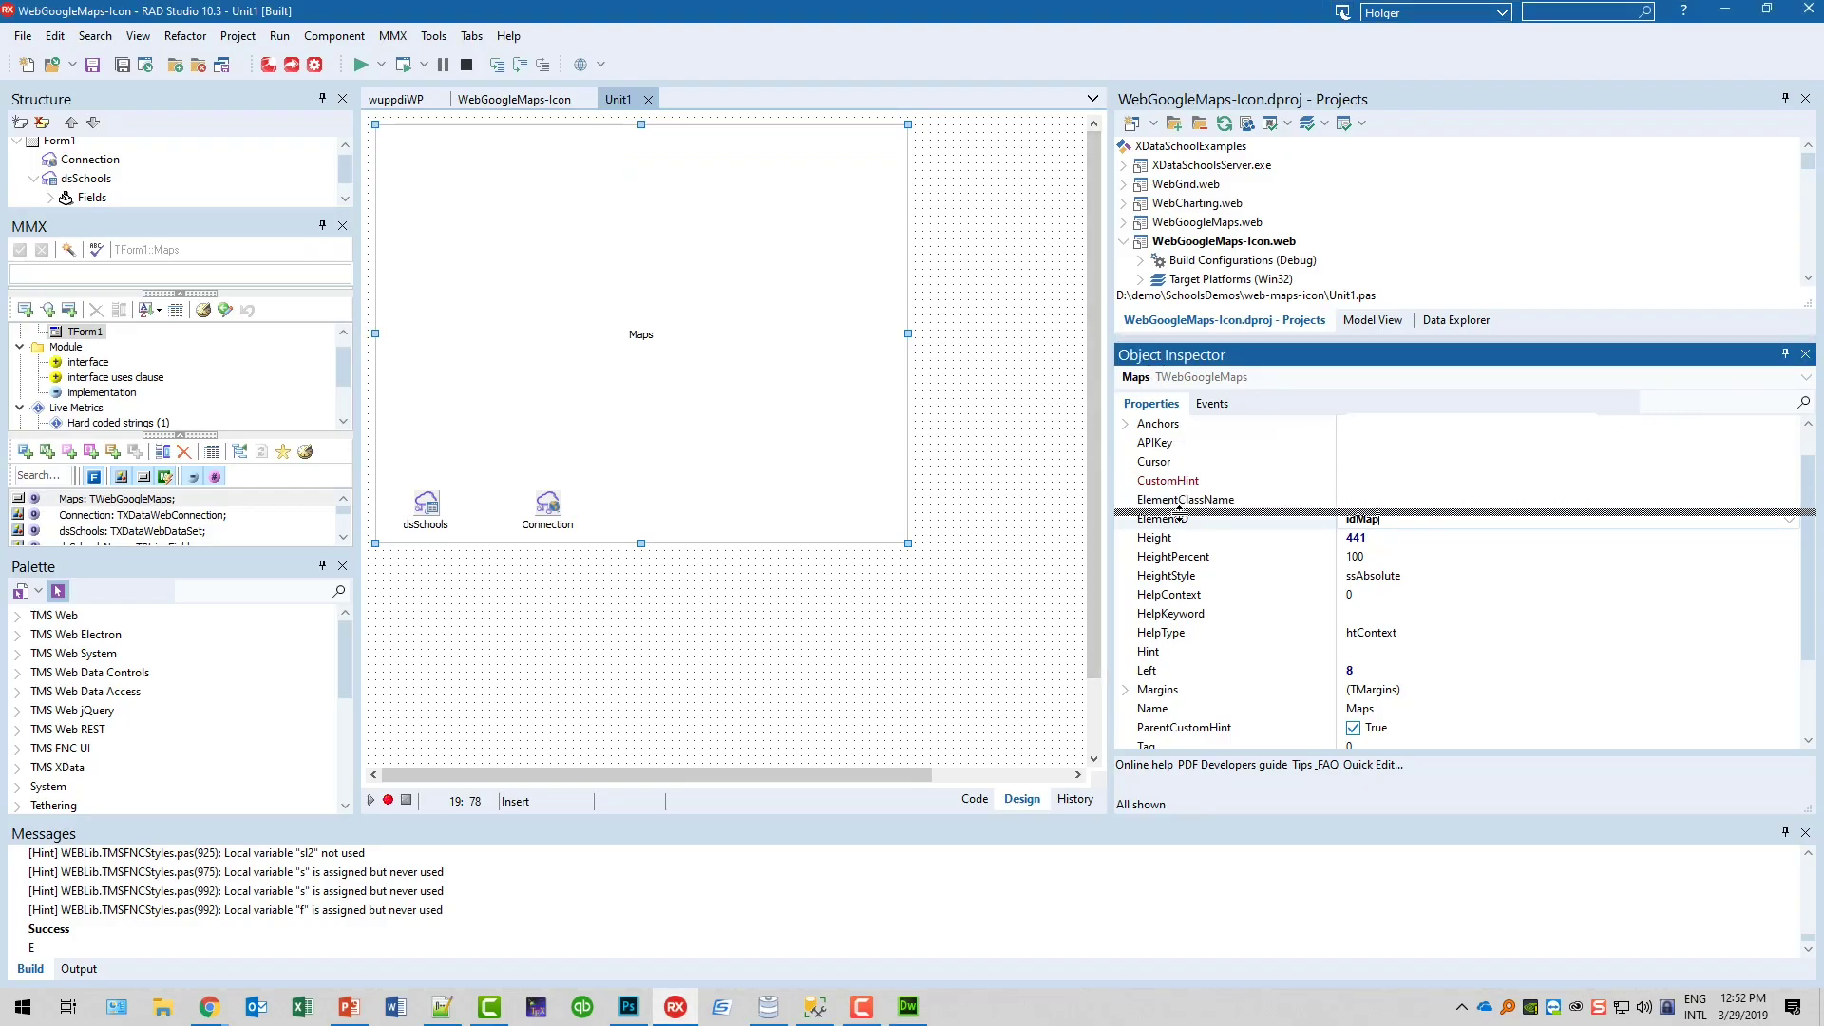
Enlarge the project tree, expand Unit1.pas, and select its Unit1.html file.
drag(1167, 340, 1167, 513)
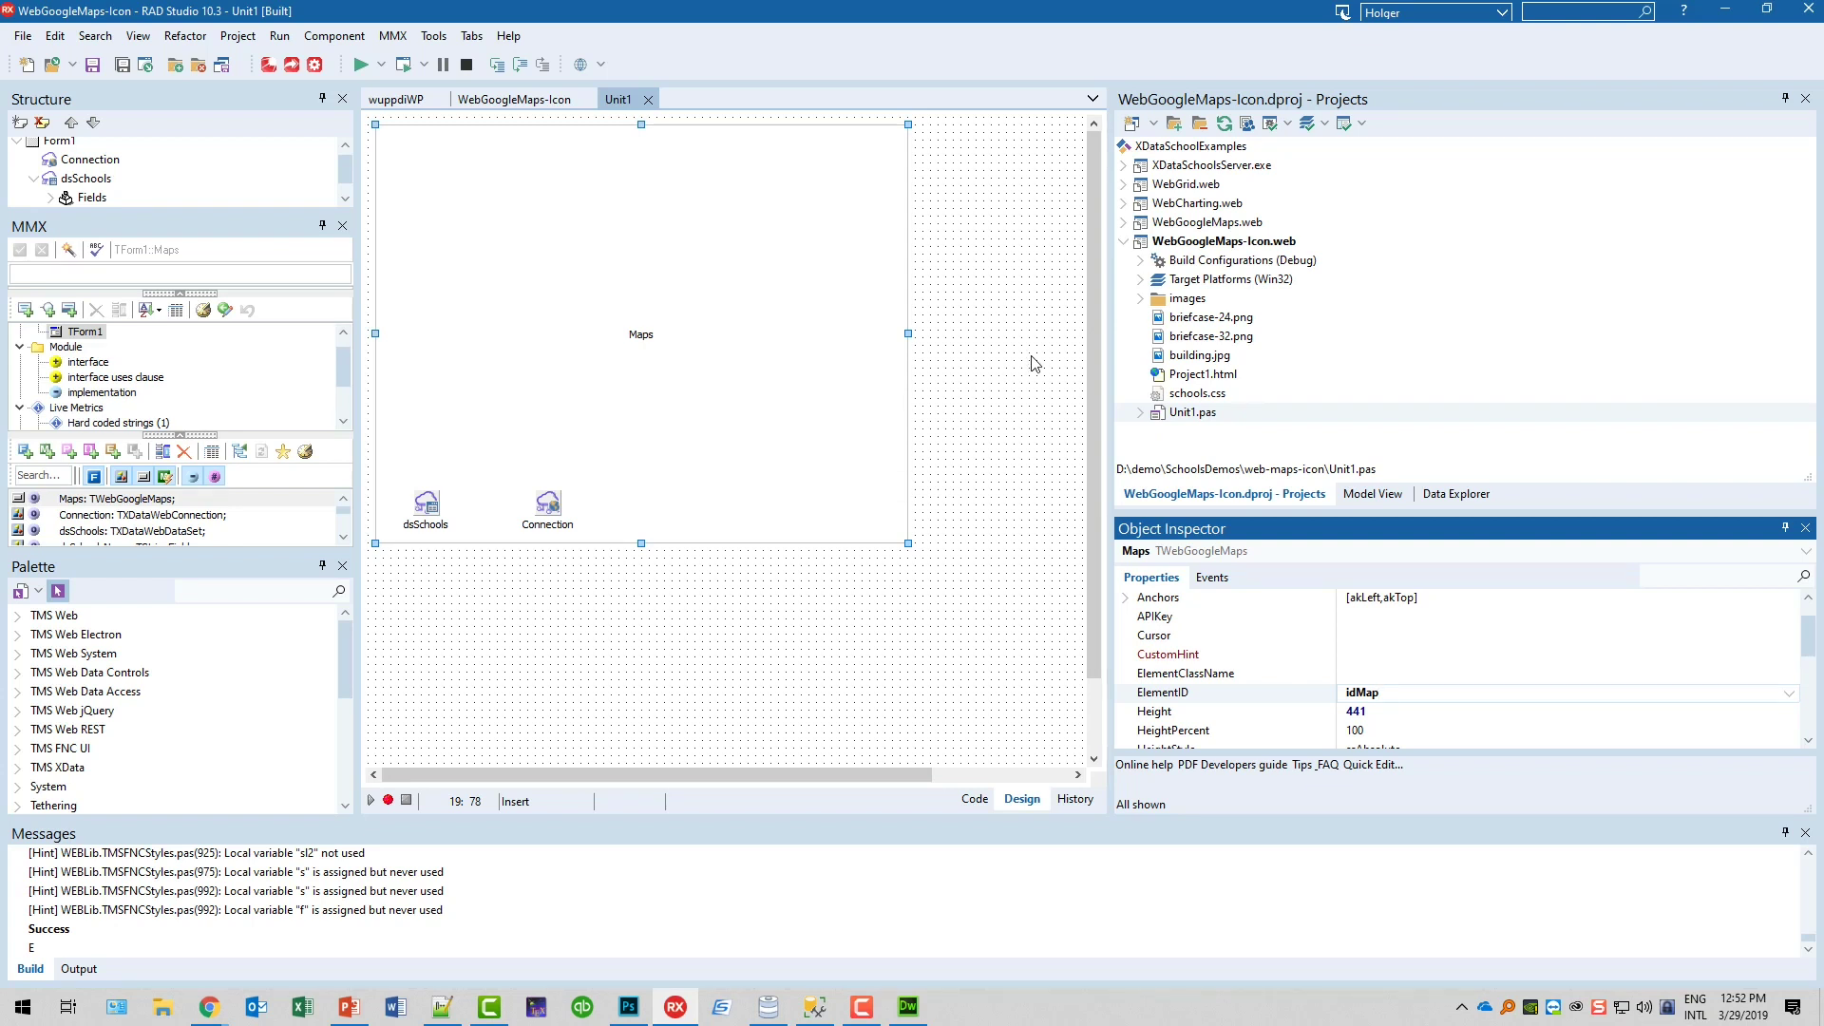
click(1141, 415)
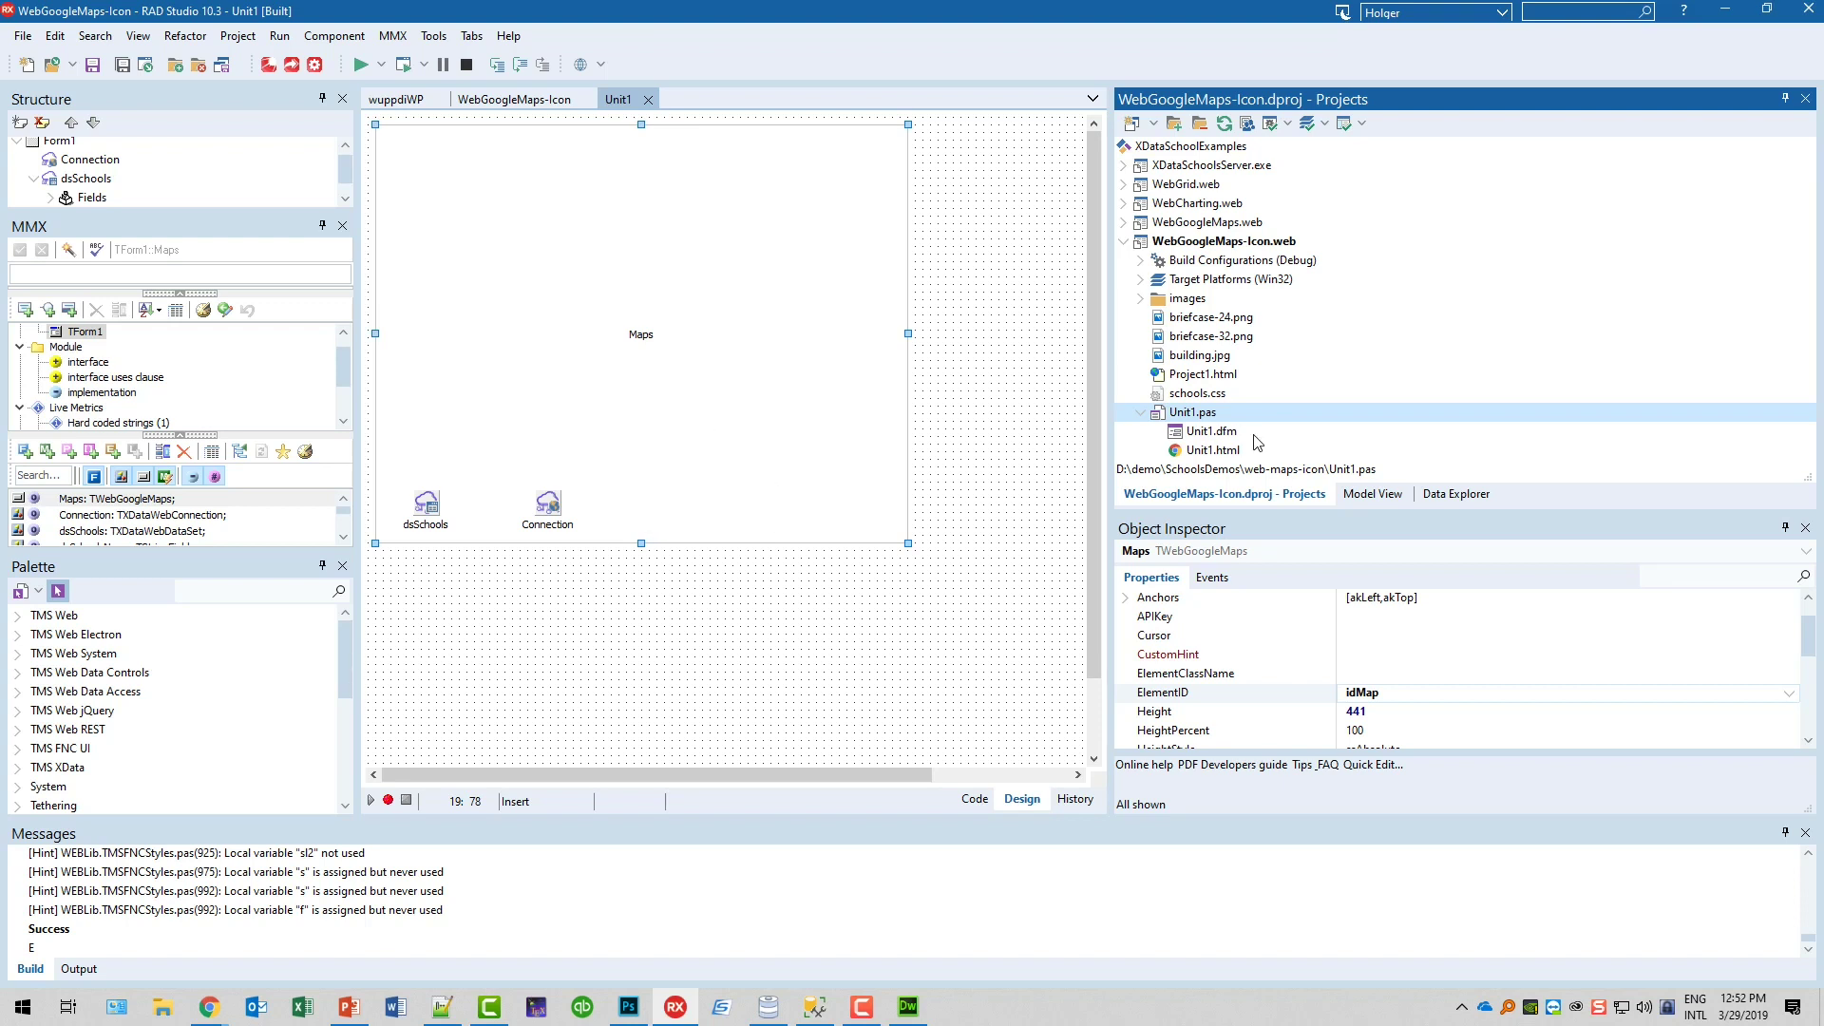
click(1191, 451)
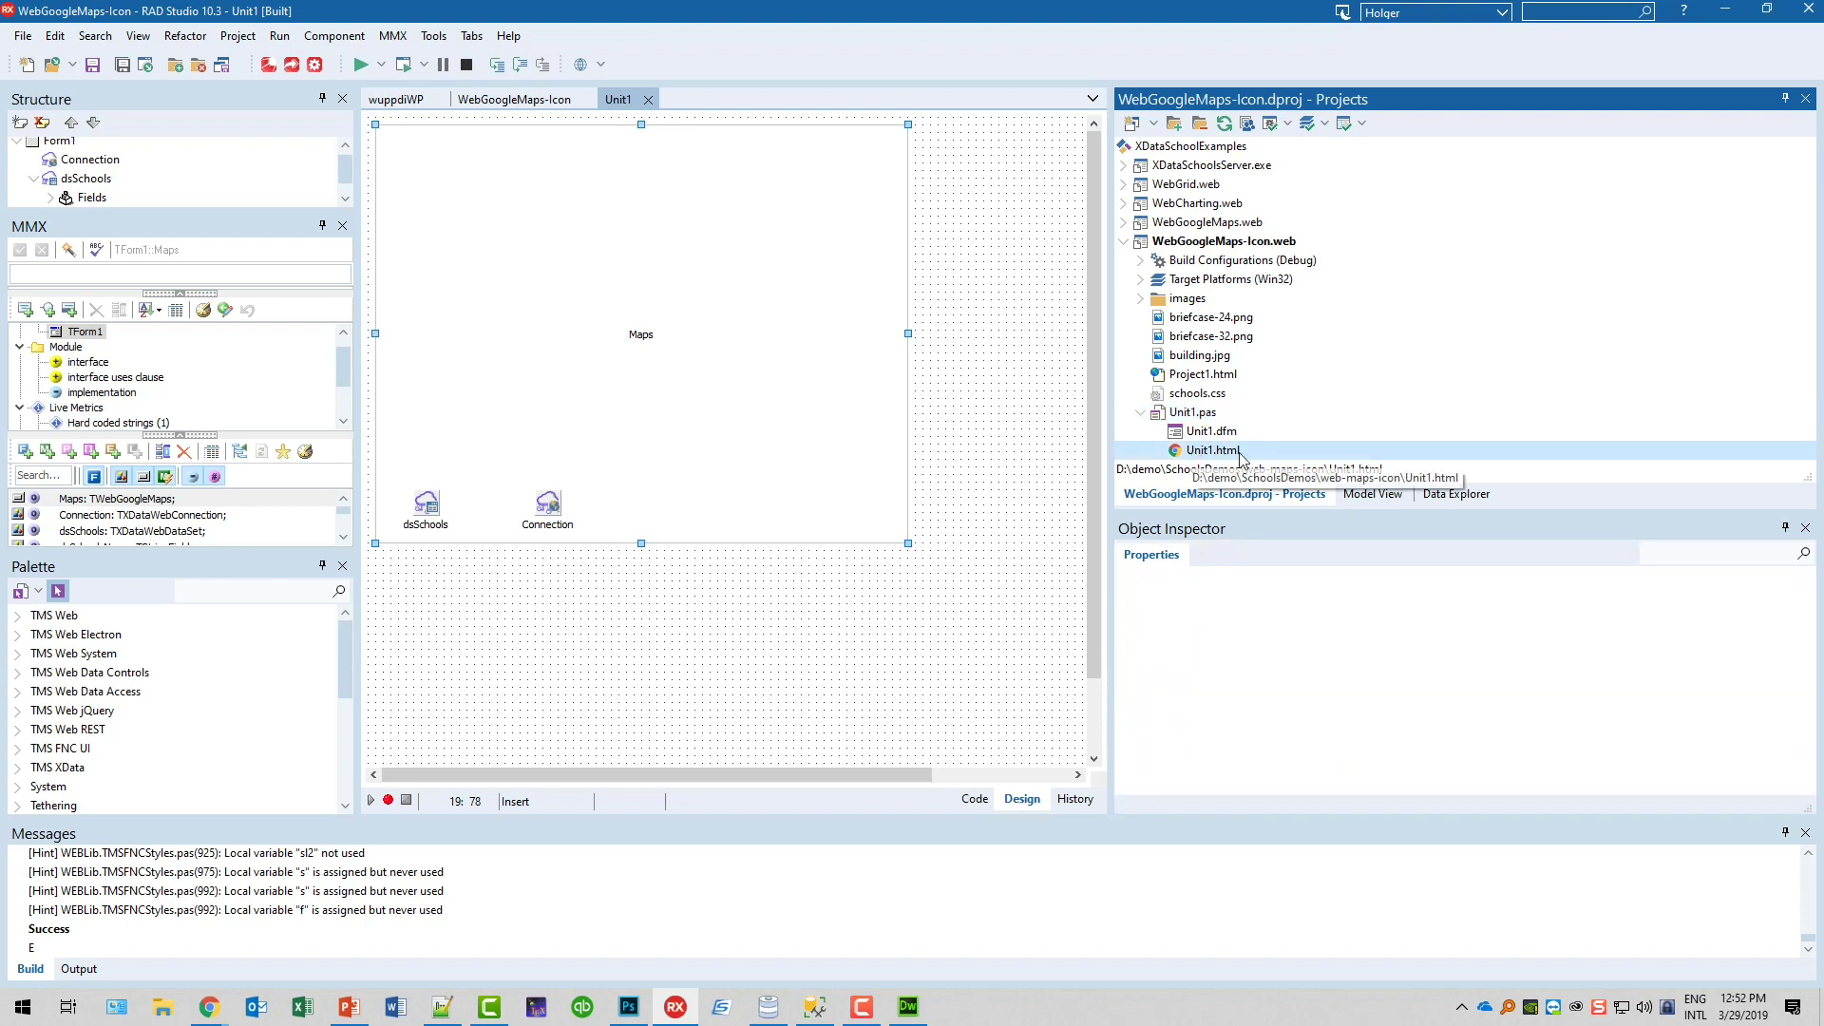
Open Unit1.html in the editor and inspect the googleapis fonts link on line 9.
double_click(1211, 450)
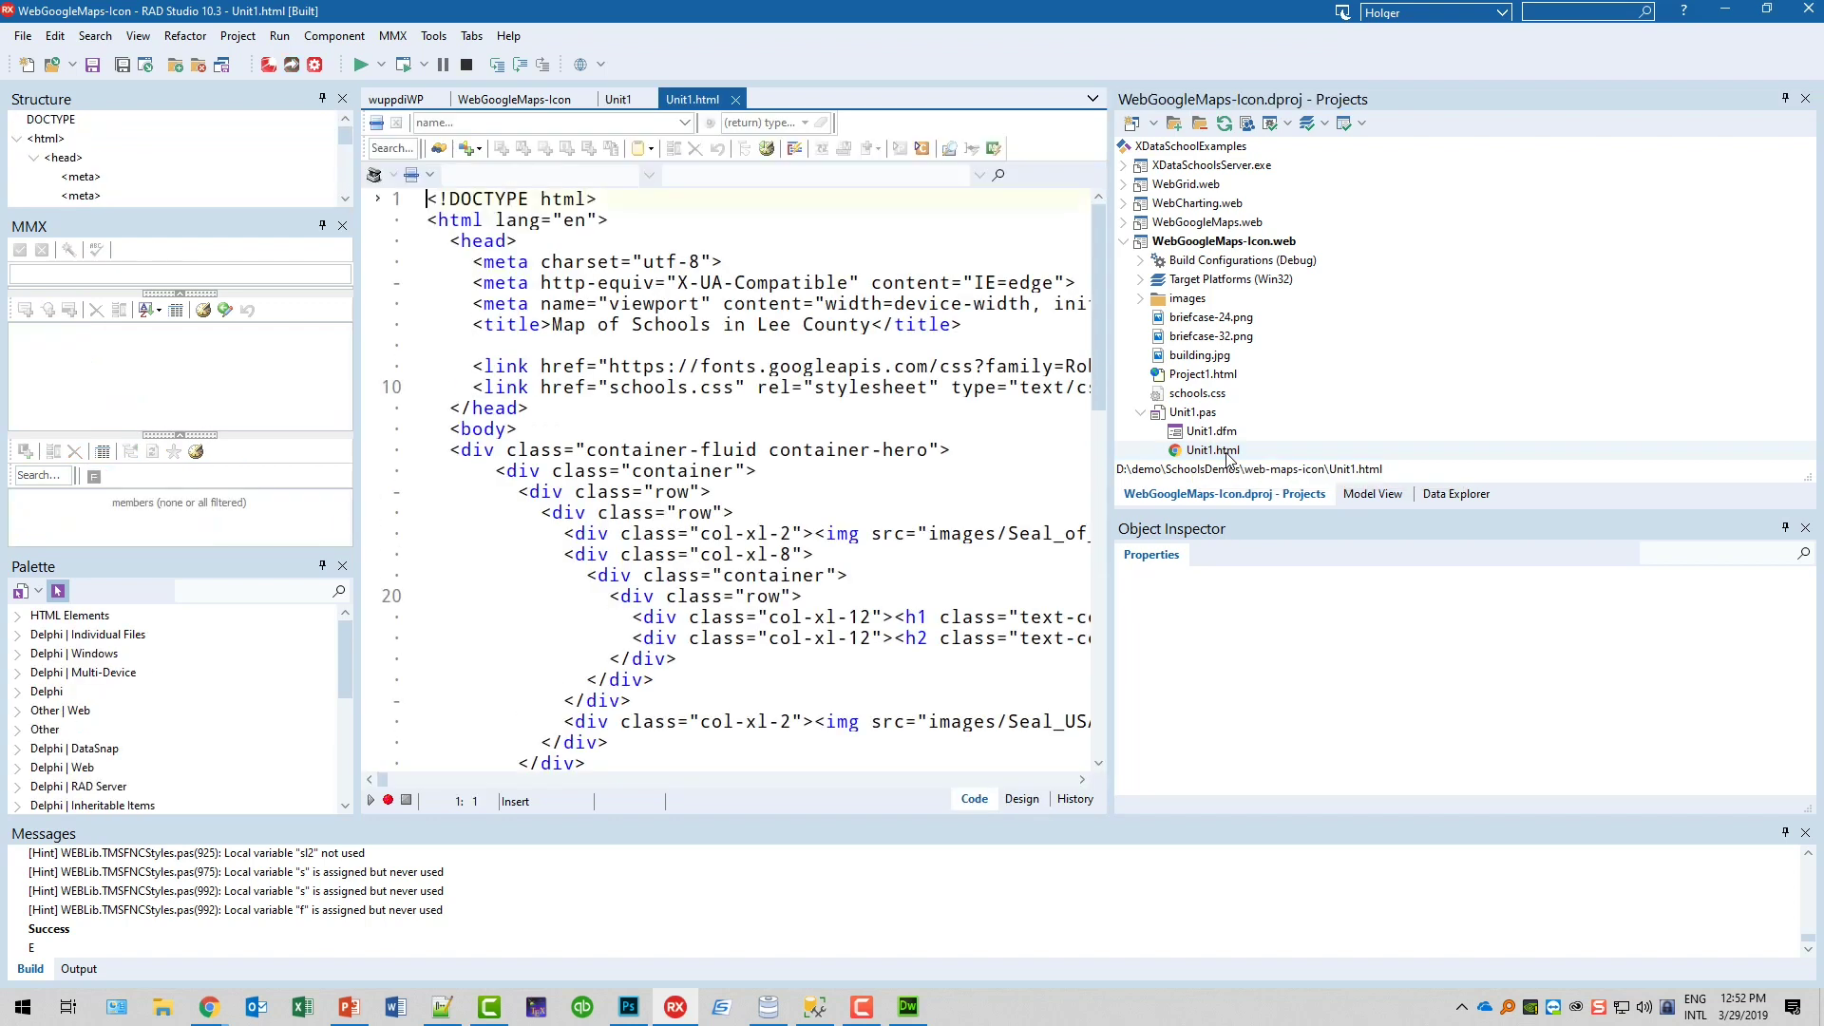
scroll(756, 378, down, 1)
scroll(756, 378, down, 5)
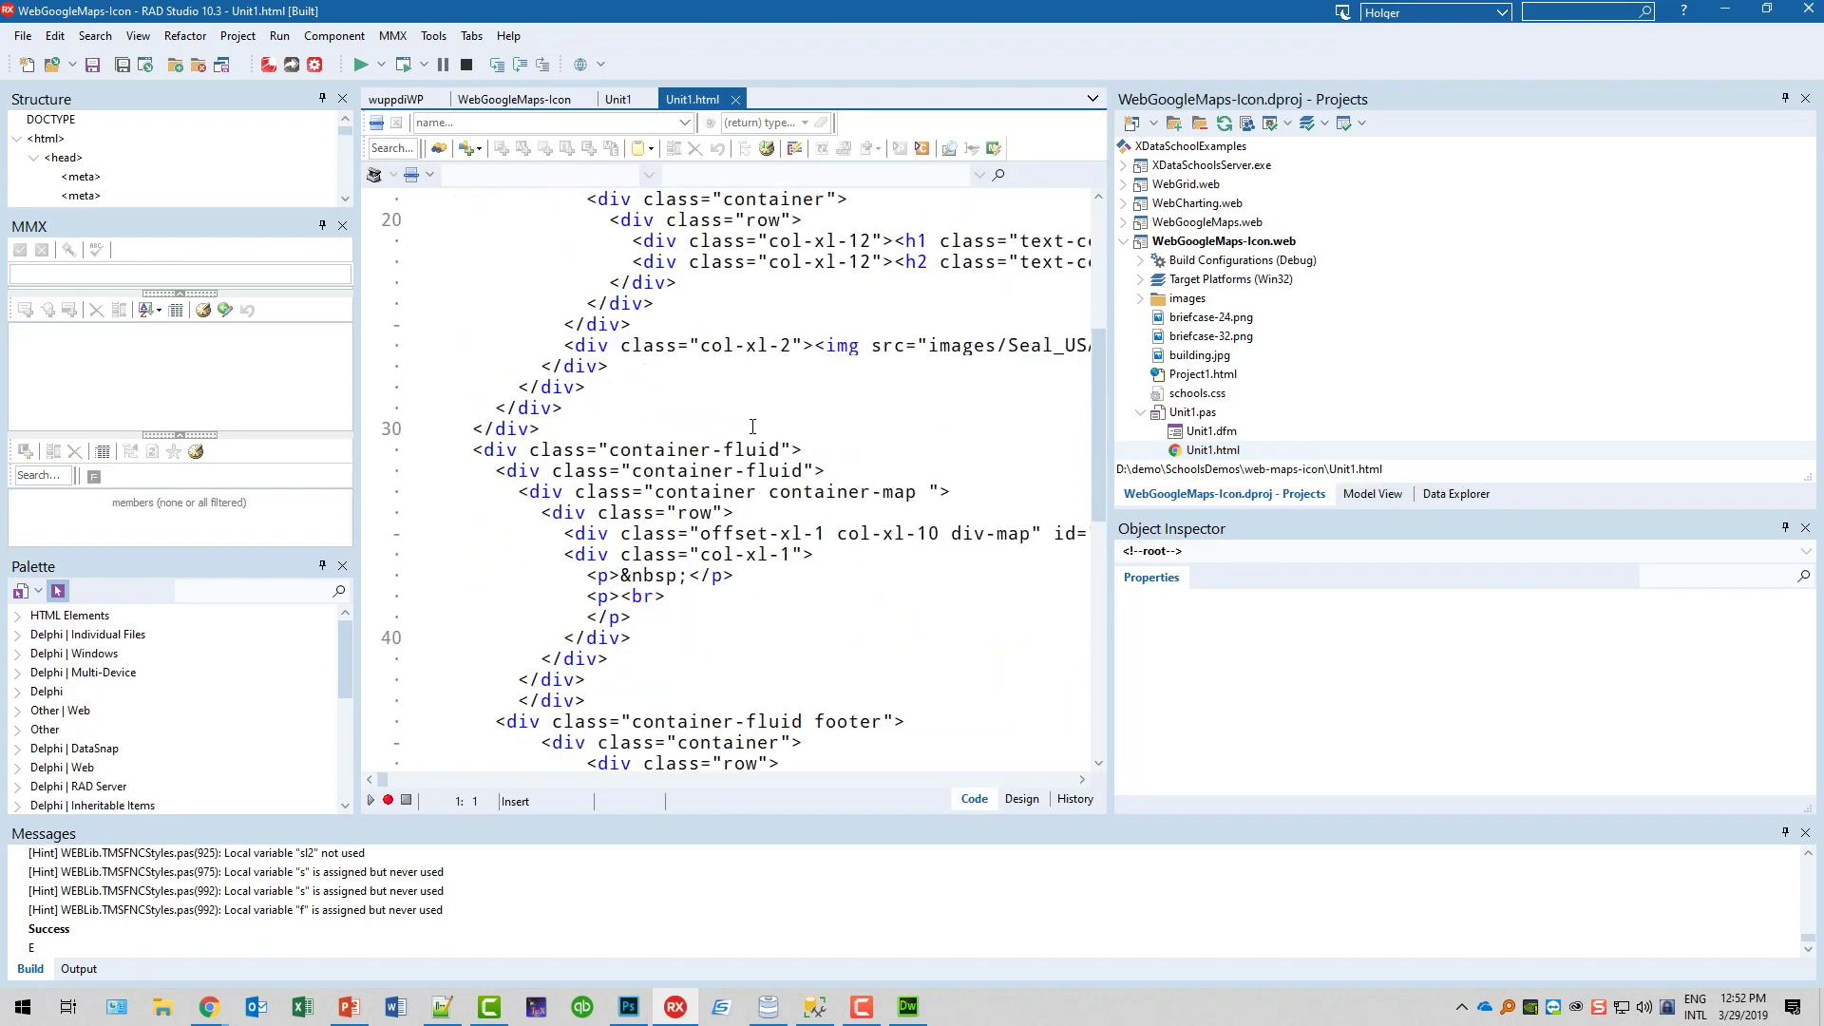
scroll(753, 427, down, 4)
scroll(753, 475, up, 6)
scroll(752, 474, up, 4)
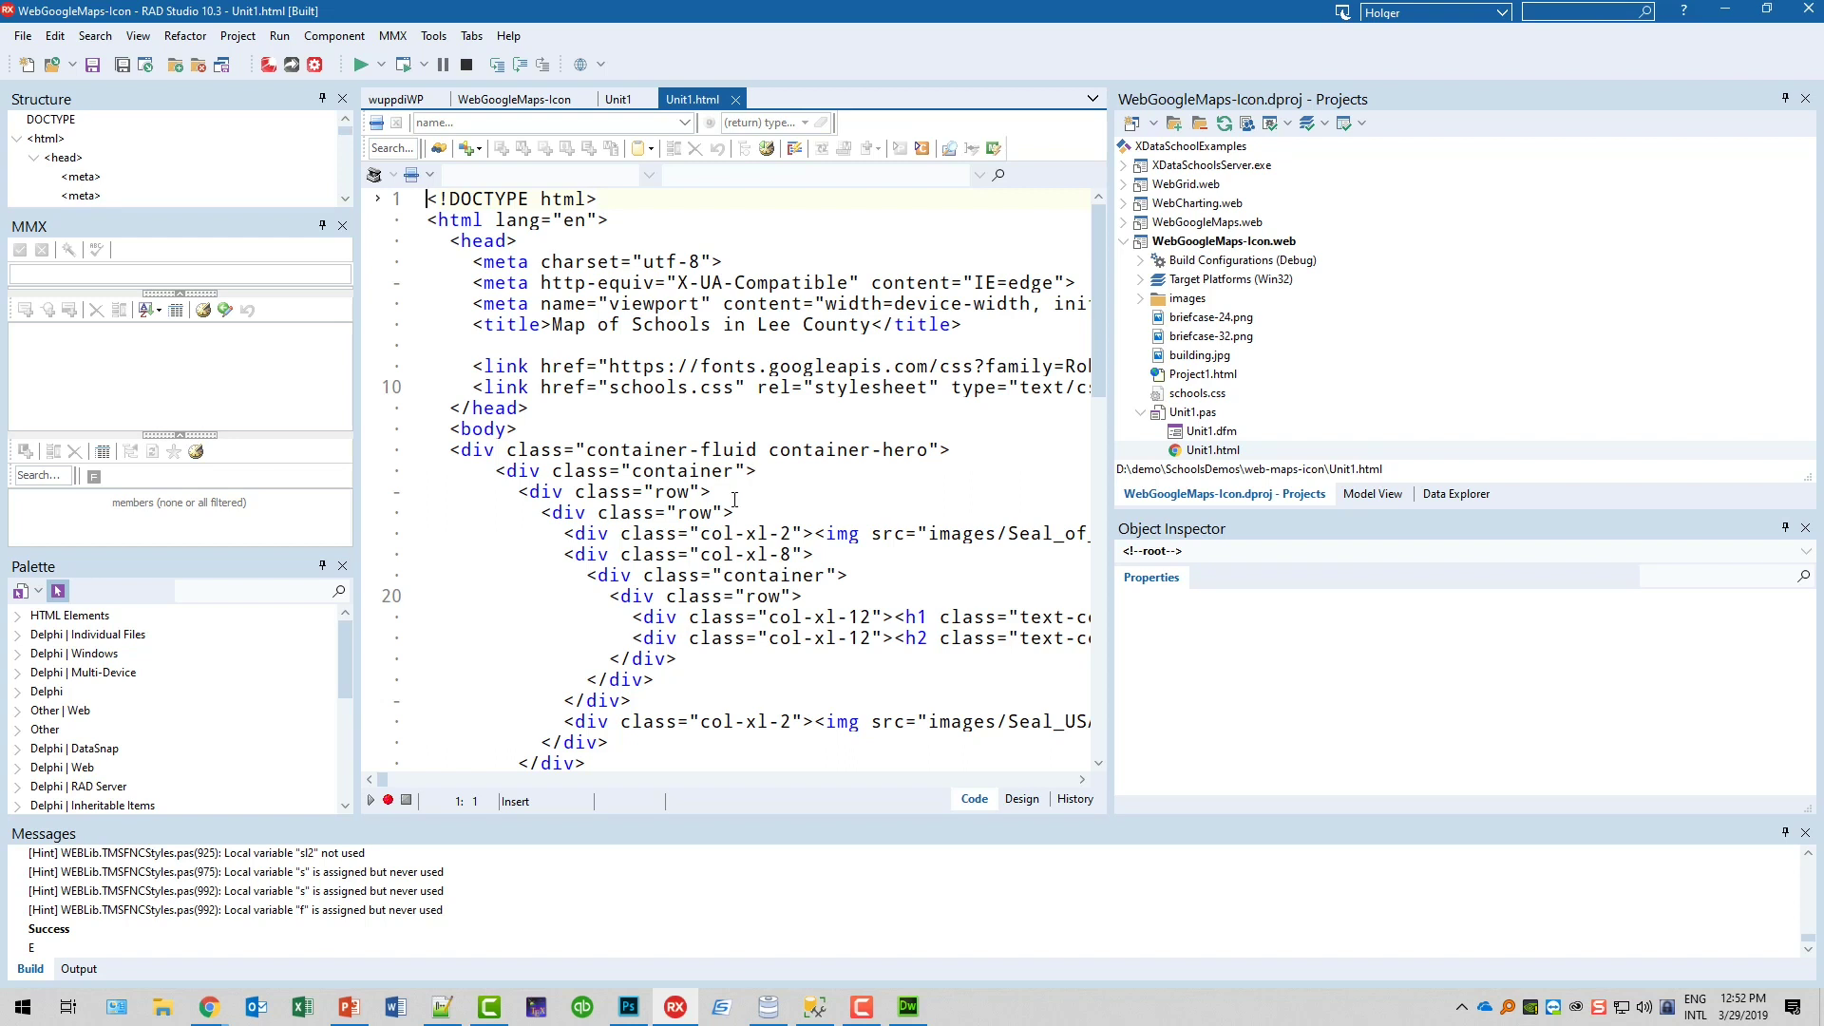
scroll(734, 497, down, 1)
scroll(733, 498, up, 1)
scroll(688, 530, down, 3)
scroll(689, 531, down, 2)
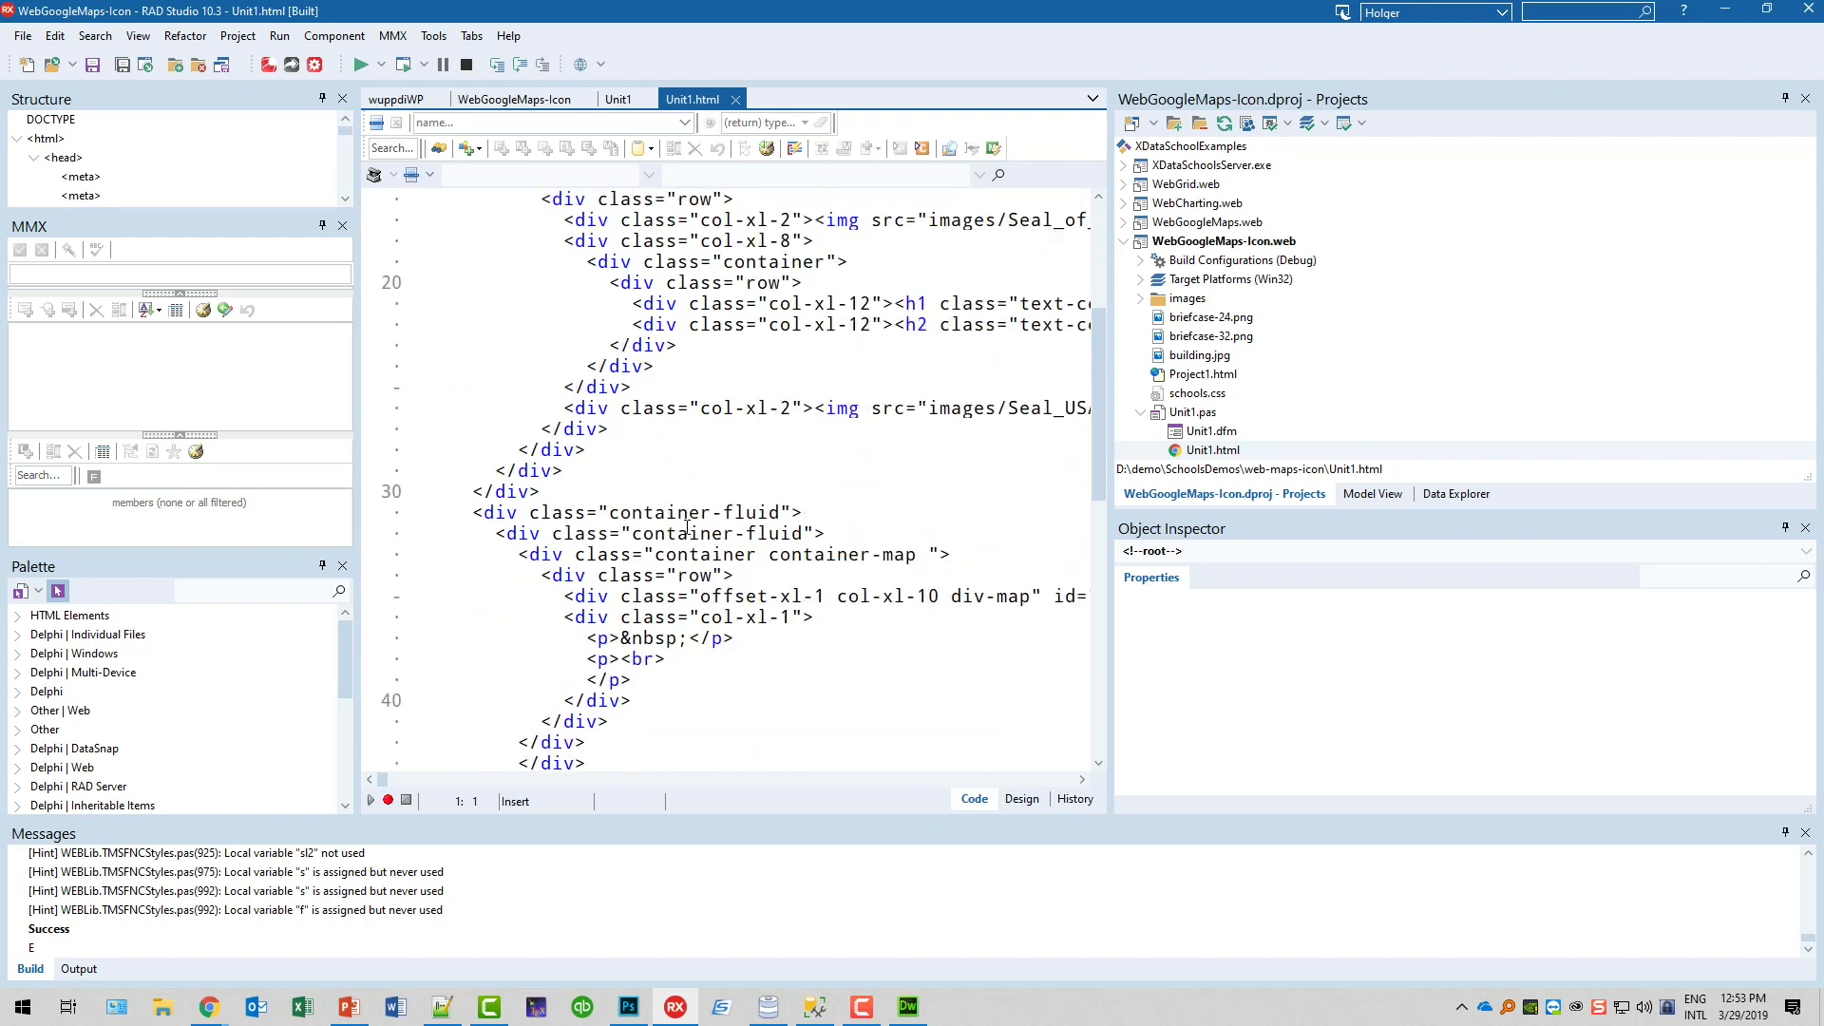
scroll(686, 527, down, 3)
scroll(685, 528, down, 2)
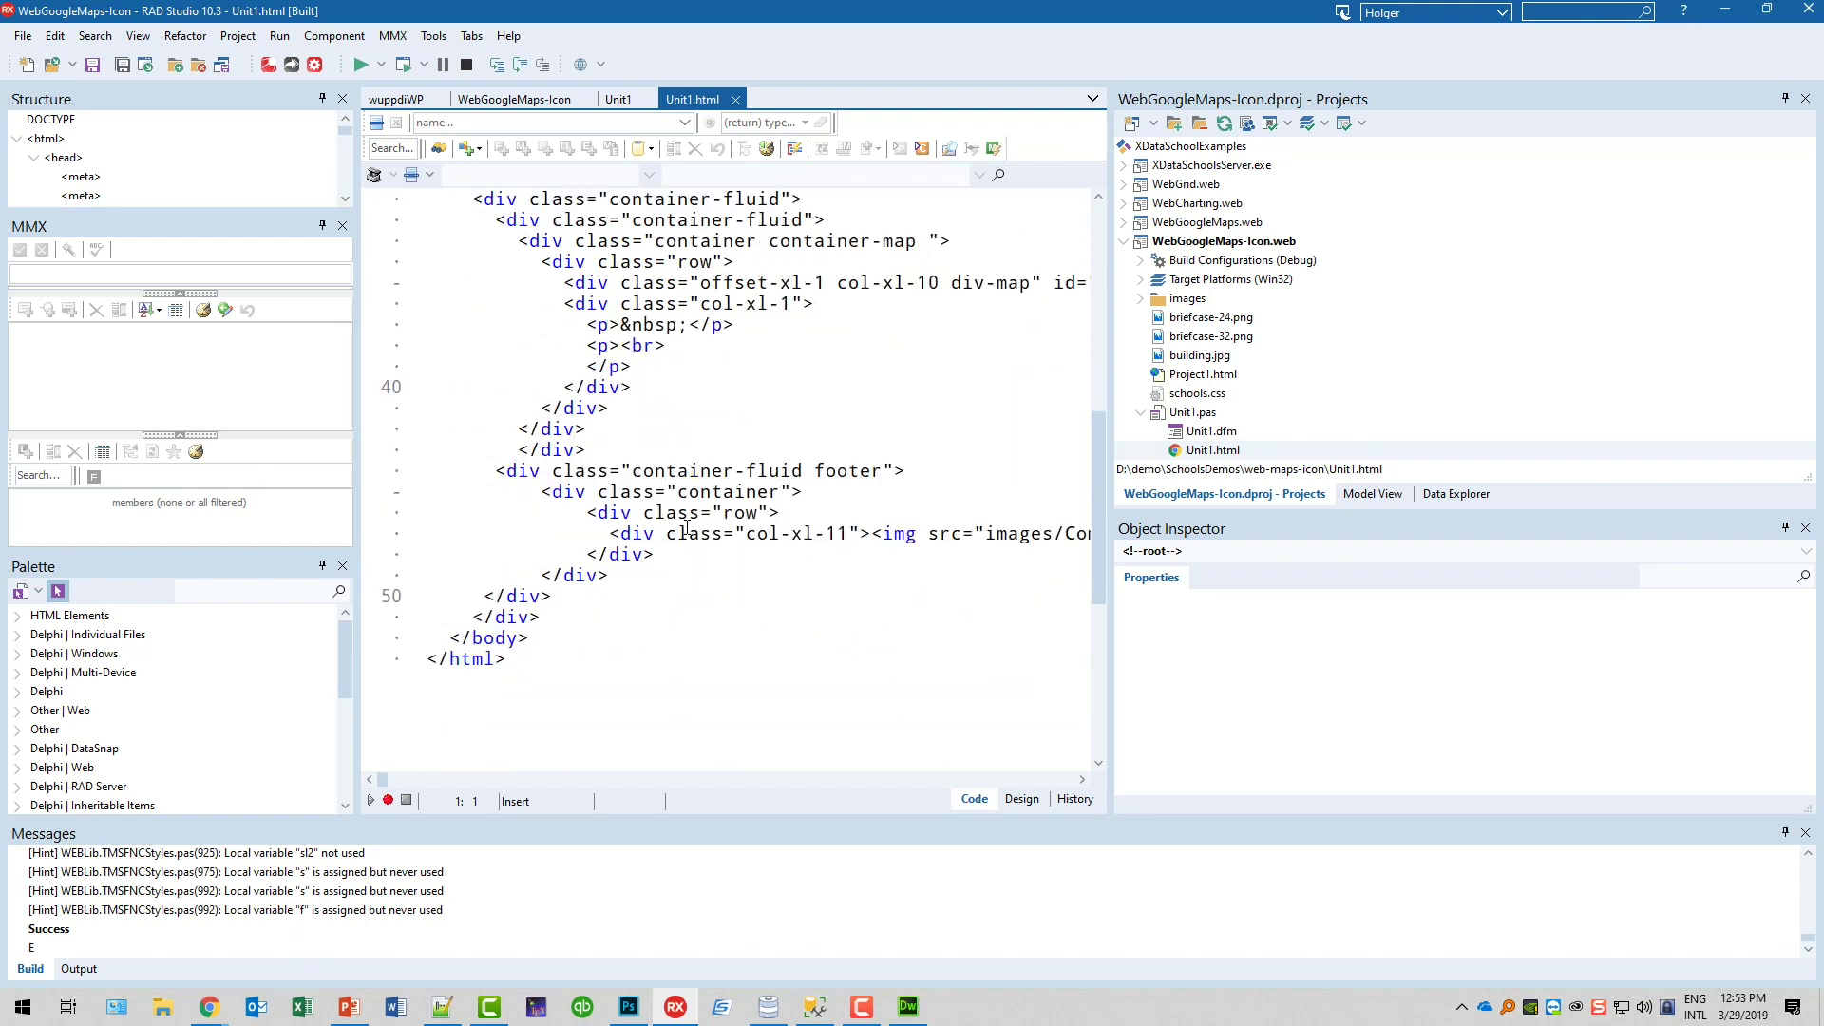
scroll(684, 521, up, 2)
scroll(684, 522, up, 7)
scroll(669, 379, up, 1)
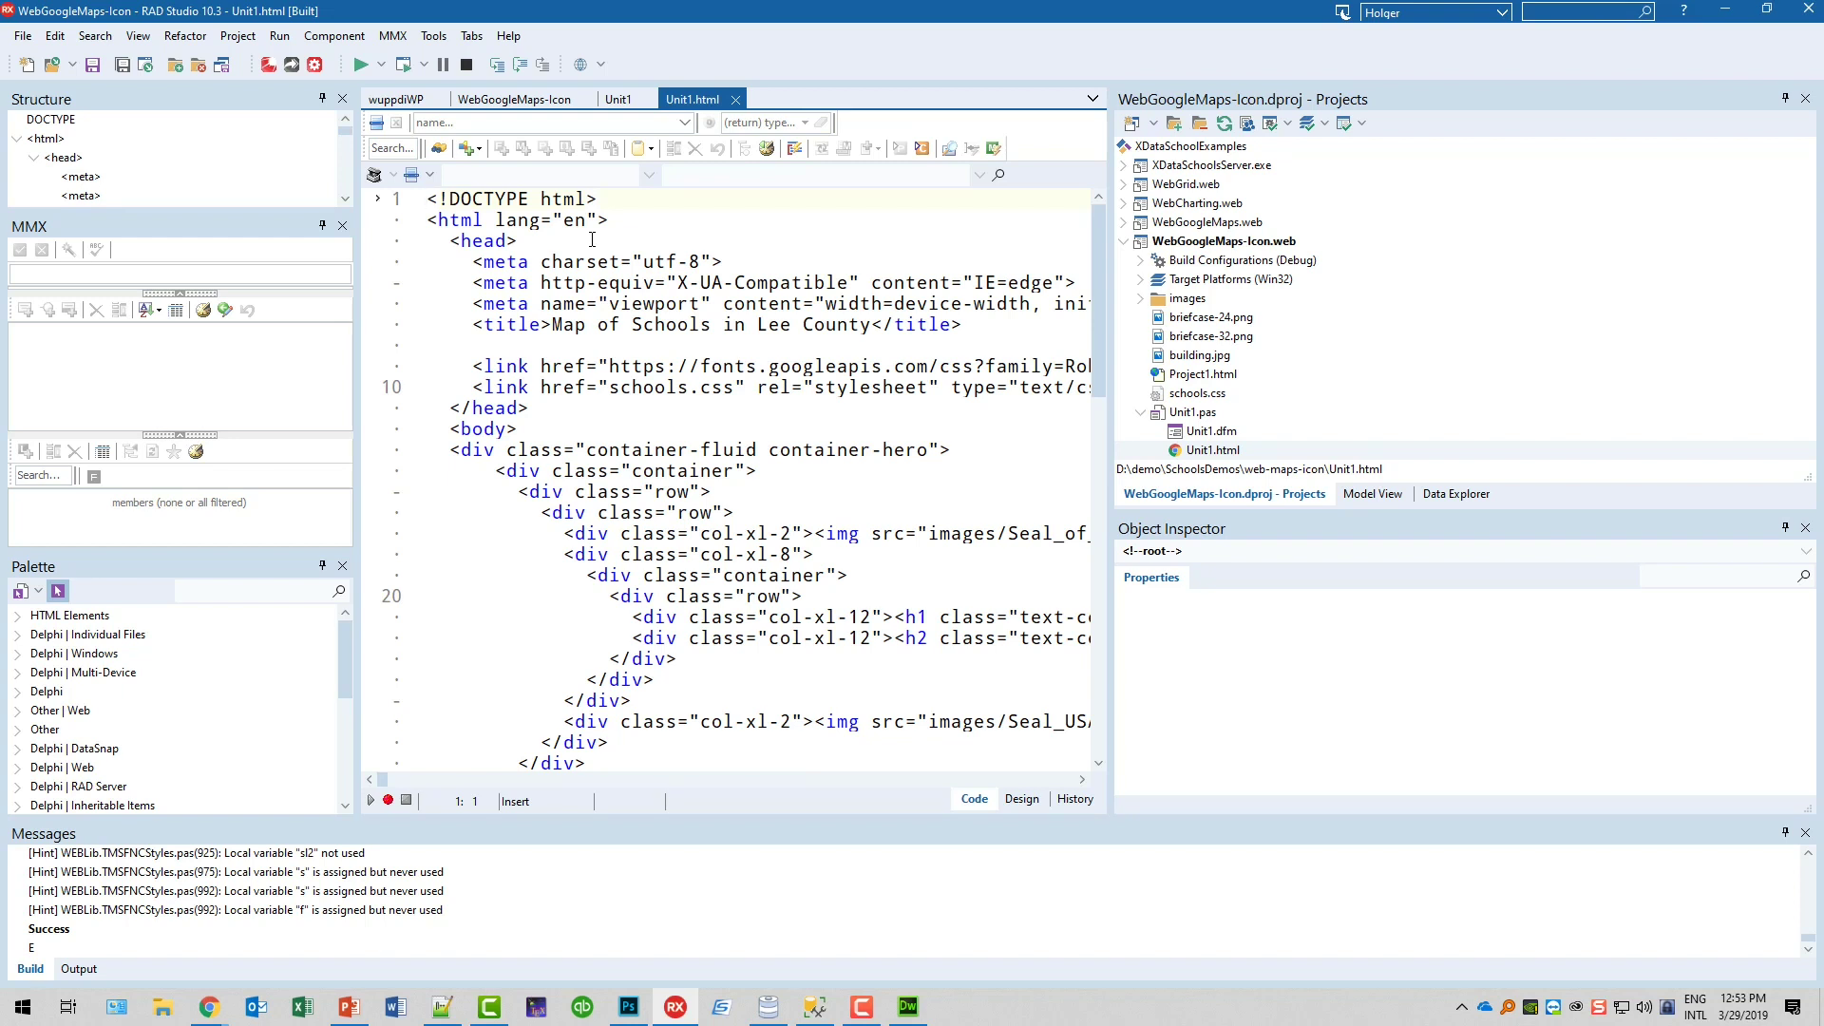
double_click(803, 365)
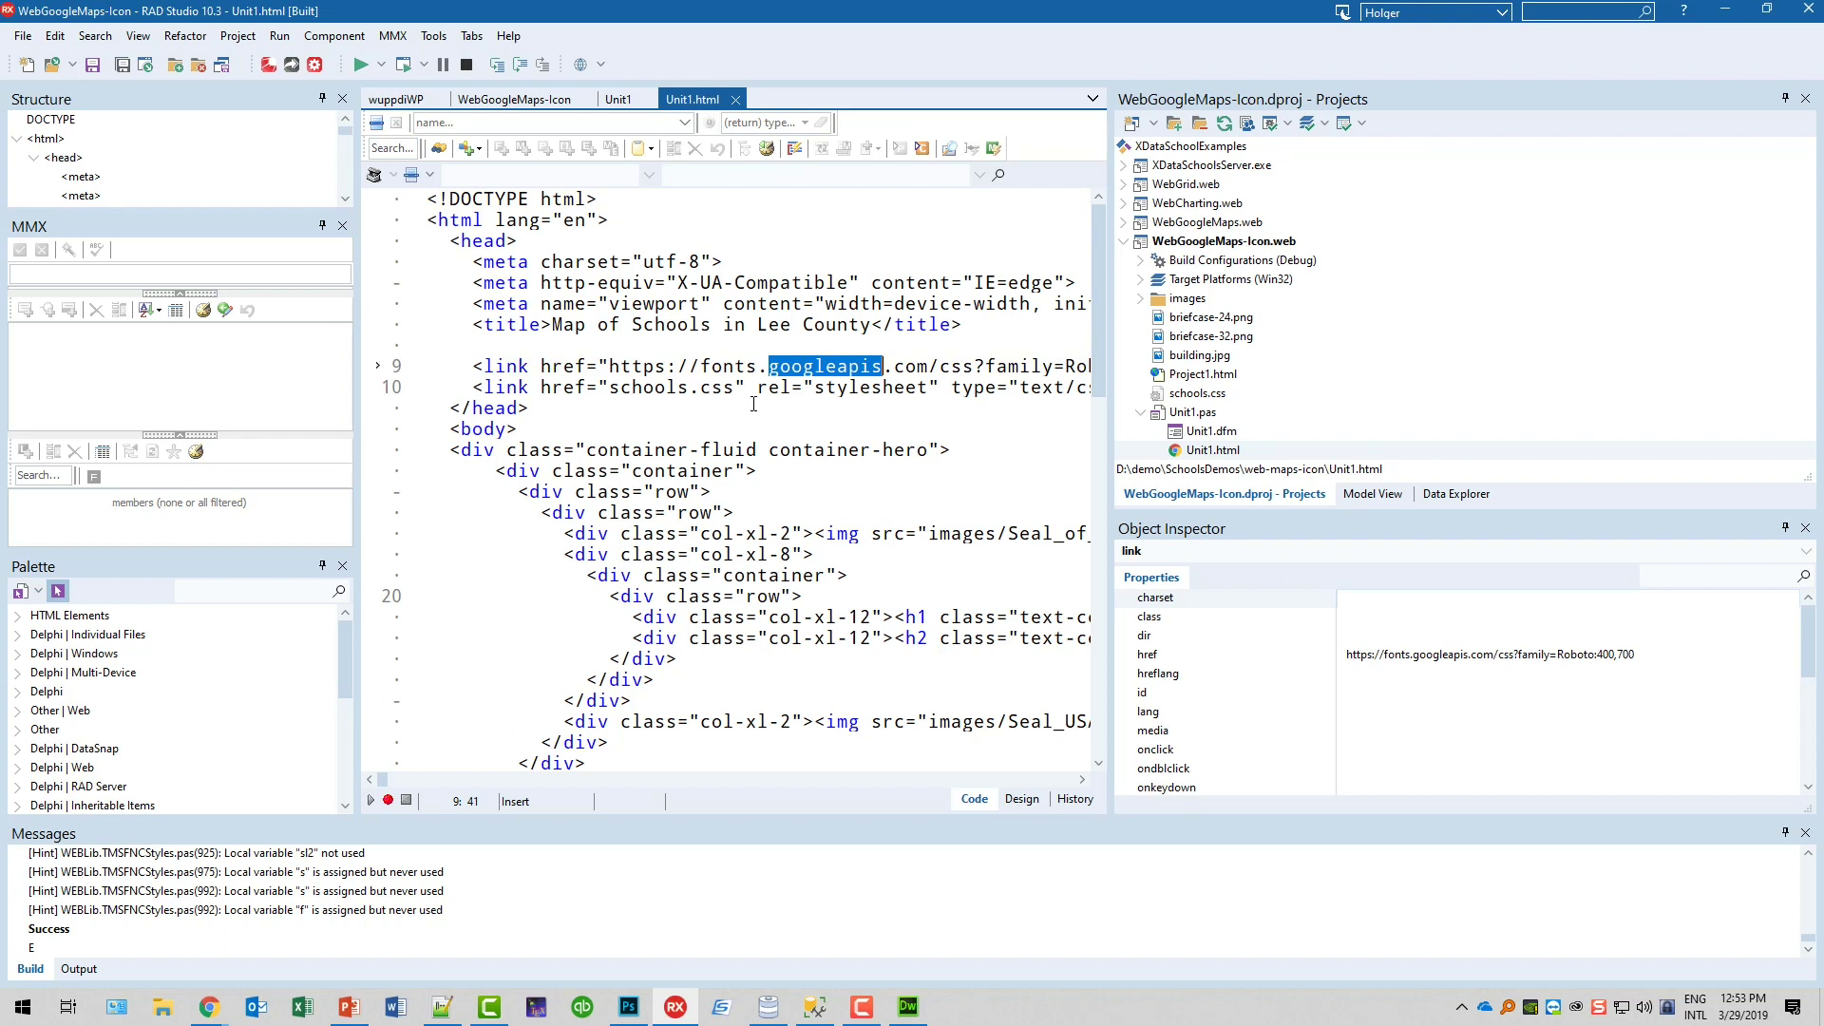
click(610, 410)
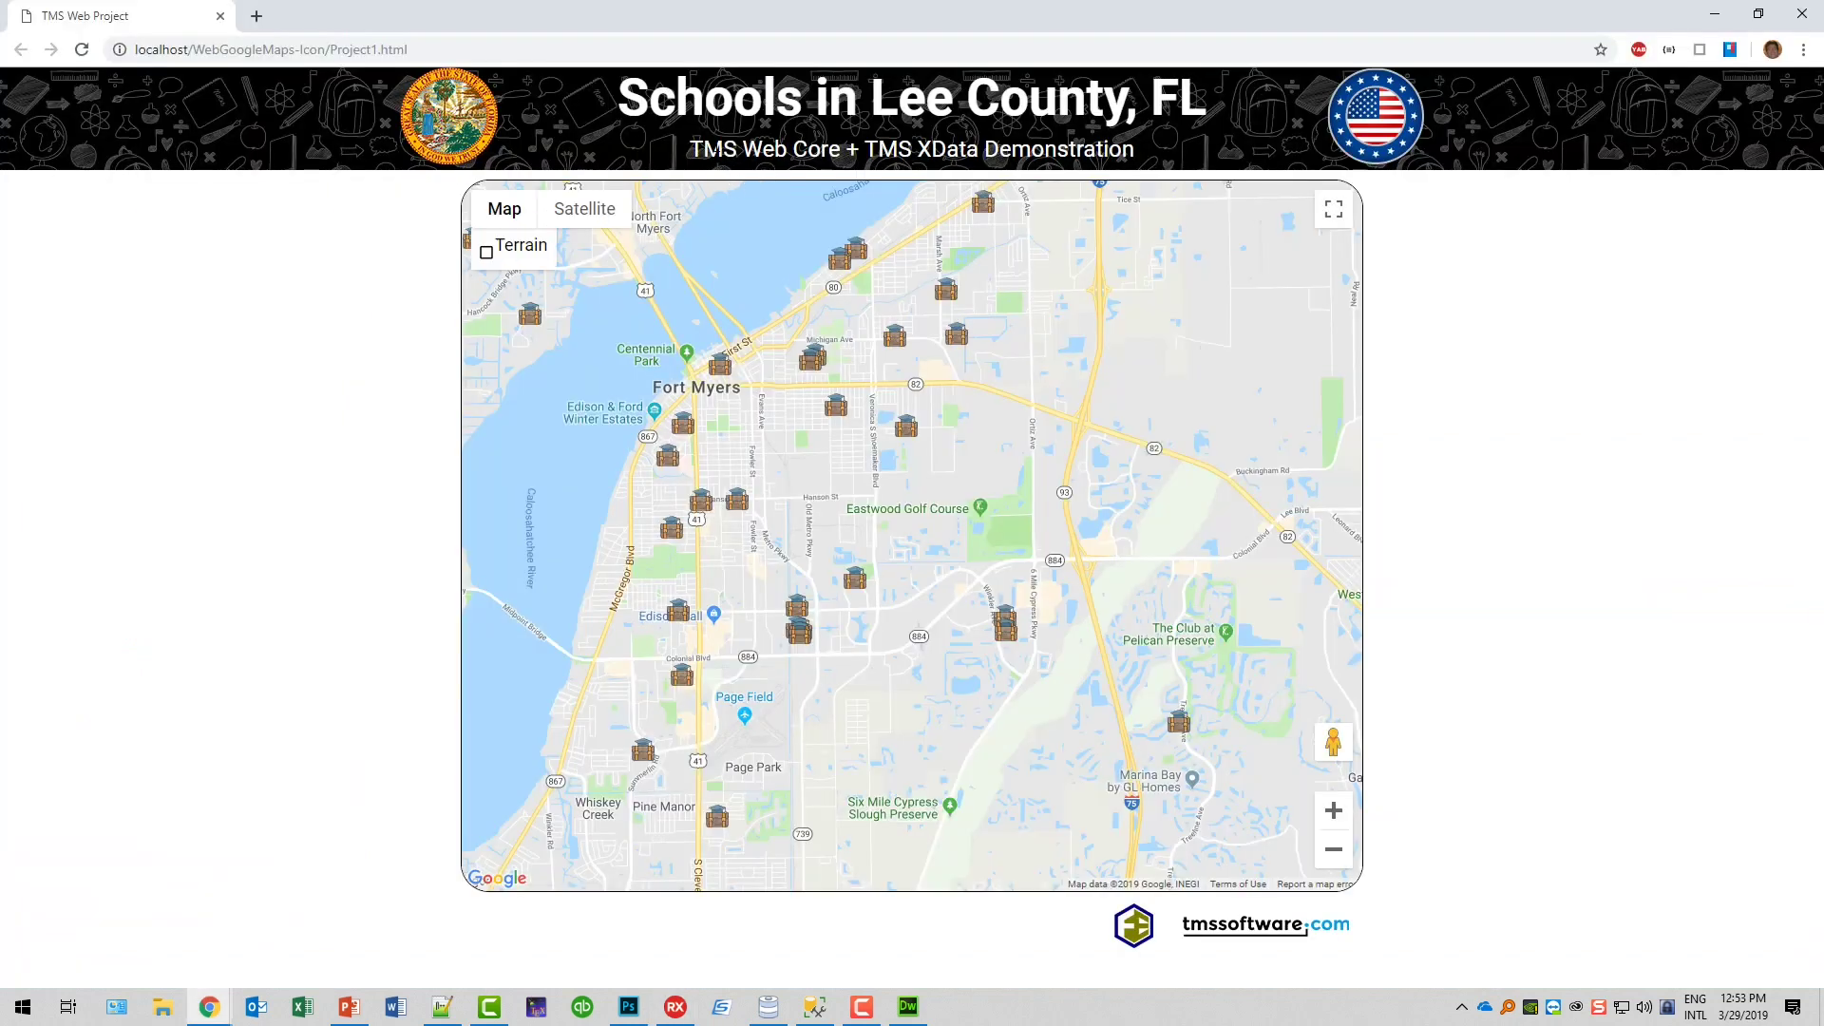
Pan the schools map, peek at Street View on E Riverside Dr, then return to RAD Studio.
mouse_move(778, 100)
mouse_down()
mouse_move(908, 103)
mouse_move(815, 102)
mouse_up()
scroll(836, 604, down, 1)
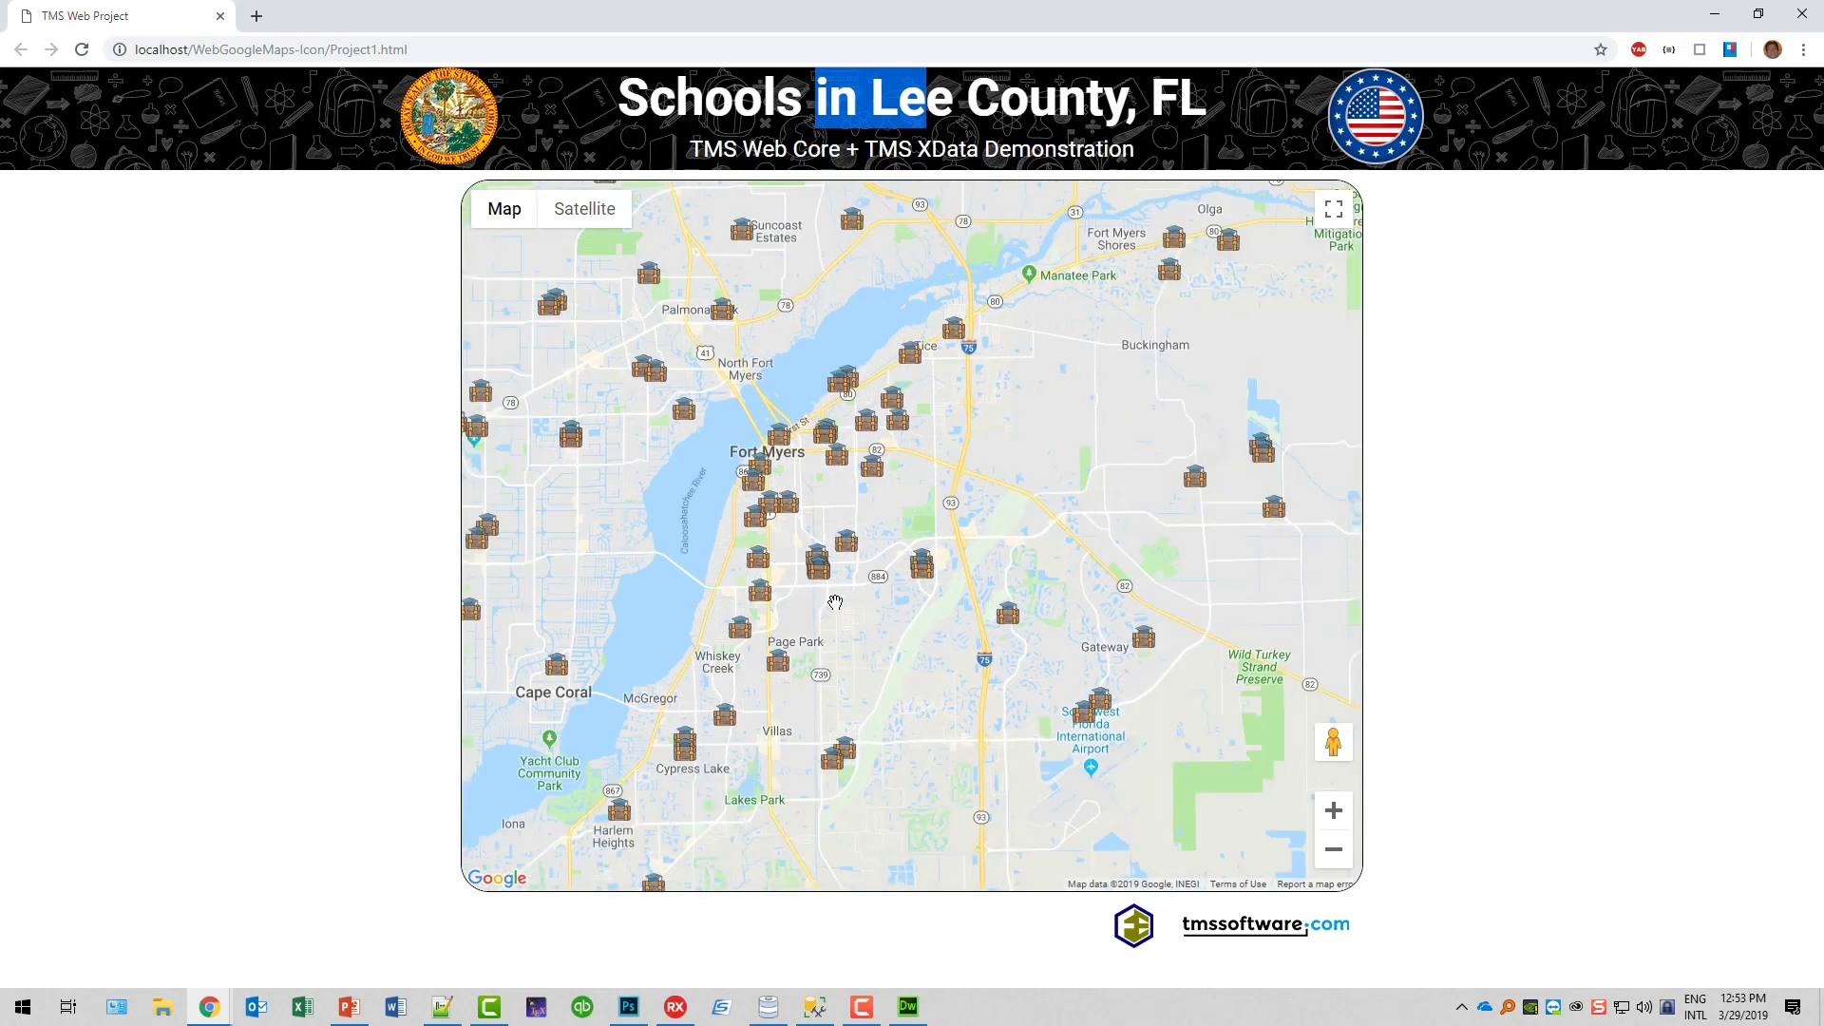
scroll(835, 603, down, 1)
scroll(848, 596, up, 1)
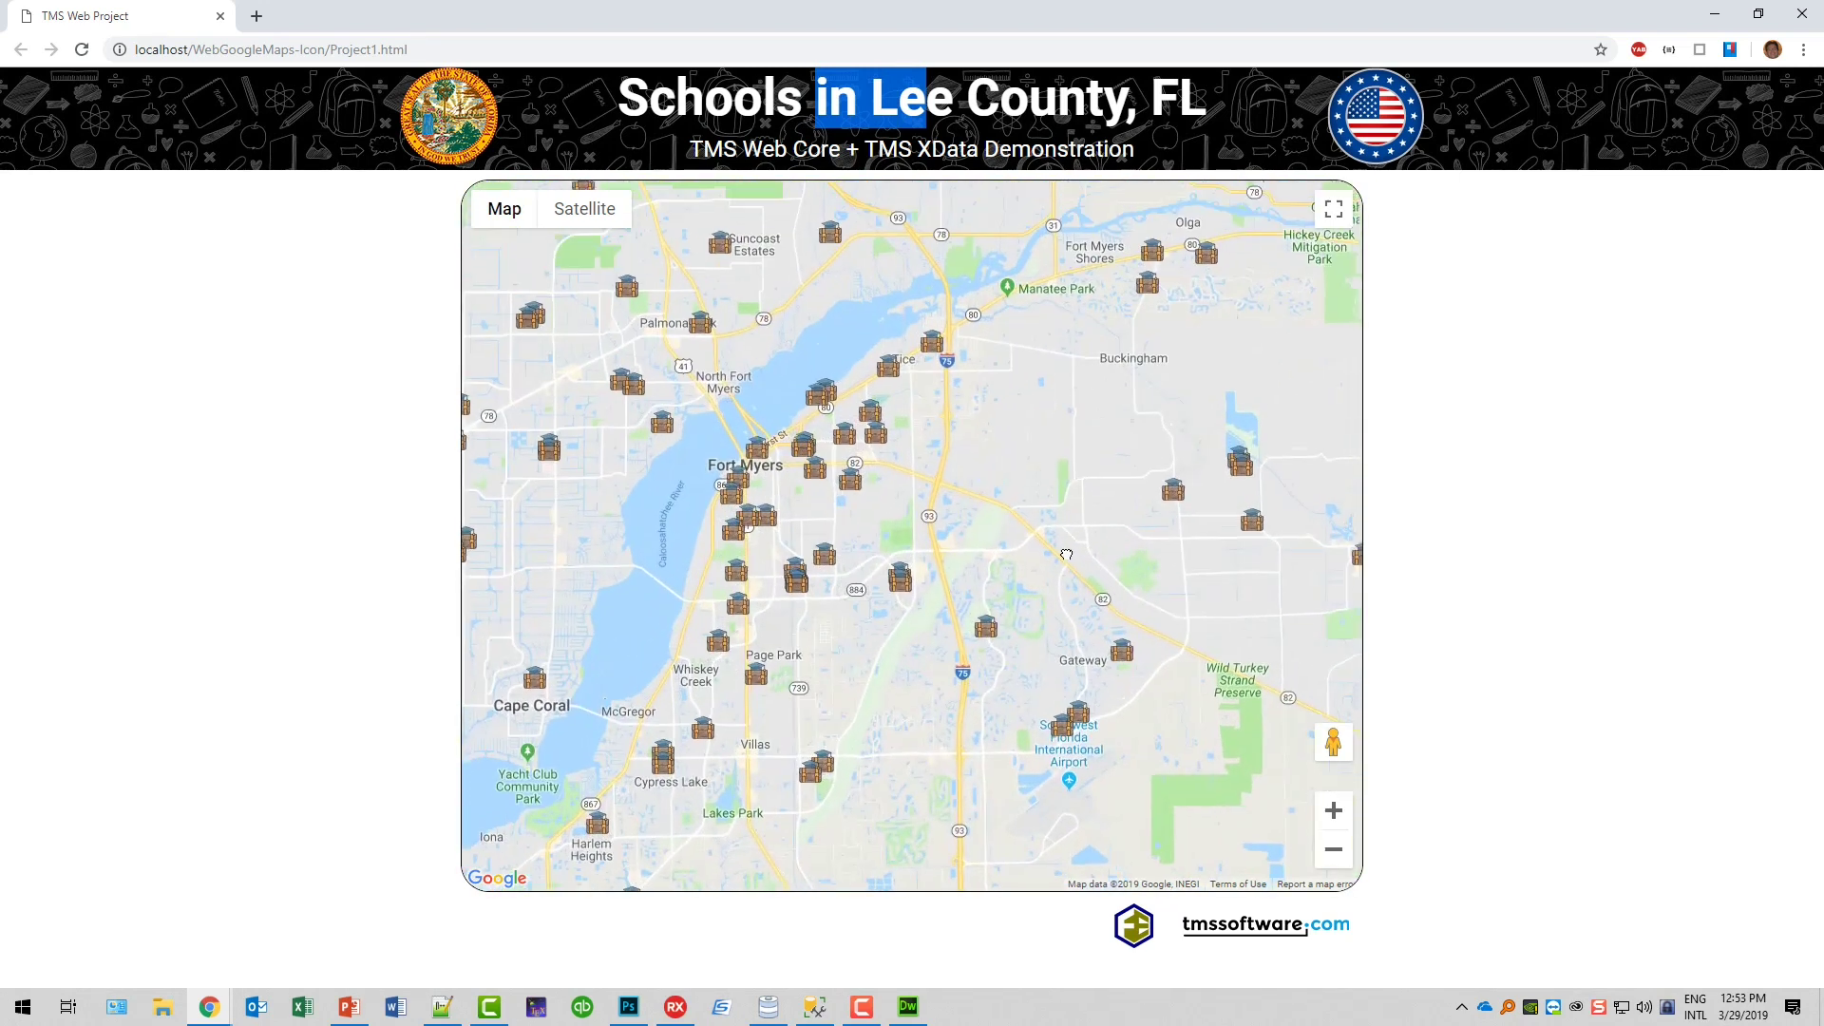
drag(1067, 554, 1130, 606)
drag(1107, 406, 1050, 443)
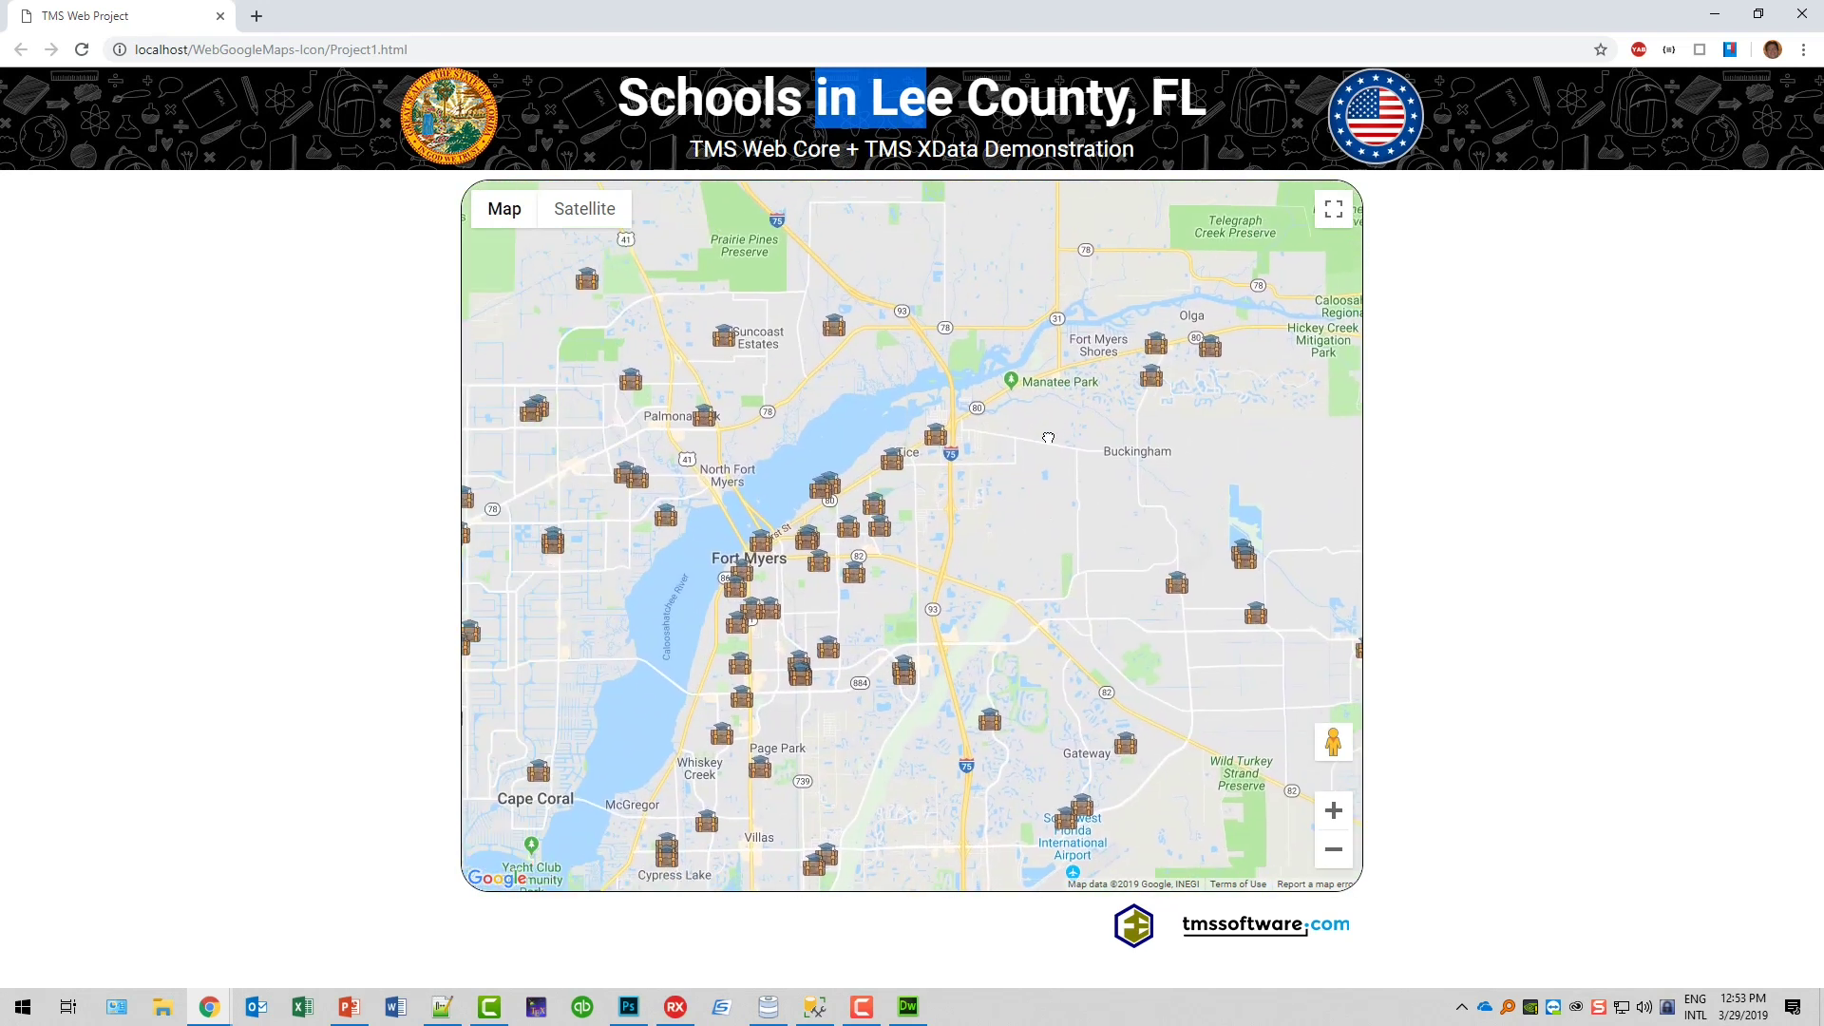
click(965, 585)
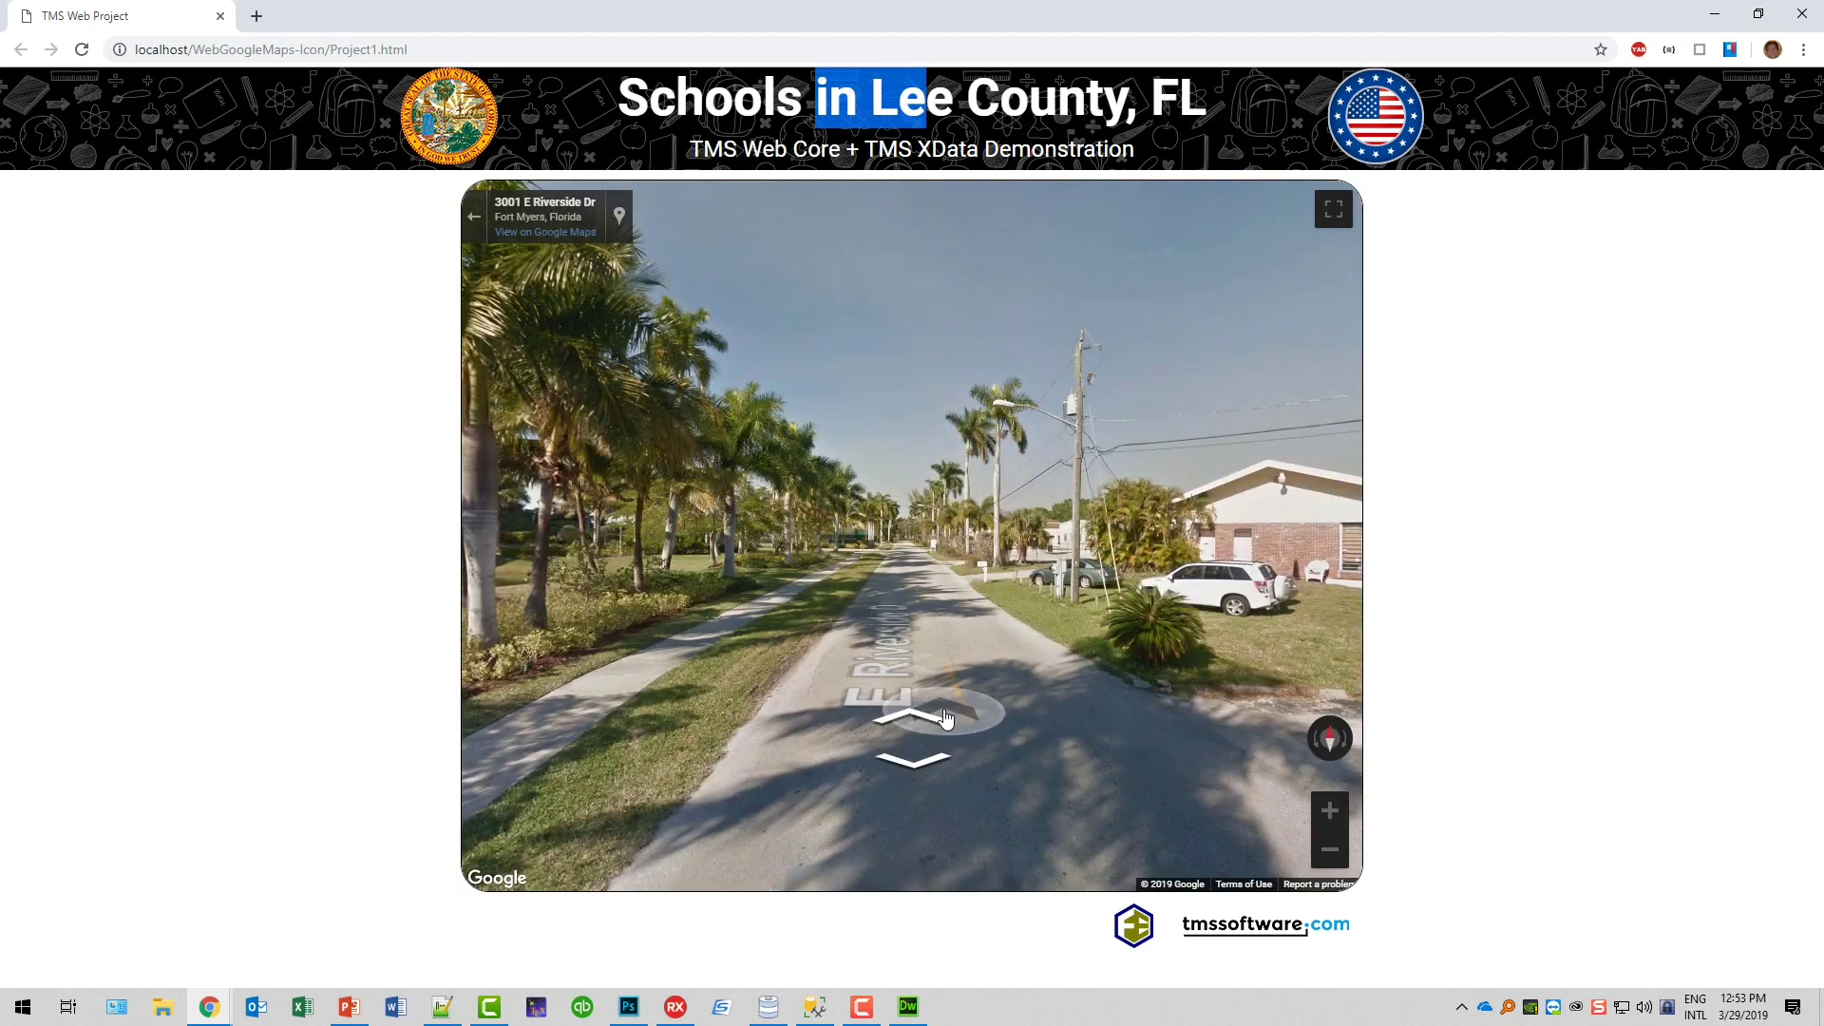
click(477, 218)
drag(953, 416, 1002, 503)
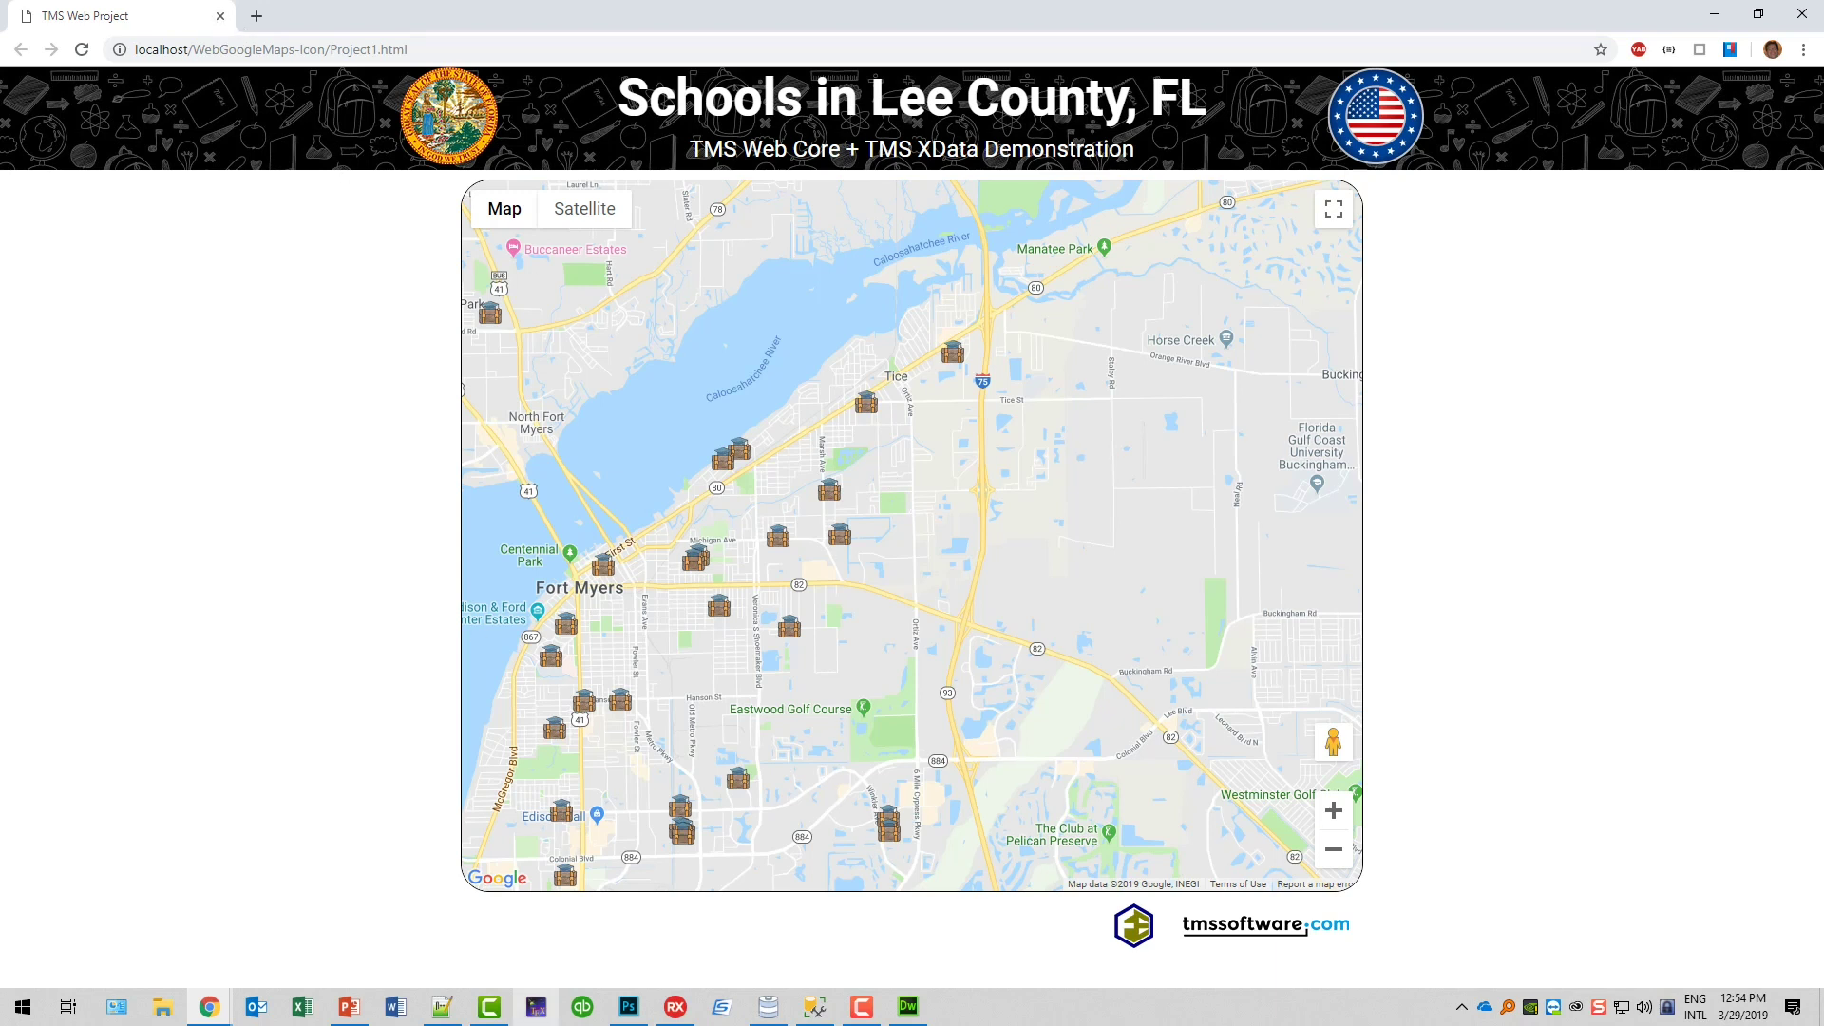
click(690, 1001)
Compare the briefcase-32.png and briefcase-24.png image files in the Projects window.
click(664, 574)
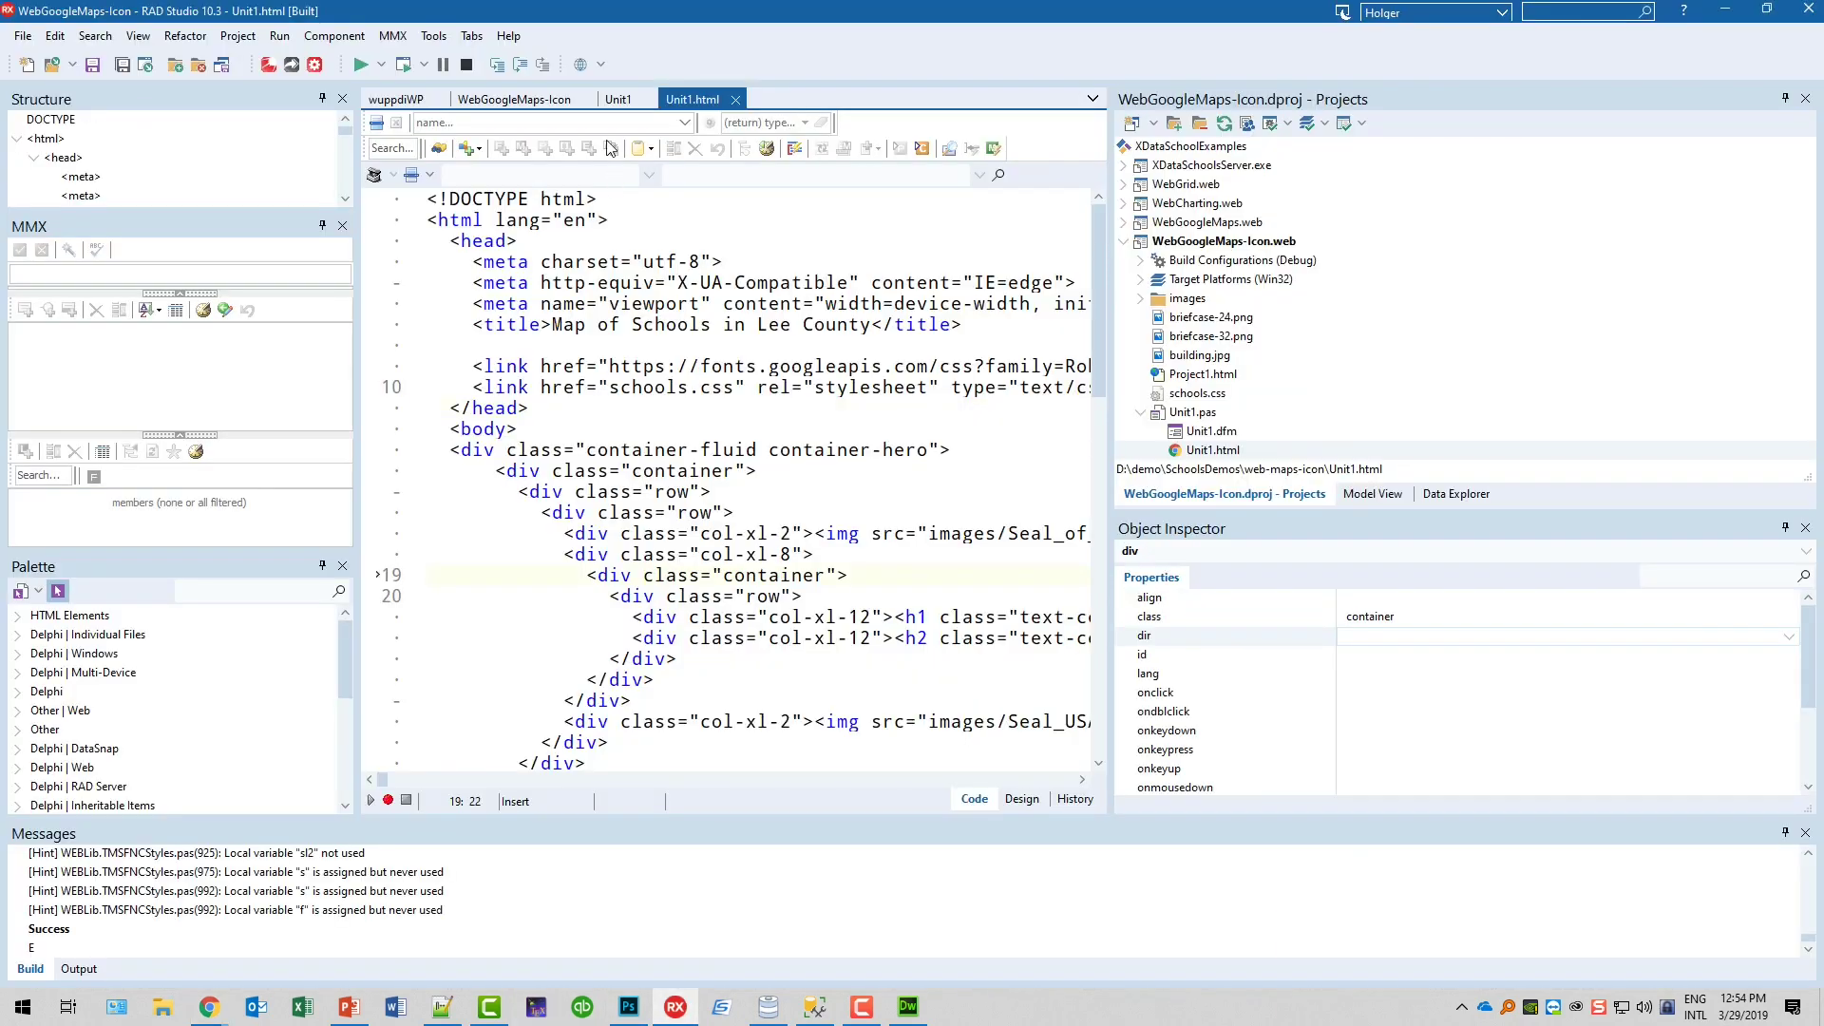
click(618, 101)
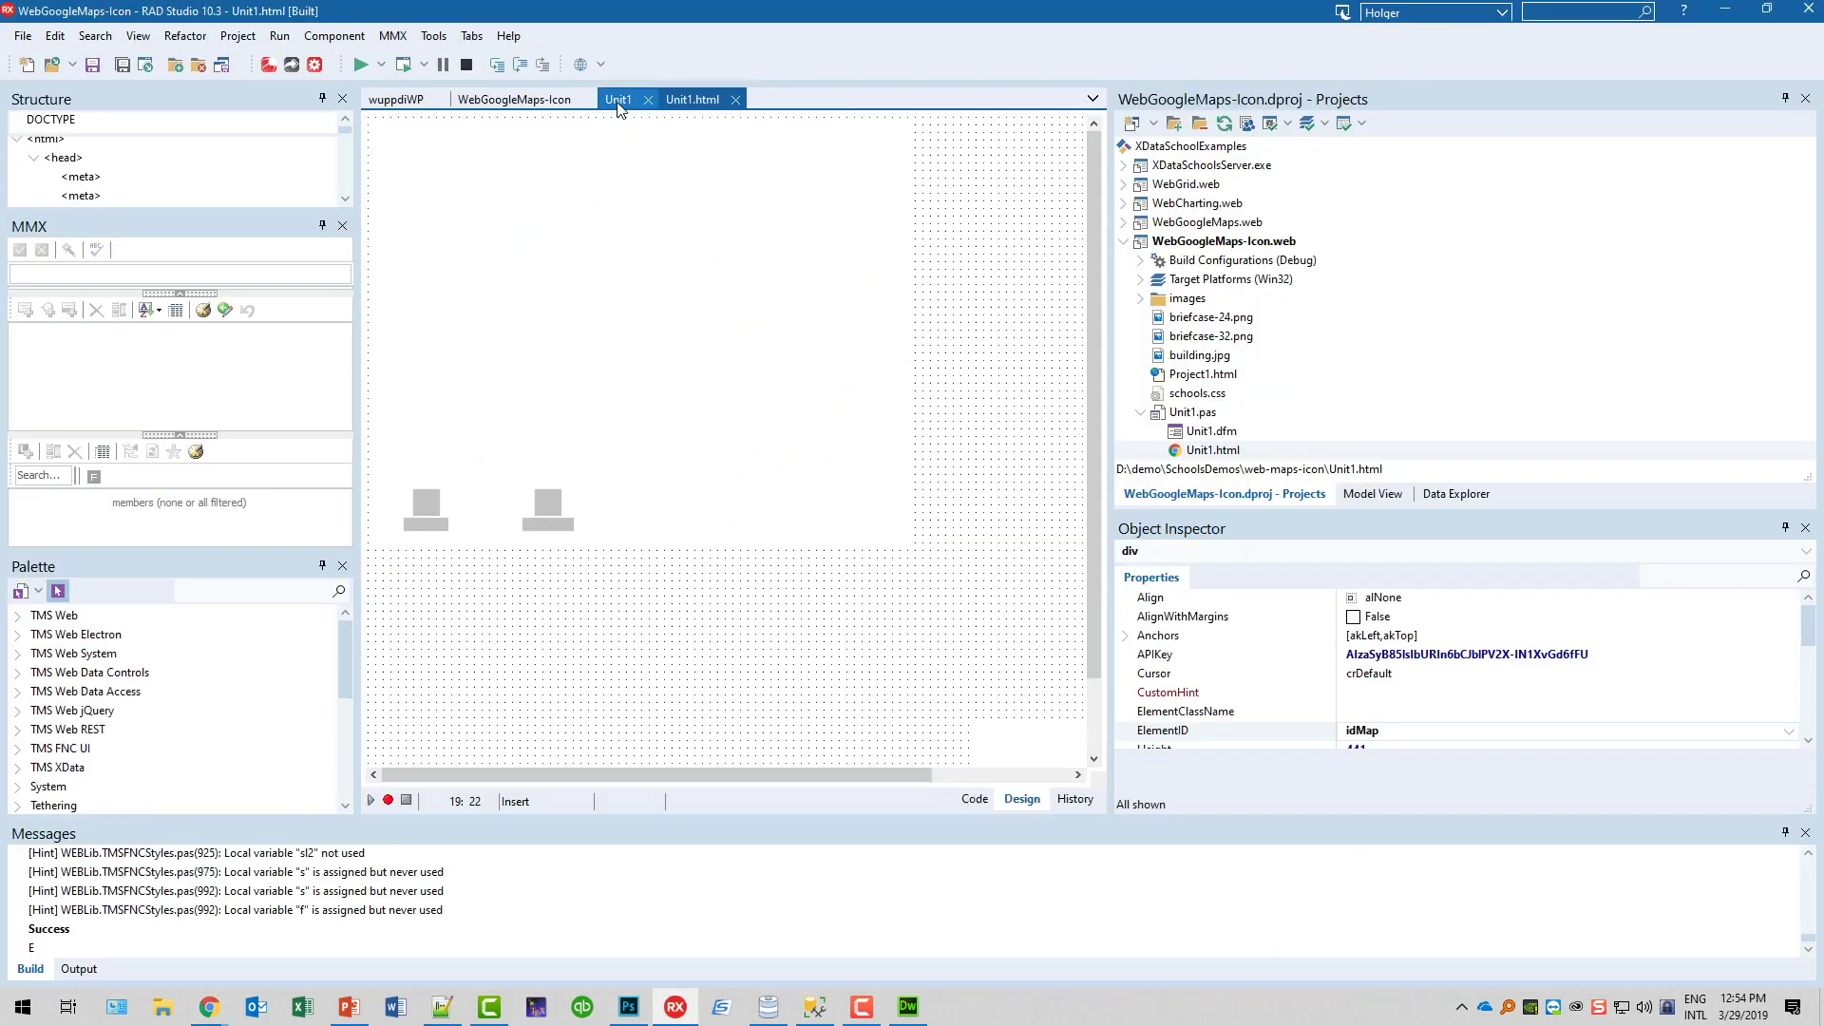
click(1209, 337)
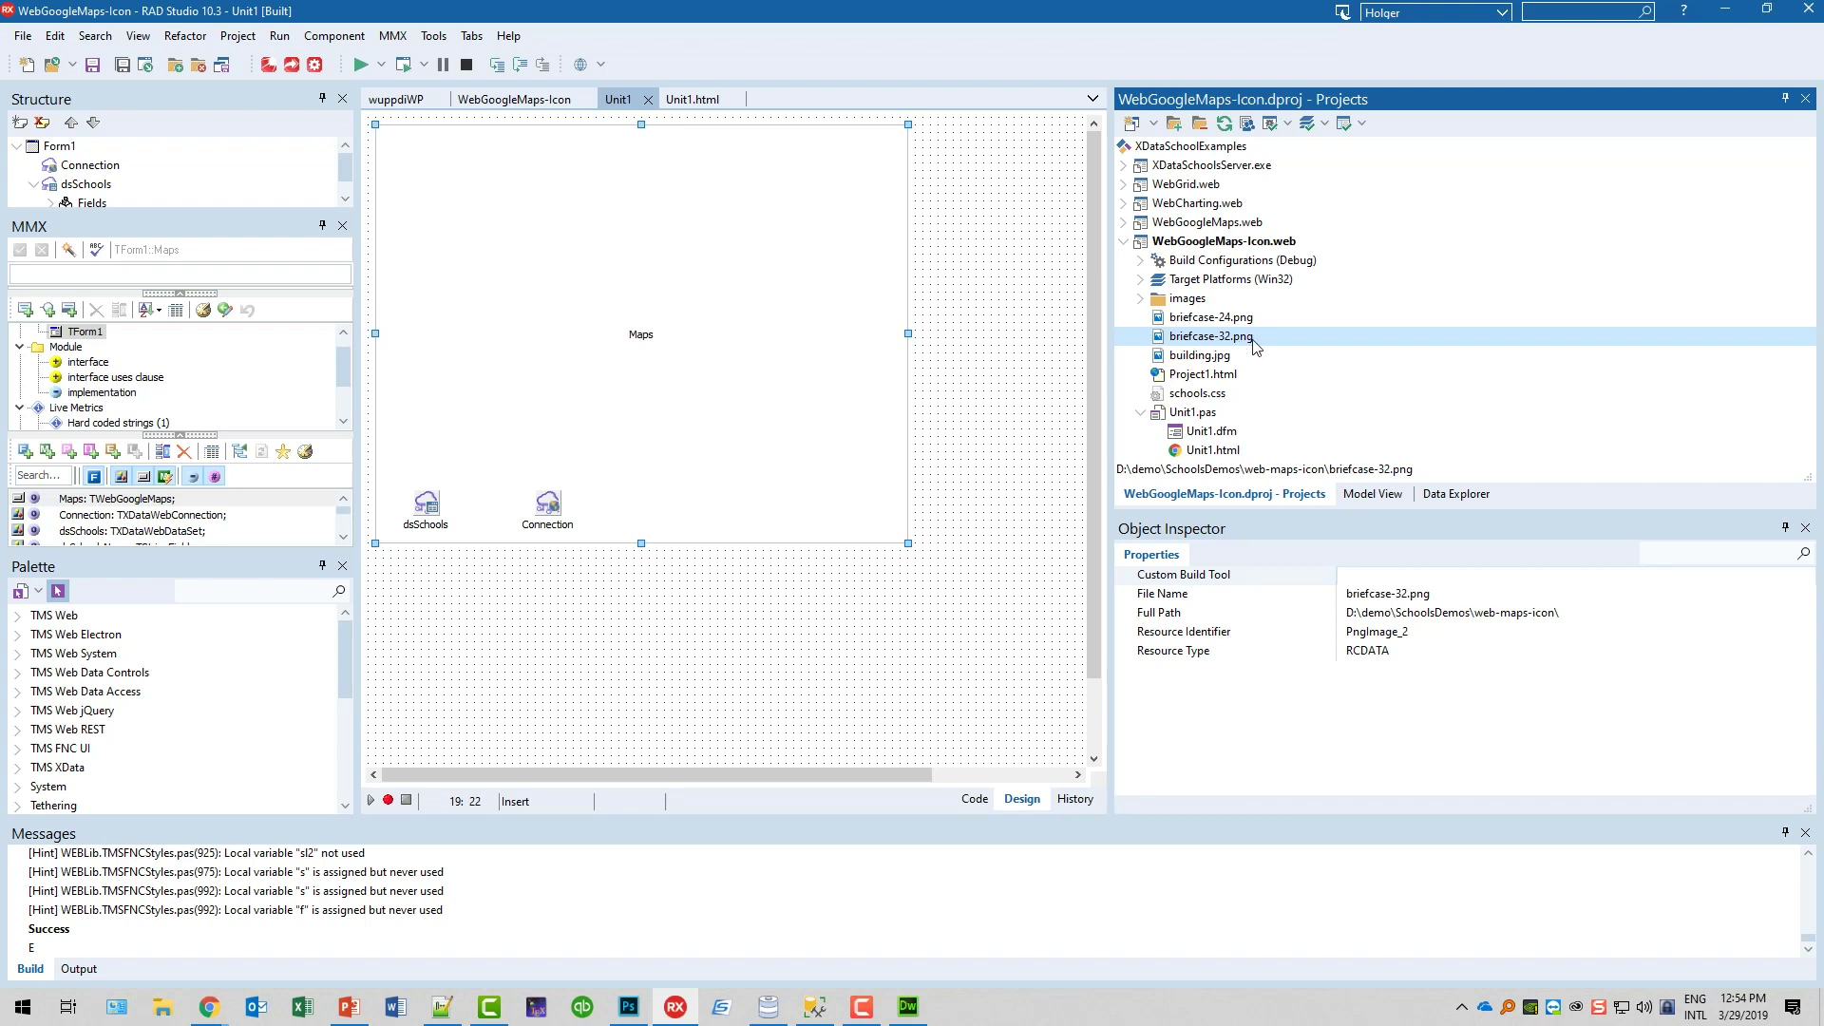
key(Up)
key(Down)
key(Up)
key(Down)
Change the AddMarkers icon to 'briefcase-32.png' on line 53 and run the app.
click(1140, 297)
key(F12)
drag(508, 409, 737, 407)
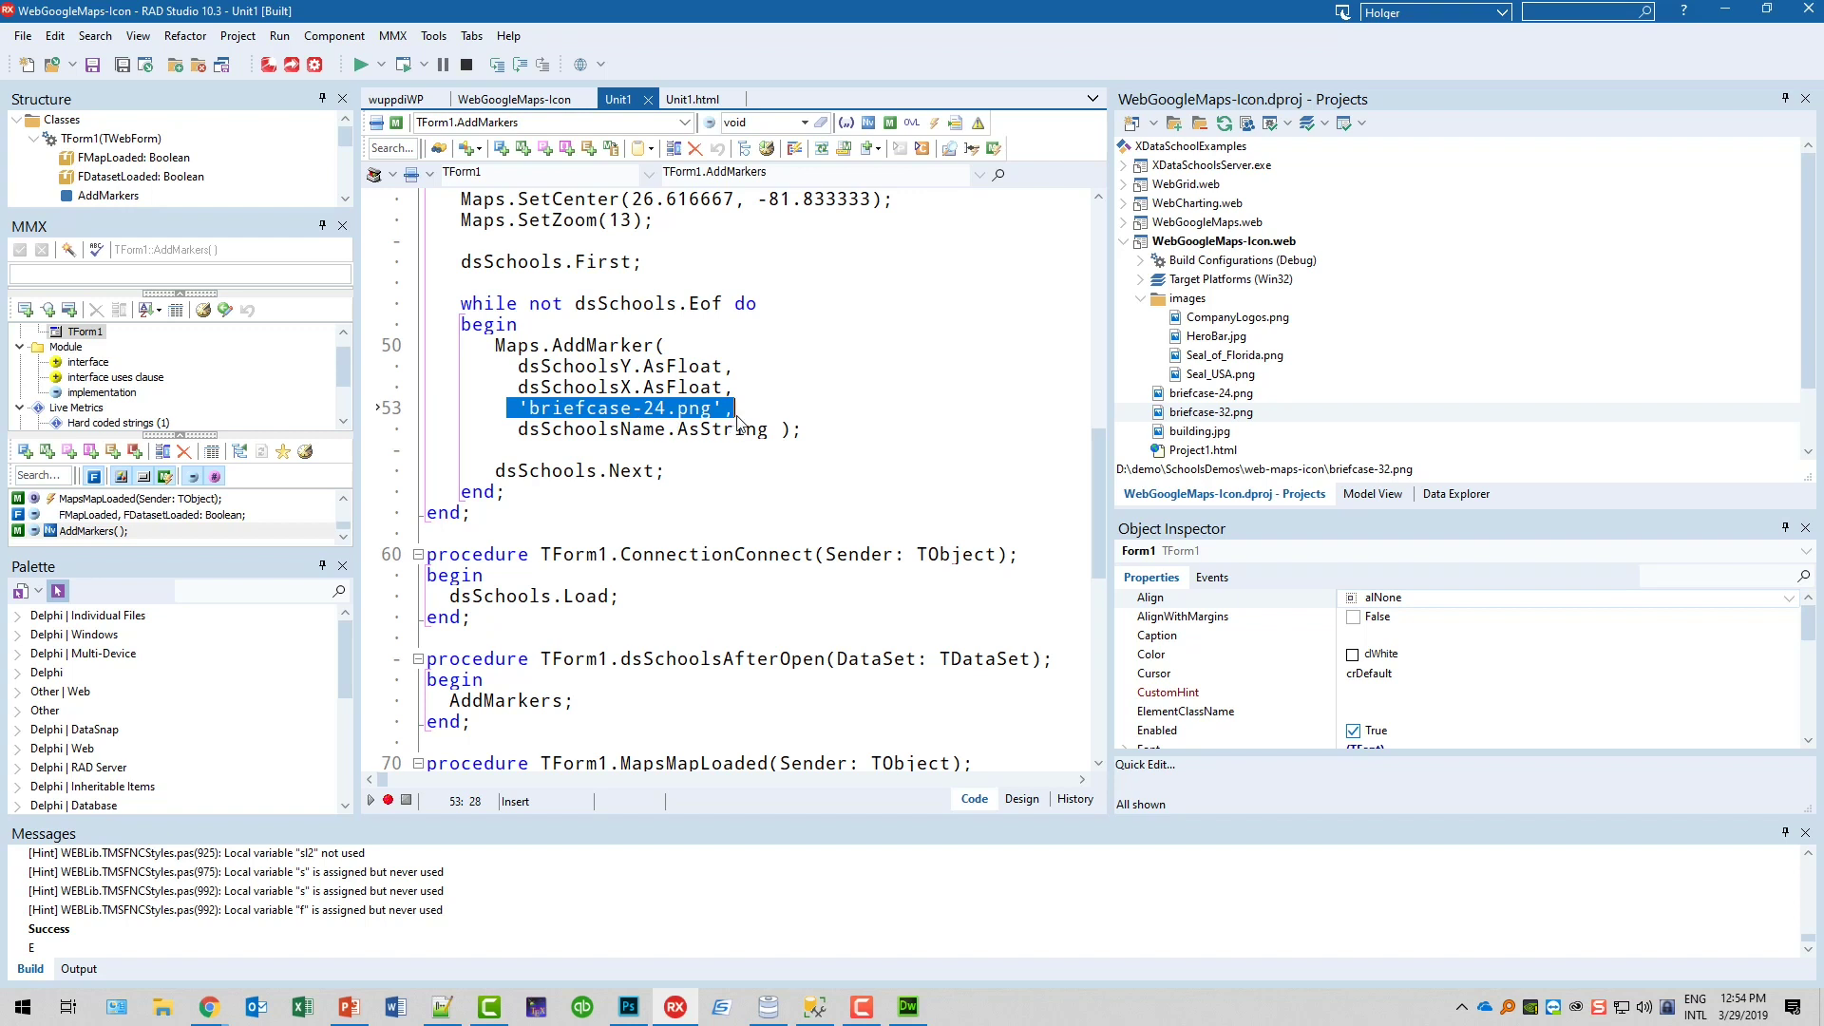
click(665, 408)
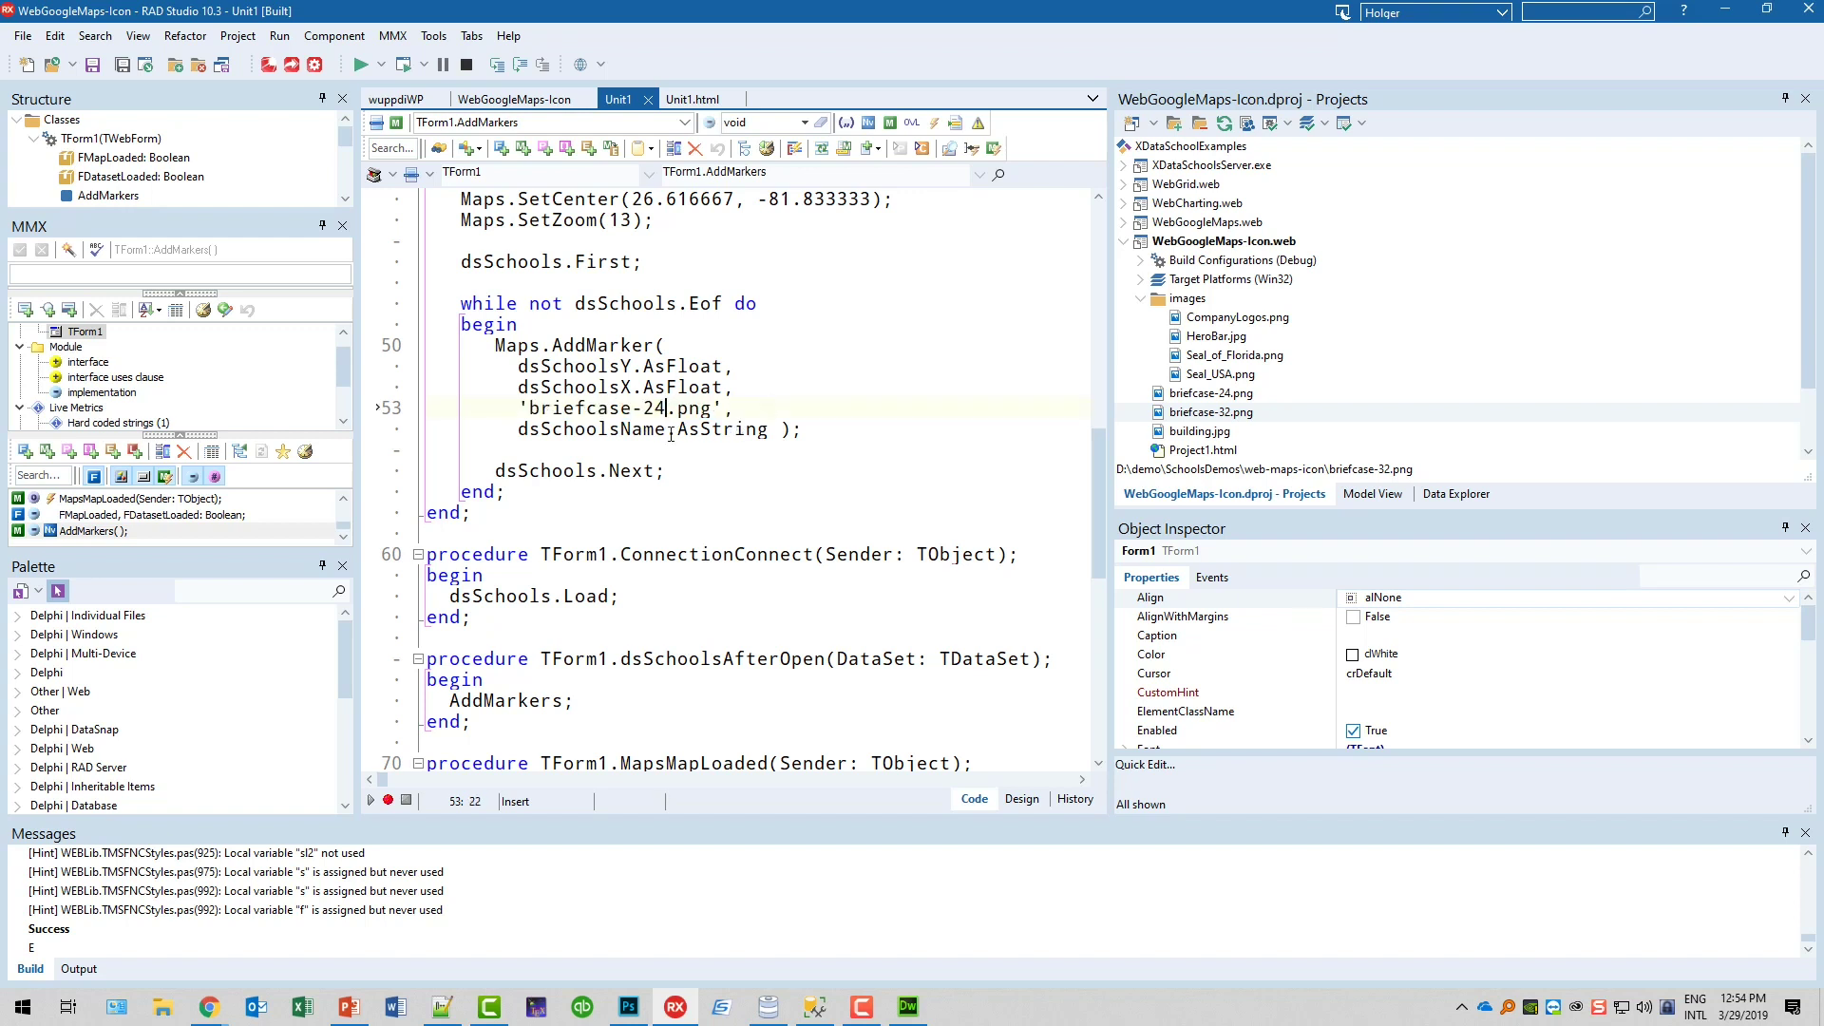
key(BackSpace)
key(BackSpace)
text(32)
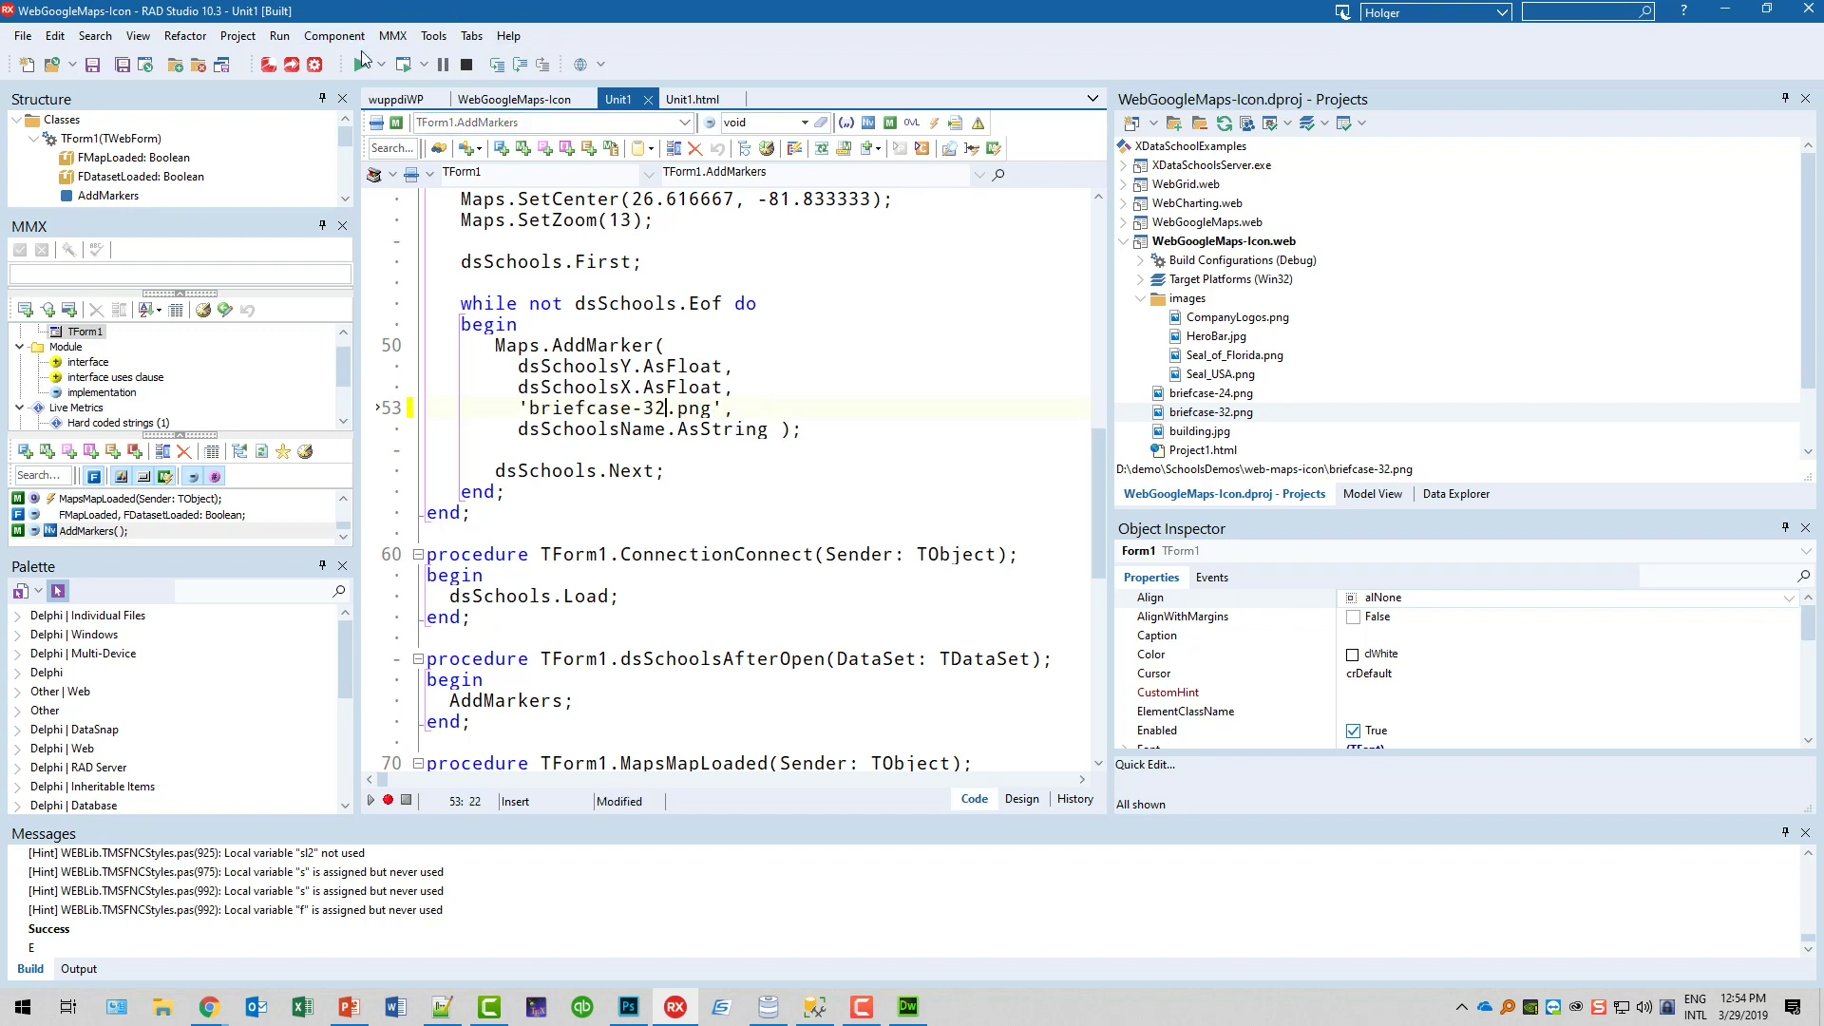
click(361, 64)
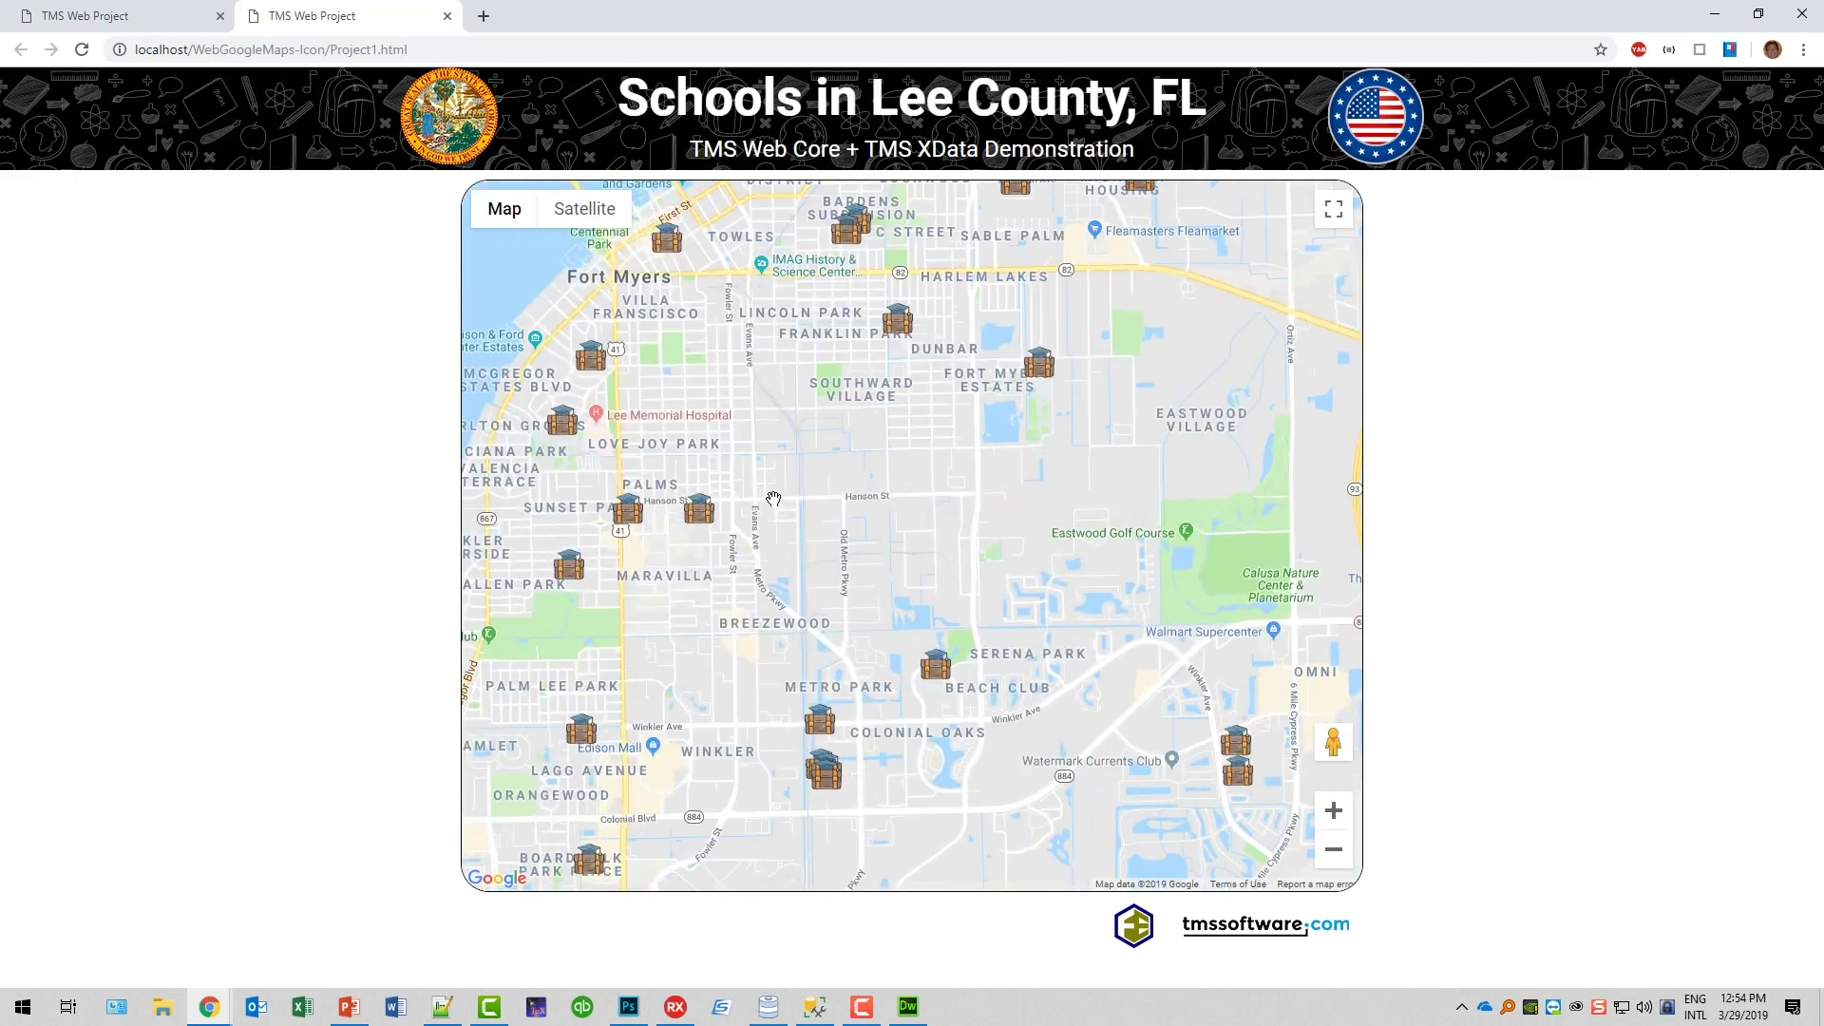
scroll(772, 499, down, 1)
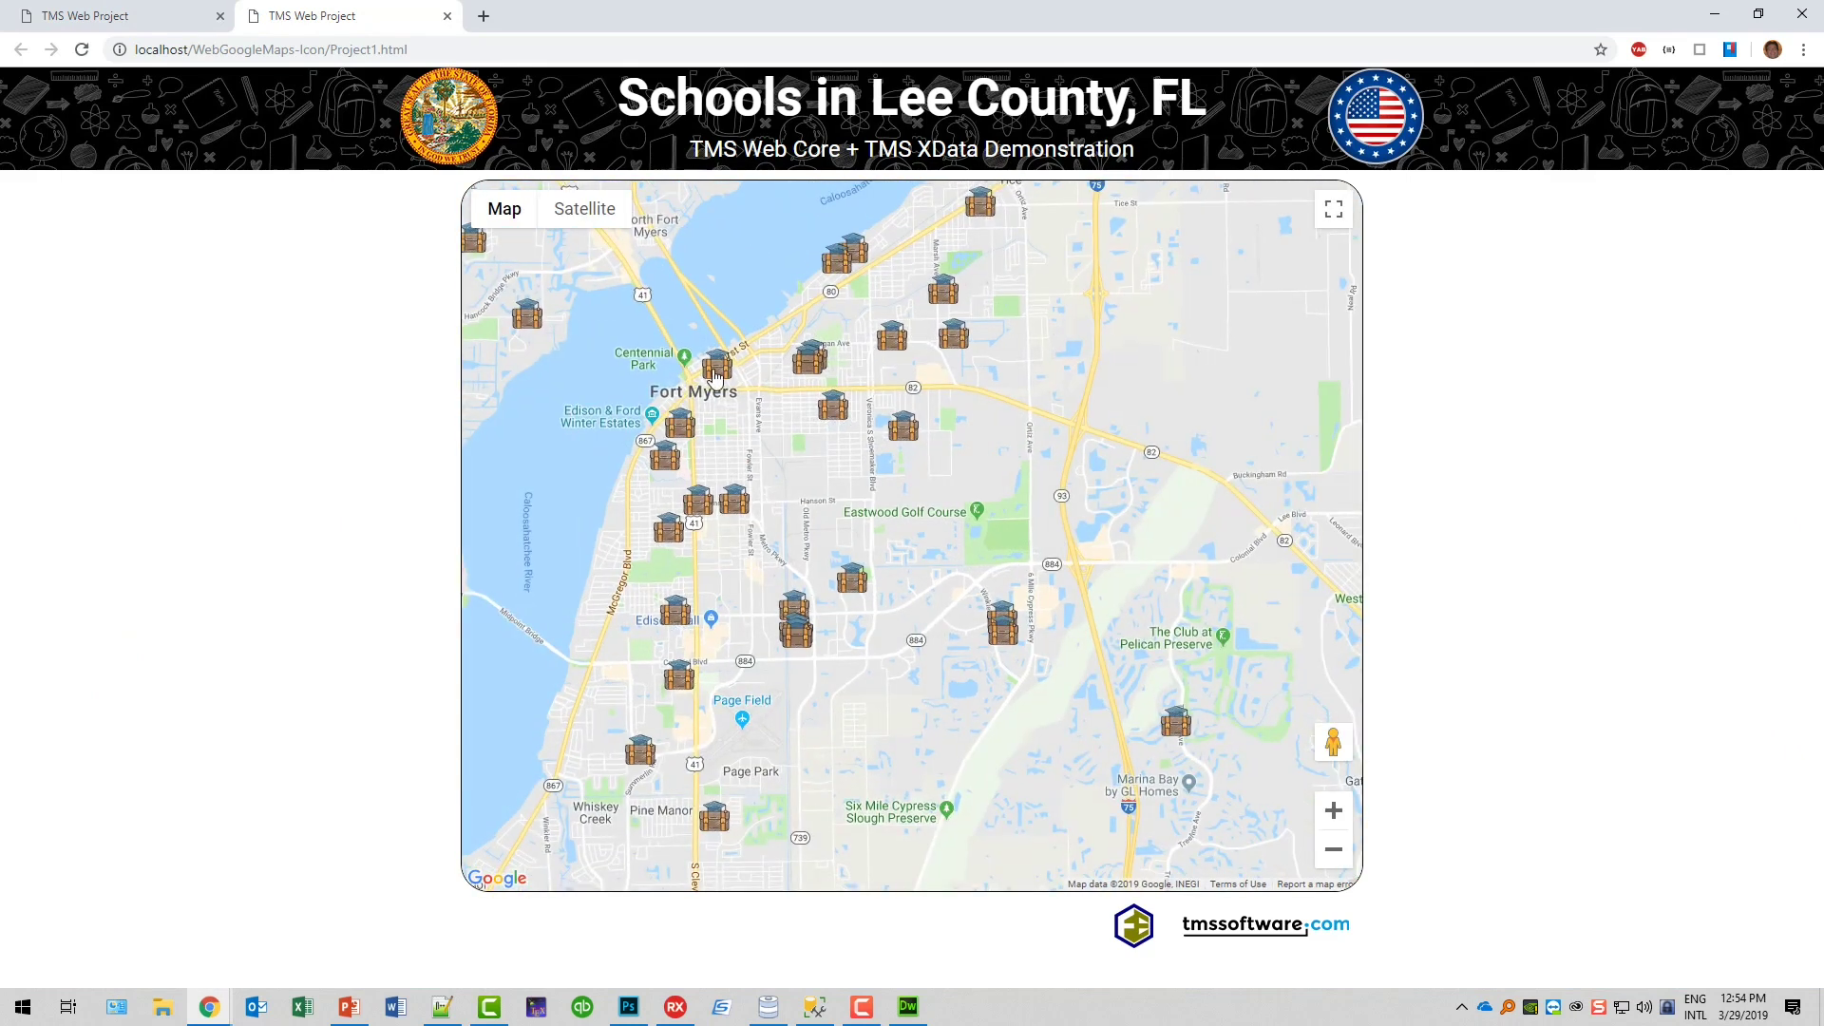
Close the larger-marker tab and change the marker image back to briefcase-24.png.
click(444, 15)
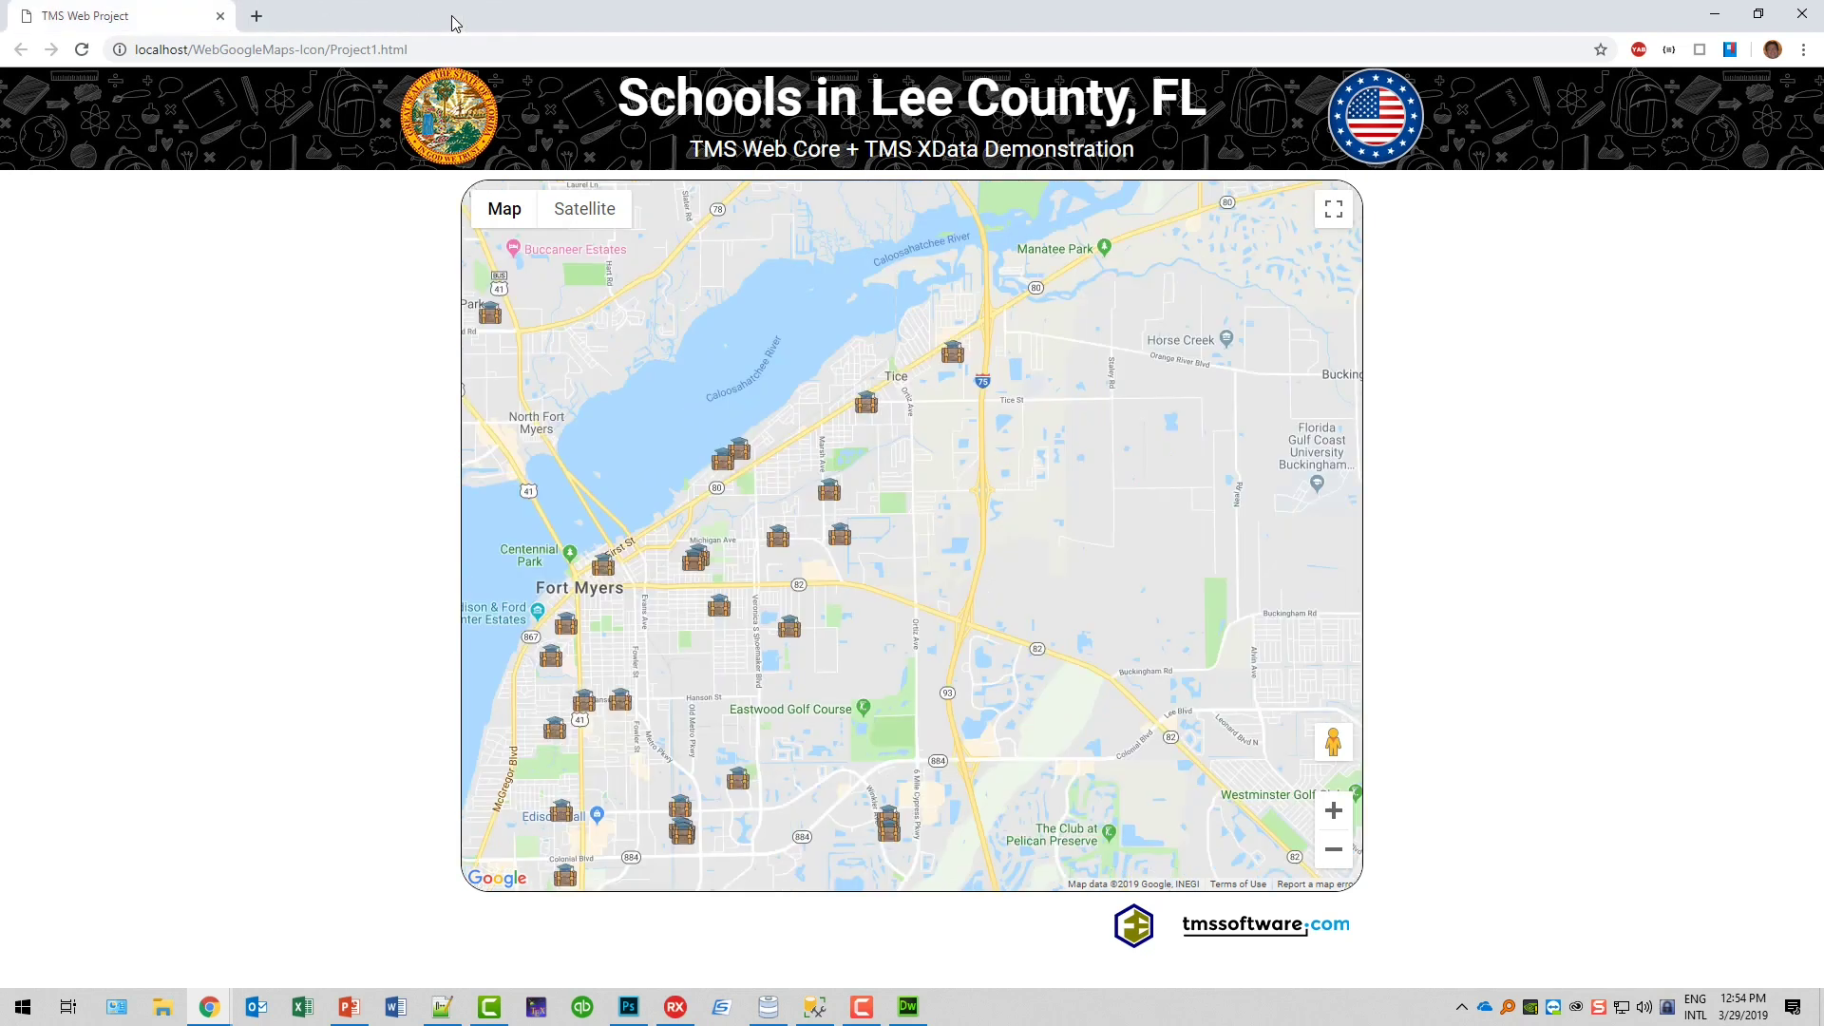
click(675, 1007)
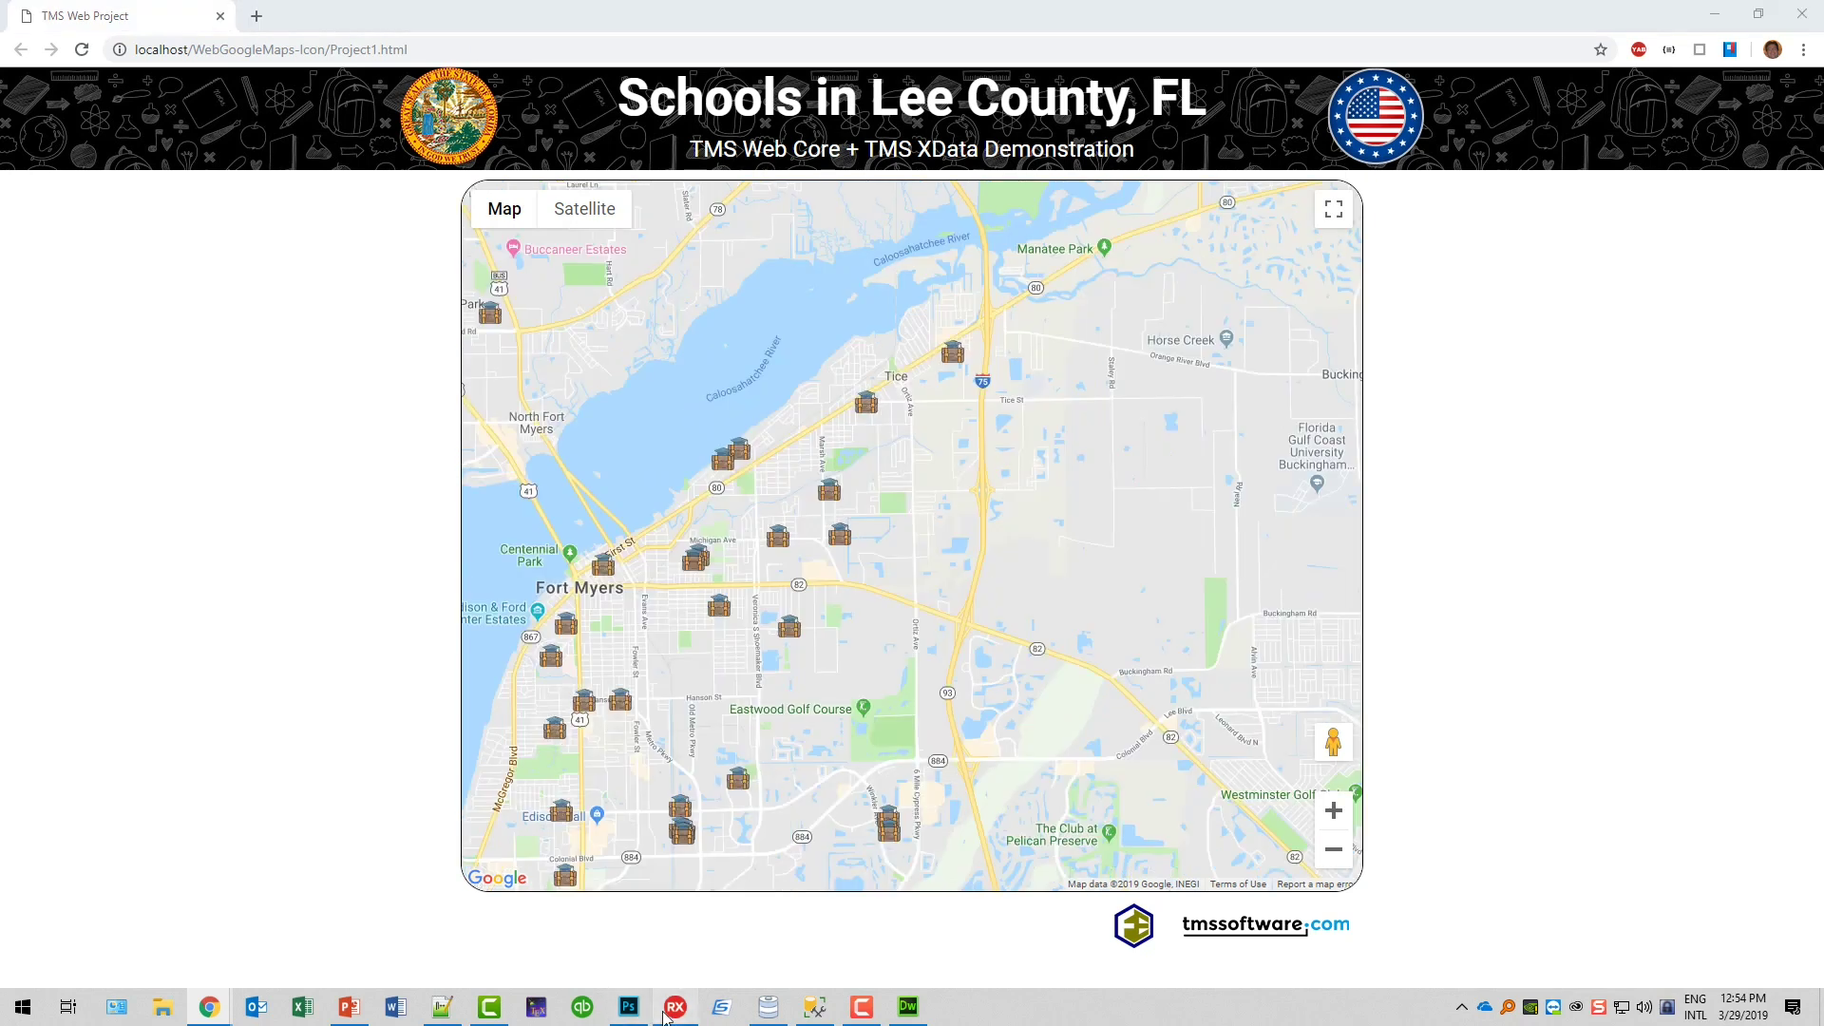
key(BackSpace)
key(BackSpace)
text(24)
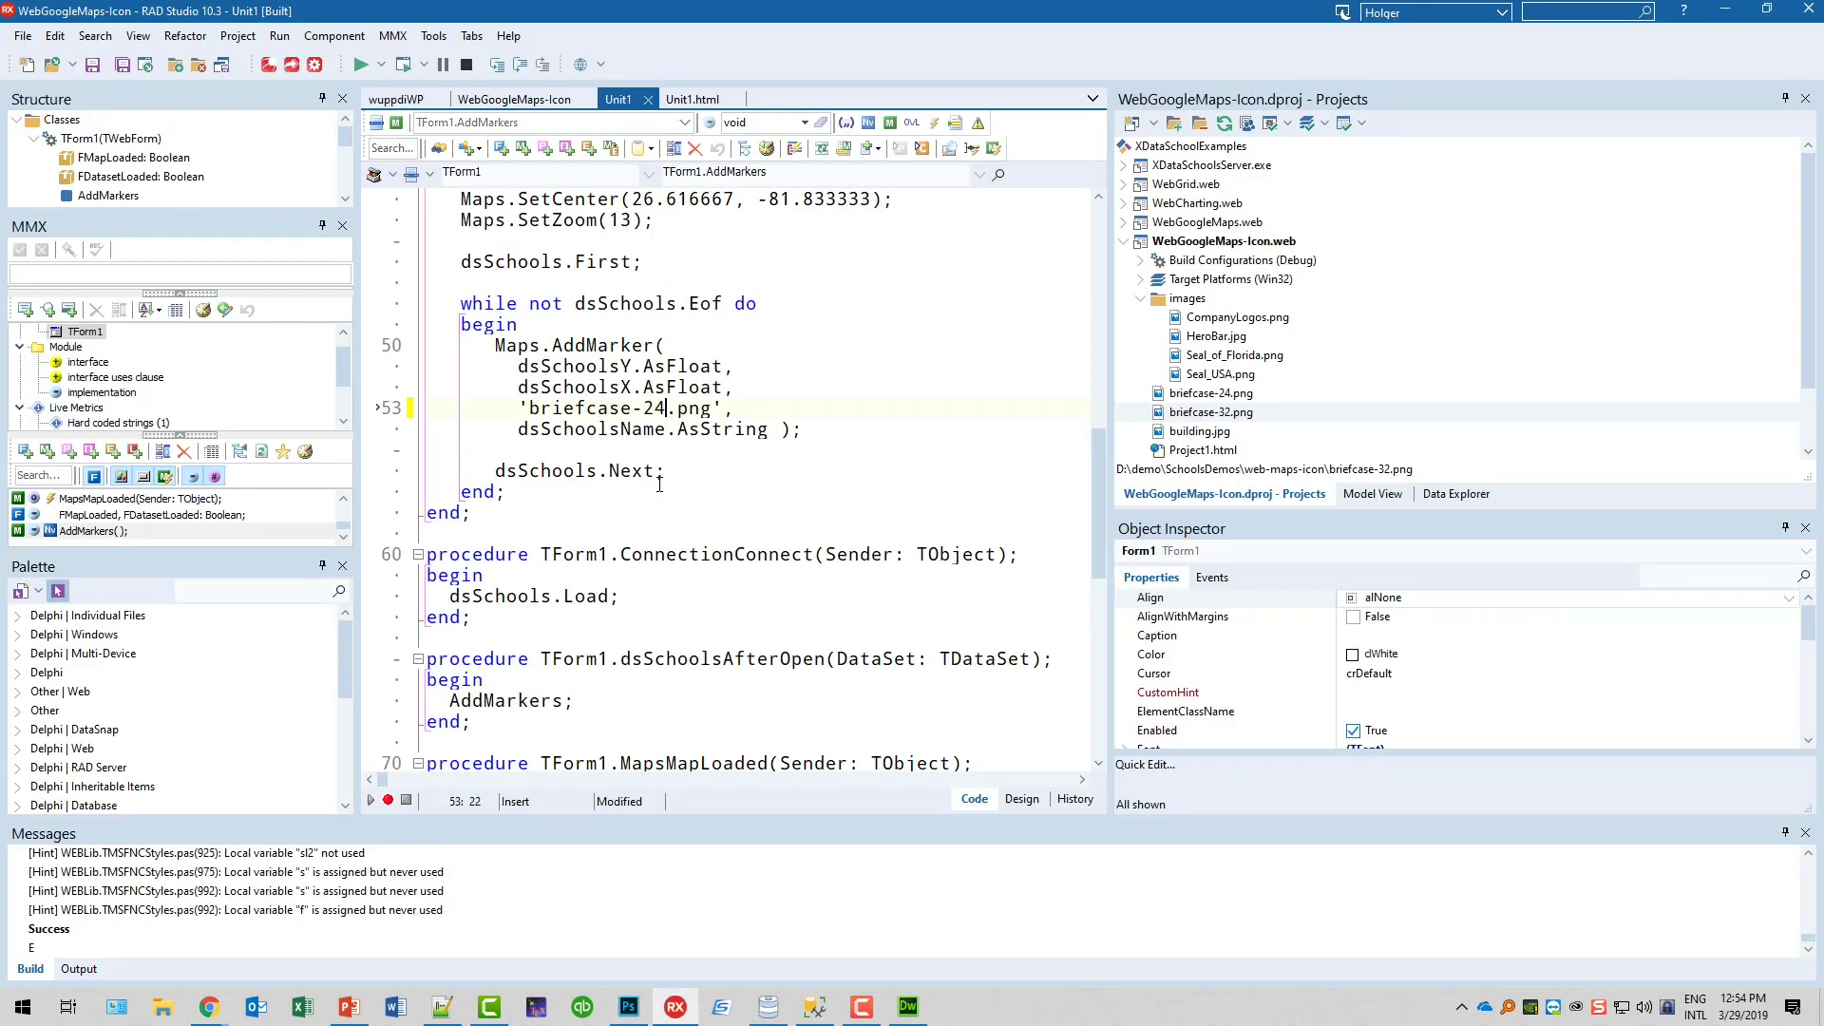
click(1212, 414)
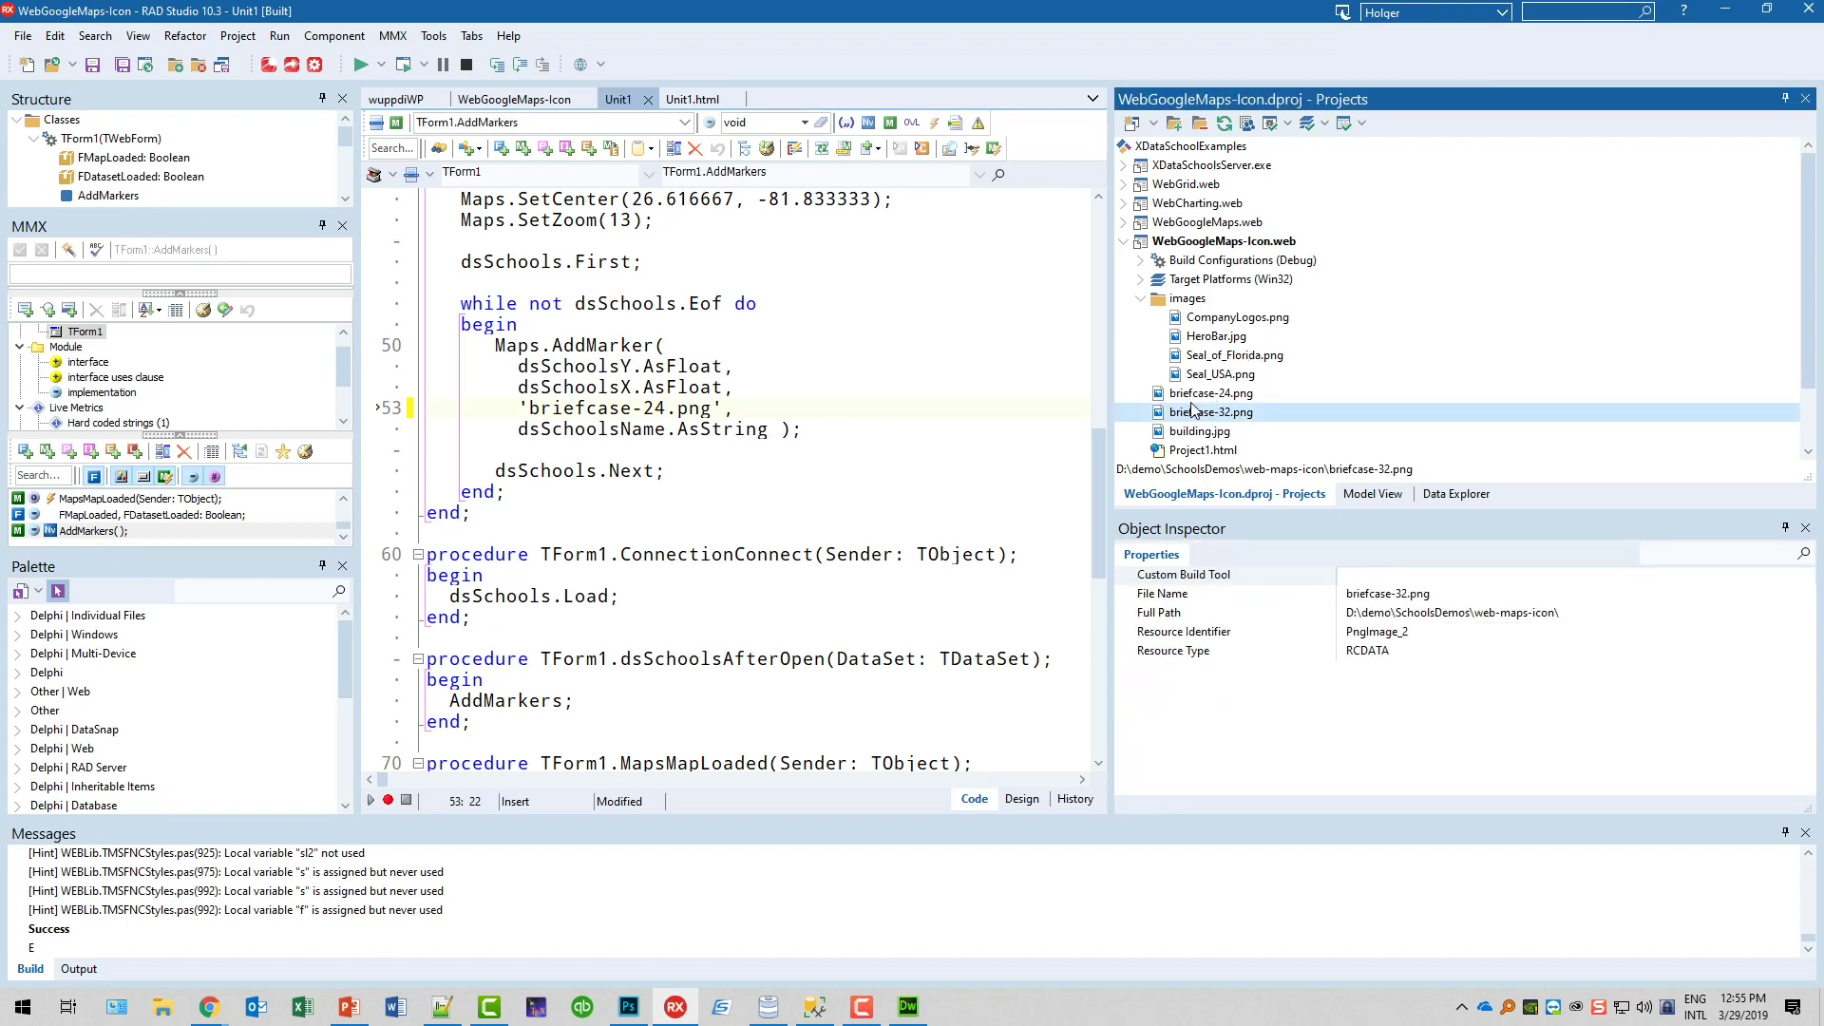
click(1143, 297)
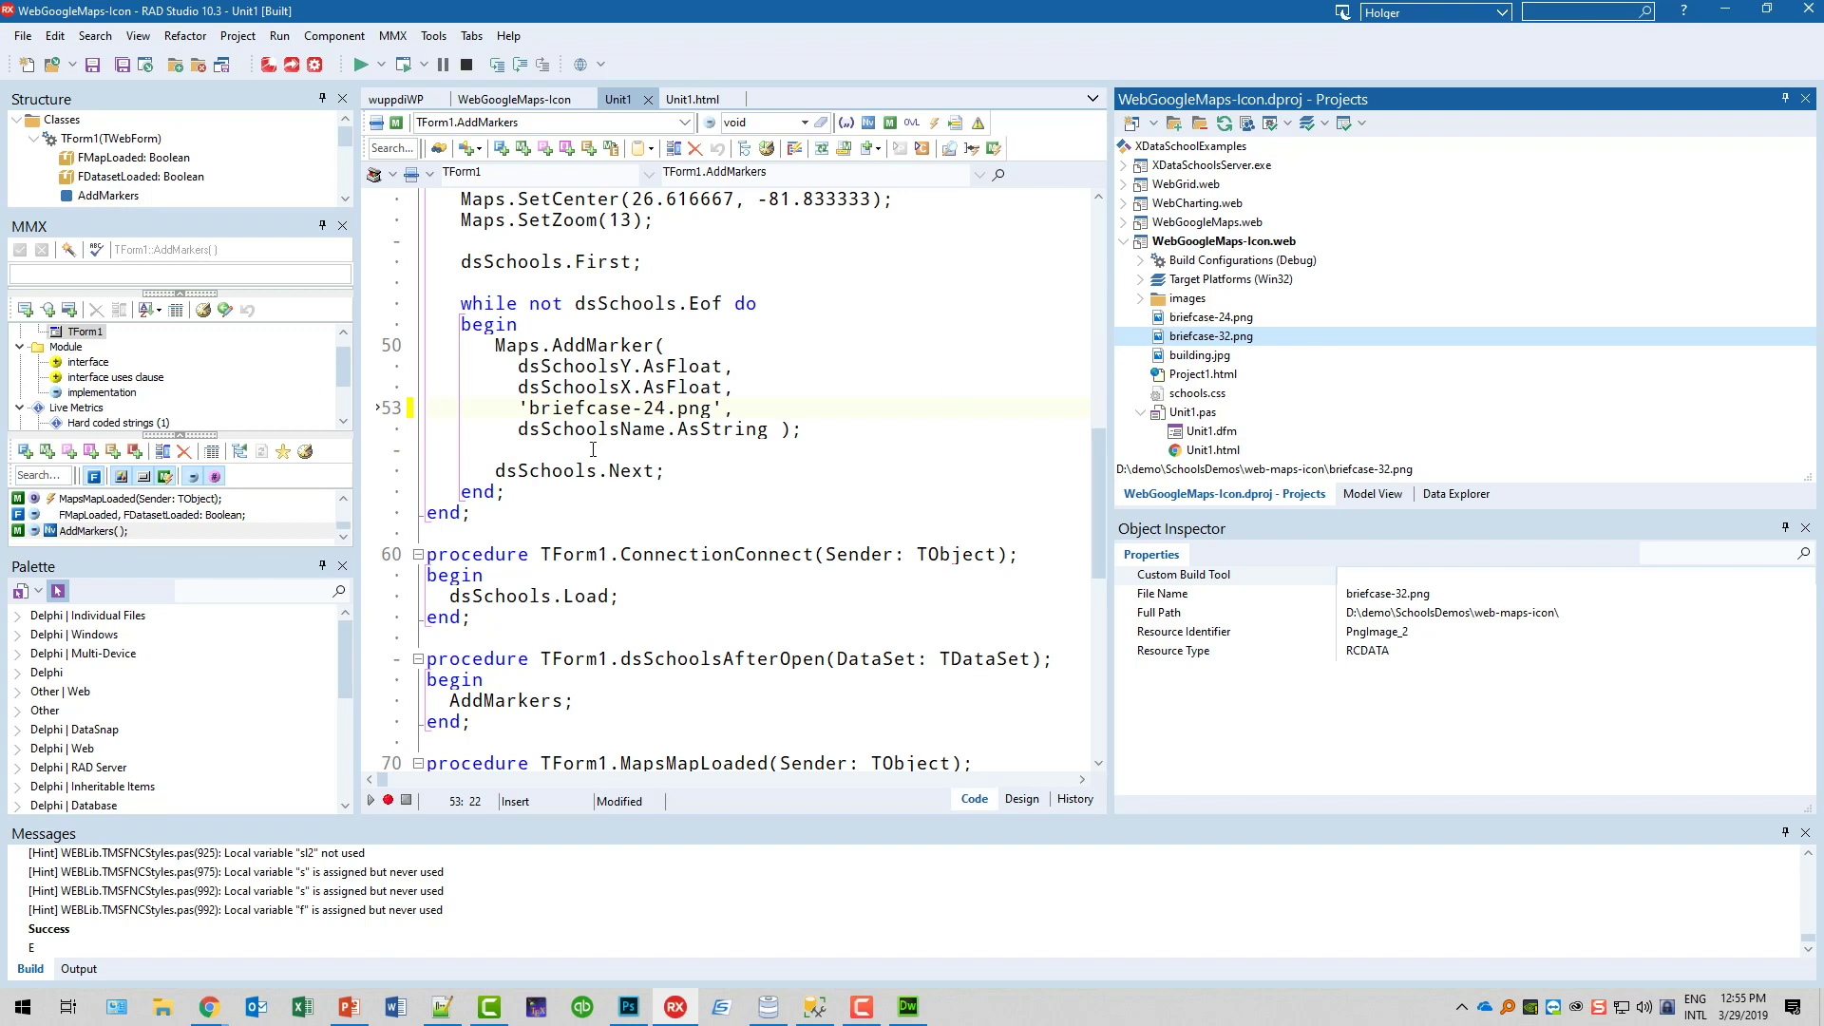
click(525, 409)
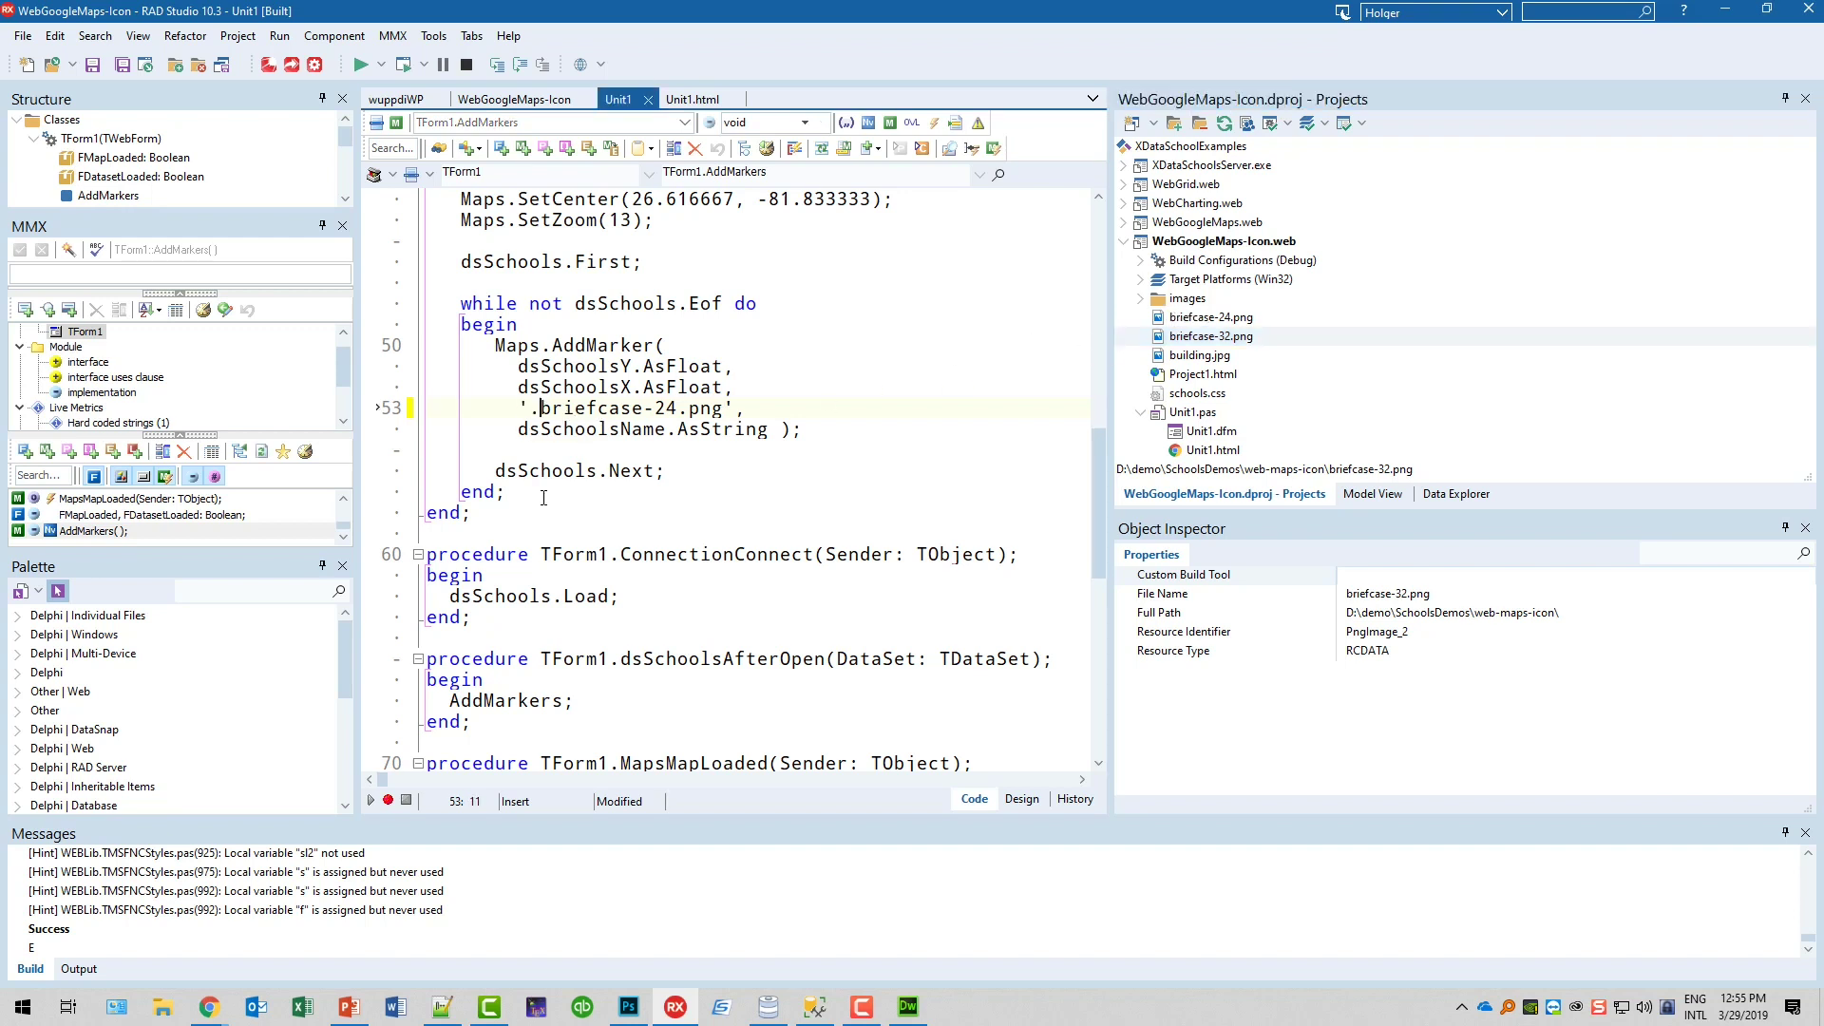
text(./images/)
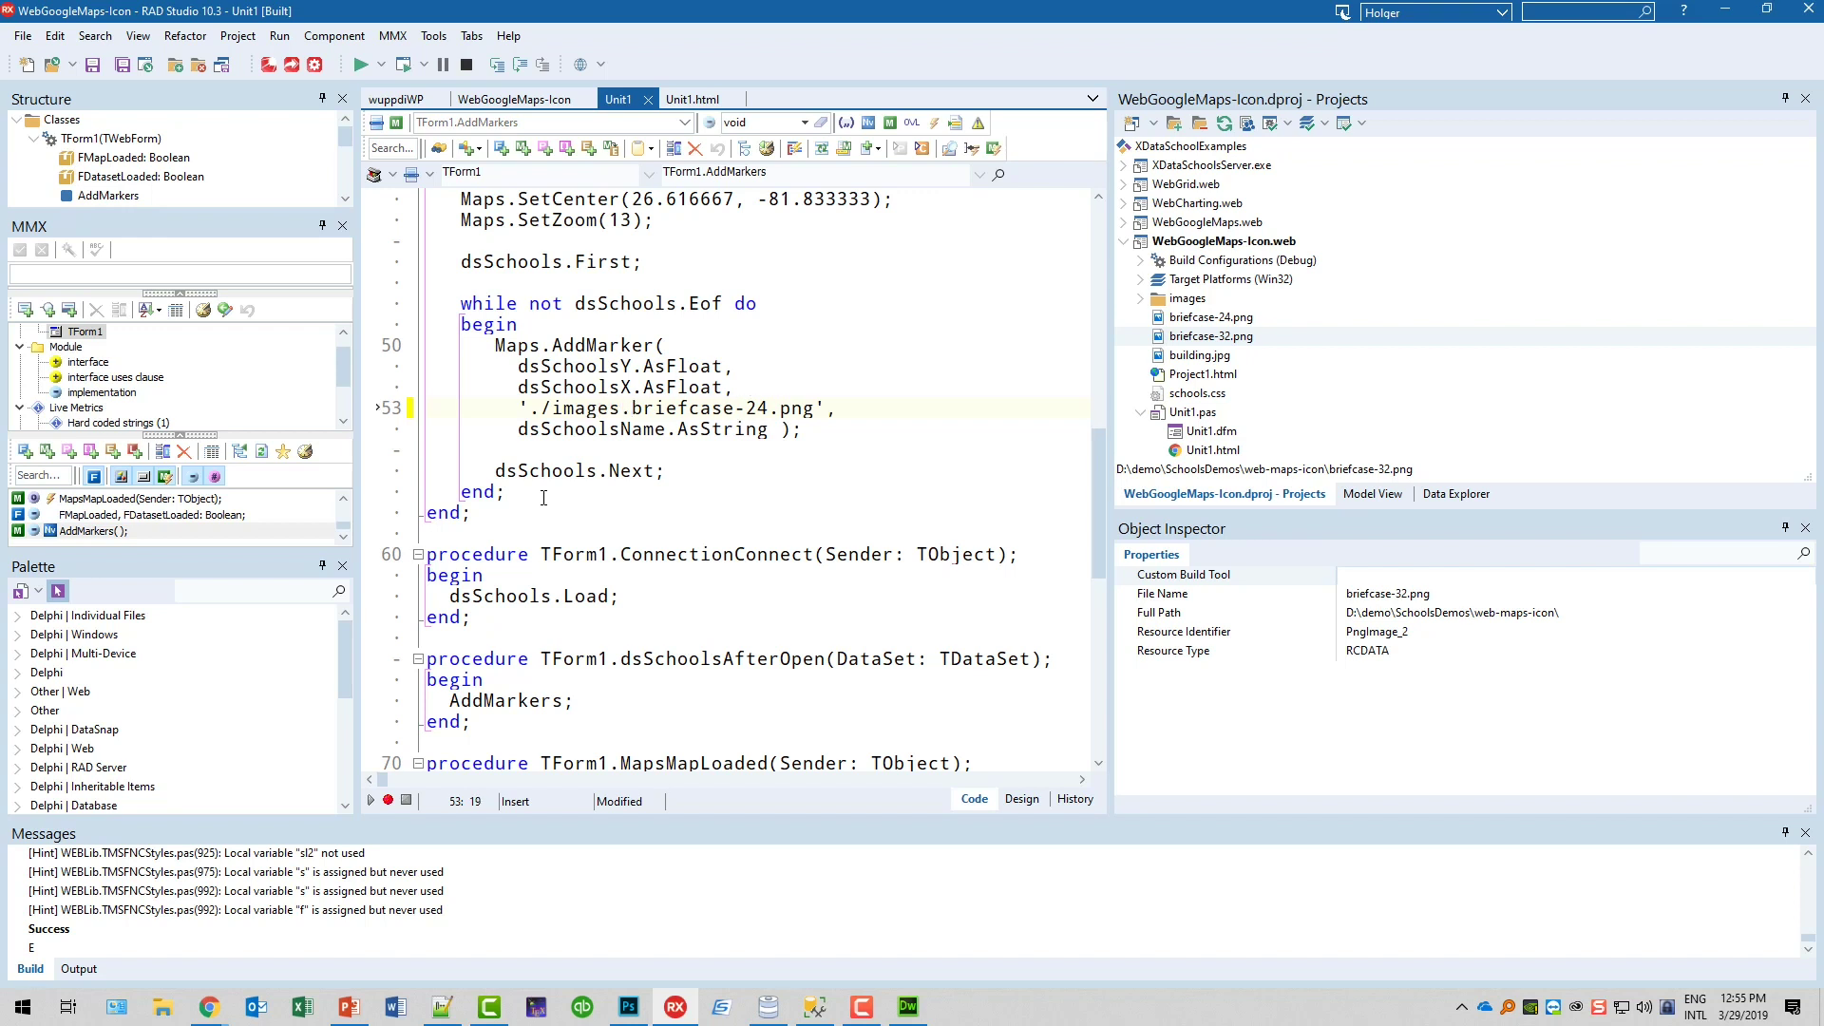
key(BackSpace)
key(BackSpace)
key(BackSpace)
key(BackSpace)
key(BackSpace)
key(BackSpace)
key(BackSpace)
key(BackSpace)
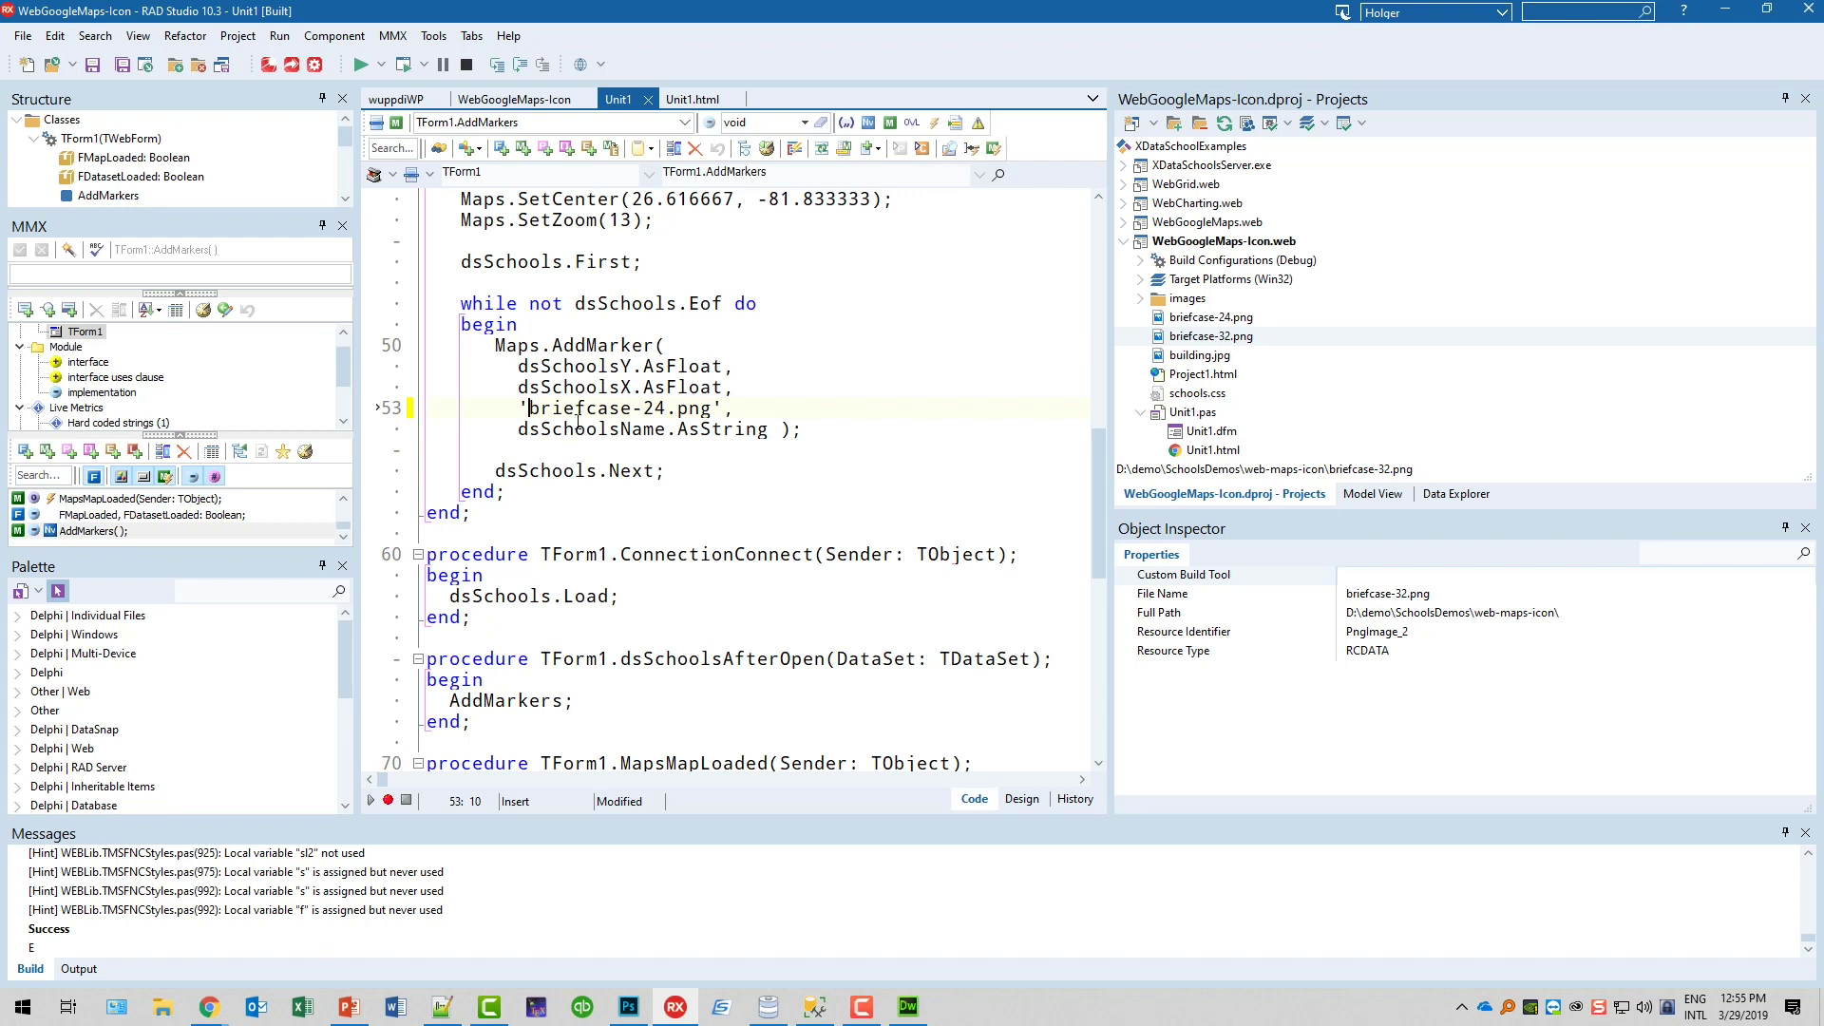
click(1142, 302)
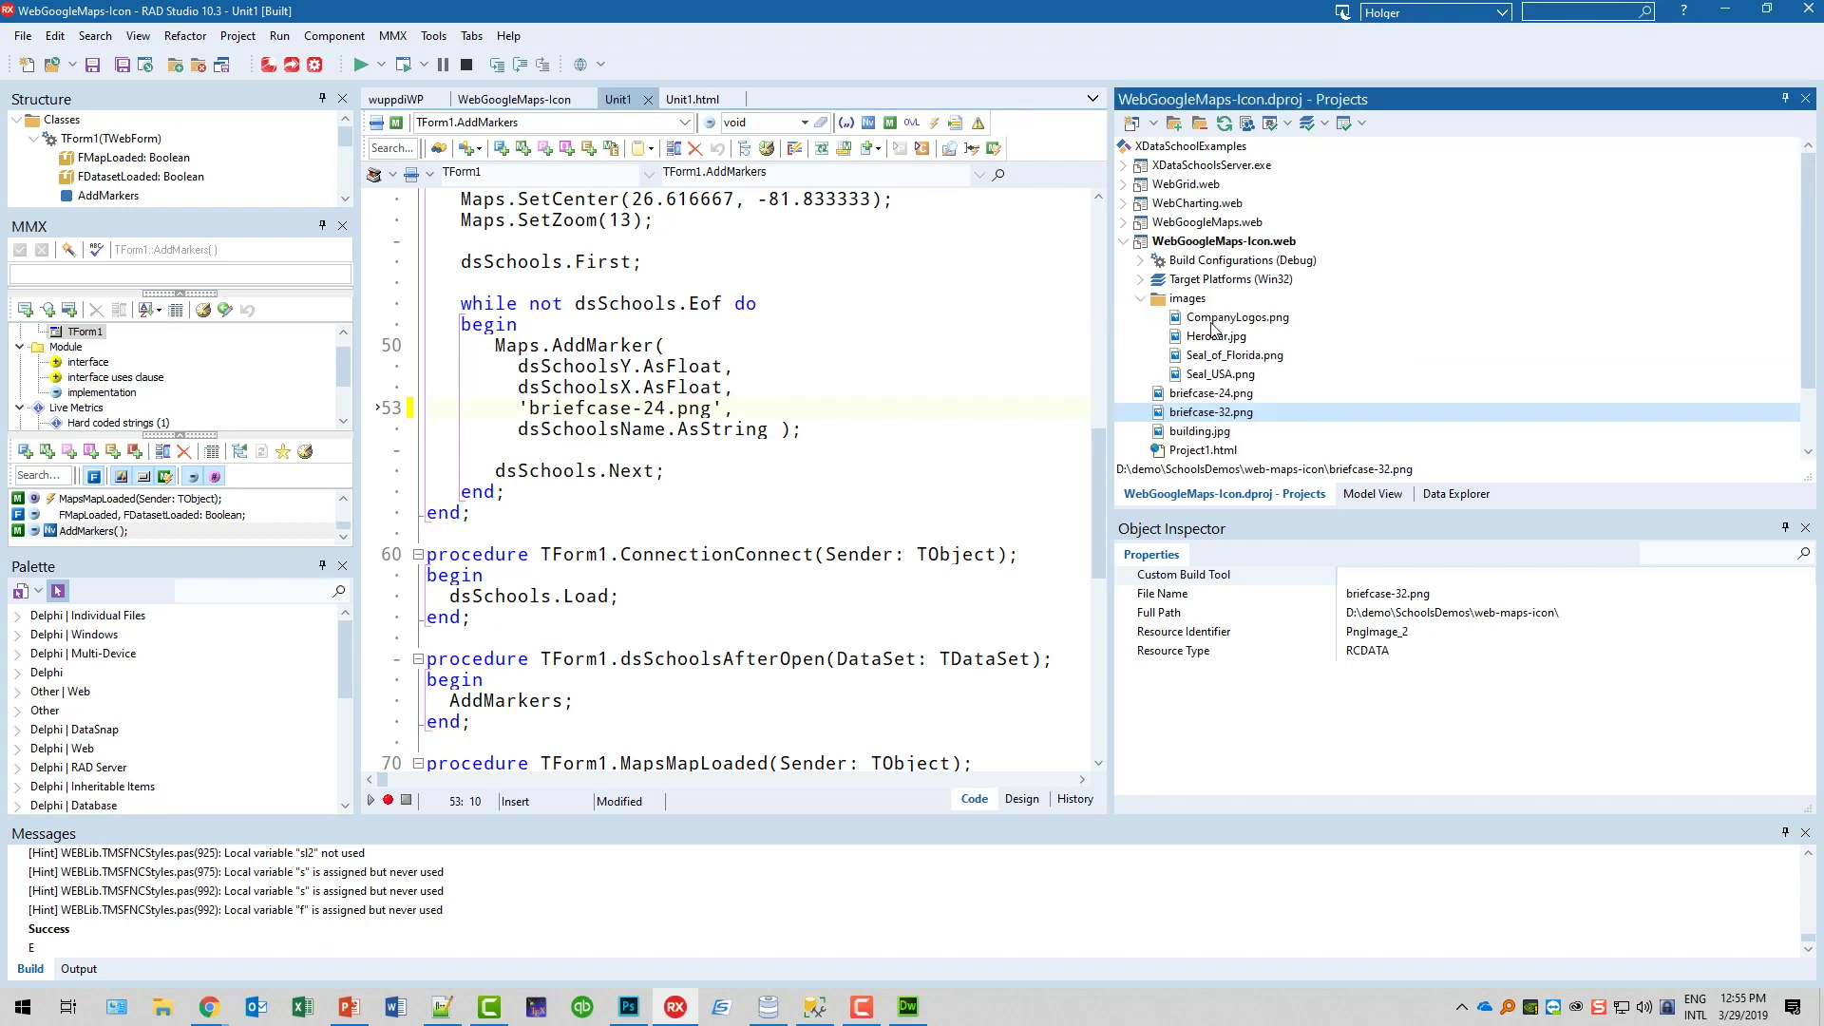
click(1141, 303)
Open Unit1.html, read line 17's Seal_of_Florida.png path, and locate it in the images folder.
click(905, 345)
scroll(927, 364, down, 2)
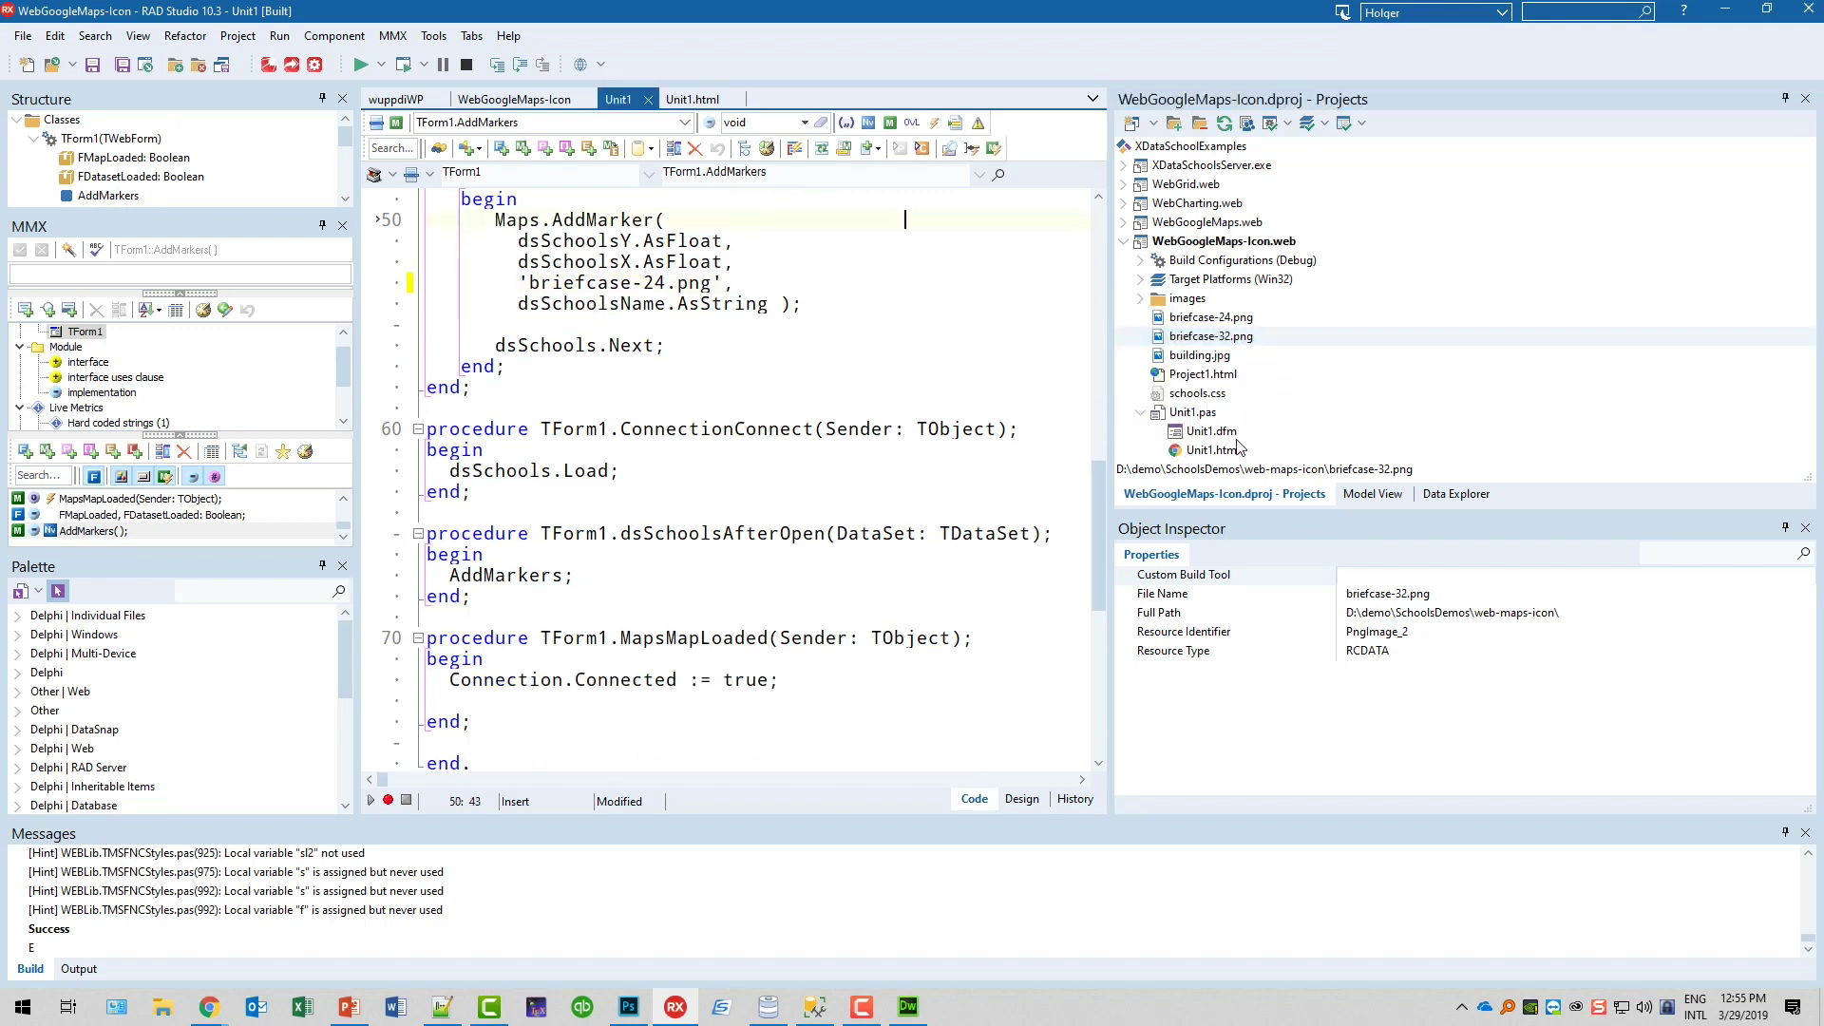
double_click(1213, 450)
scroll(741, 571, down, 2)
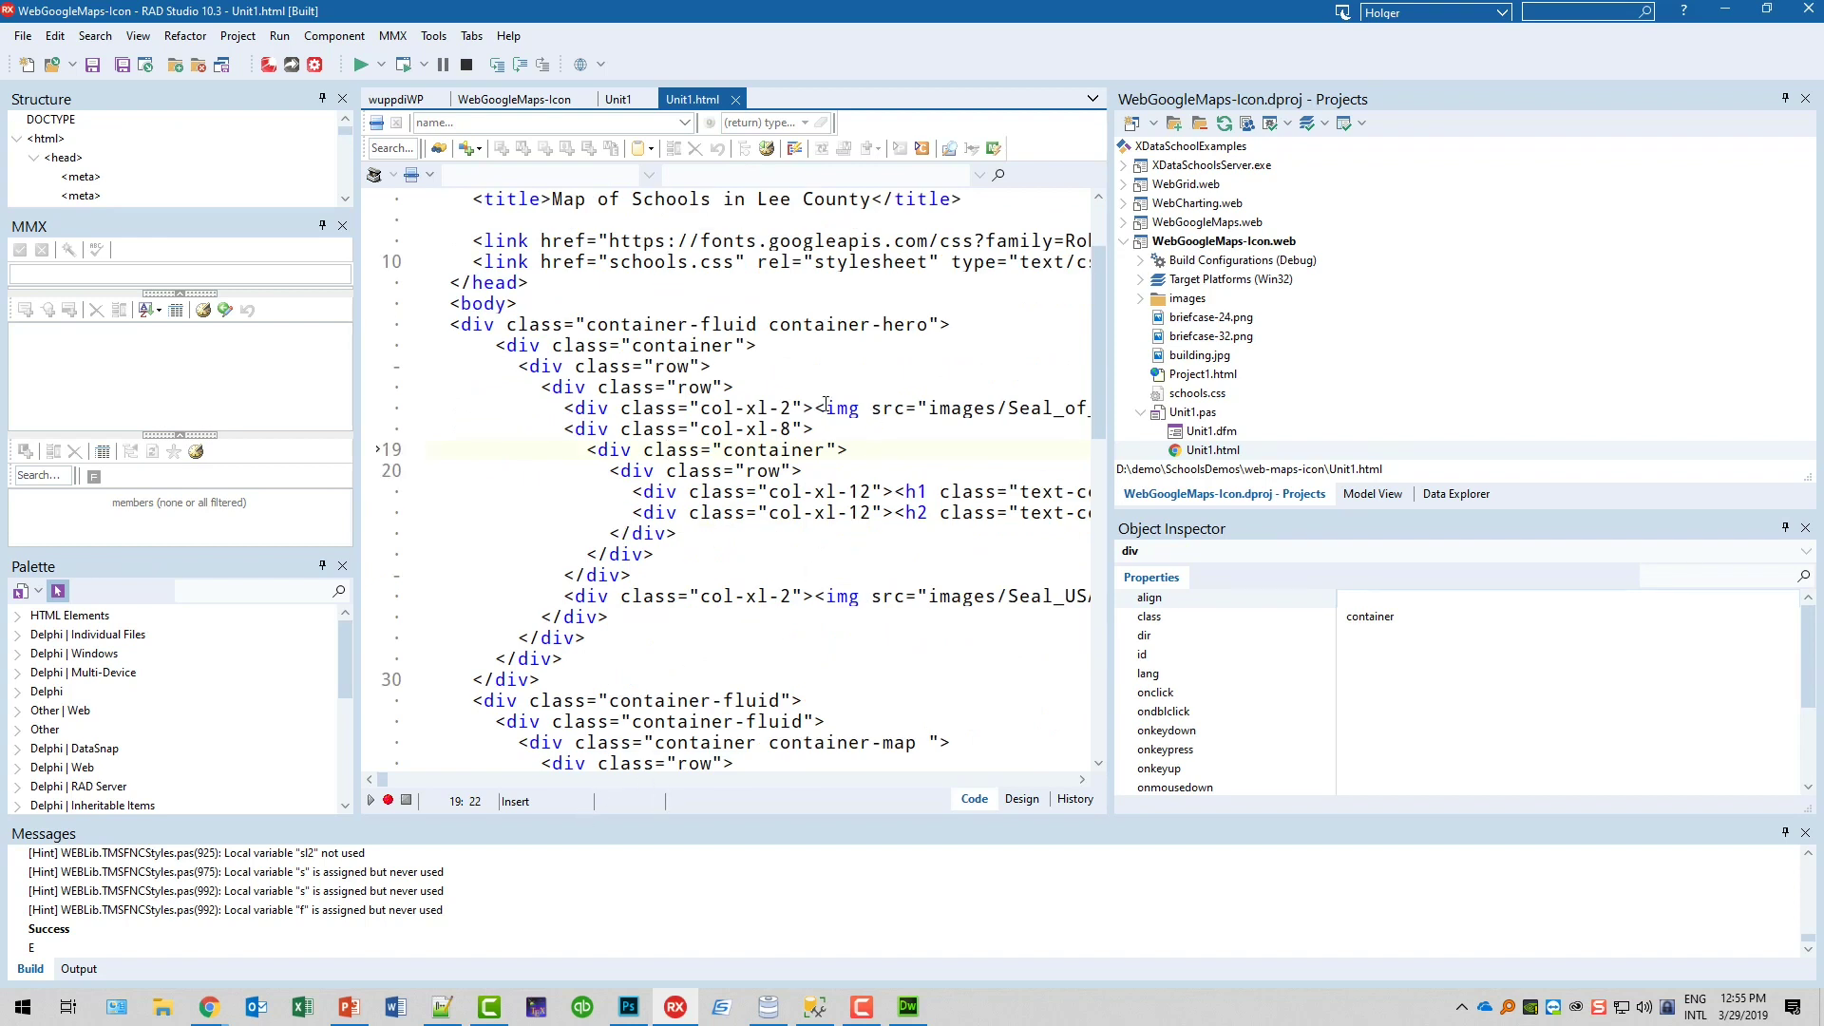
click(822, 408)
key(ctrl+Right)
key(ctrl+Right)
key(ctrl+Right)
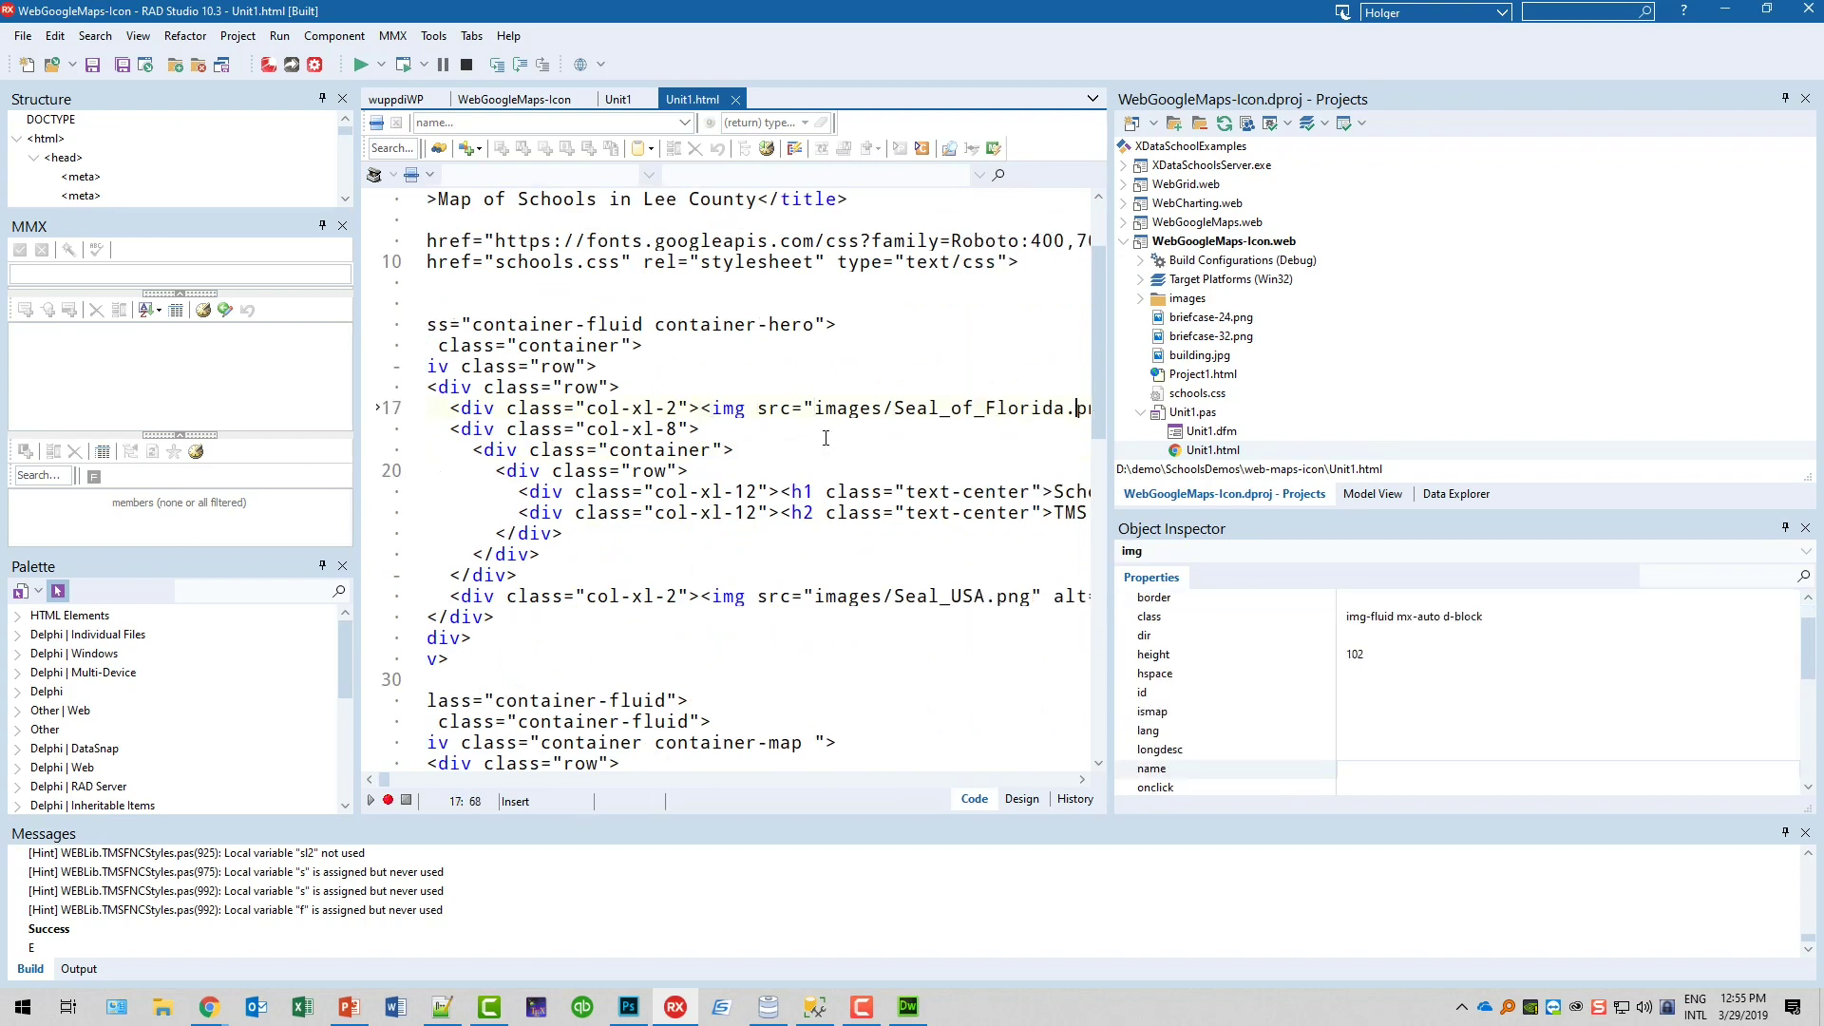
key(ctrl+Right)
key(Left)
key(Left)
key(Left)
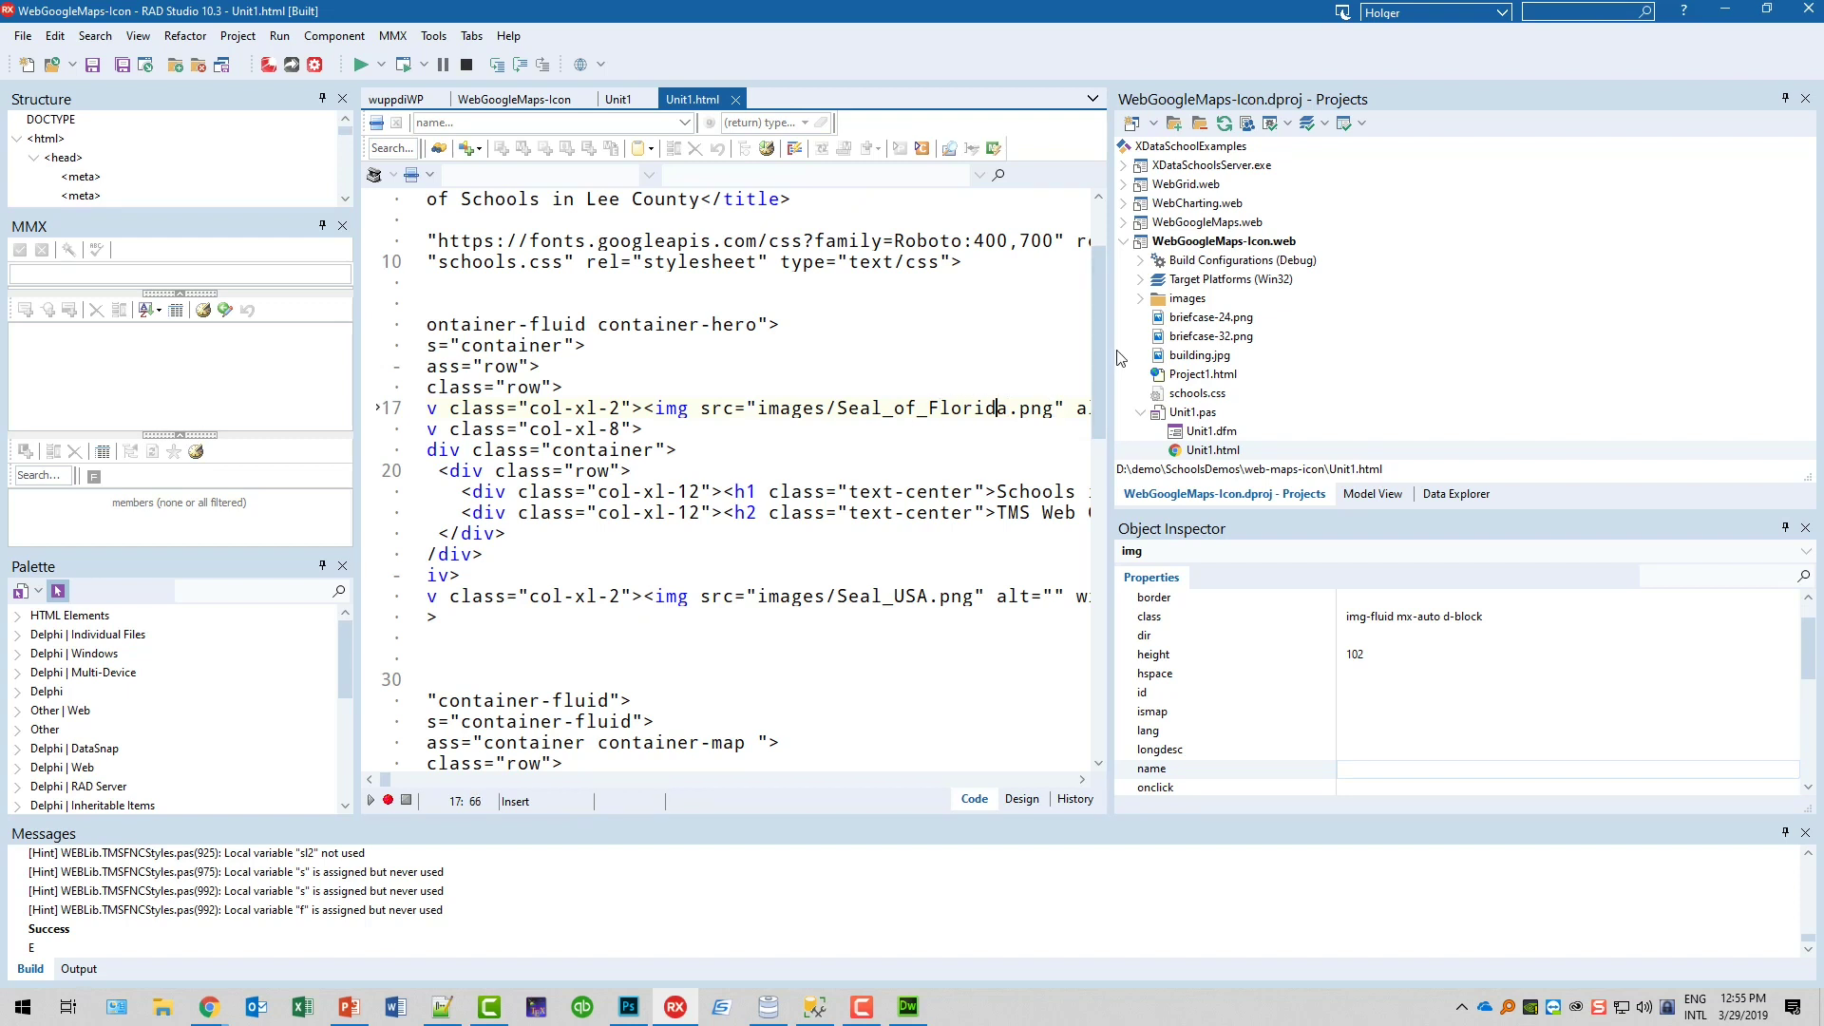
click(1140, 297)
click(1212, 354)
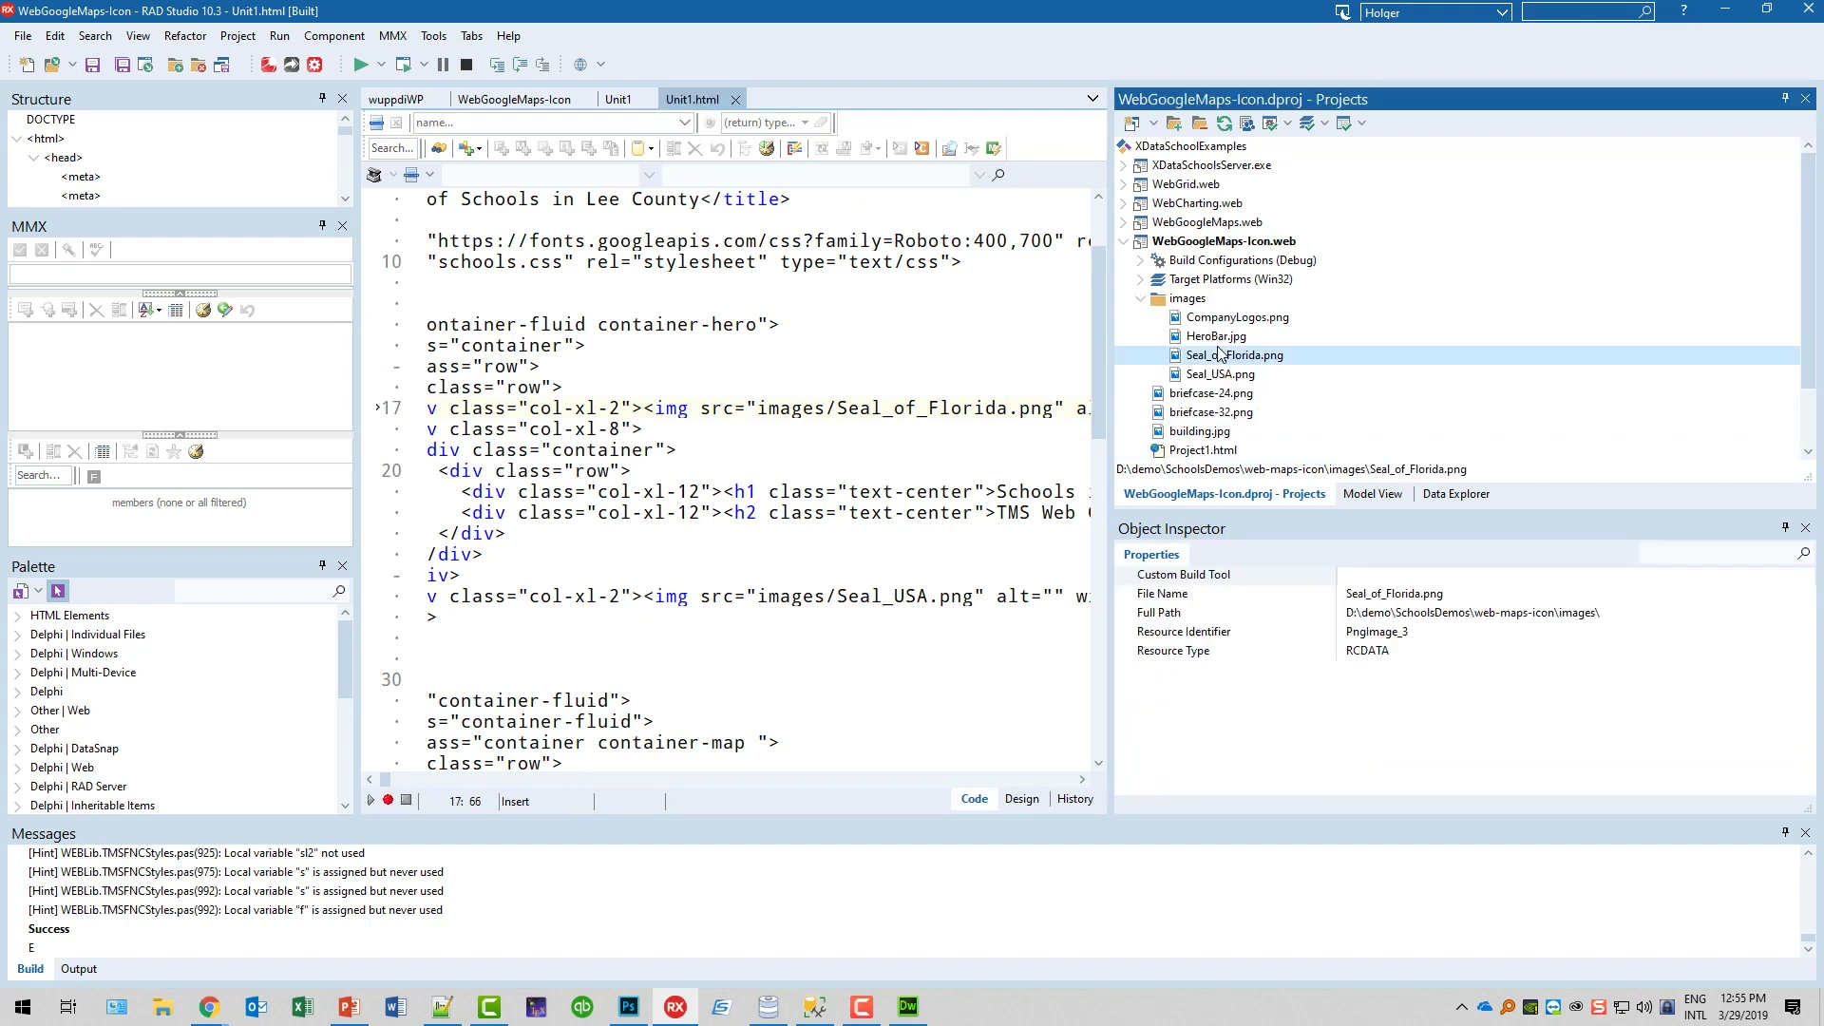
click(1141, 299)
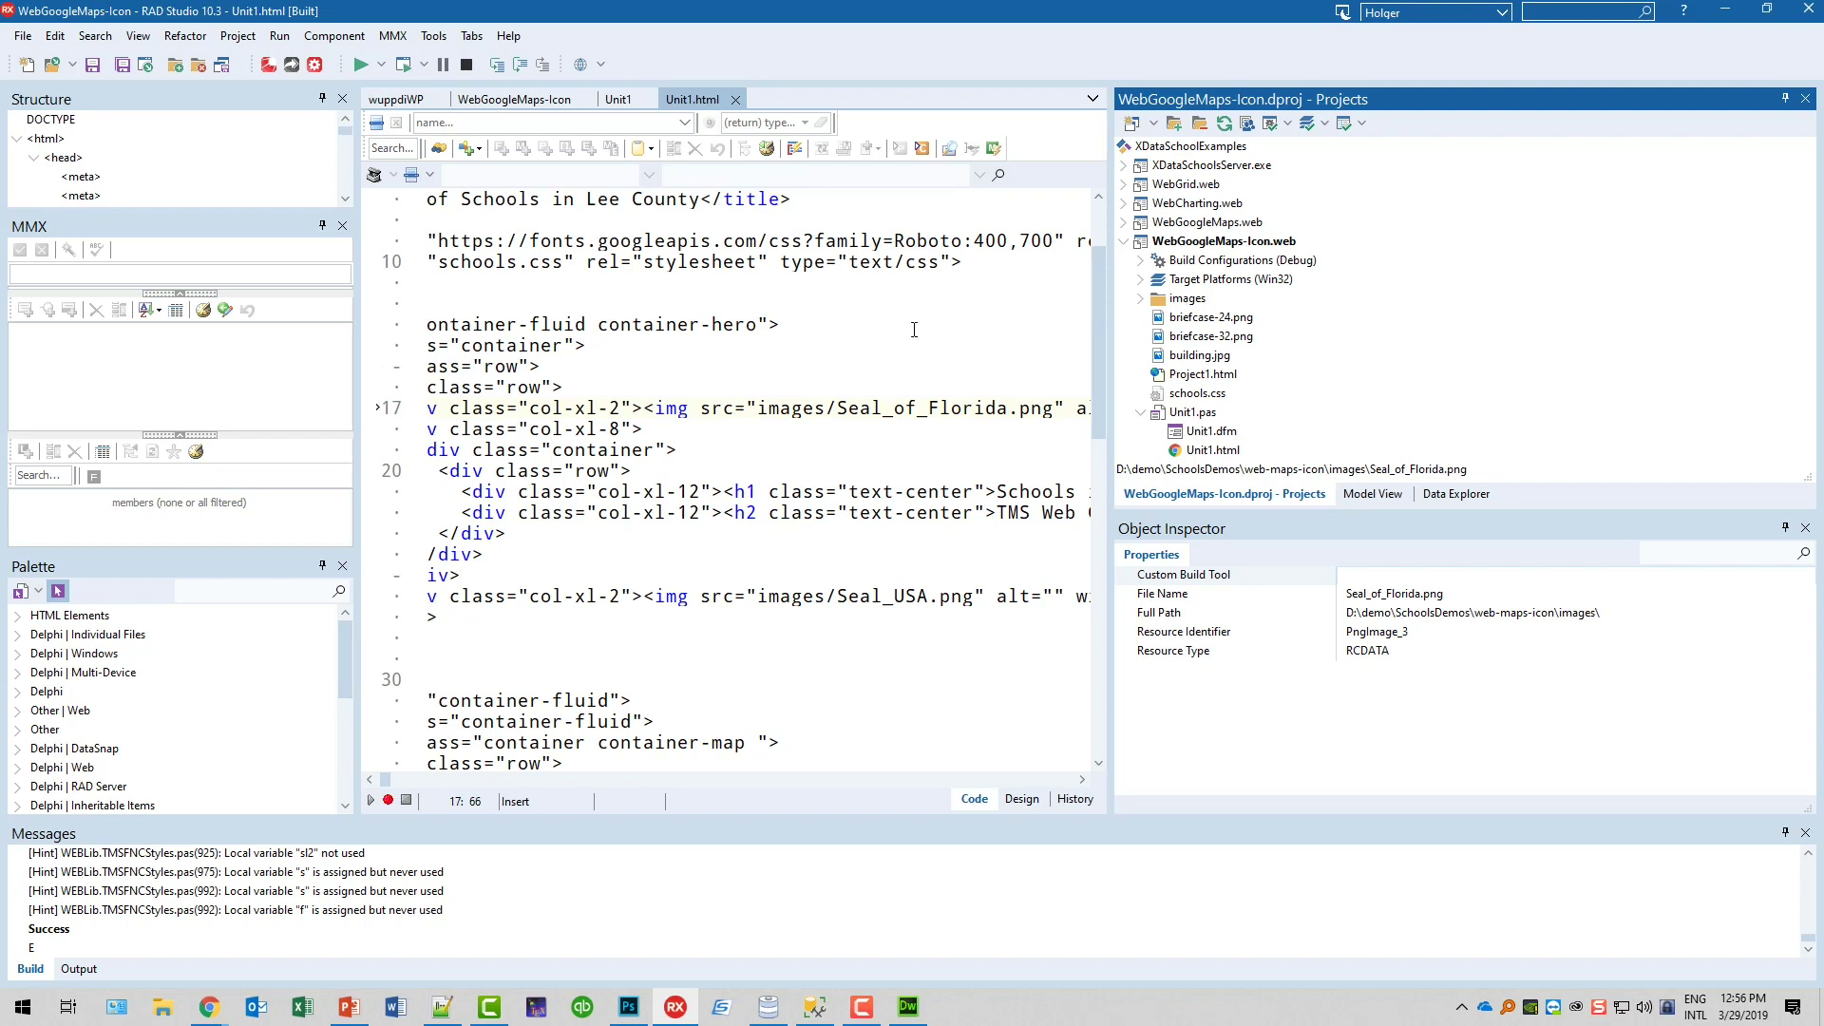
Show the project in Explorer and open its TMSWeb\Debug\images folder.
right_click(1170, 239)
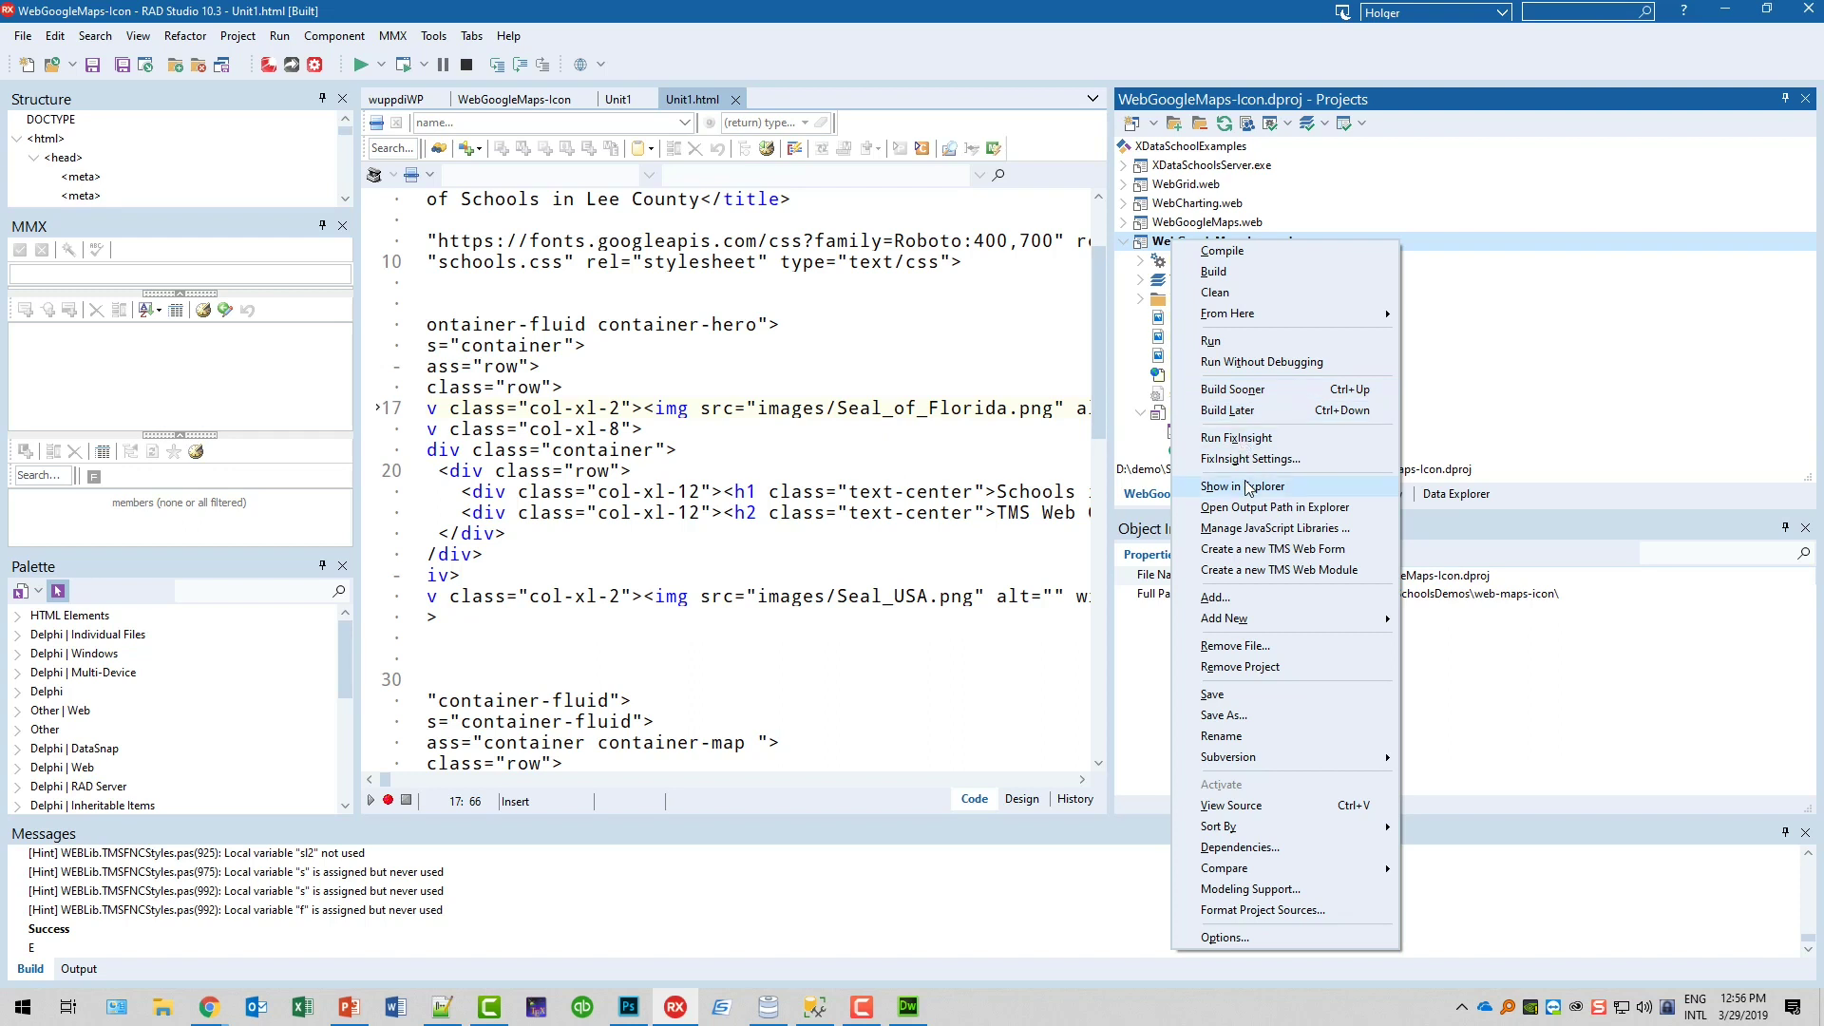
key(Escape)
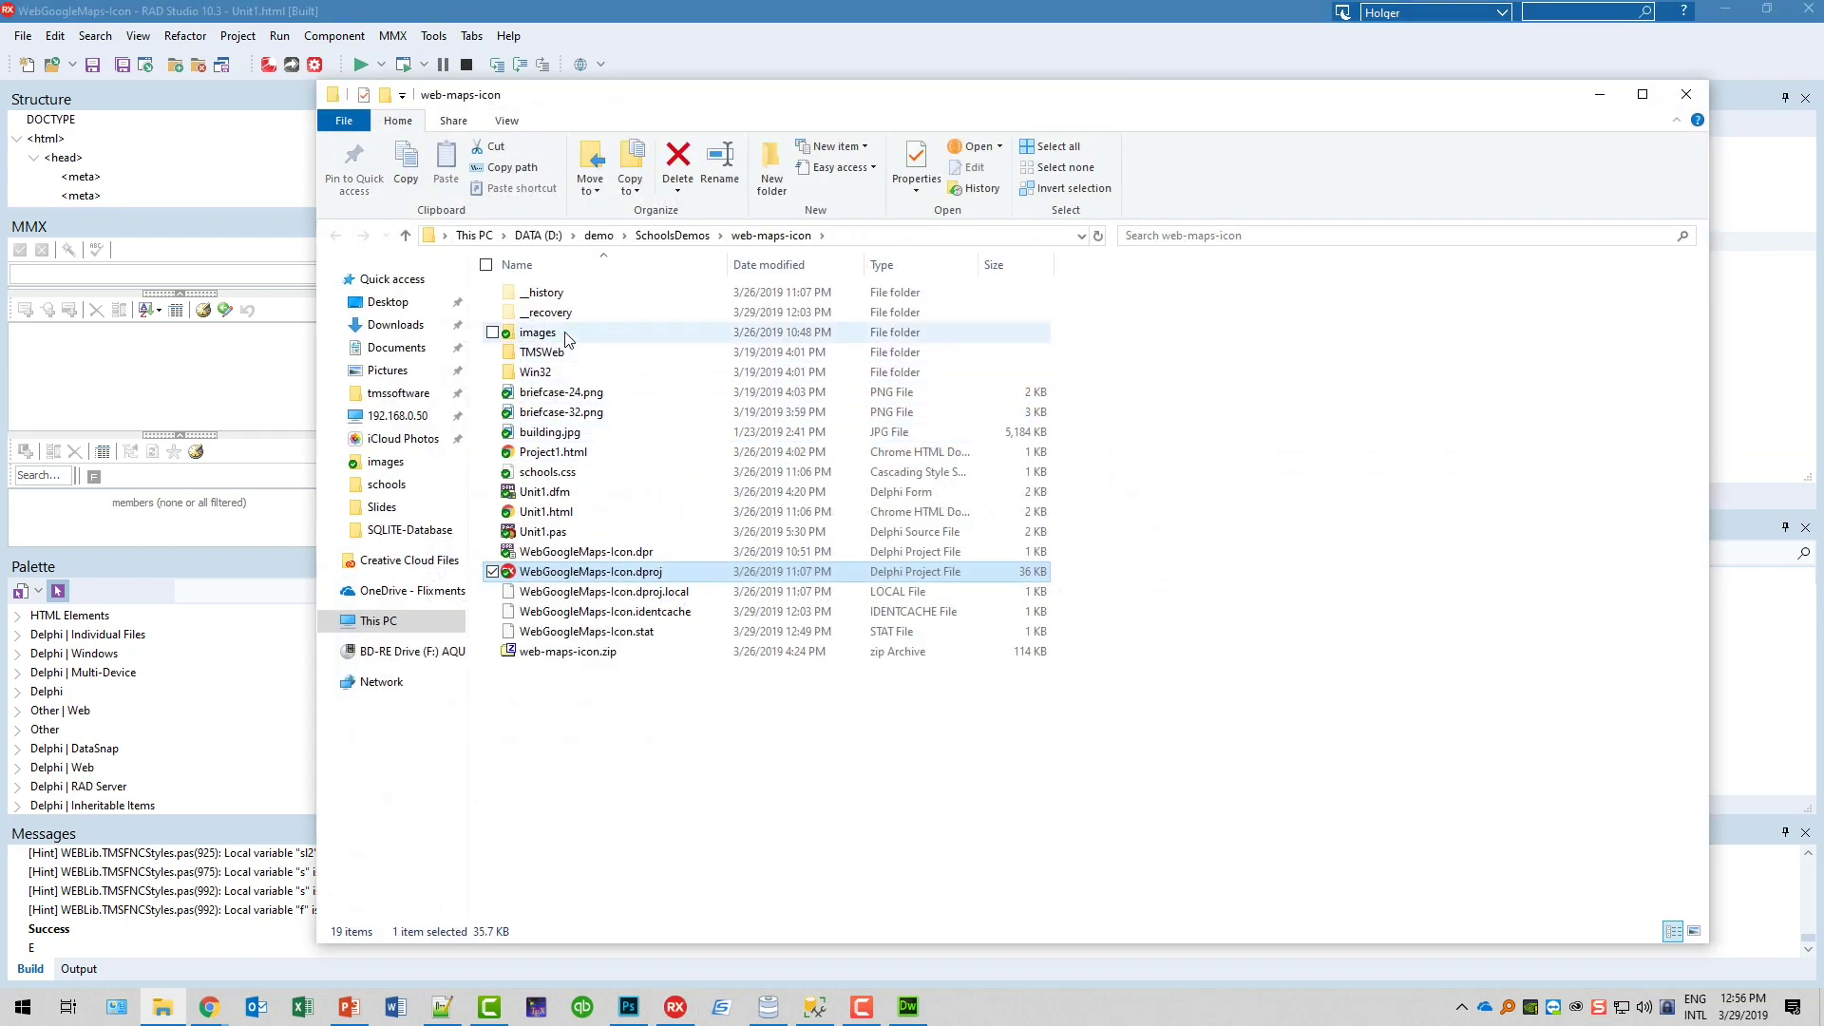
click(548, 356)
double_click(550, 357)
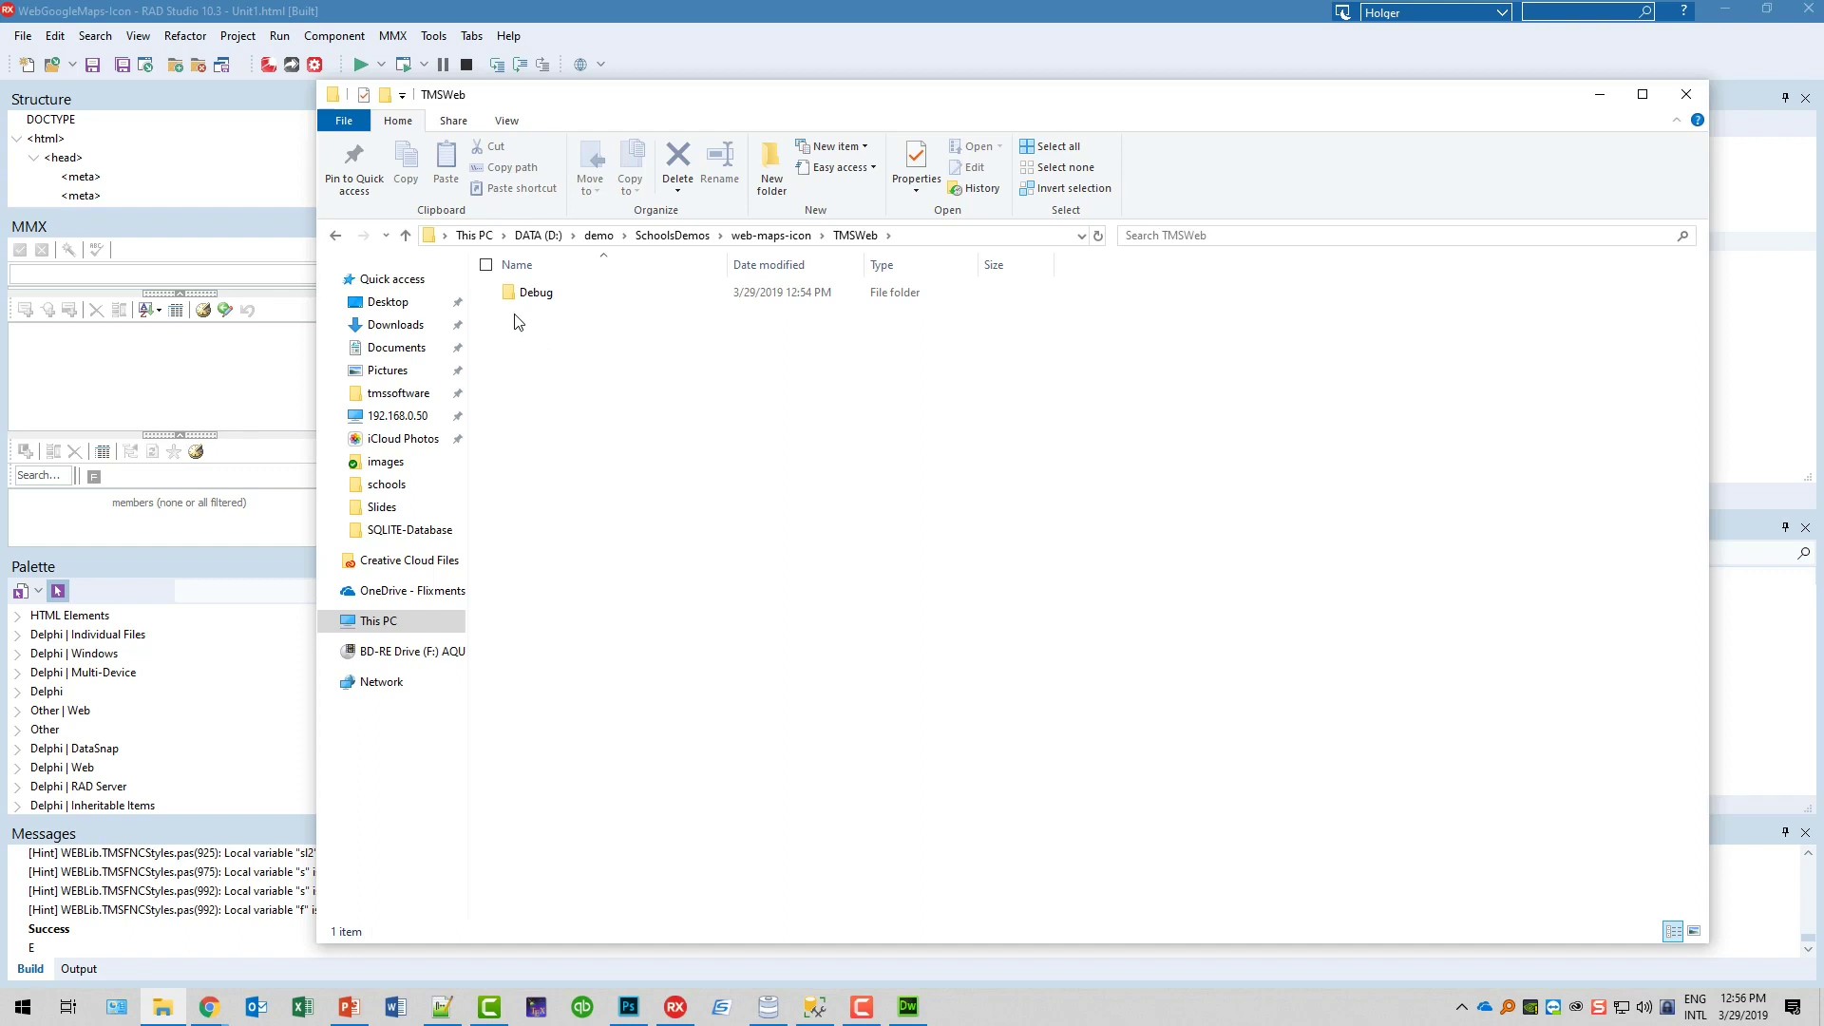
double_click(531, 293)
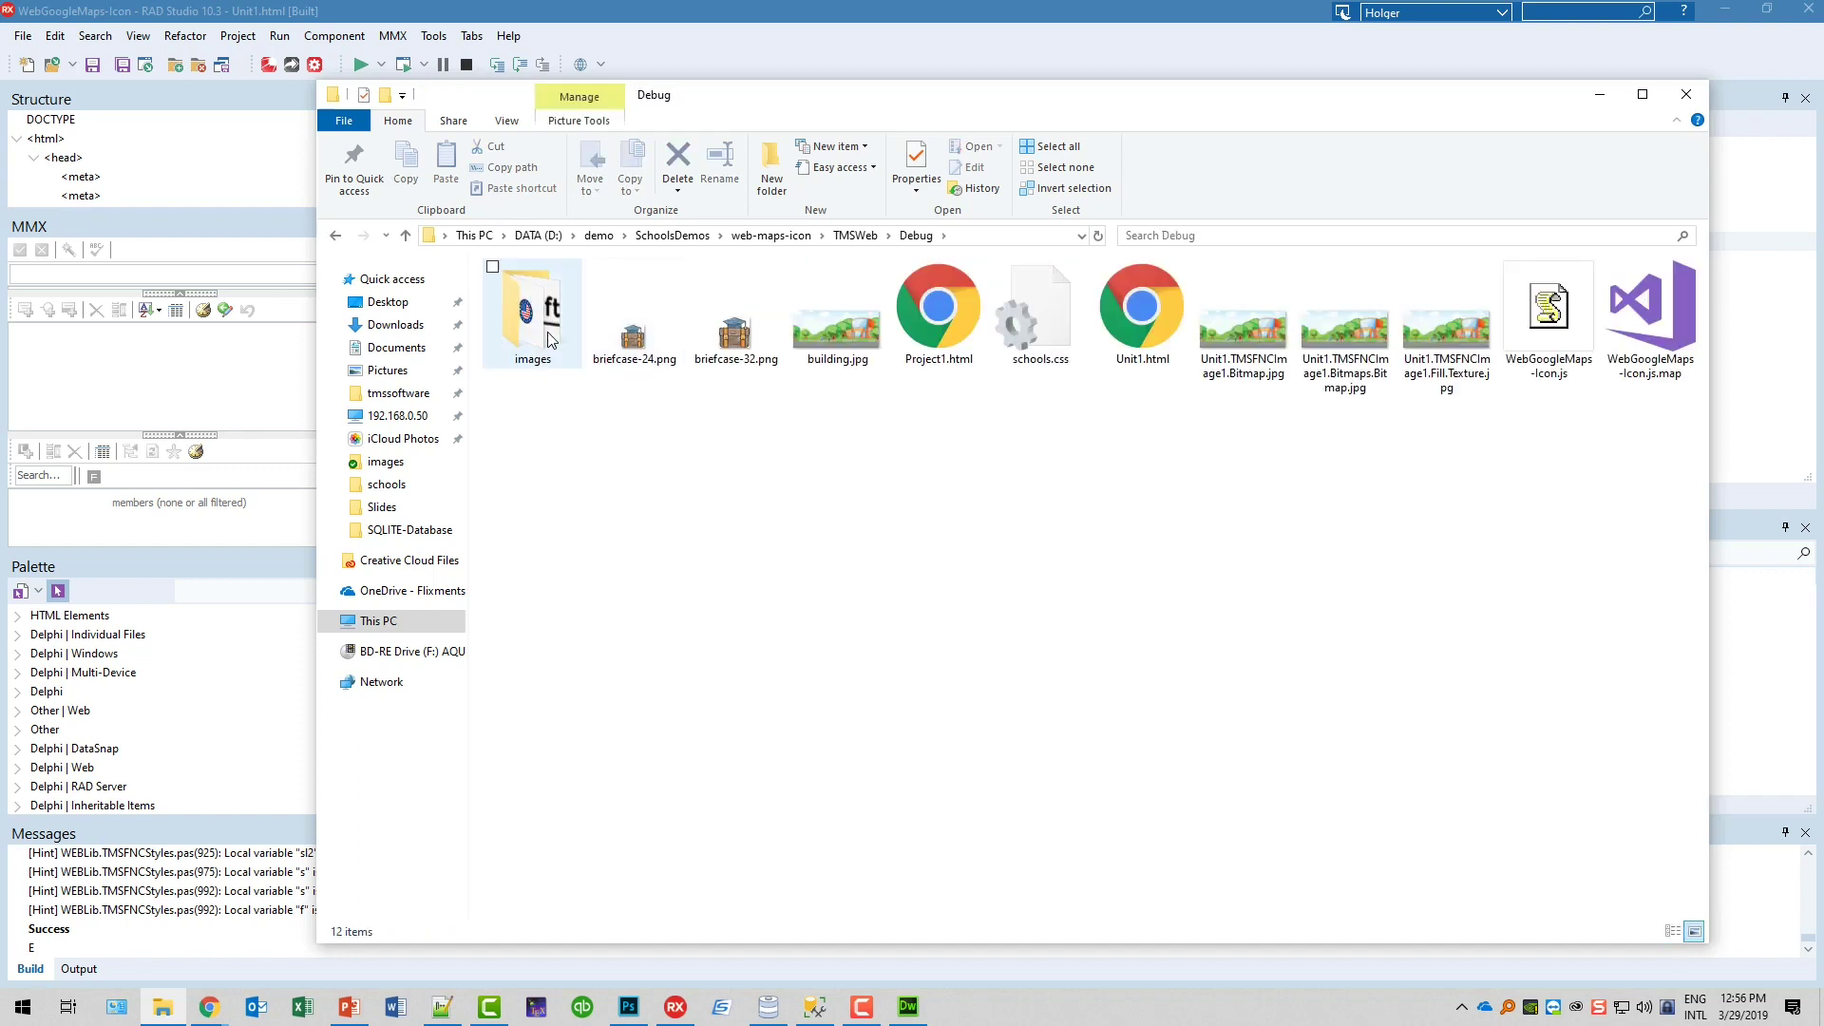
double_click(545, 338)
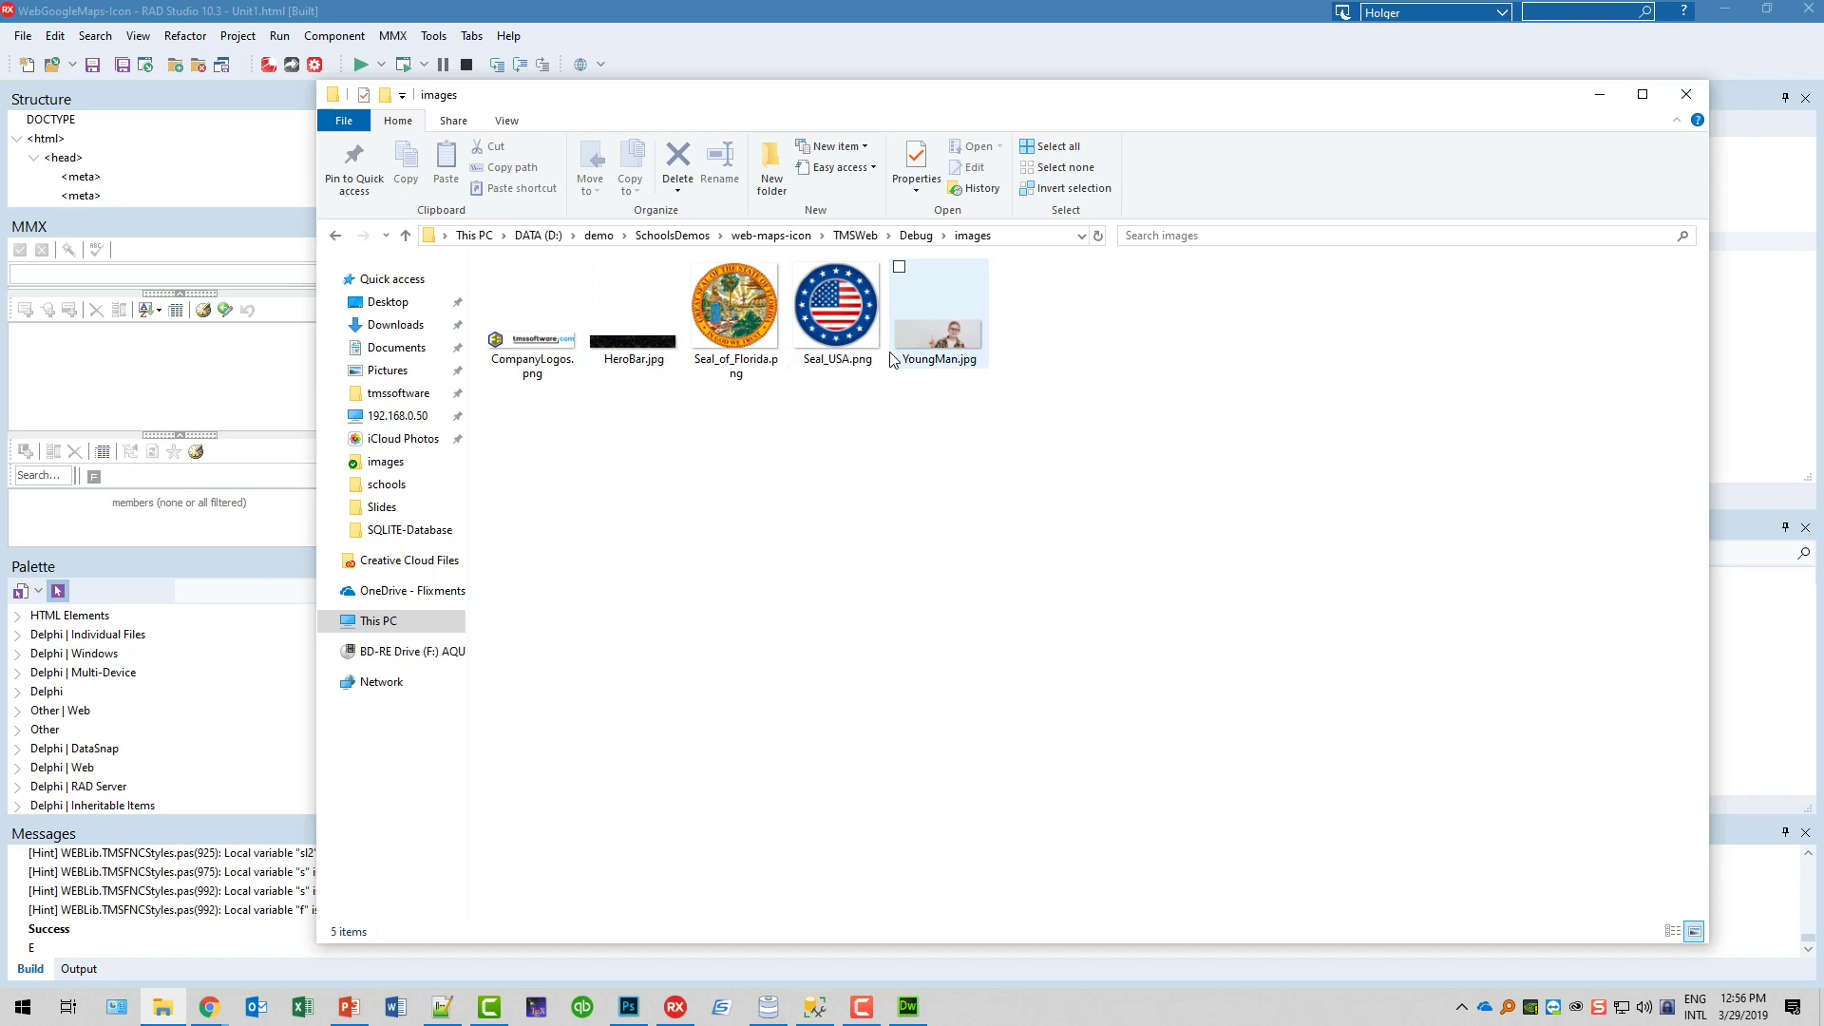
Back in Debug, select building.jpg, briefcase-24.png and briefcase-32.png.
click(915, 235)
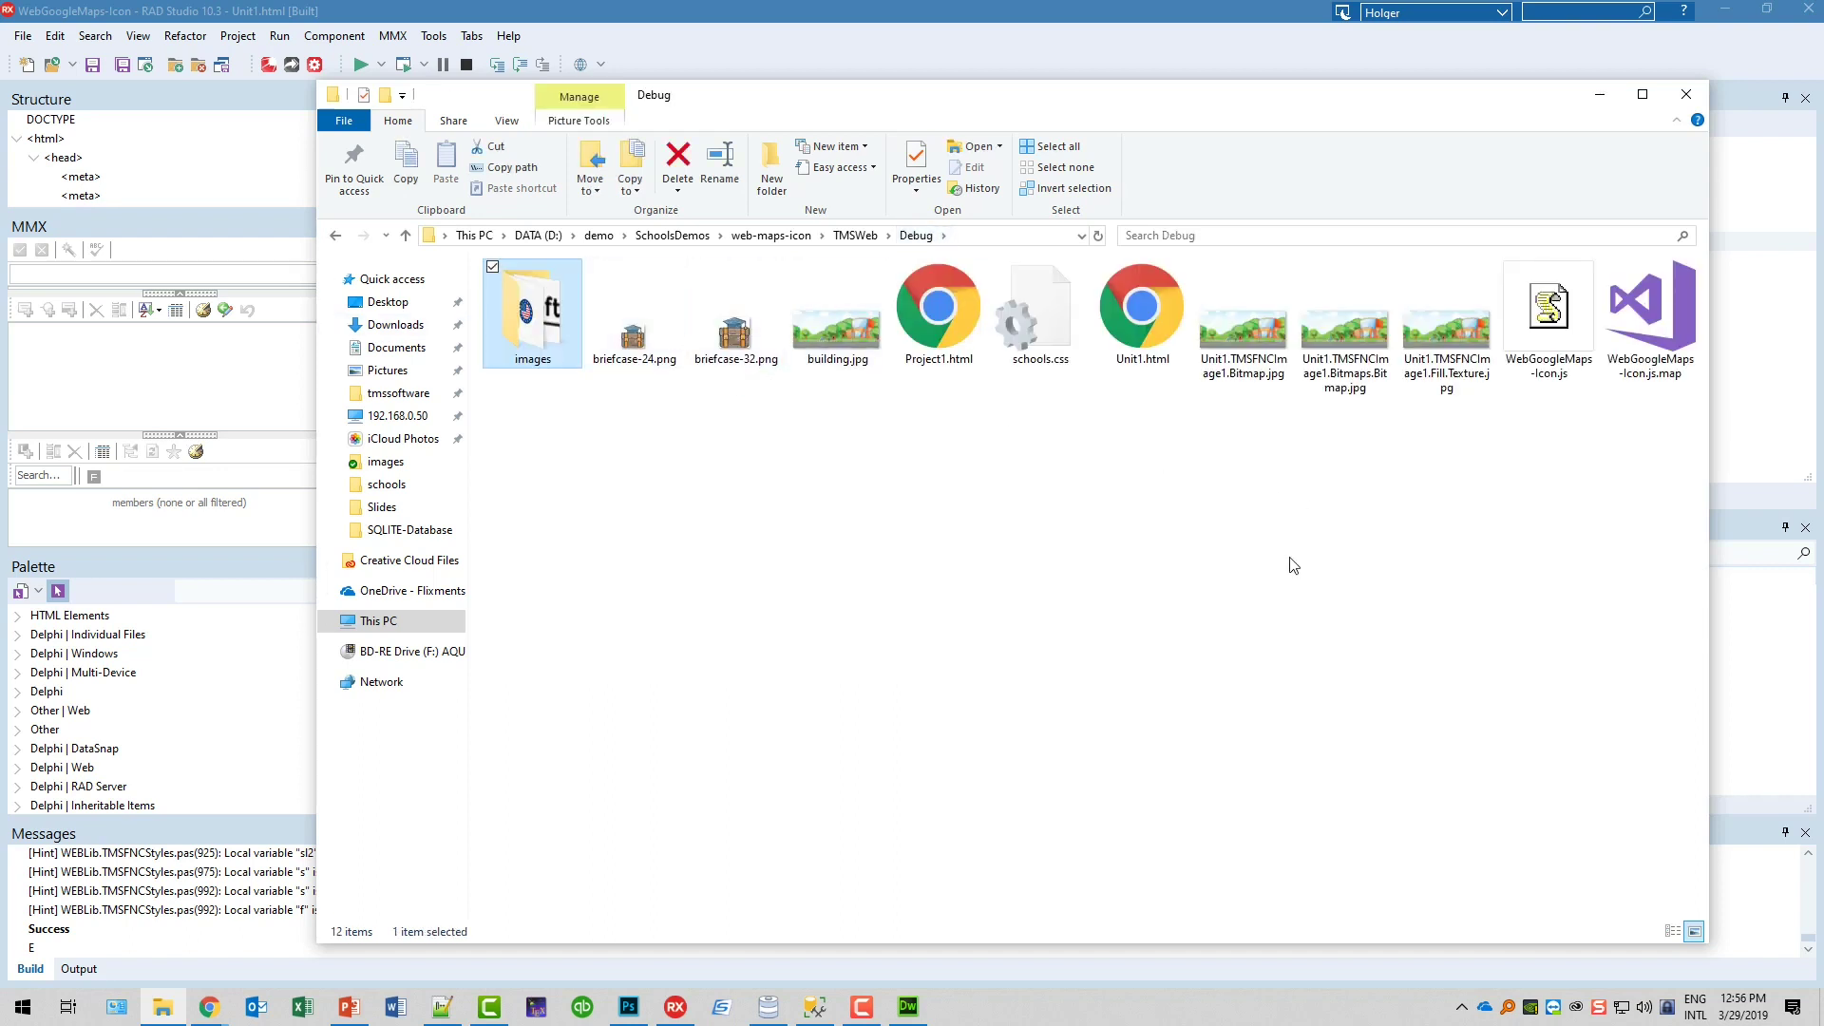
click(838, 320)
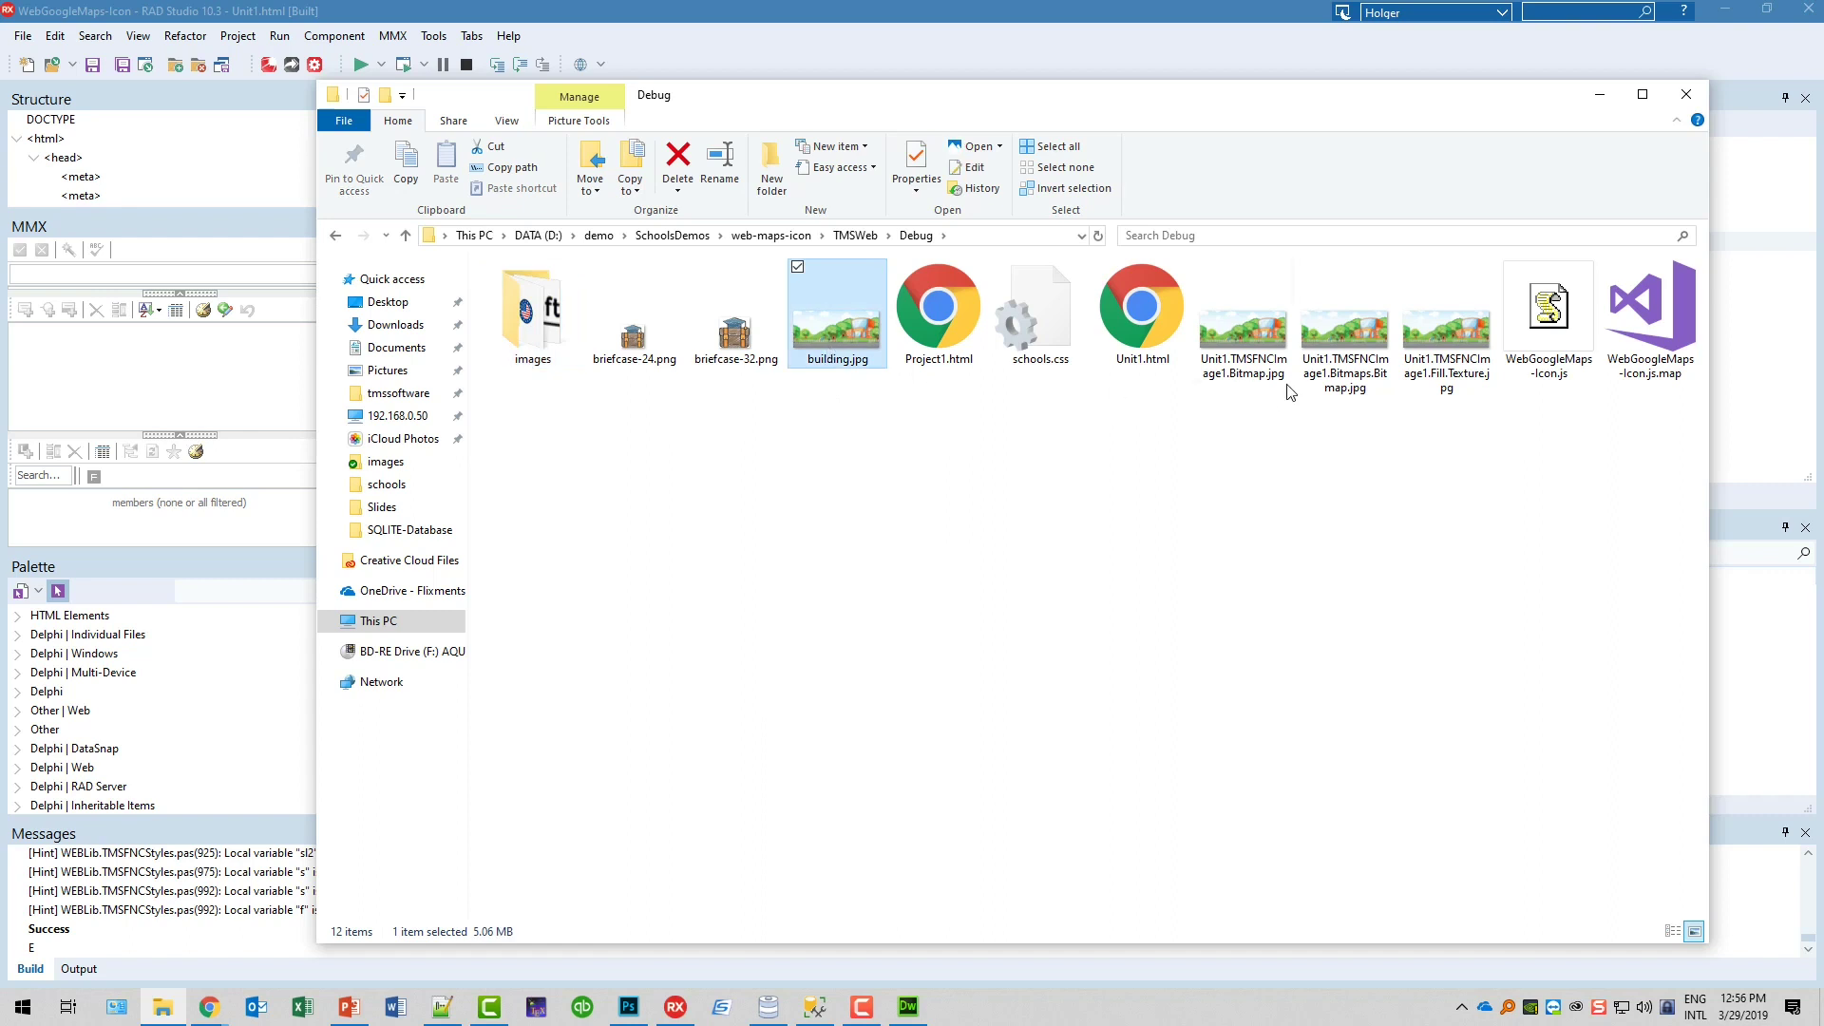
click(1275, 509)
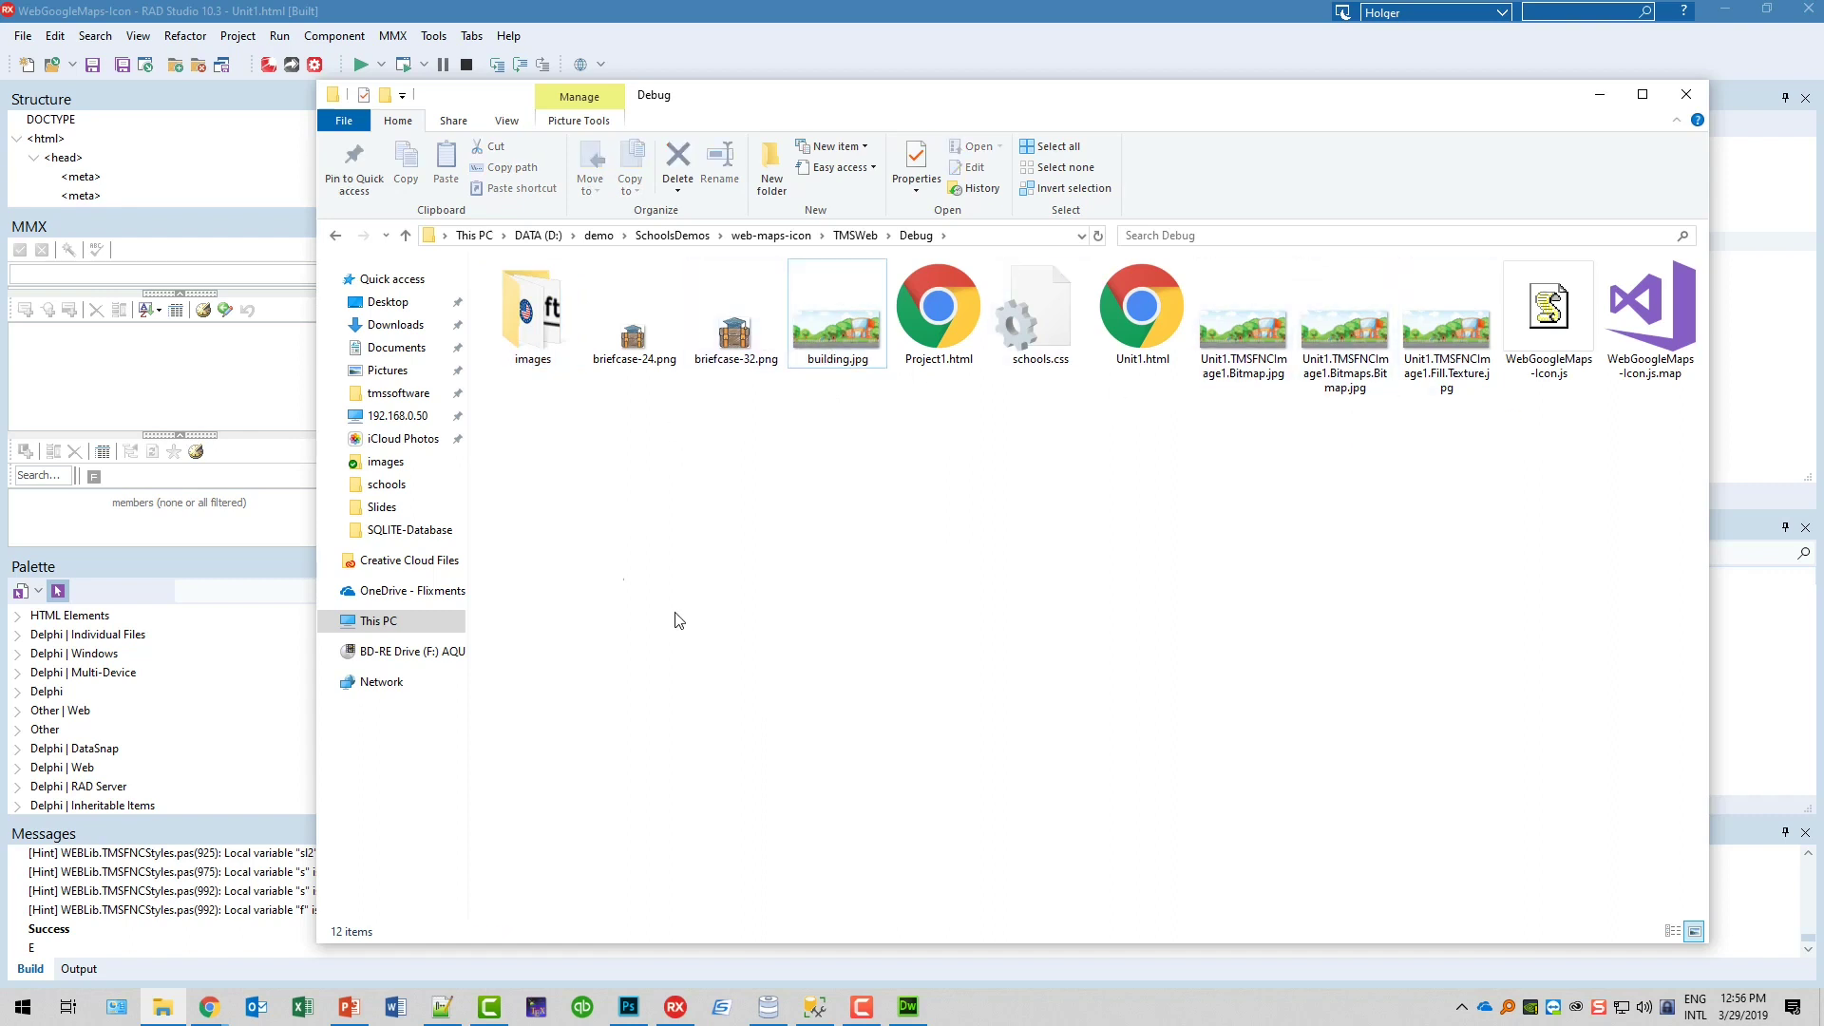
click(635, 369)
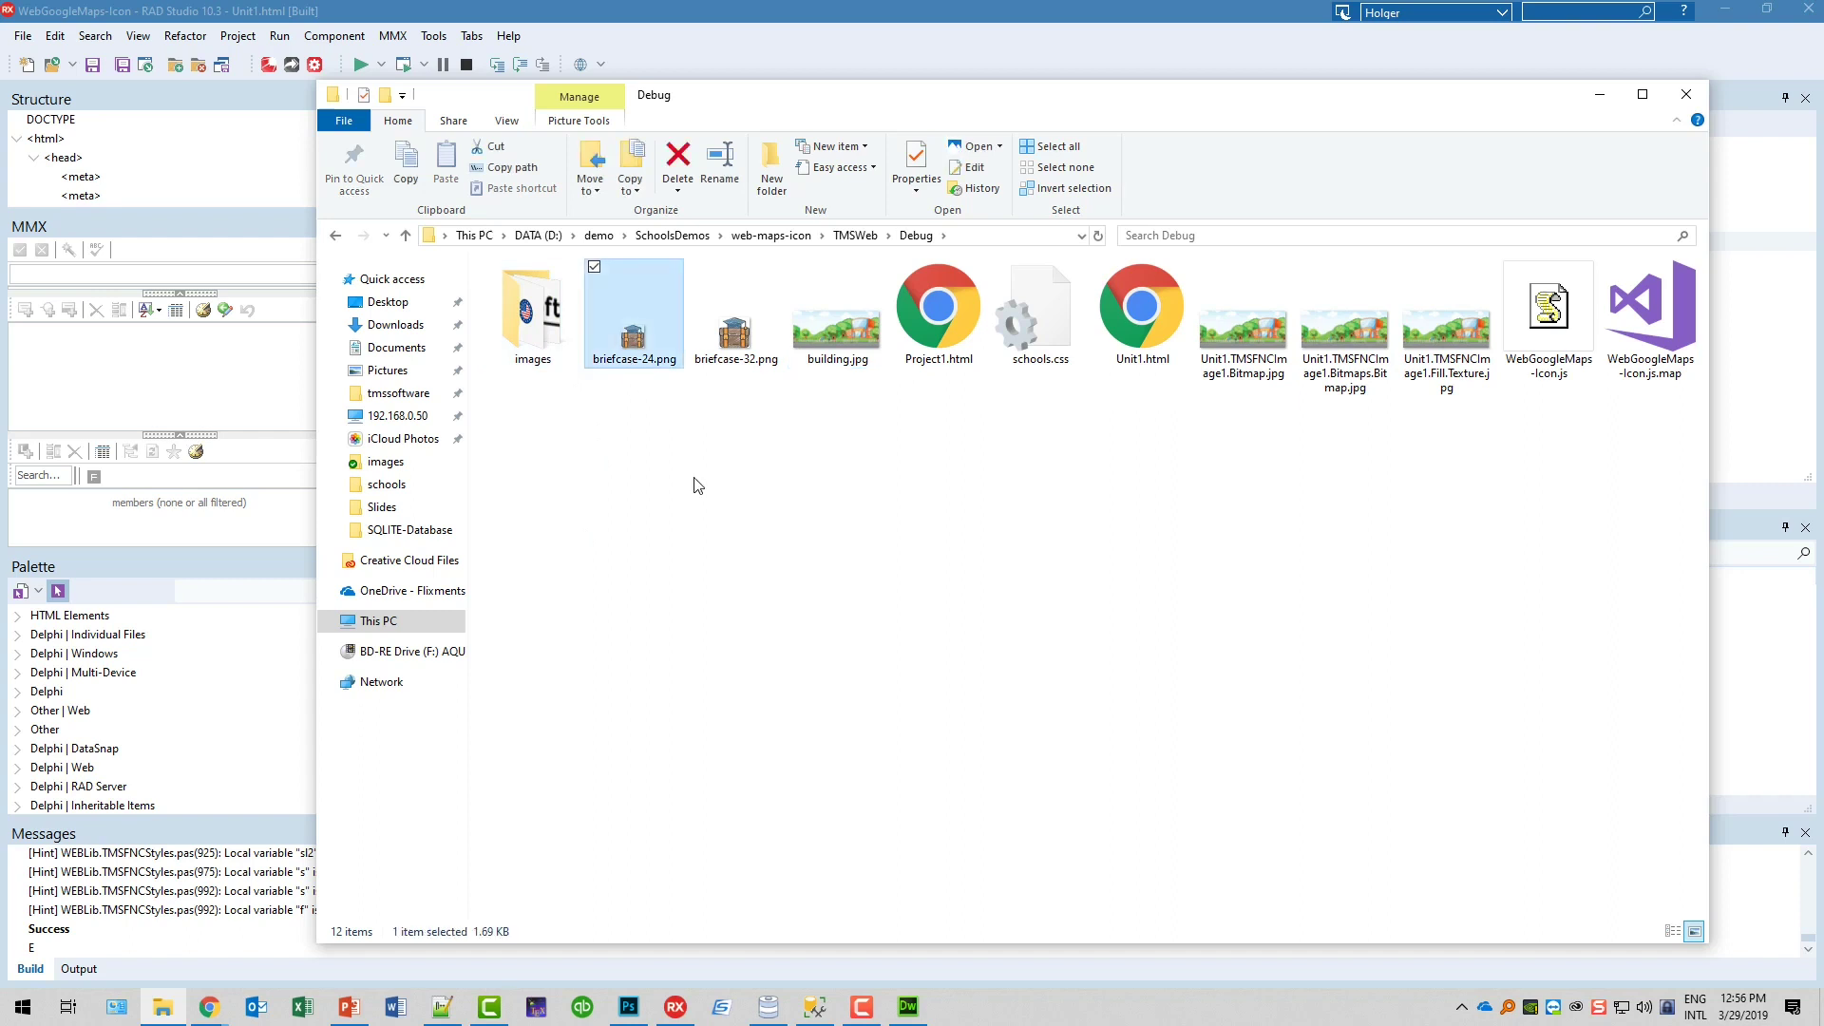
click(727, 382)
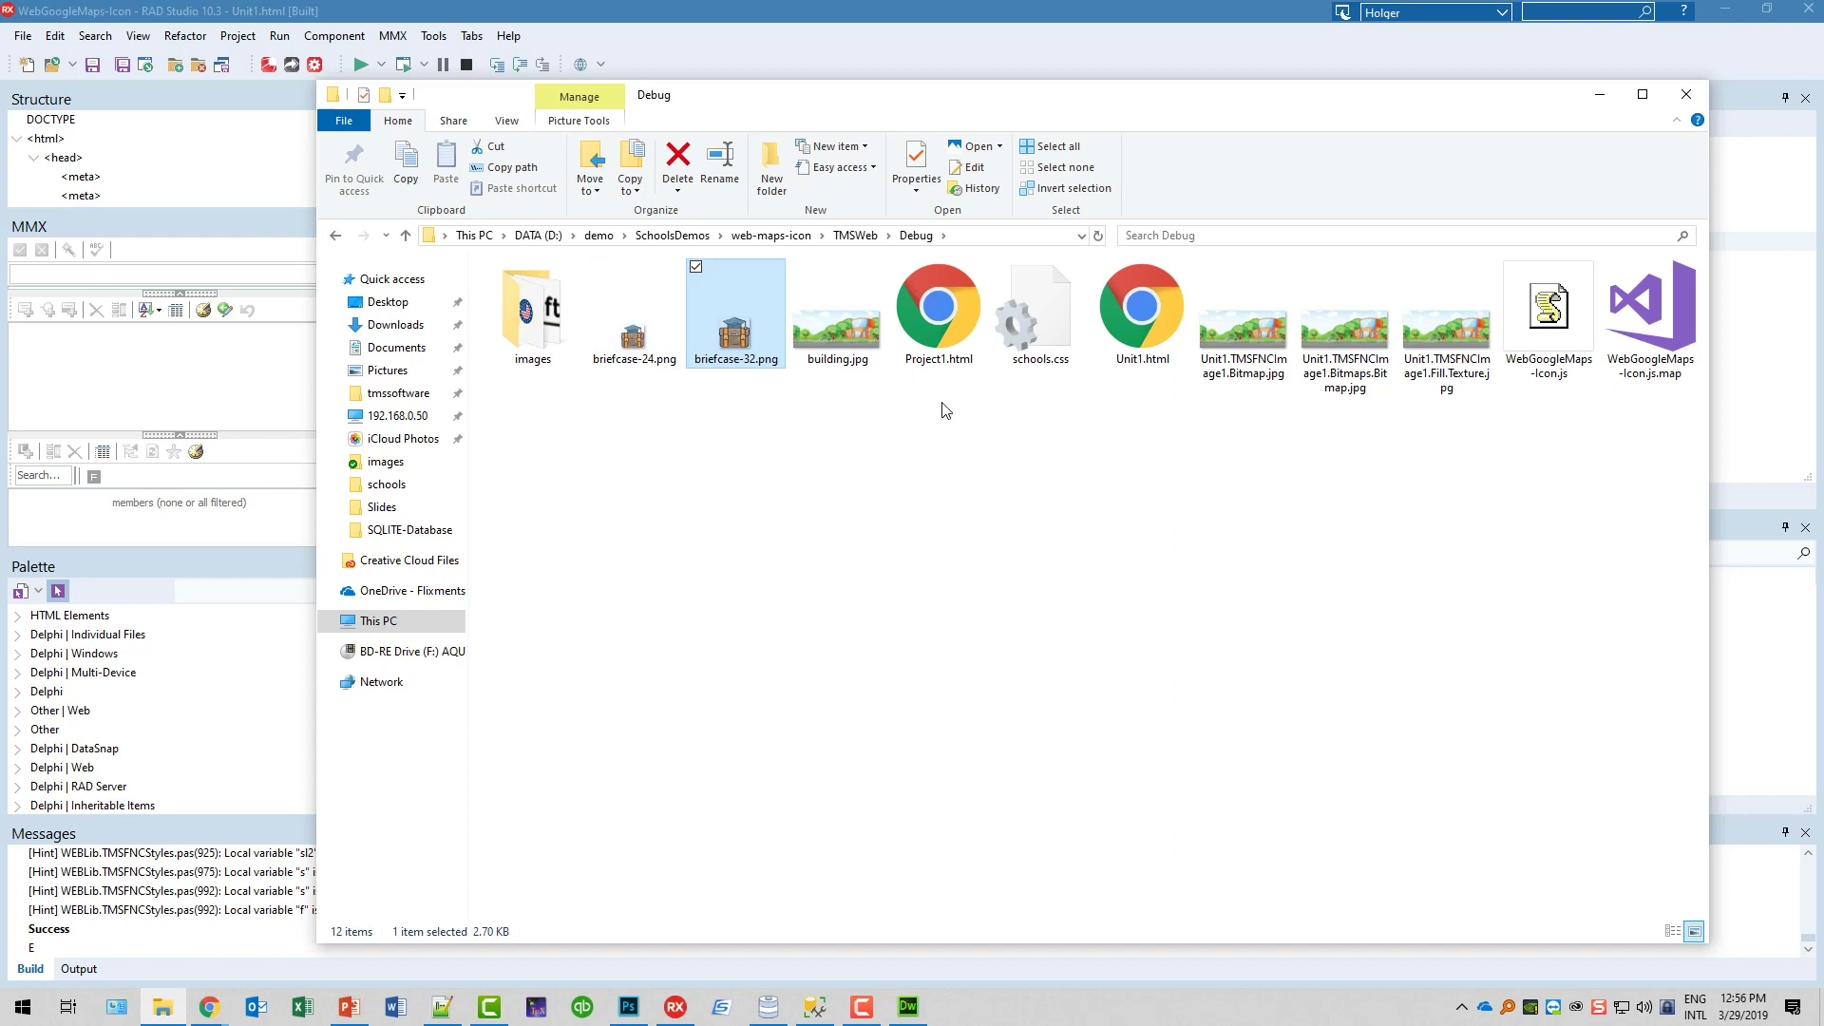
Close Explorer, check line 19's container div and the AddMarker code, then show Form1's design.
click(953, 30)
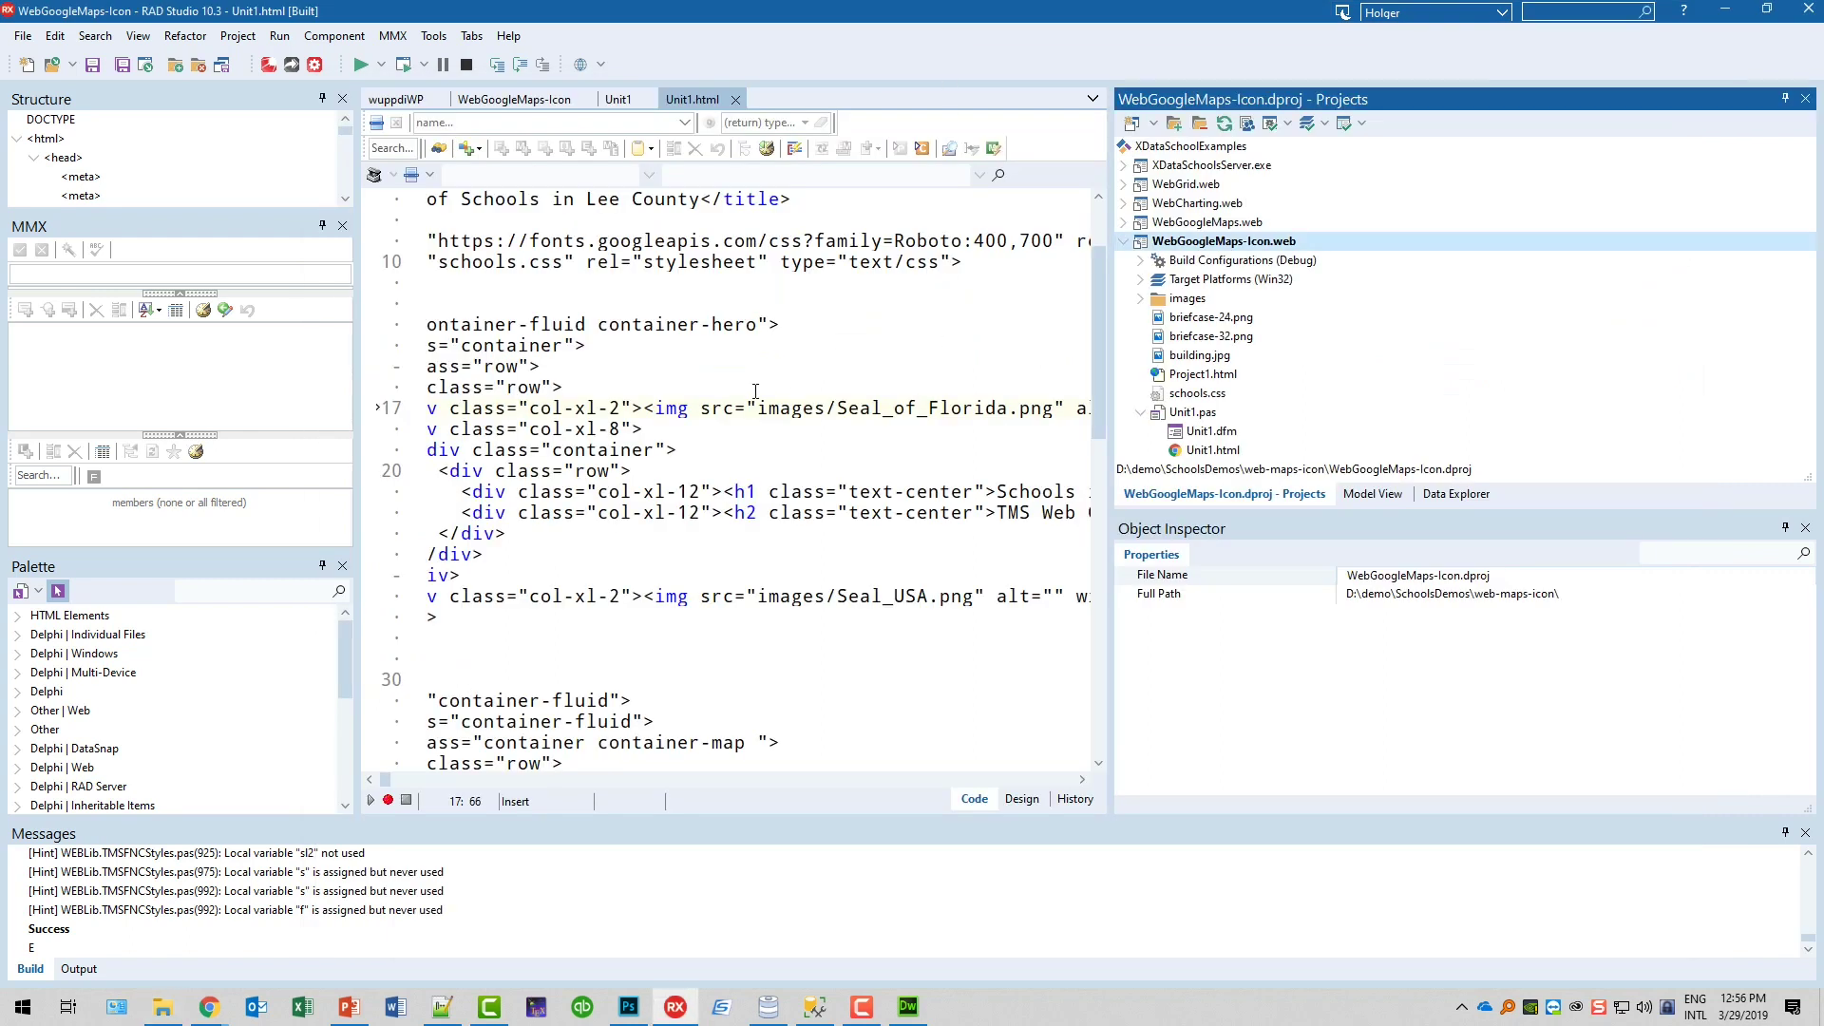
scroll(751, 425, up, 1)
scroll(749, 427, up, 1)
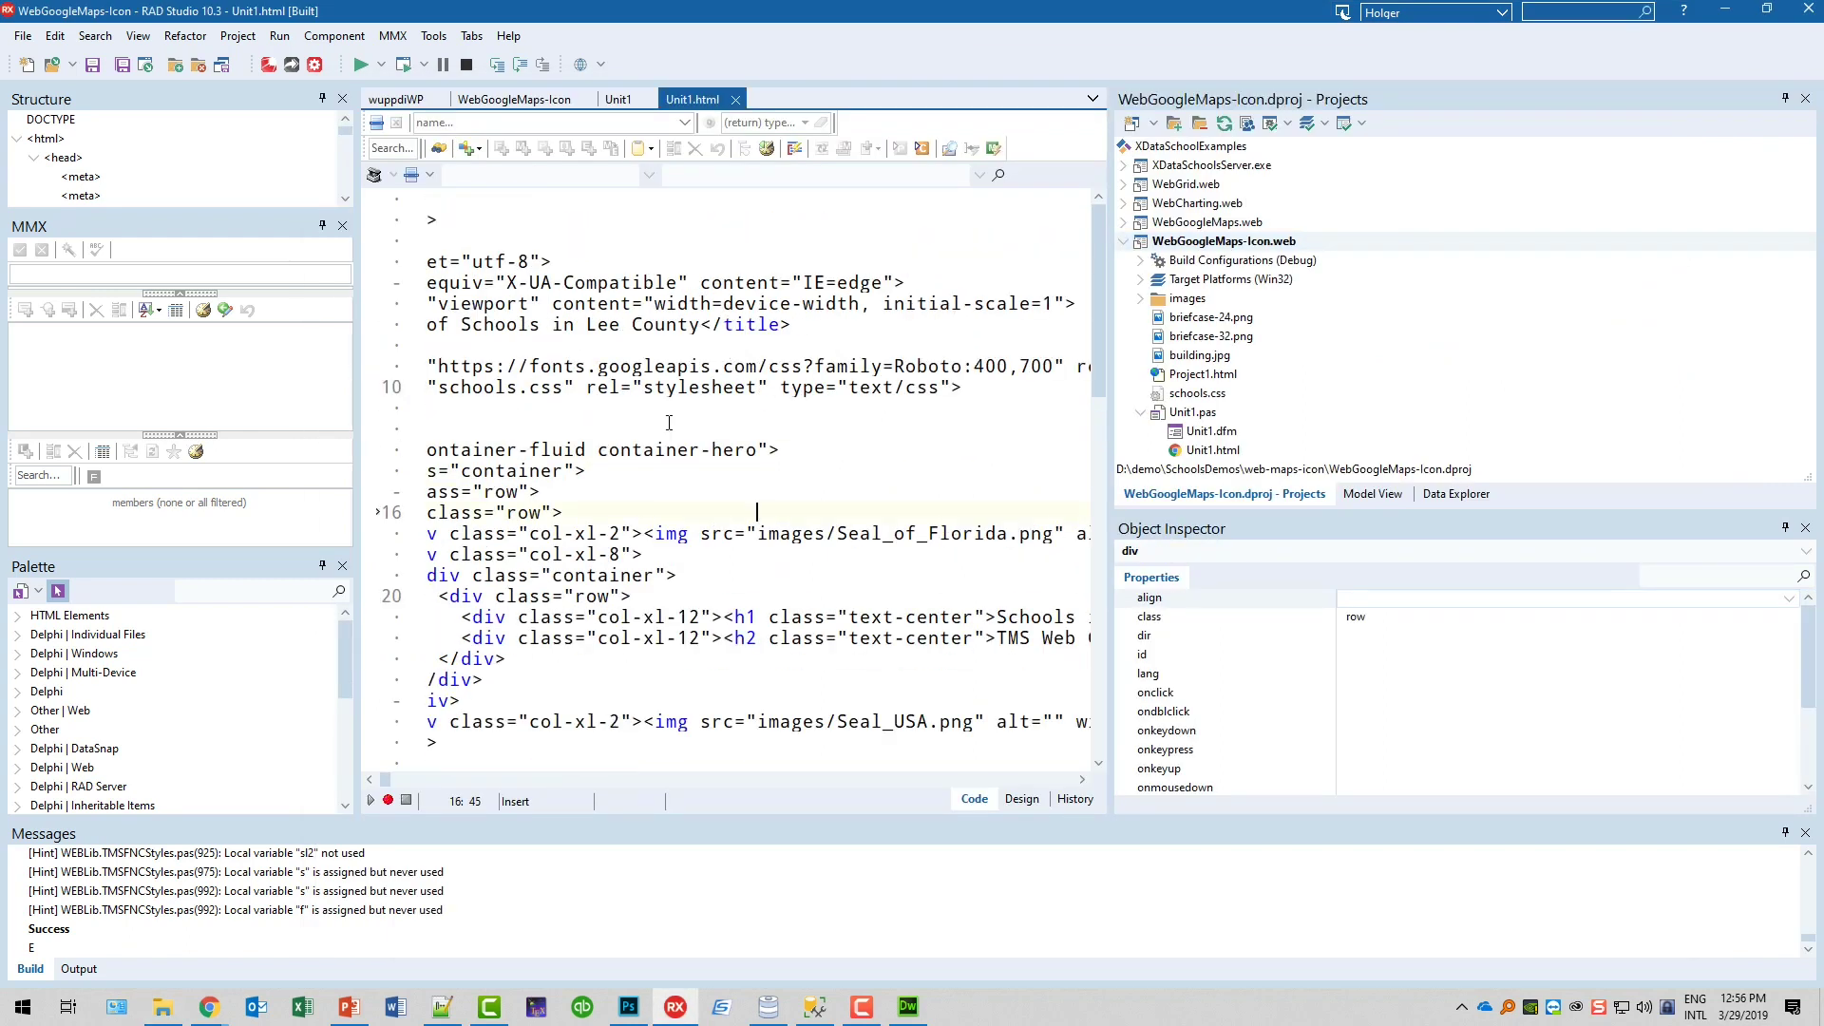
click(611, 575)
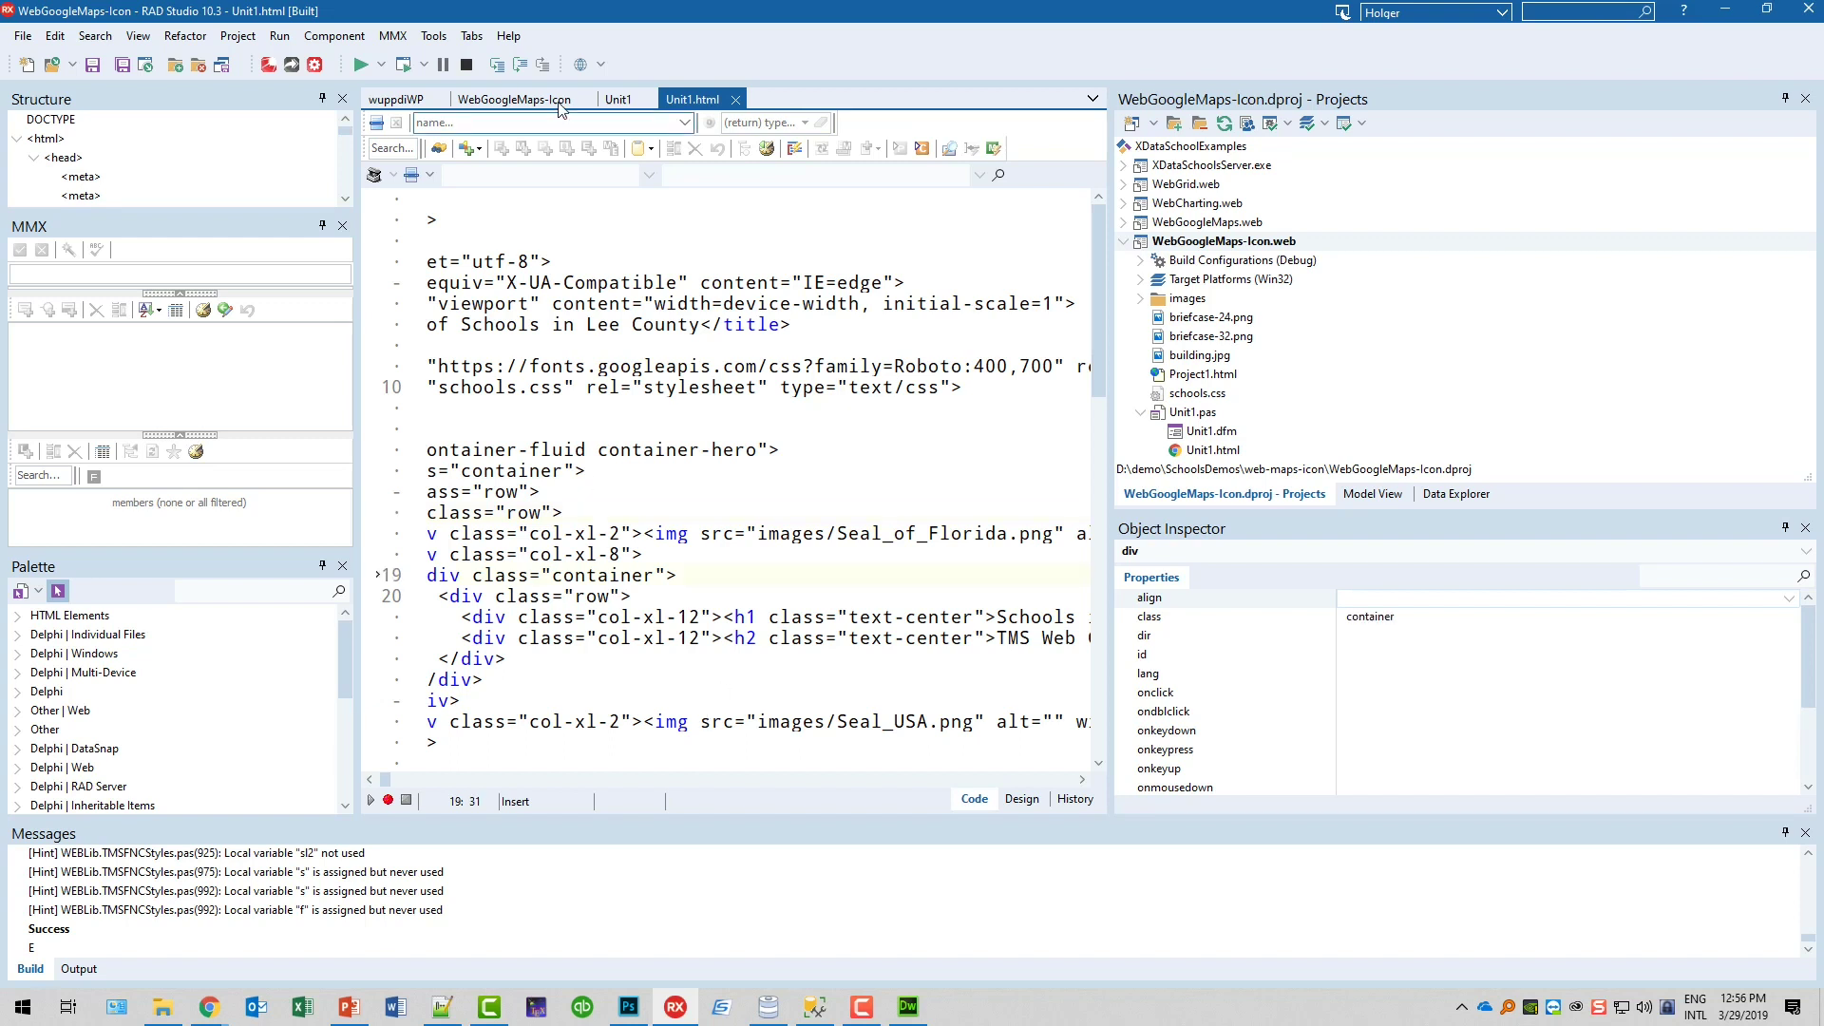
click(617, 99)
click(637, 325)
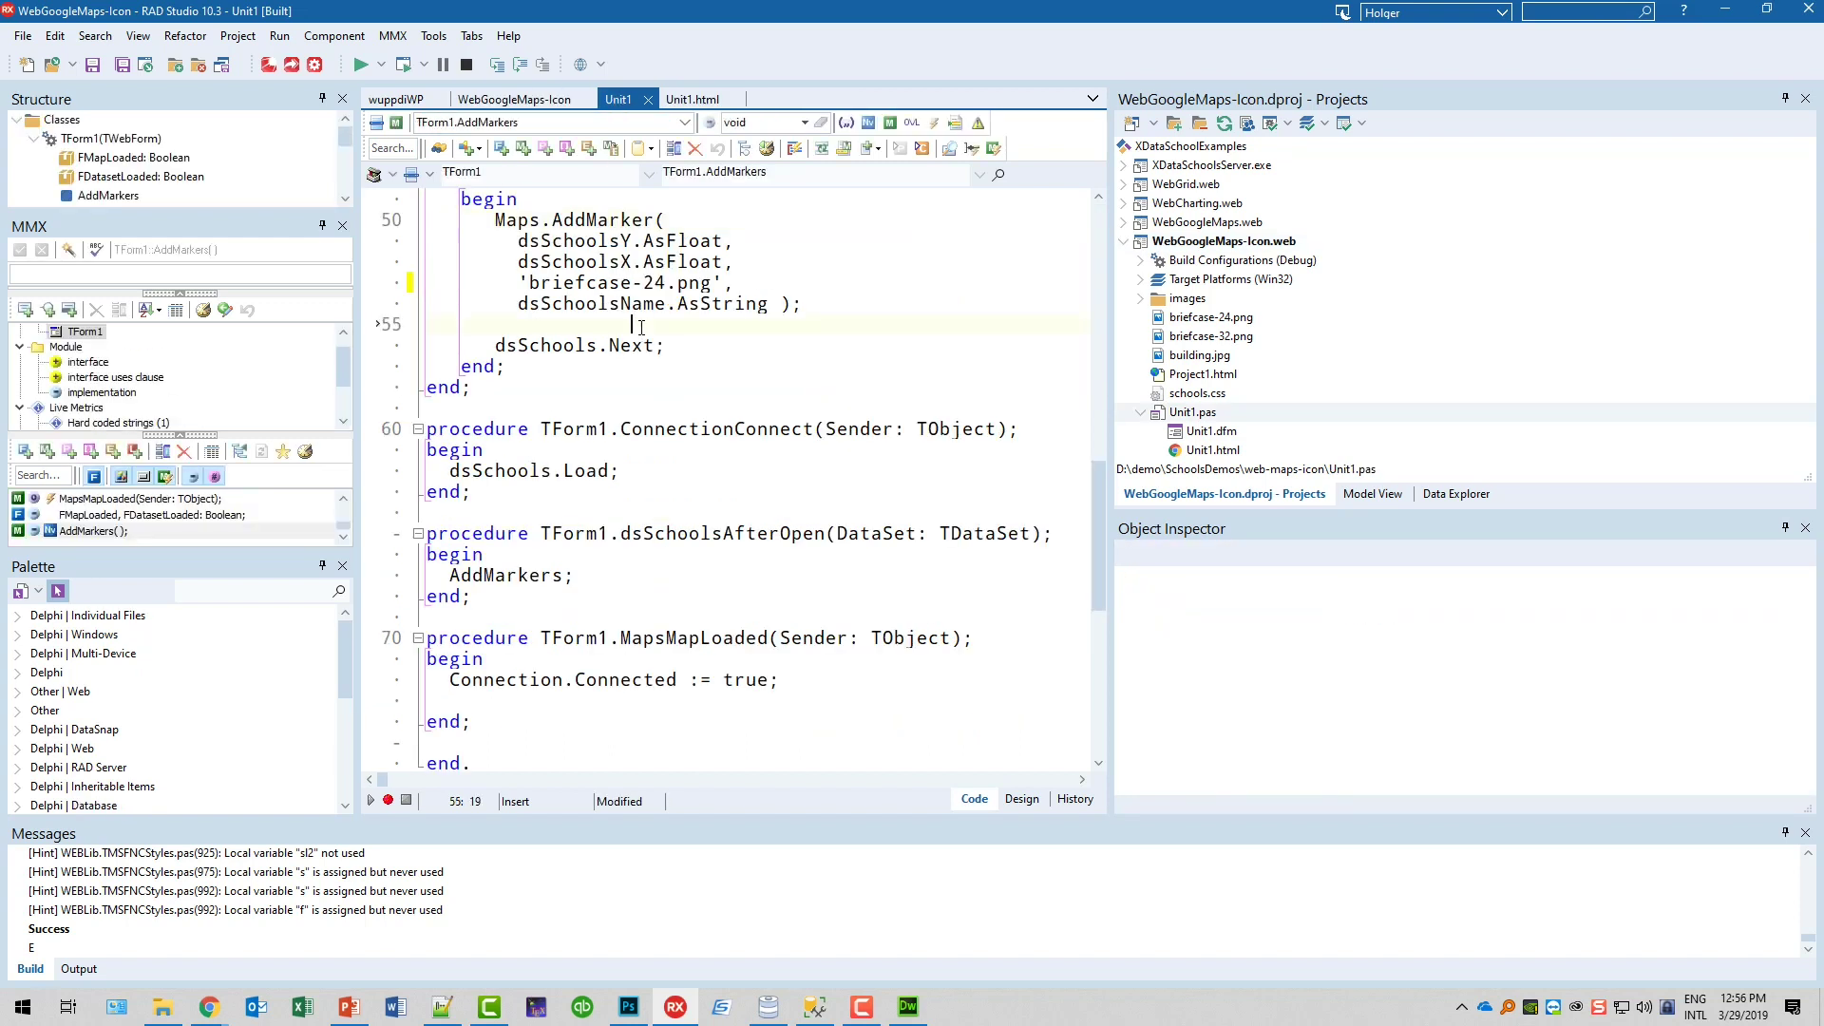
key(F12)
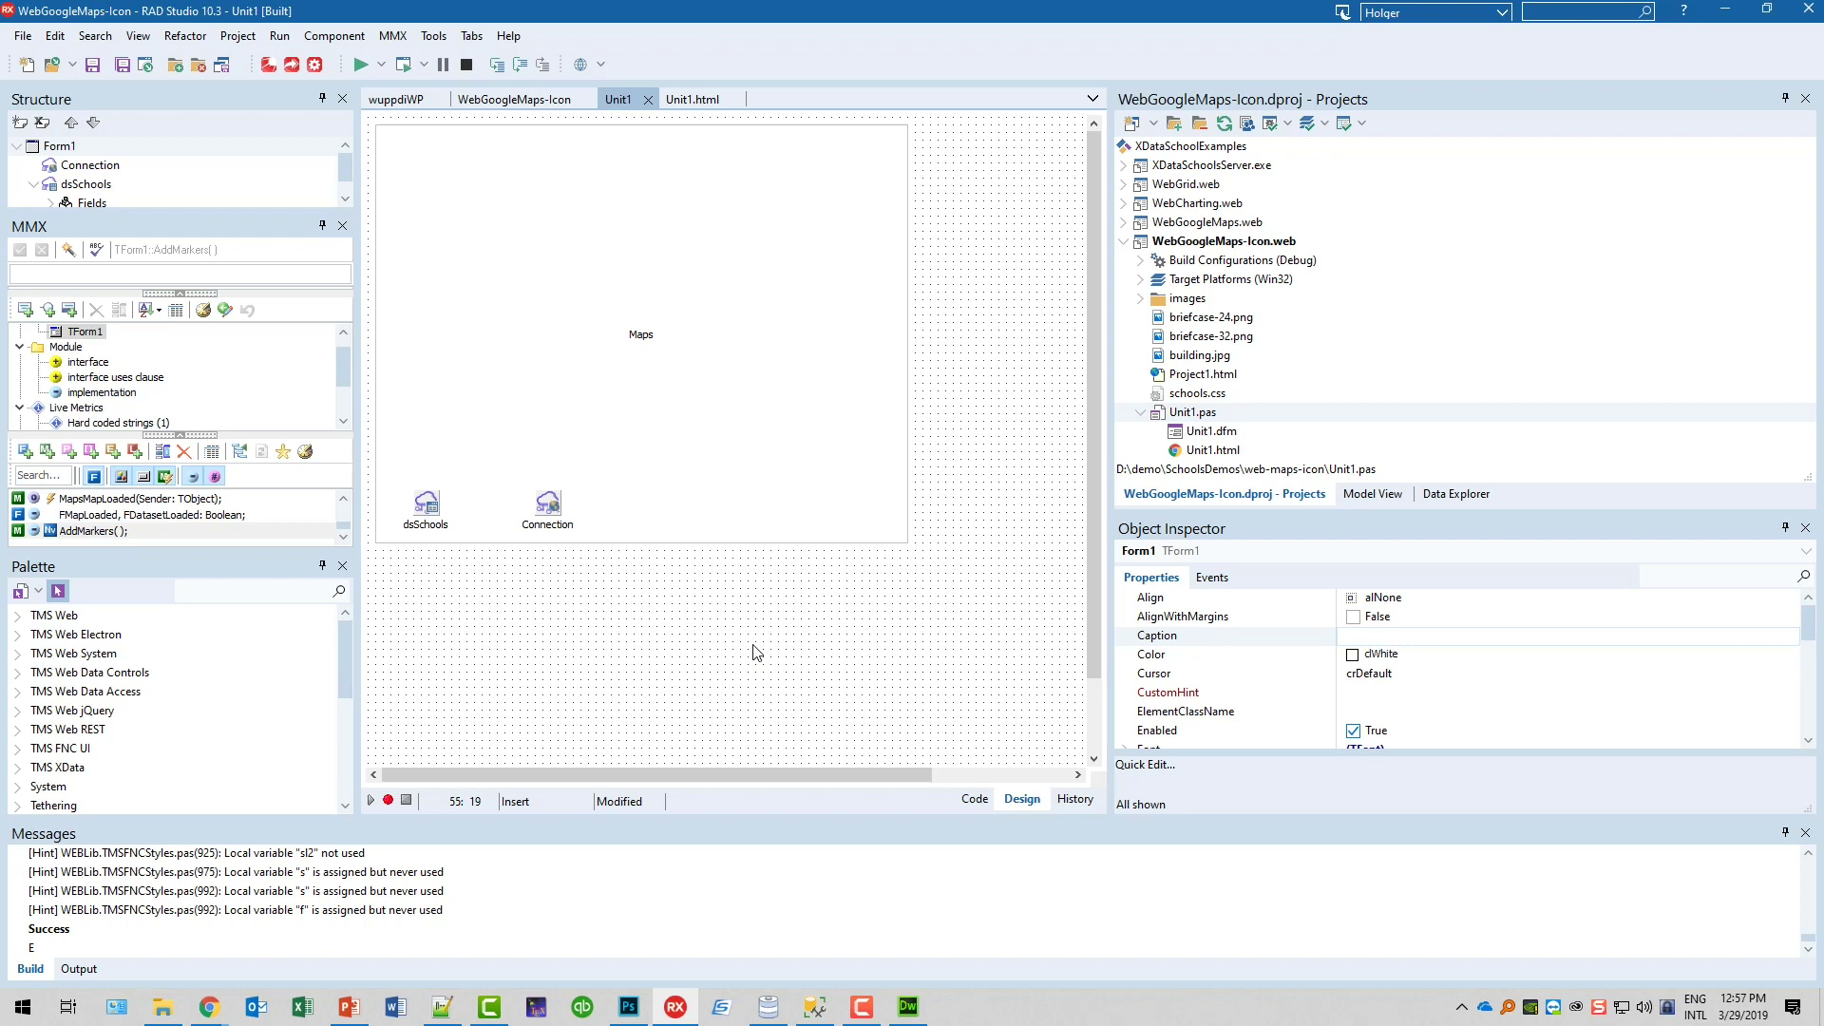
Select Maps, widen the side panels, and verify its ElementID reads idMap.
click(685, 214)
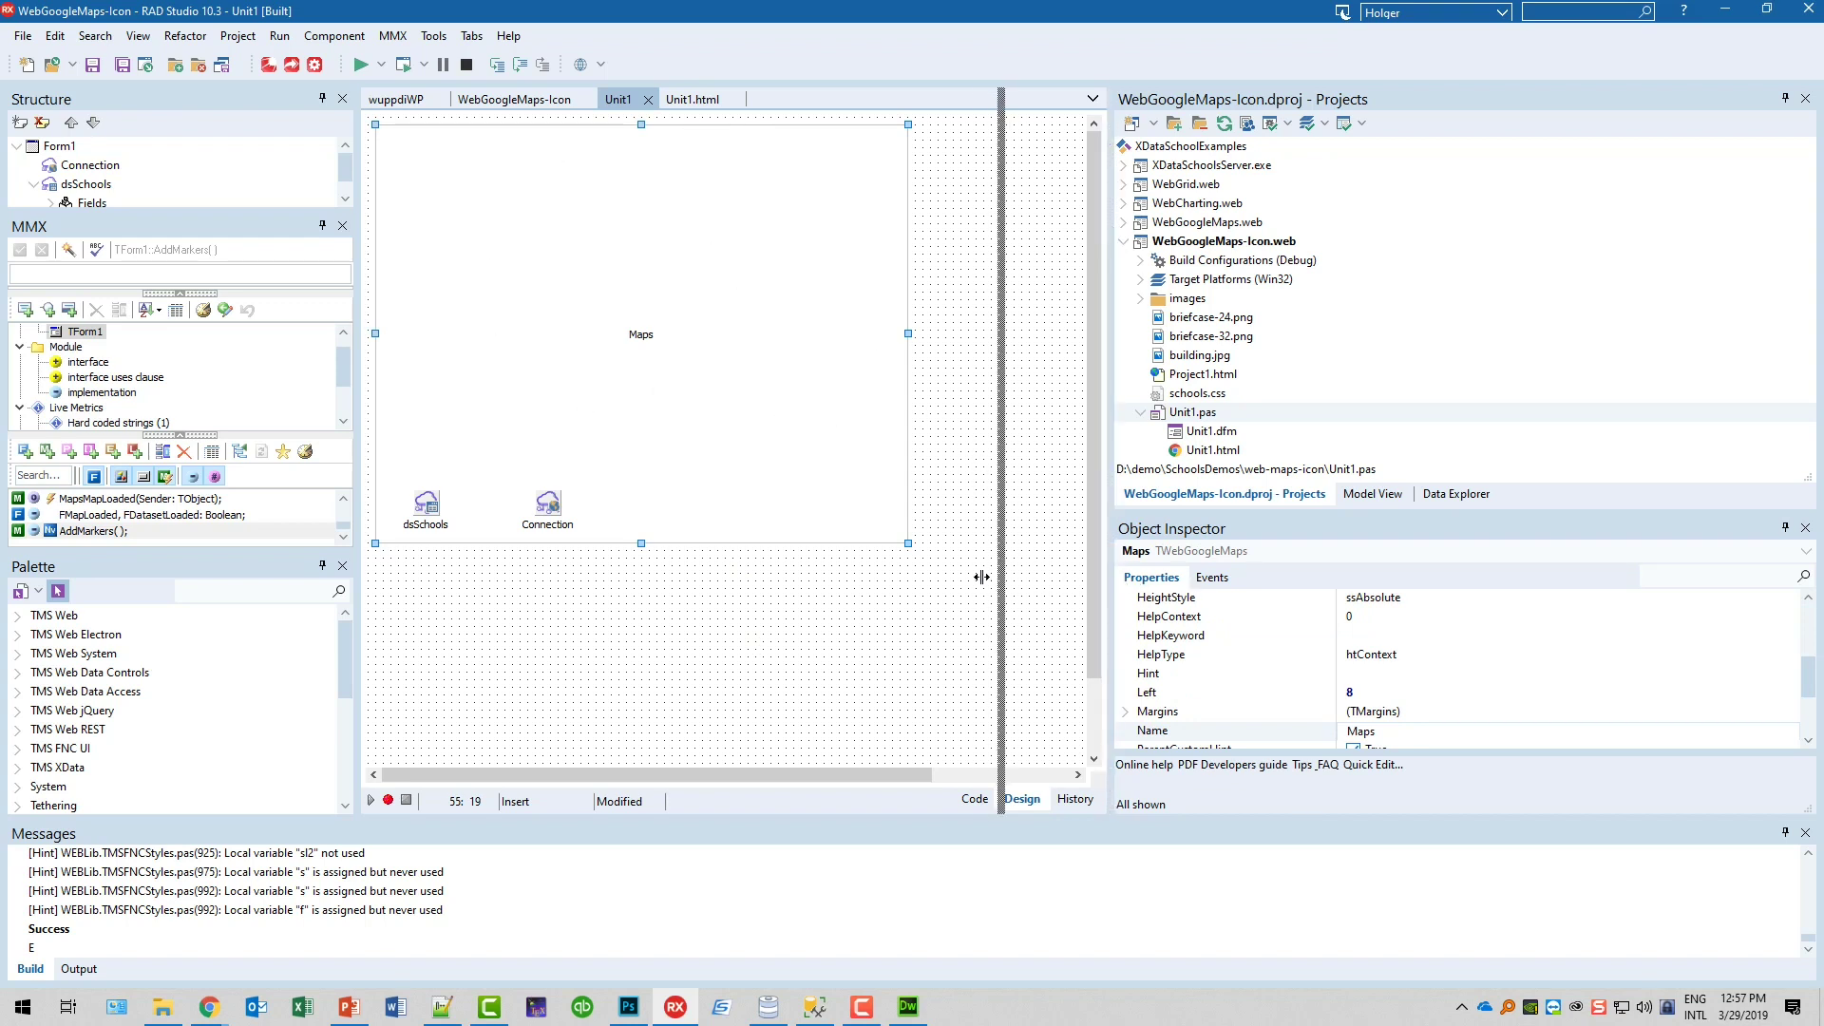
drag(1111, 582, 983, 586)
scroll(1051, 693, up, 2)
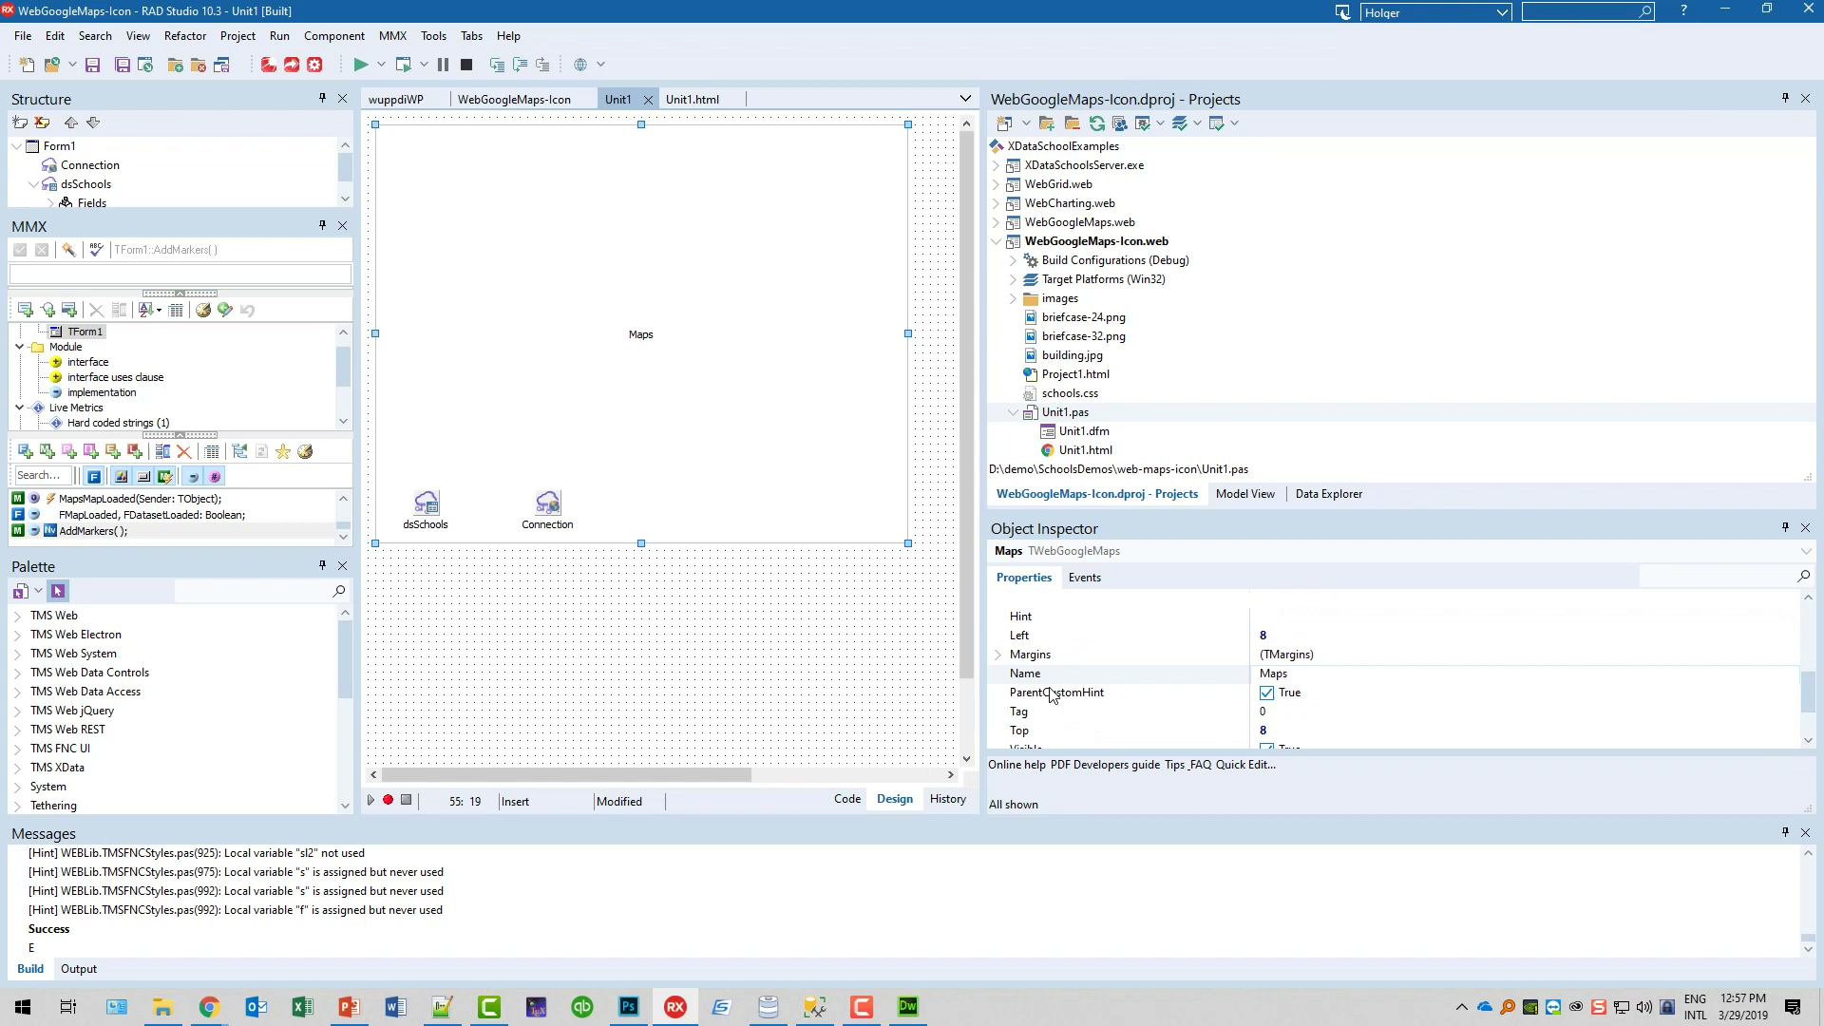
scroll(1051, 694, up, 1)
scroll(1050, 699, up, 1)
click(1050, 713)
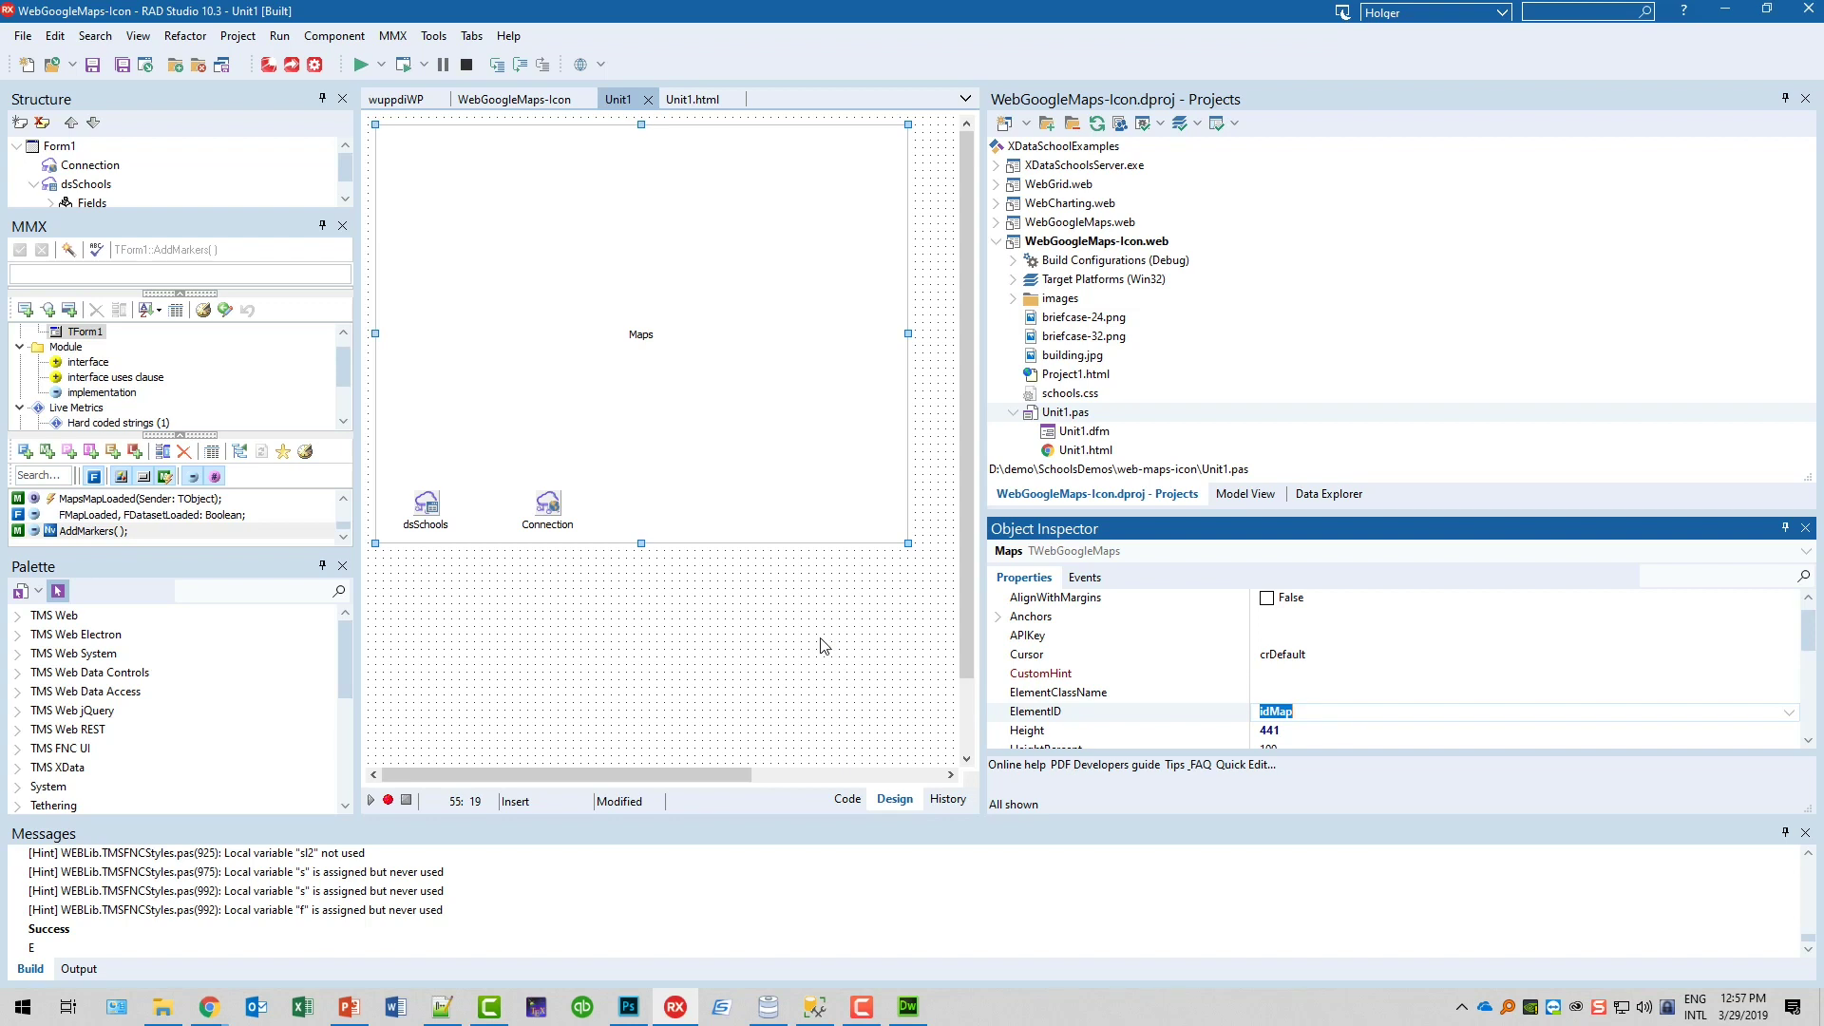
click(1095, 452)
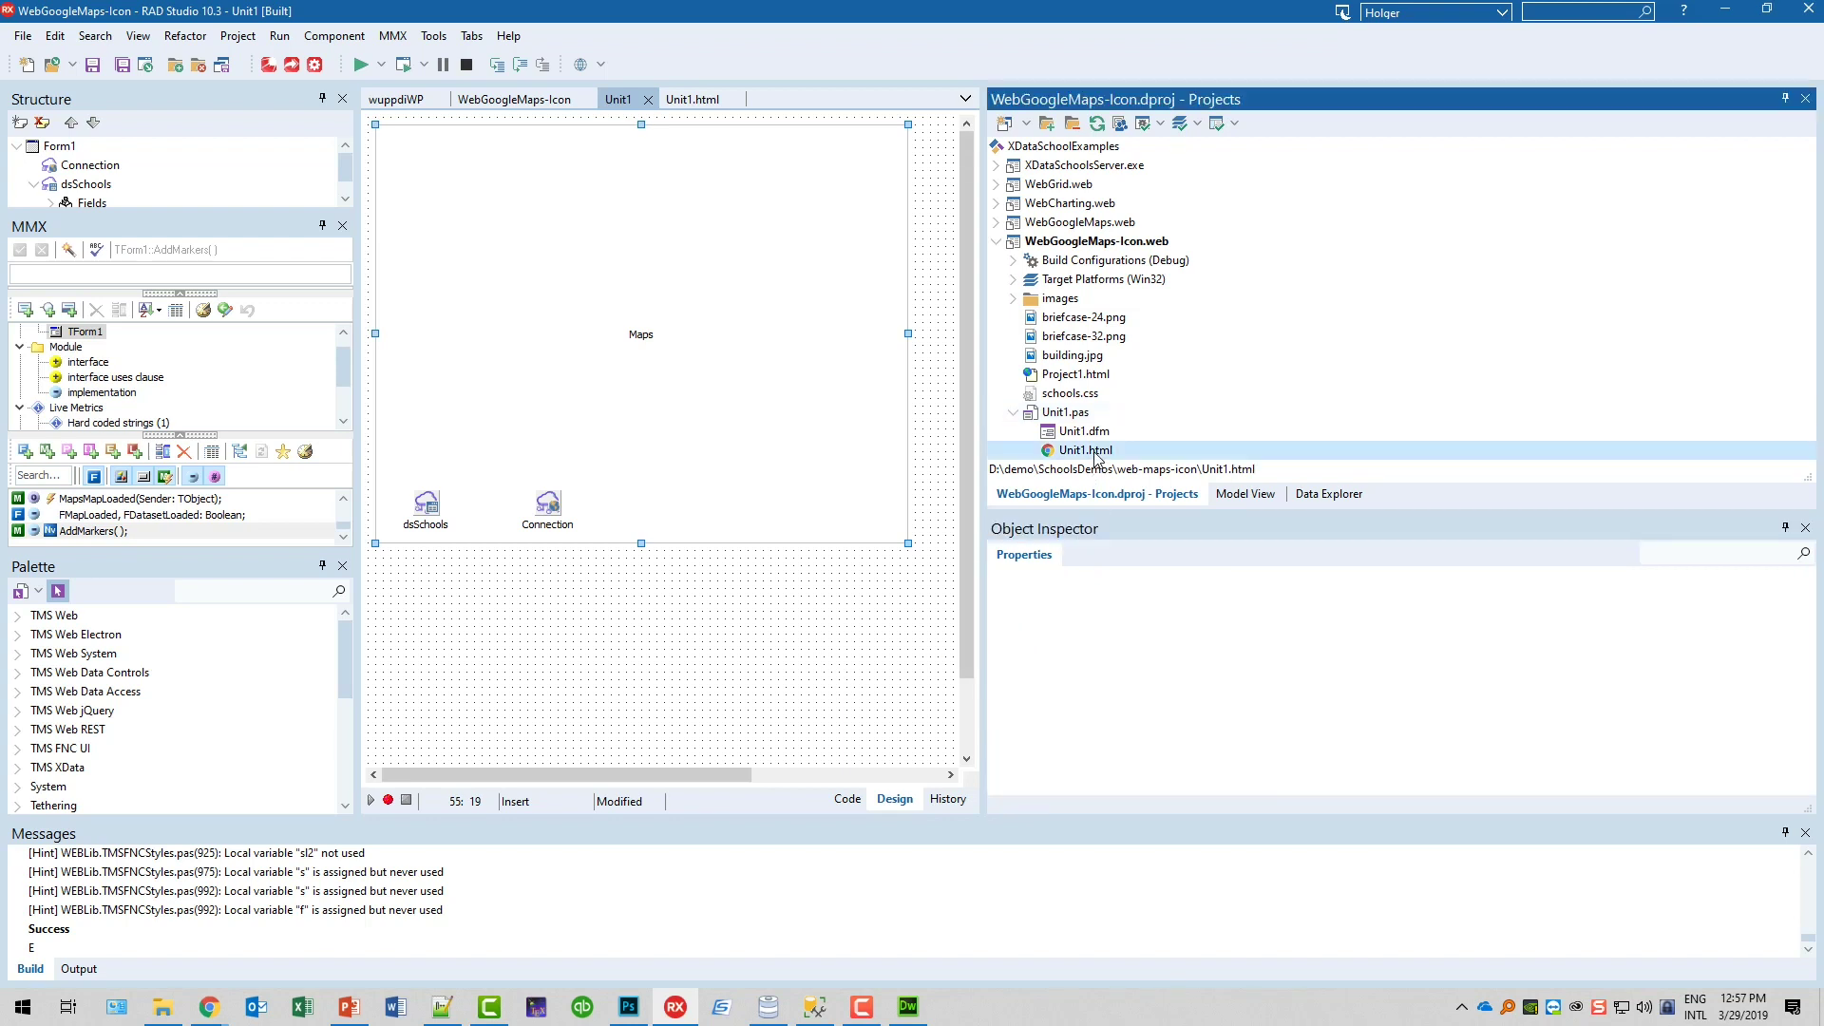
click(1077, 414)
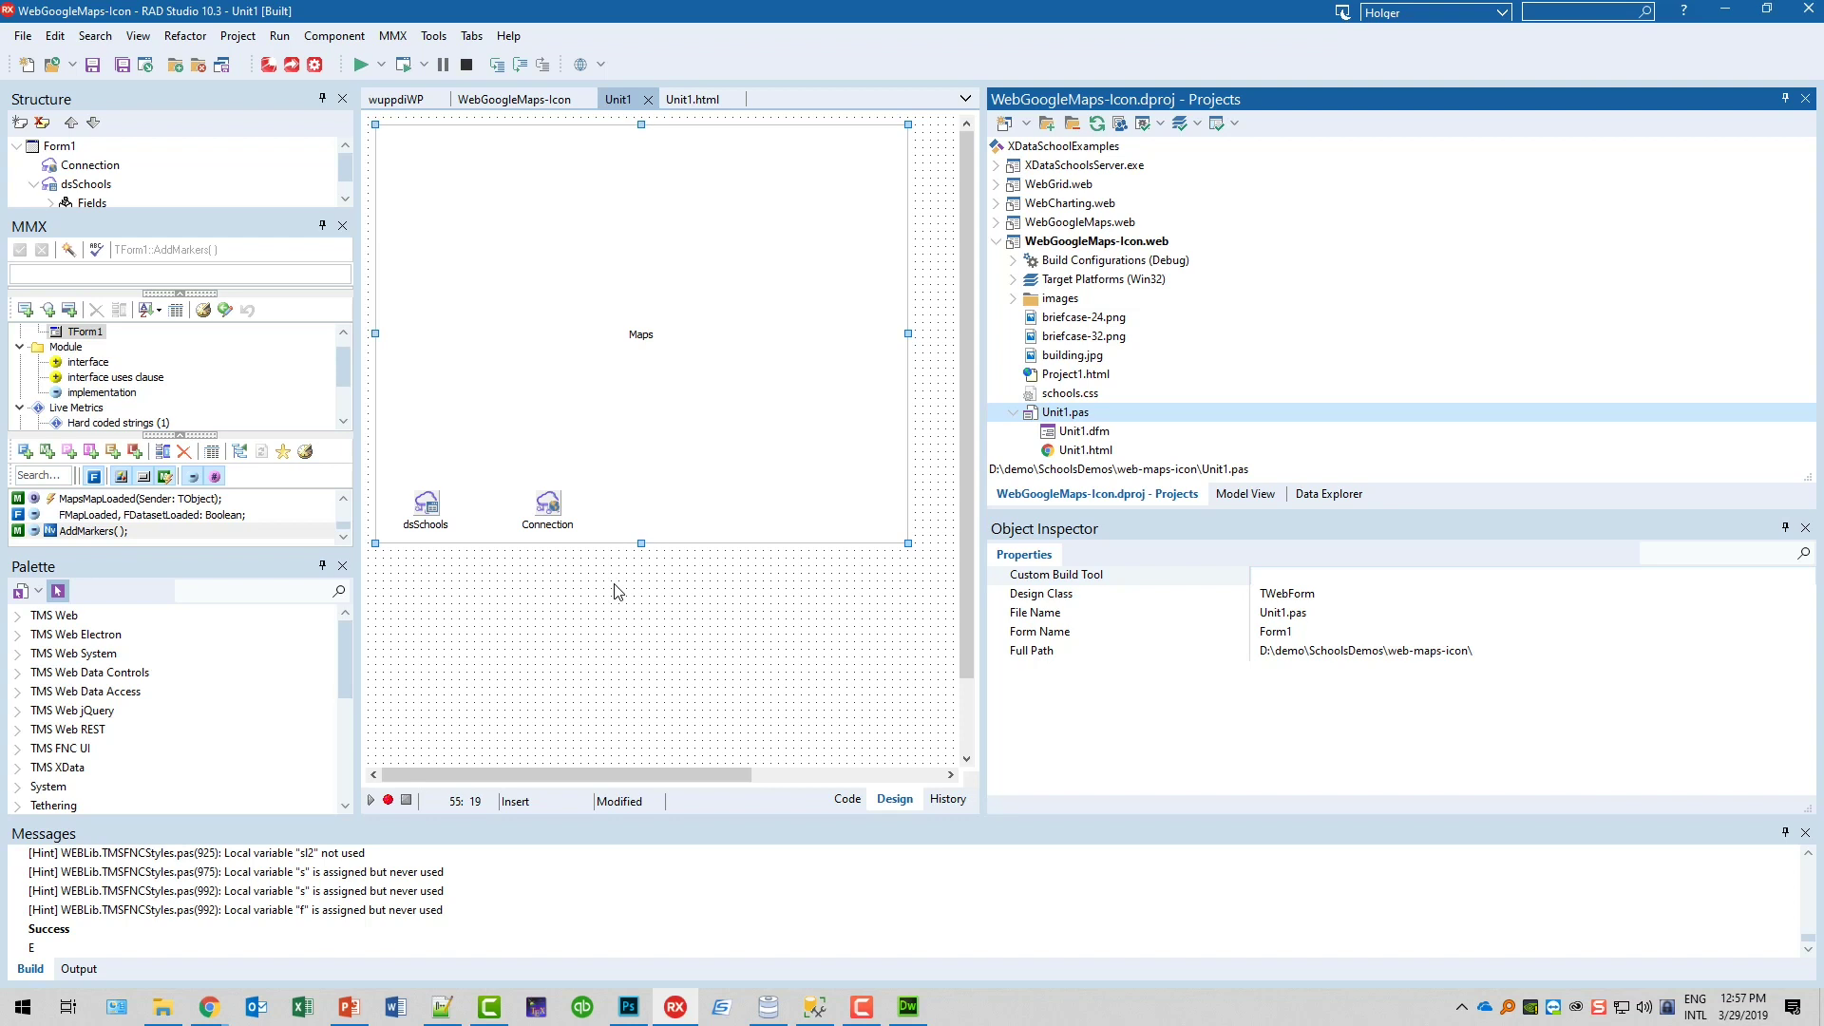
Open the TMSWeb_Bootstrap demo from Basics\Bootstrap without saving the maps project.
key(ctrl+F11)
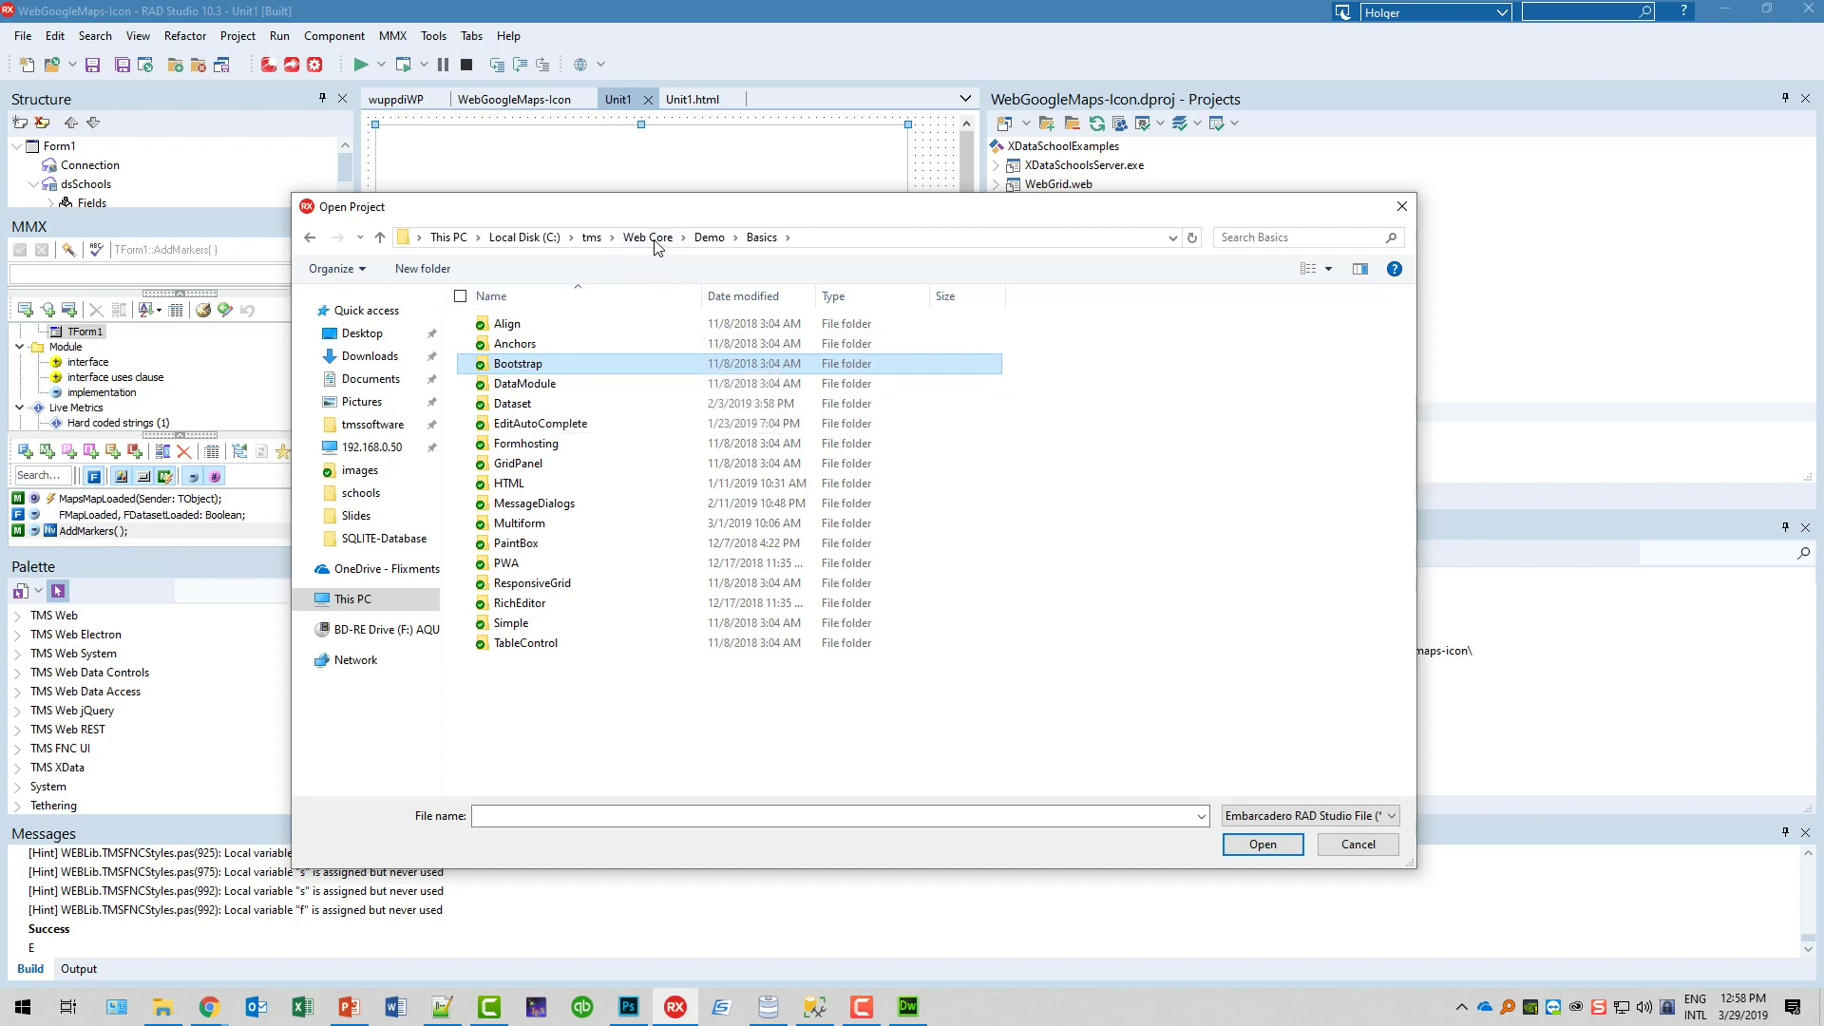
double_click(548, 369)
double_click(568, 371)
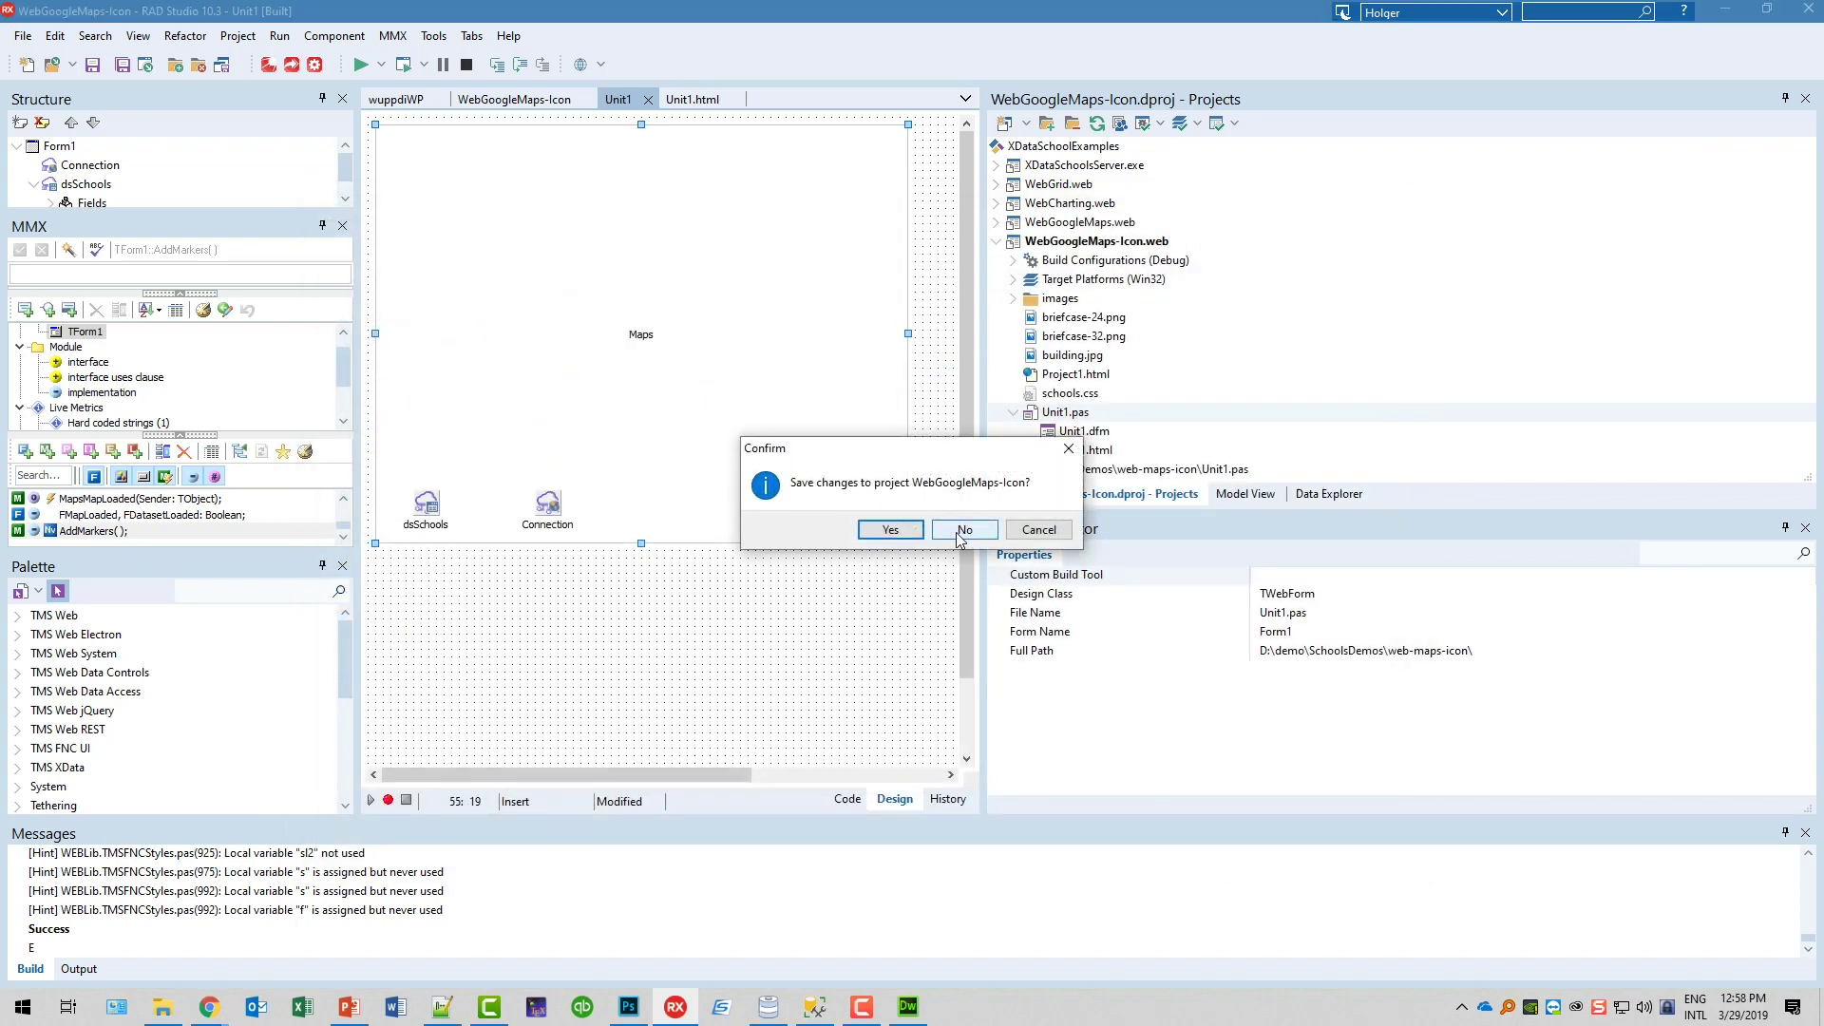
click(961, 530)
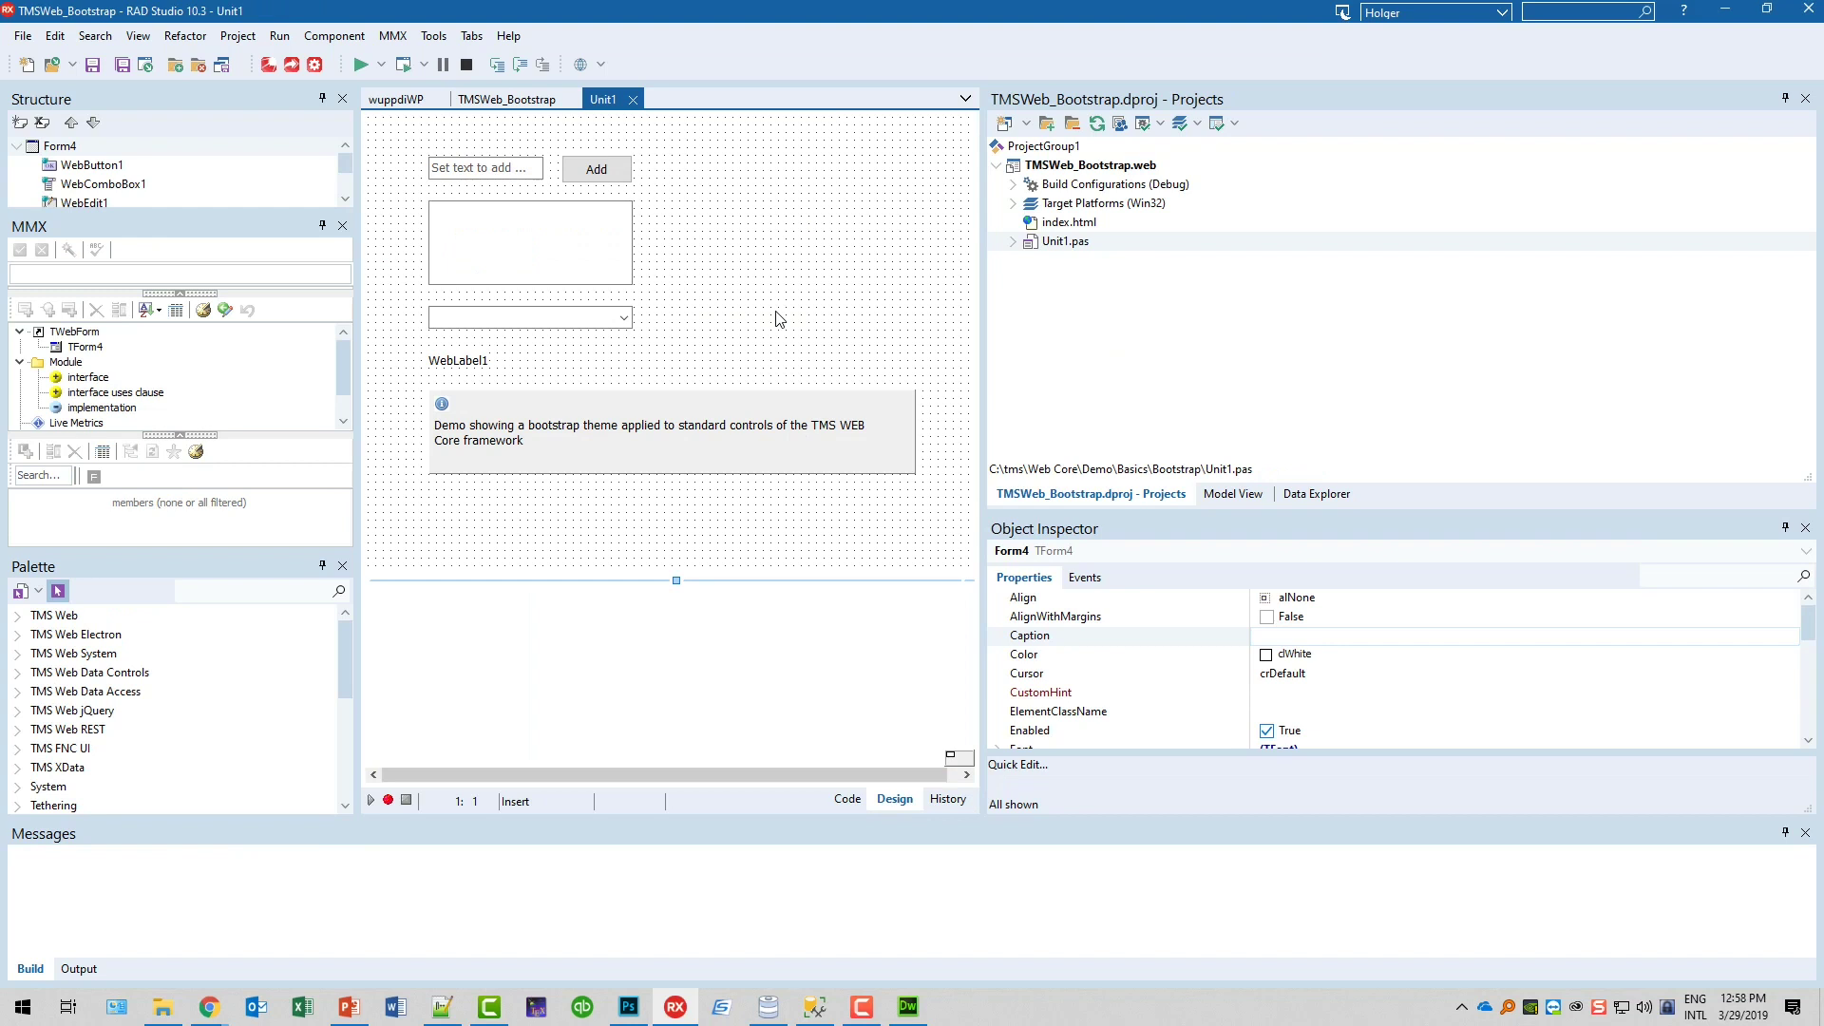